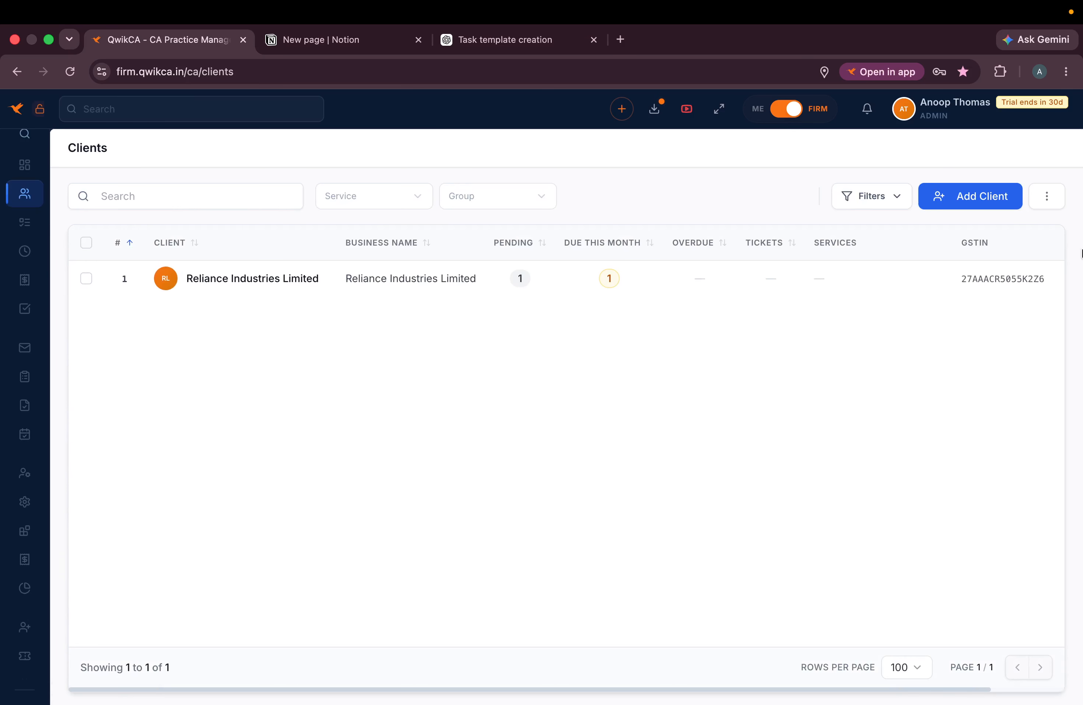
- Download the sample client-import template and open clients_import_template (55).csv in Numbers
{"action": "left_click", "coordinate": [1047, 195]}
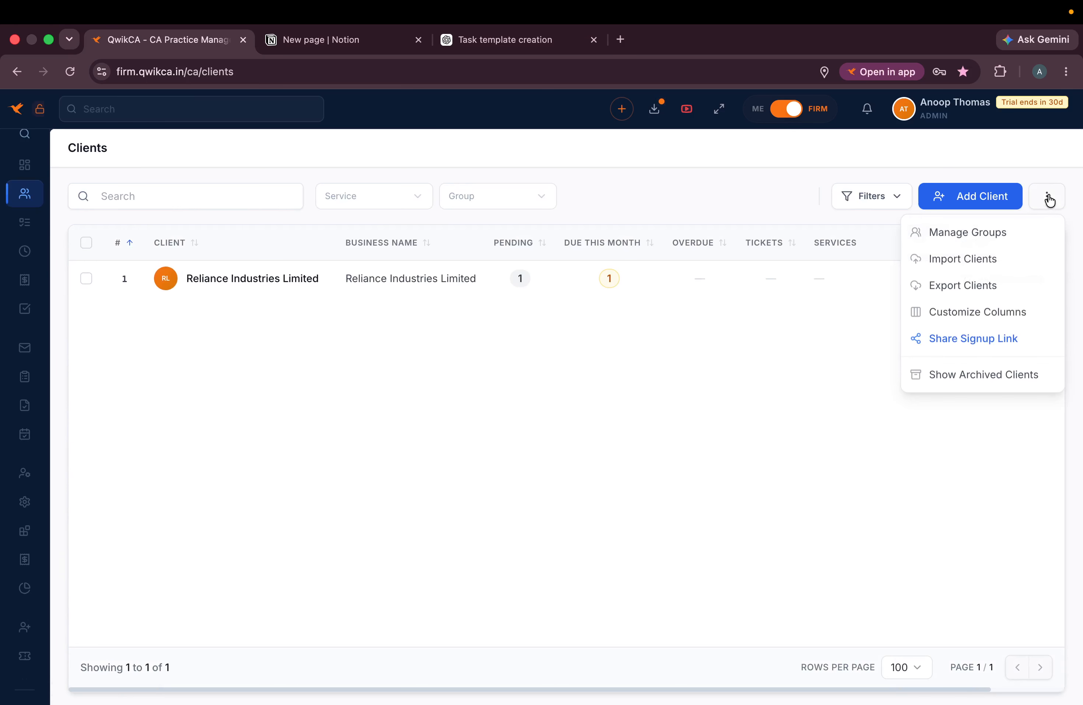
{"action": "left_click", "coordinate": [975, 261]}
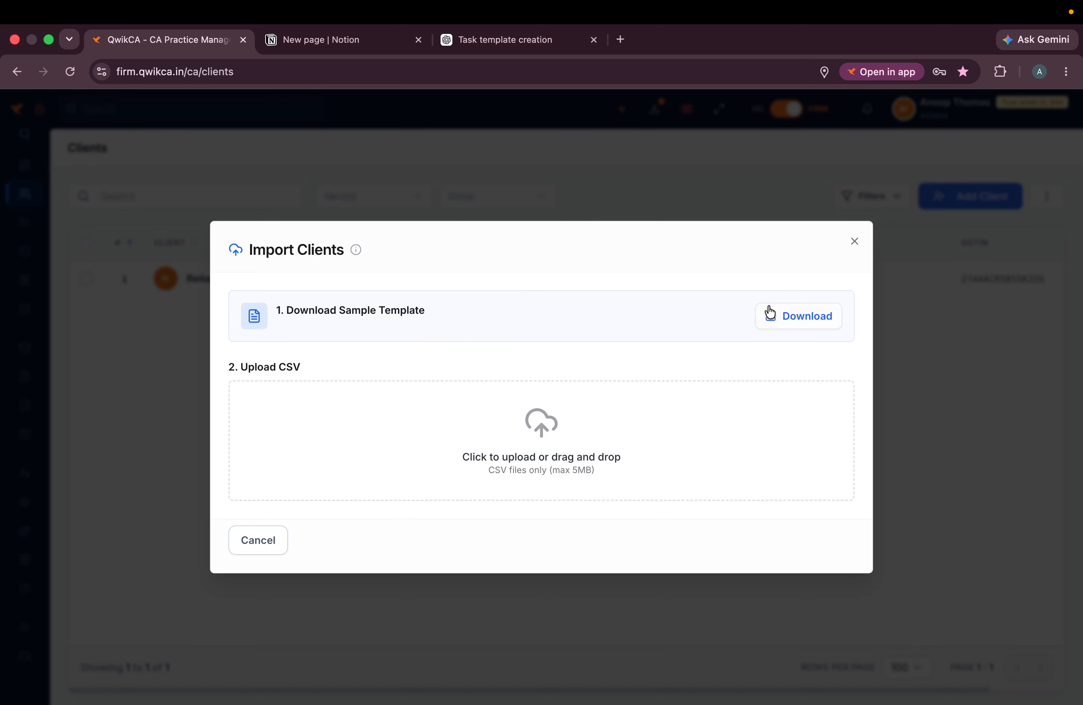
{"action": "left_click", "coordinate": [801, 315]}
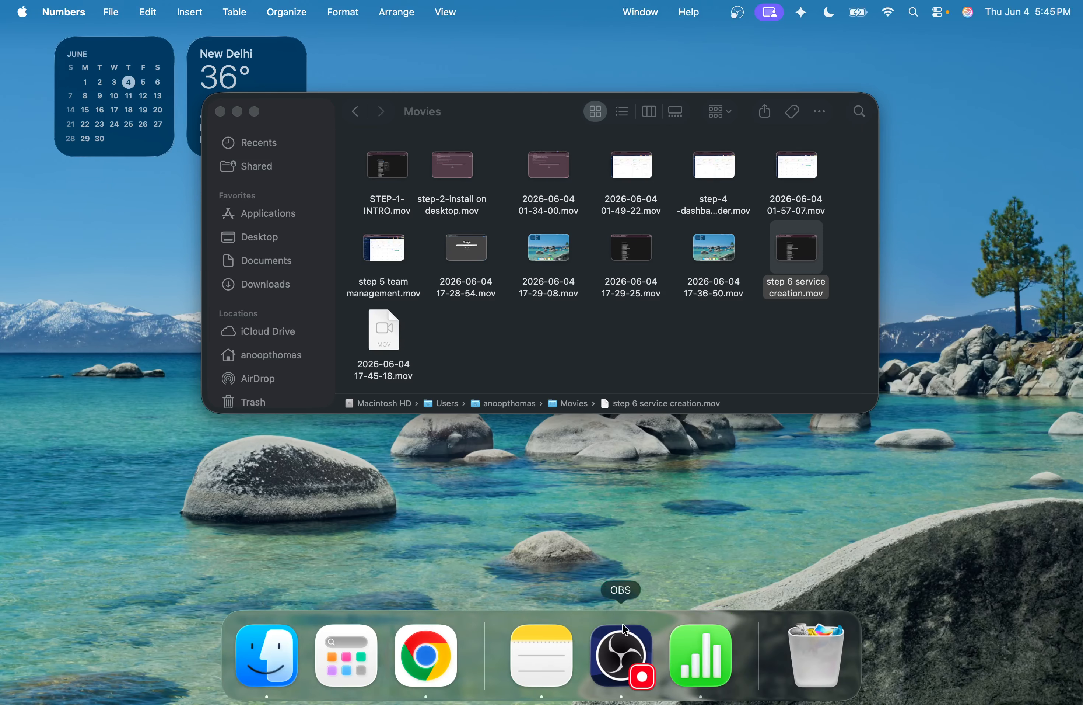
{"action": "left_click", "coordinate": [694, 657]}
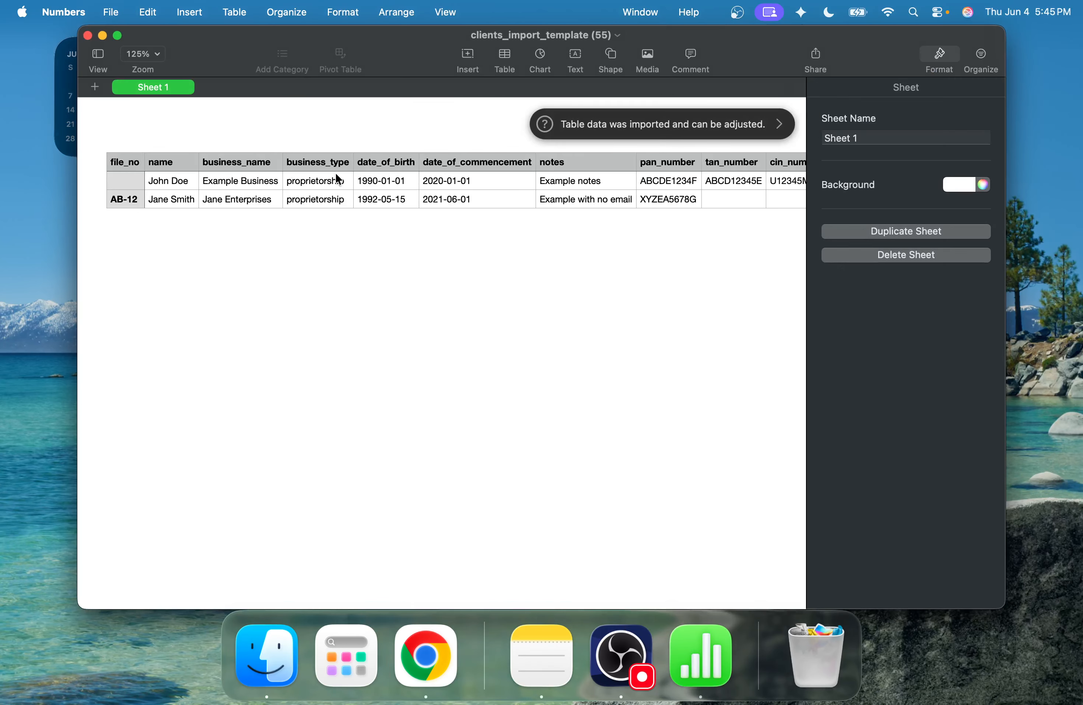
- Scroll through the template's columns from file_no to the credential fields, then return to Chrome
{"action": "scroll", "coordinate": [411, 184], "scroll_direction": "right", "scroll_amount": 15}
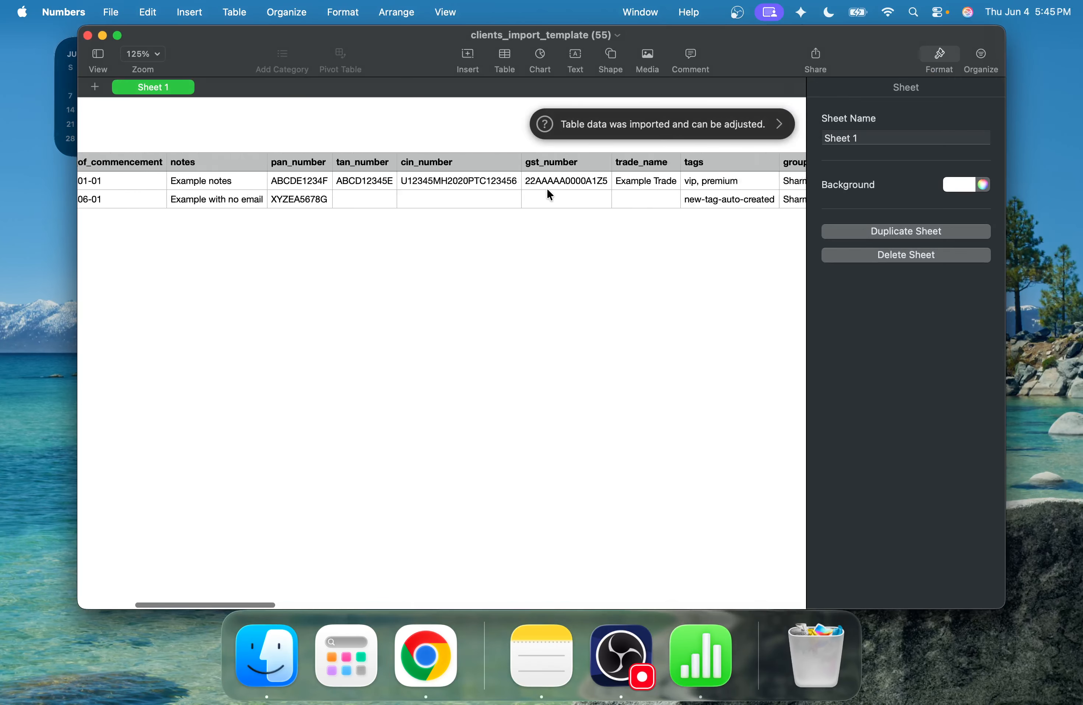
{"action": "scroll", "coordinate": [547, 190], "scroll_direction": "right", "scroll_amount": 10}
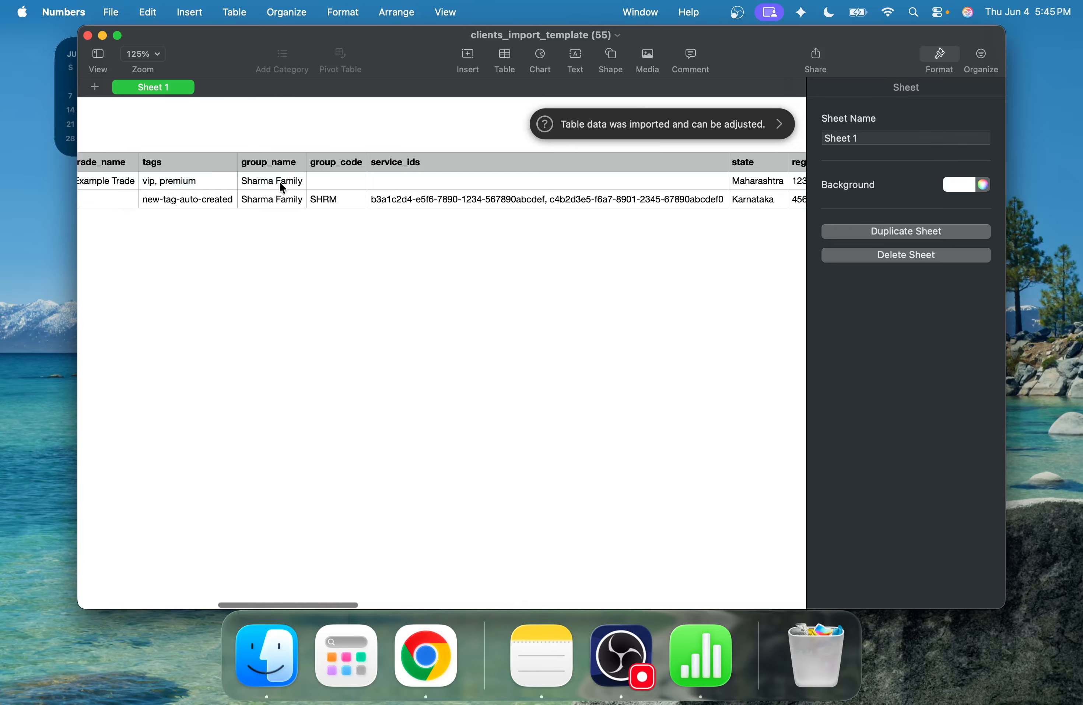
{"action": "scroll", "coordinate": [411, 197], "scroll_direction": "right", "scroll_amount": 8}
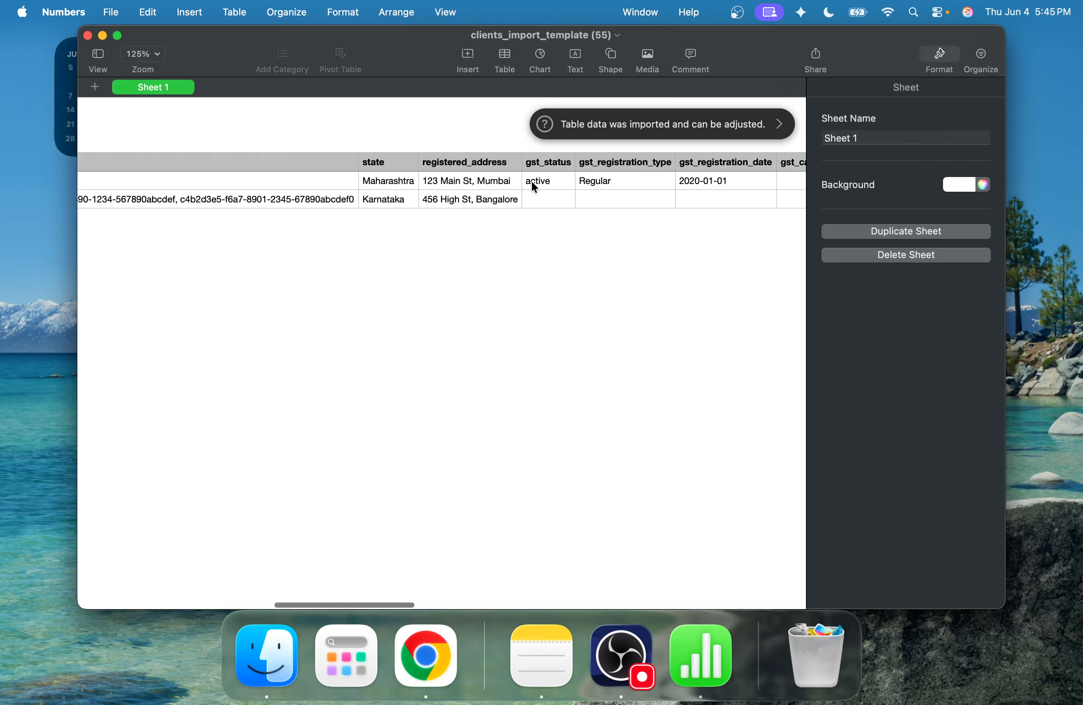
{"action": "scroll", "coordinate": [550, 184], "scroll_direction": "right", "scroll_amount": 15}
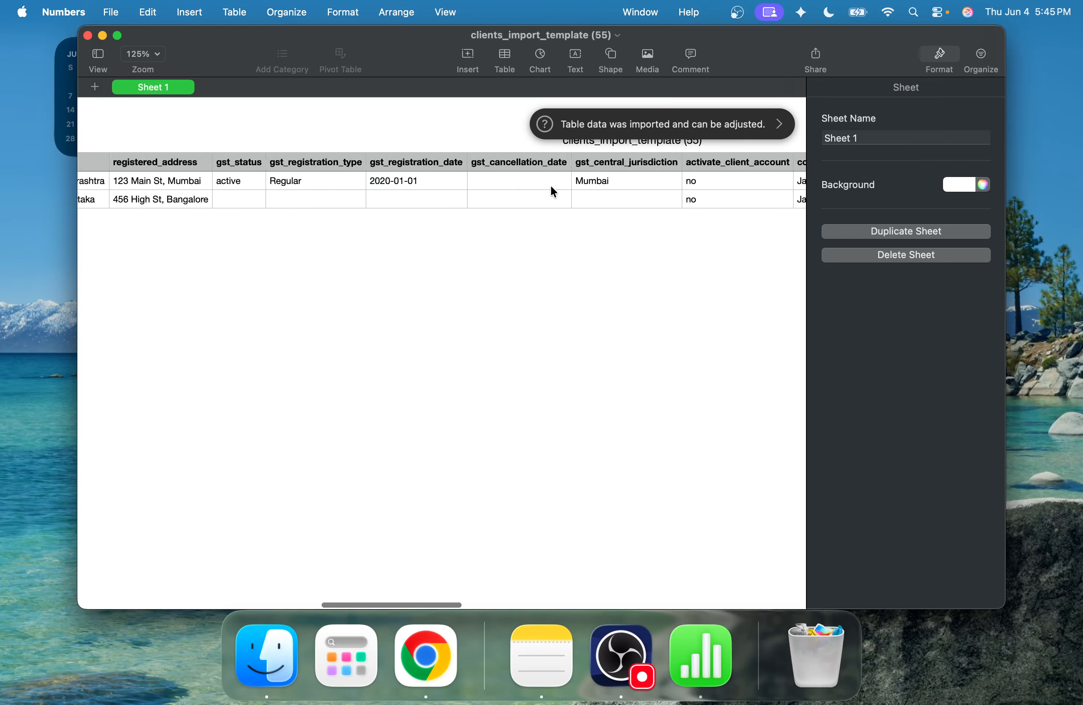
{"action": "left_click", "coordinate": [447, 661]}
{"action": "left_click", "coordinate": [854, 241]}
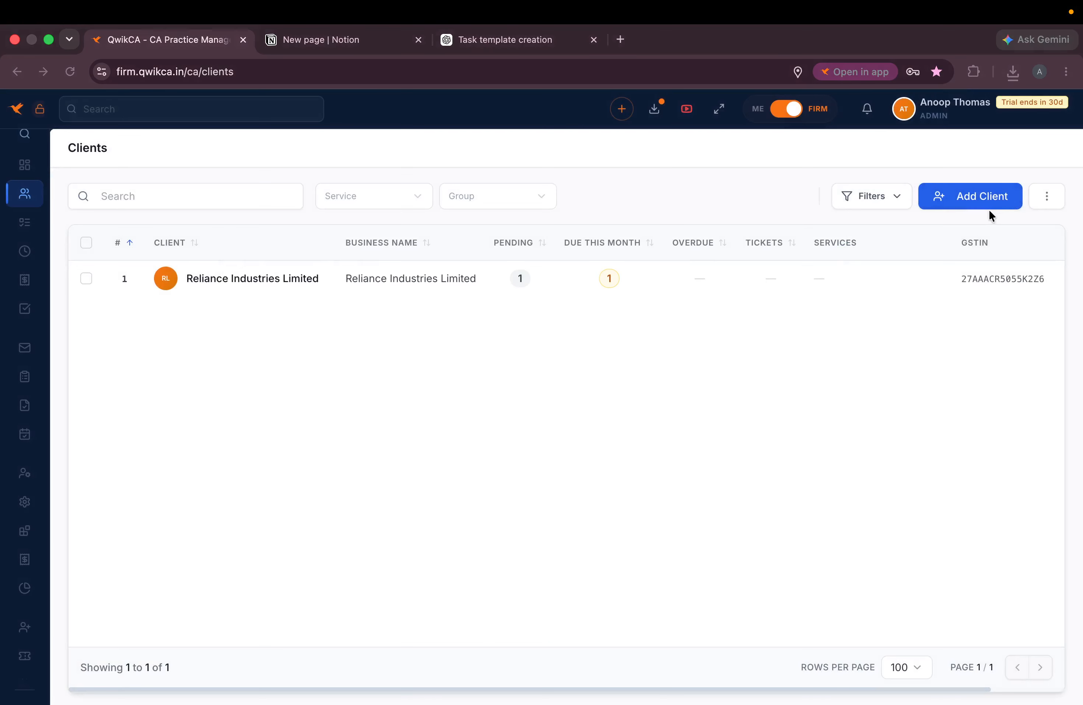
{"action": "left_click", "coordinate": [989, 206]}
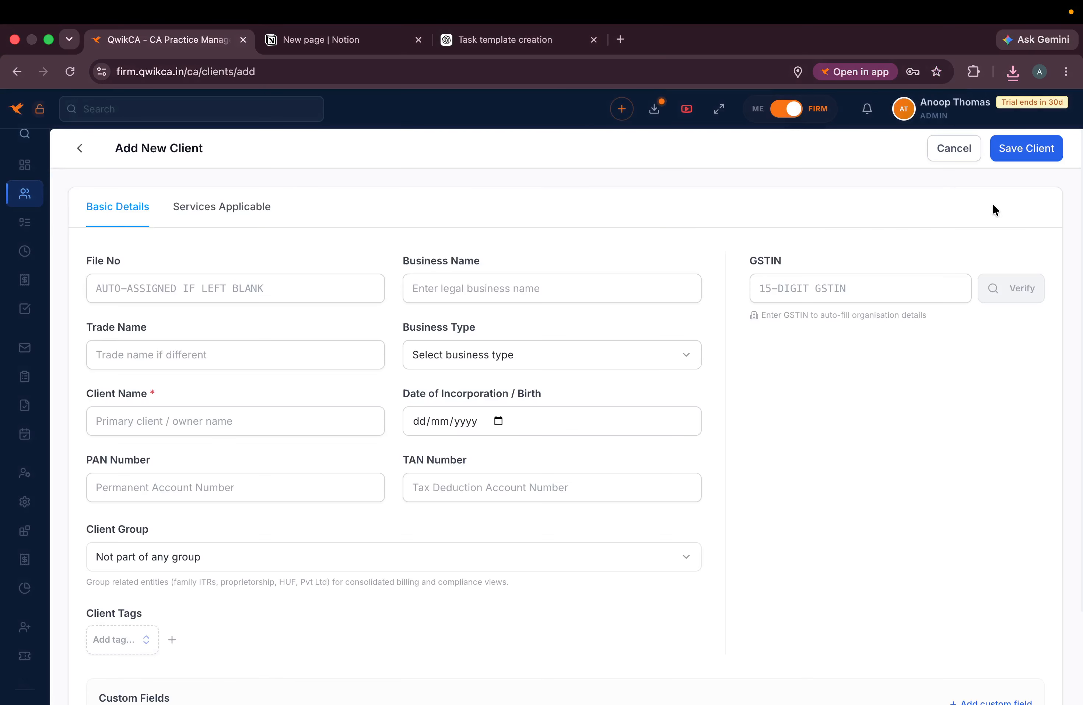
{"action": "left_click", "coordinate": [438, 296]}
{"action": "left_click", "coordinate": [526, 326]}
{"action": "left_click", "coordinate": [794, 295]}
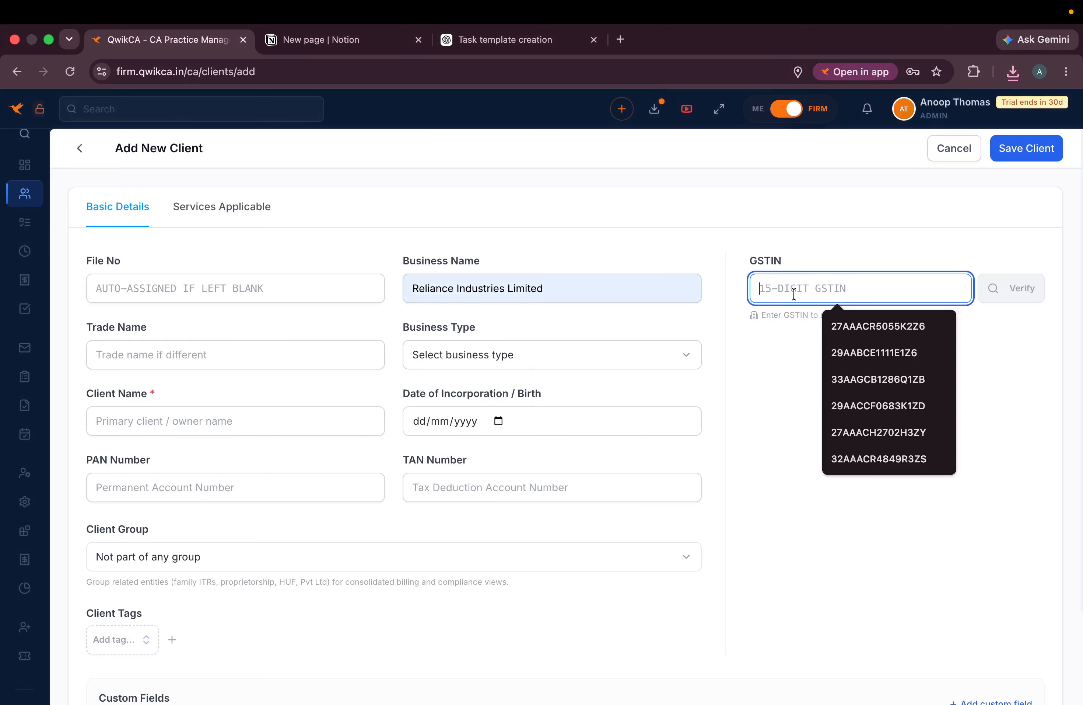
{"action": "left_click", "coordinate": [847, 329]}
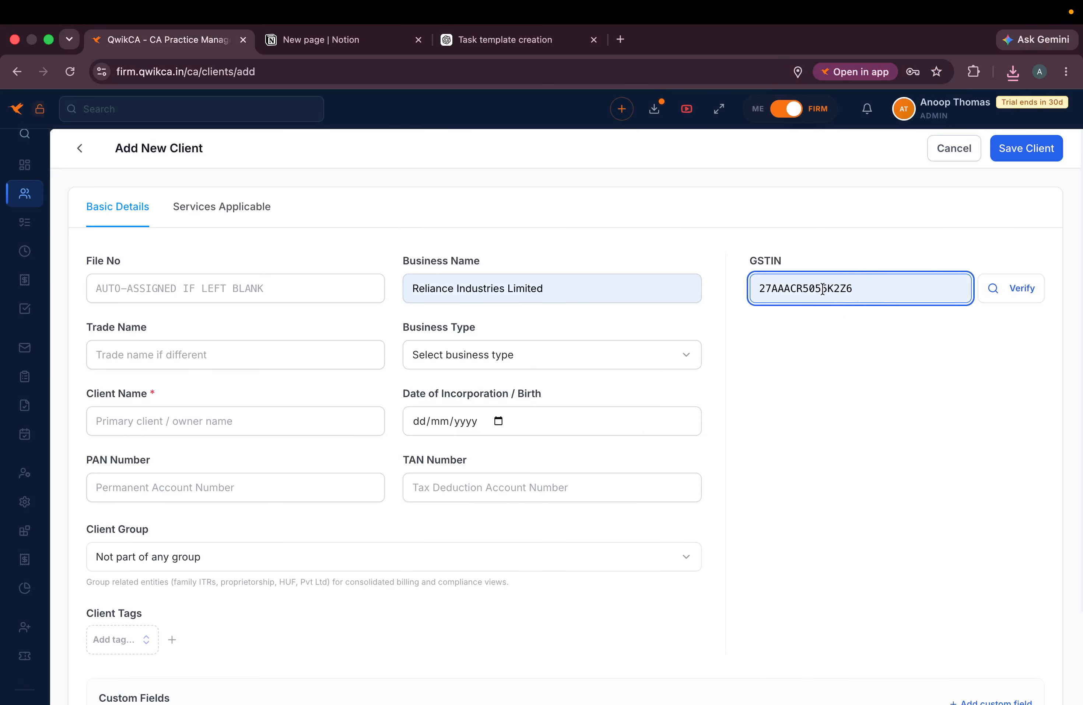
- Search Google in a new tab for the GSTIN of Bank of India
{"action": "left_click", "coordinate": [621, 39]}
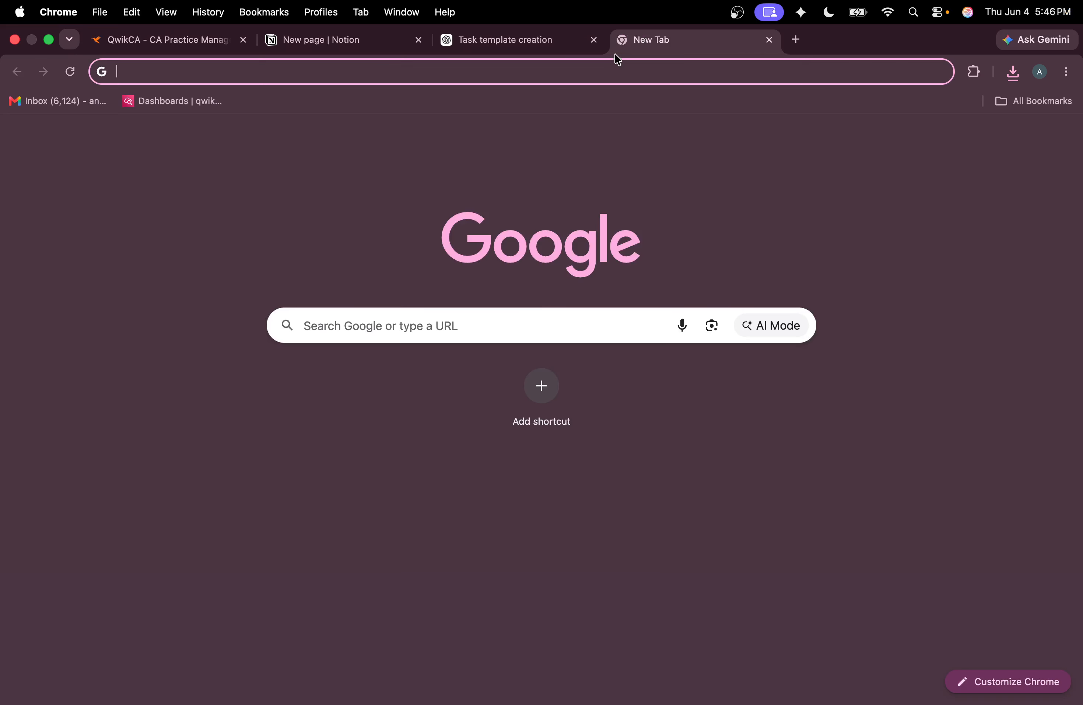
{"action": "type", "text": "gst of "}
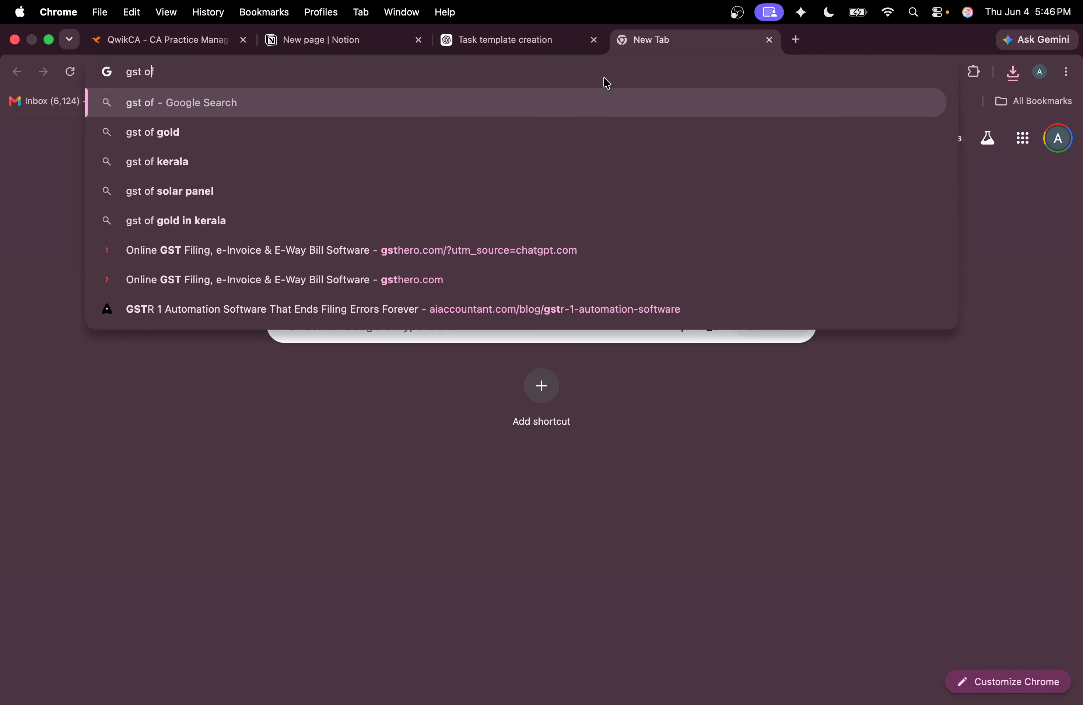
{"action": "type", "text": "n"}
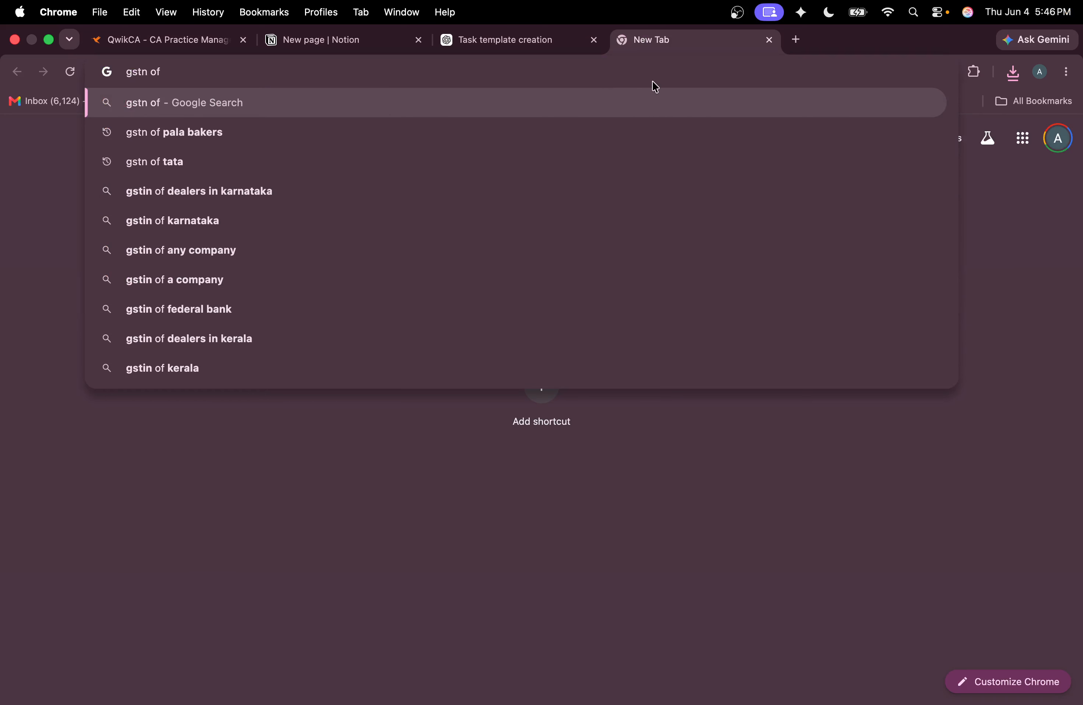
{"action": "left_click", "coordinate": [652, 81]}
{"action": "left_click", "coordinate": [282, 127]}
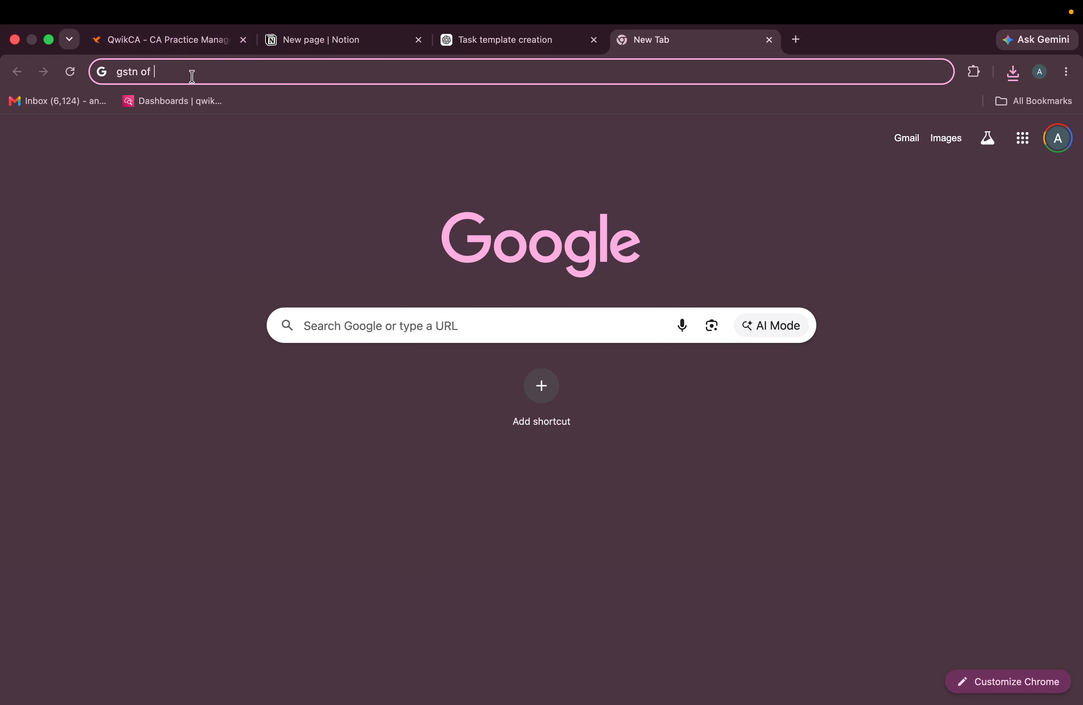
{"action": "type", "text": "bank of"}
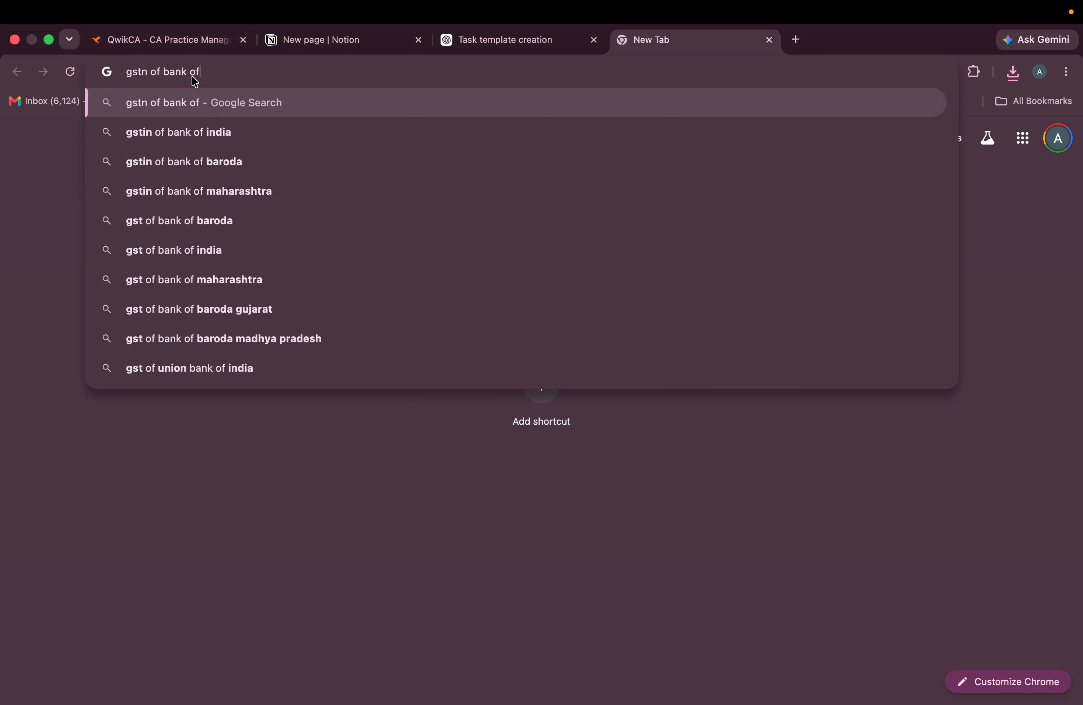
{"action": "left_click", "coordinate": [225, 133]}
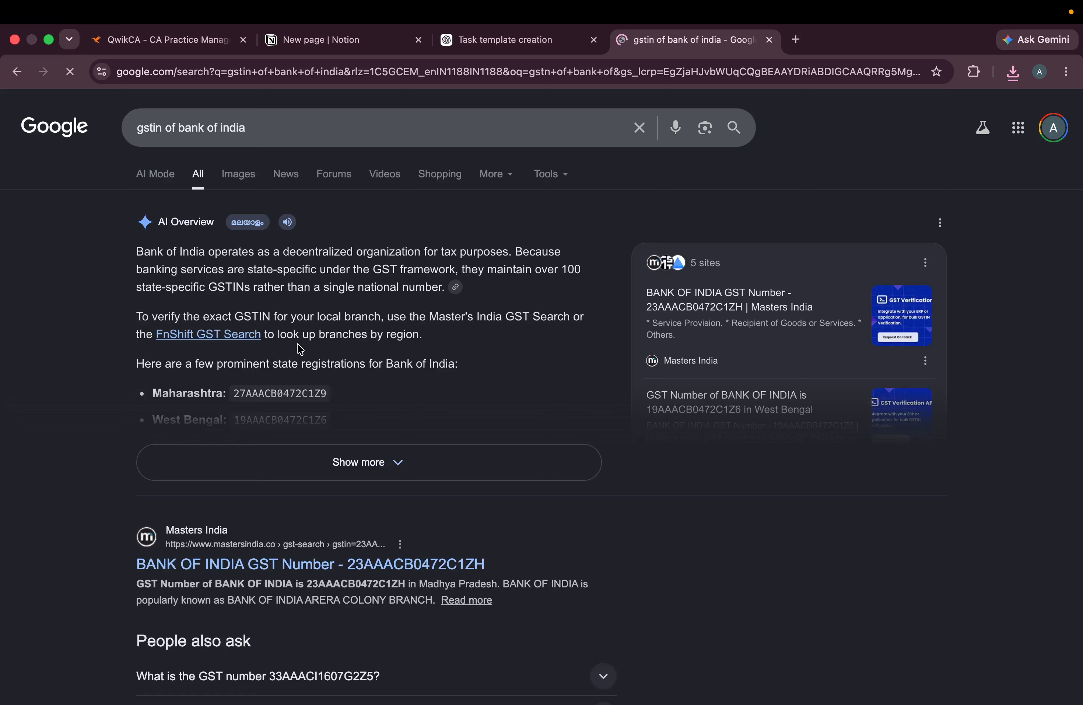
{"action": "double_click", "coordinate": [281, 394]}
{"action": "key", "text": "super+c"}
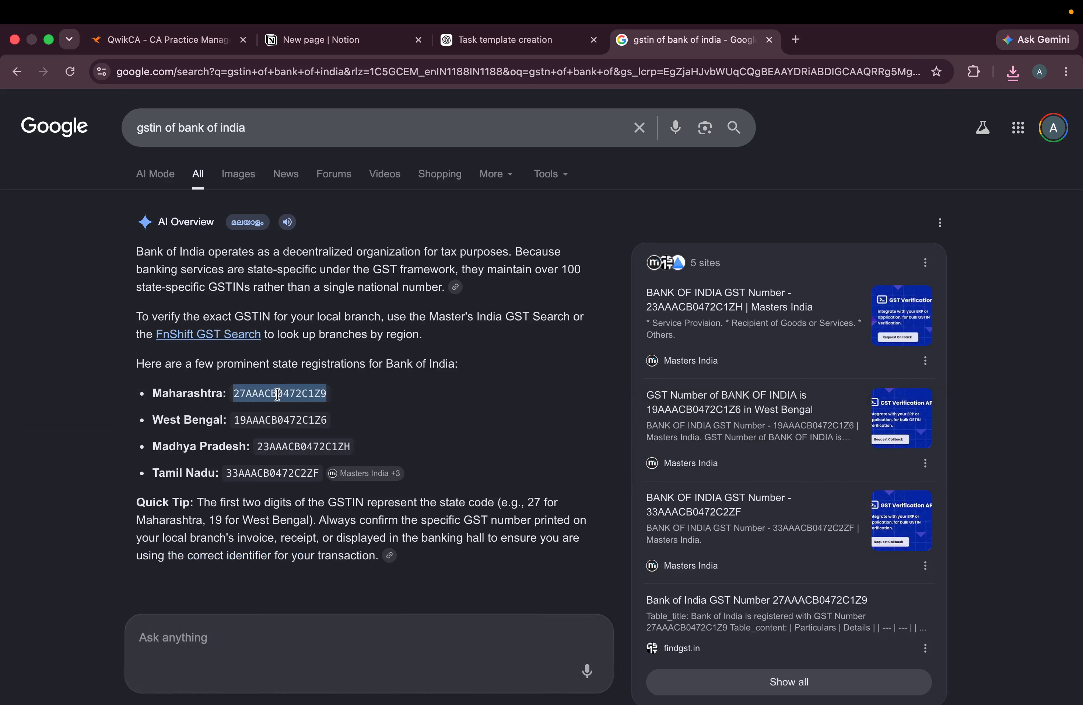
{"action": "left_click", "coordinate": [345, 46]}
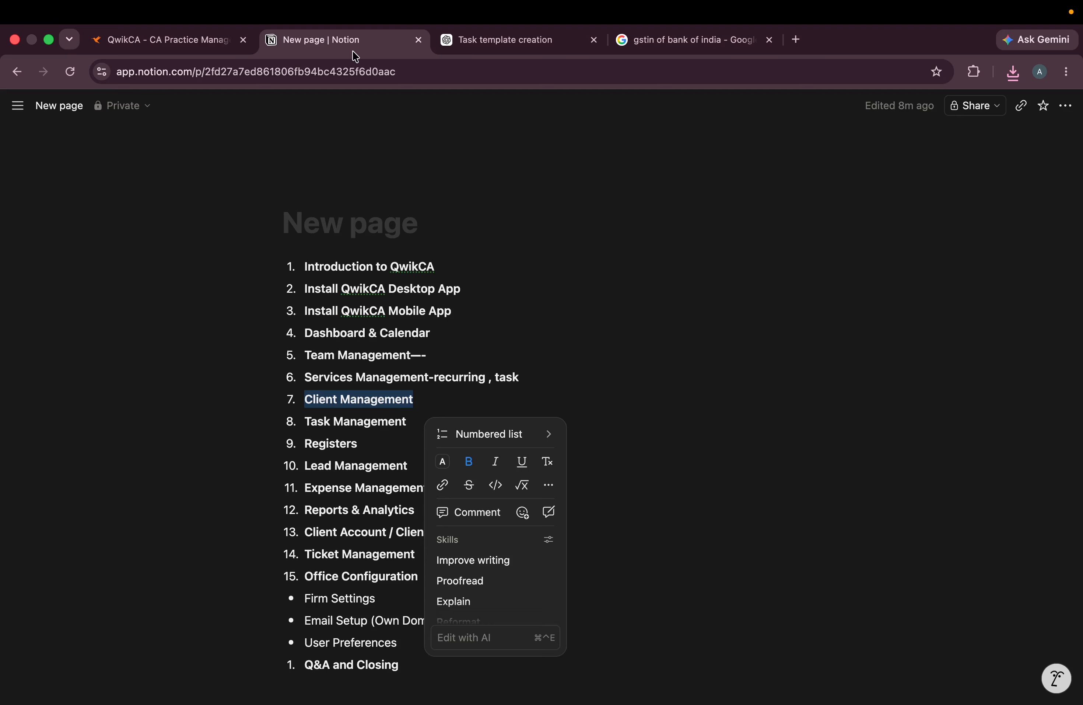
{"action": "left_click", "coordinate": [233, 42]}
{"action": "key", "text": "super+v"}
- Verify the GSTIN to auto-fill company details and set Client Name to 'Bank in inida'
{"action": "left_click", "coordinate": [987, 293]}
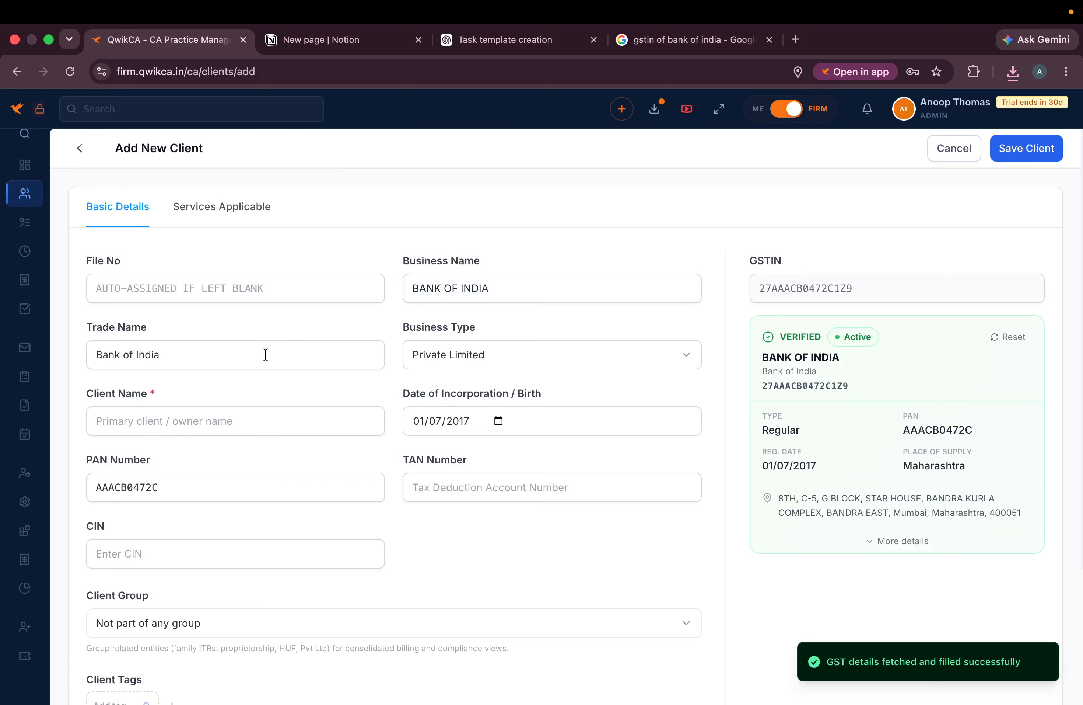
{"action": "left_click", "coordinate": [228, 421]}
{"action": "type", "text": "Bank"}
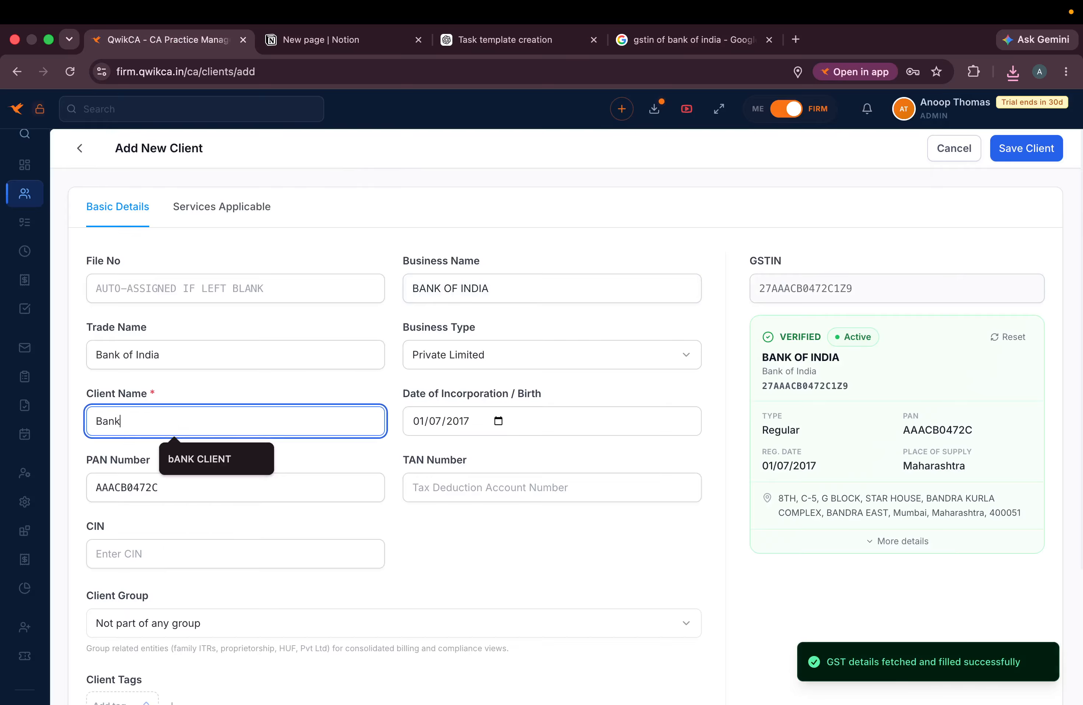
{"action": "type", "text": " in inida"}
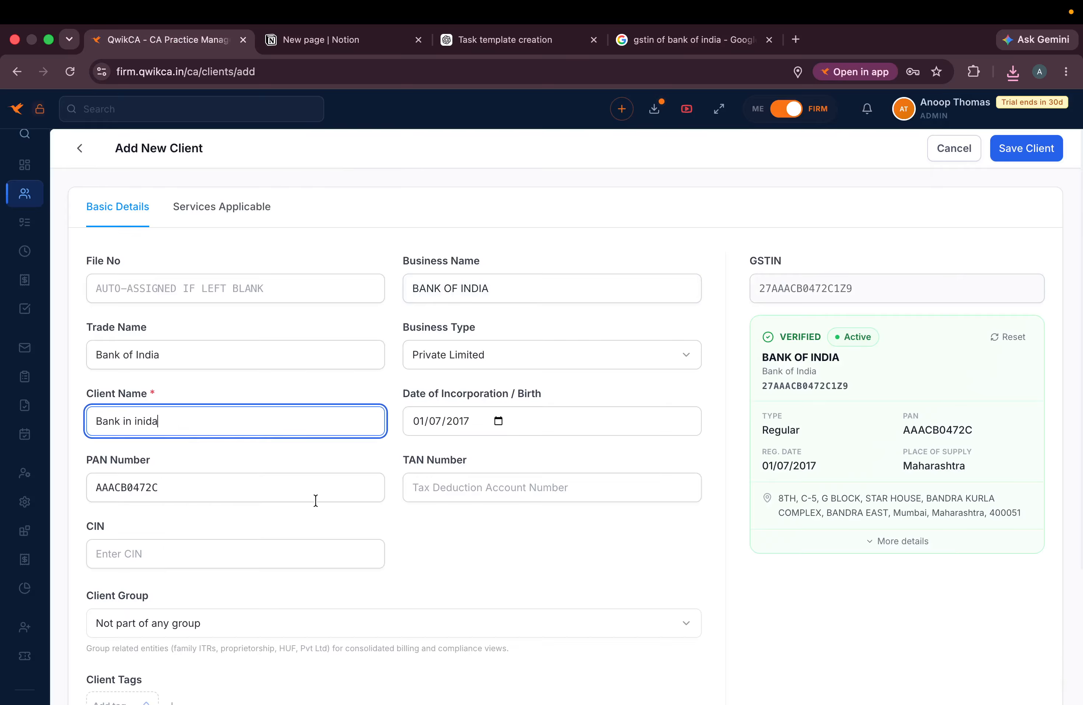
{"action": "scroll", "coordinate": [316, 500], "scroll_direction": "down", "scroll_amount": 2}
{"action": "scroll", "coordinate": [316, 500], "scroll_direction": "down", "scroll_amount": 2}
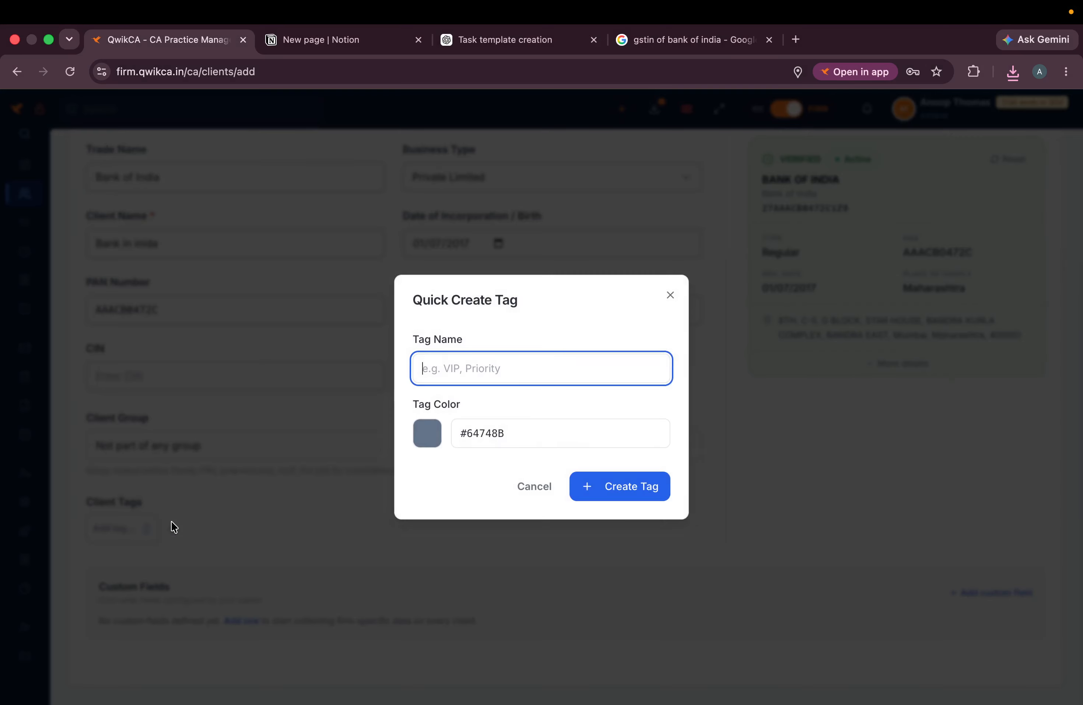
- Create a 'One time' tag in Quick Create Tag and attach it to the Bank of India client
{"action": "left_click", "coordinate": [173, 528]}
{"action": "left_click", "coordinate": [224, 478]}
{"action": "left_click", "coordinate": [114, 530]}
{"action": "left_click", "coordinate": [114, 530]}
{"action": "left_click", "coordinate": [172, 528]}
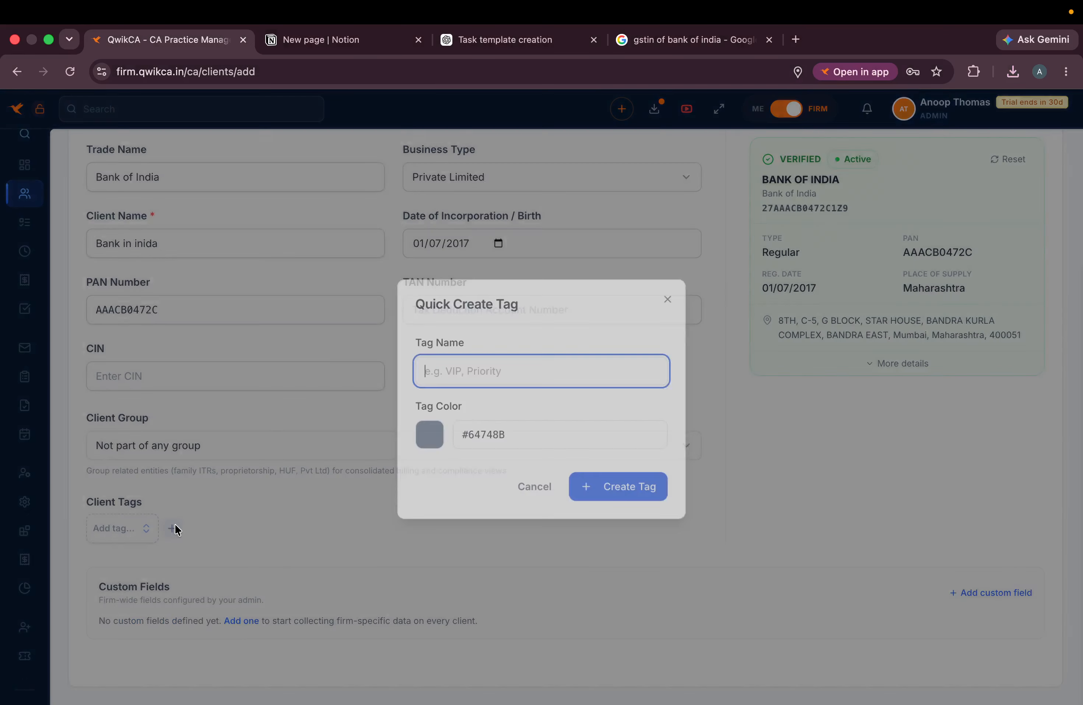
{"action": "type", "text": "O"}
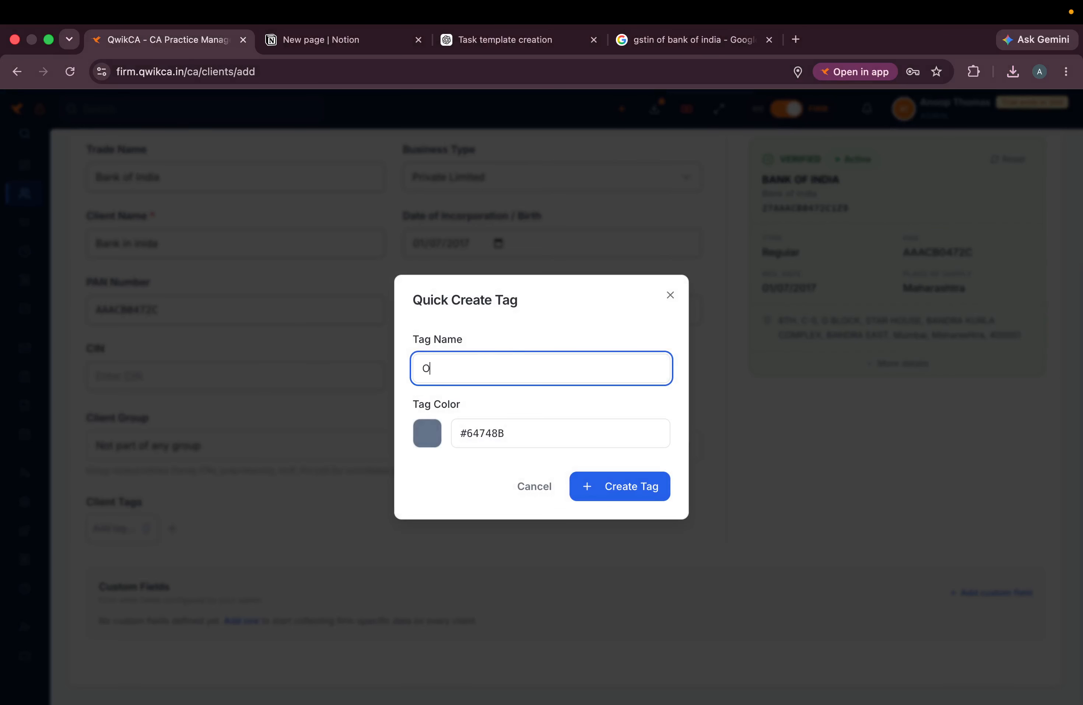
{"action": "type", "text": "ne time"}
{"action": "left_click", "coordinate": [629, 493]}
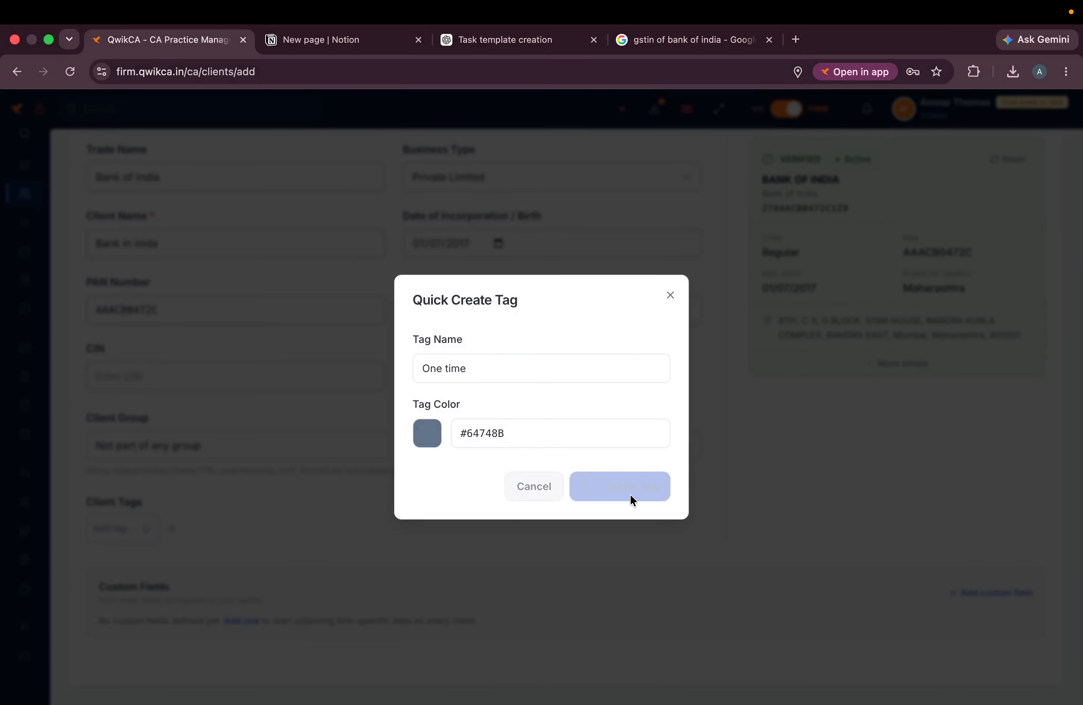
{"action": "scroll", "coordinate": [559, 509], "scroll_direction": "up", "scroll_amount": 4}
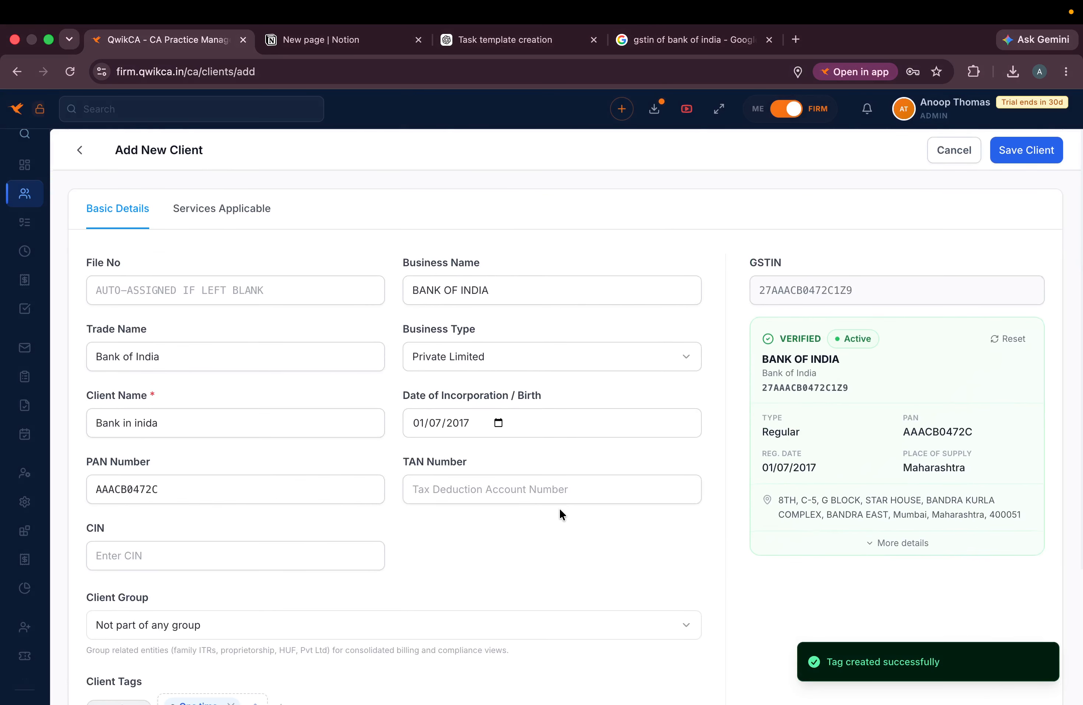
{"action": "scroll", "coordinate": [559, 509], "scroll_direction": "down", "scroll_amount": 4}
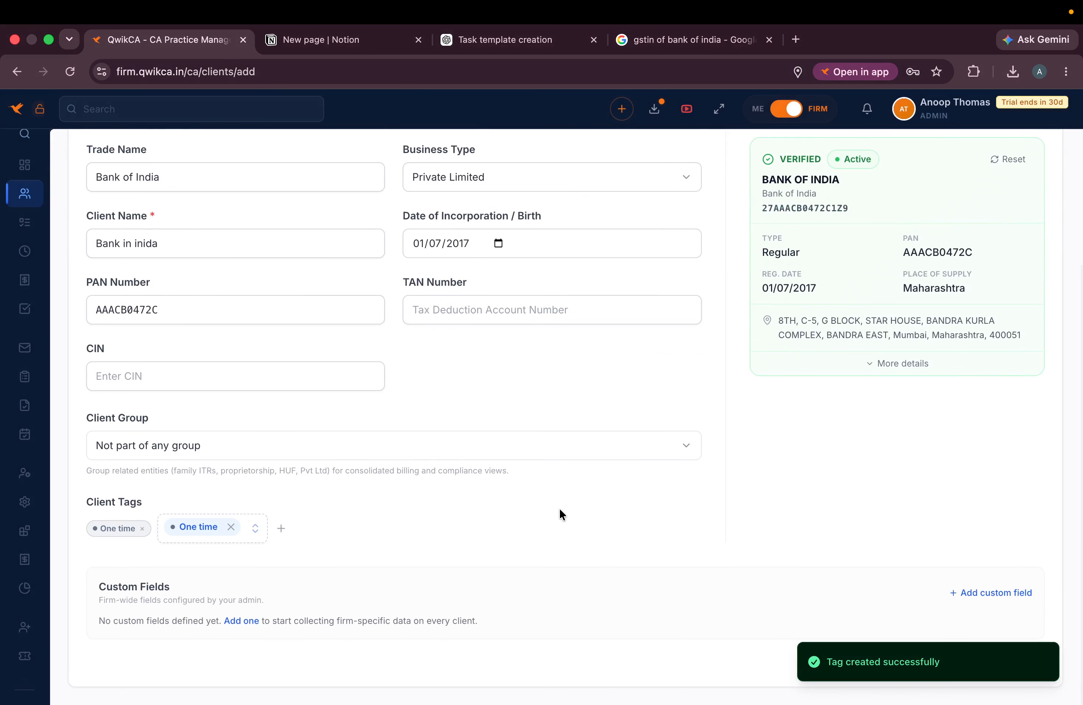
{"action": "scroll", "coordinate": [482, 512], "scroll_direction": "up", "scroll_amount": 4}
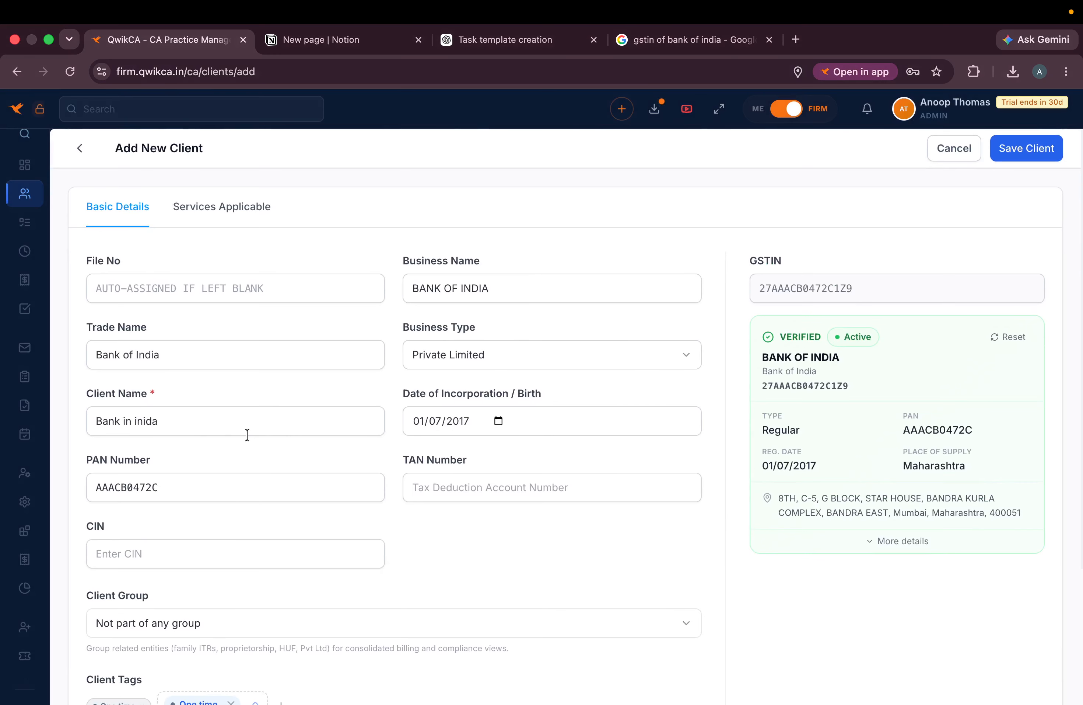
- Add a custom field named 'source' as Text
{"action": "left_click", "coordinate": [492, 480]}
{"action": "left_click", "coordinate": [262, 549]}
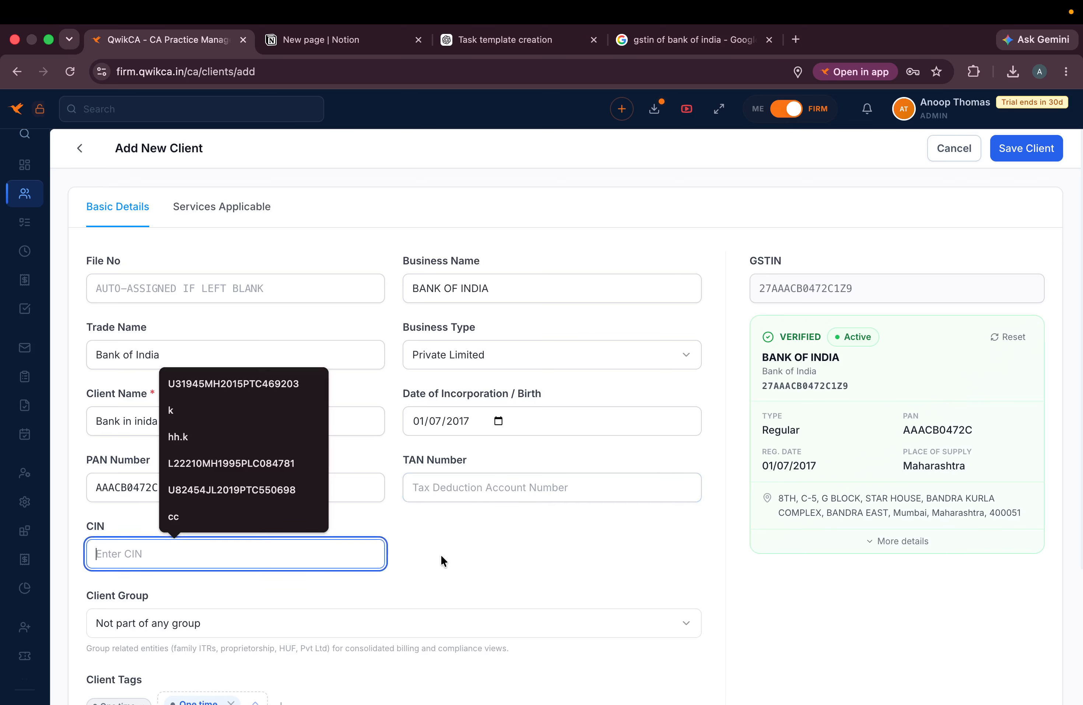
{"action": "scroll", "coordinate": [442, 554], "scroll_direction": "down", "scroll_amount": 4}
{"action": "left_click", "coordinate": [663, 416]}
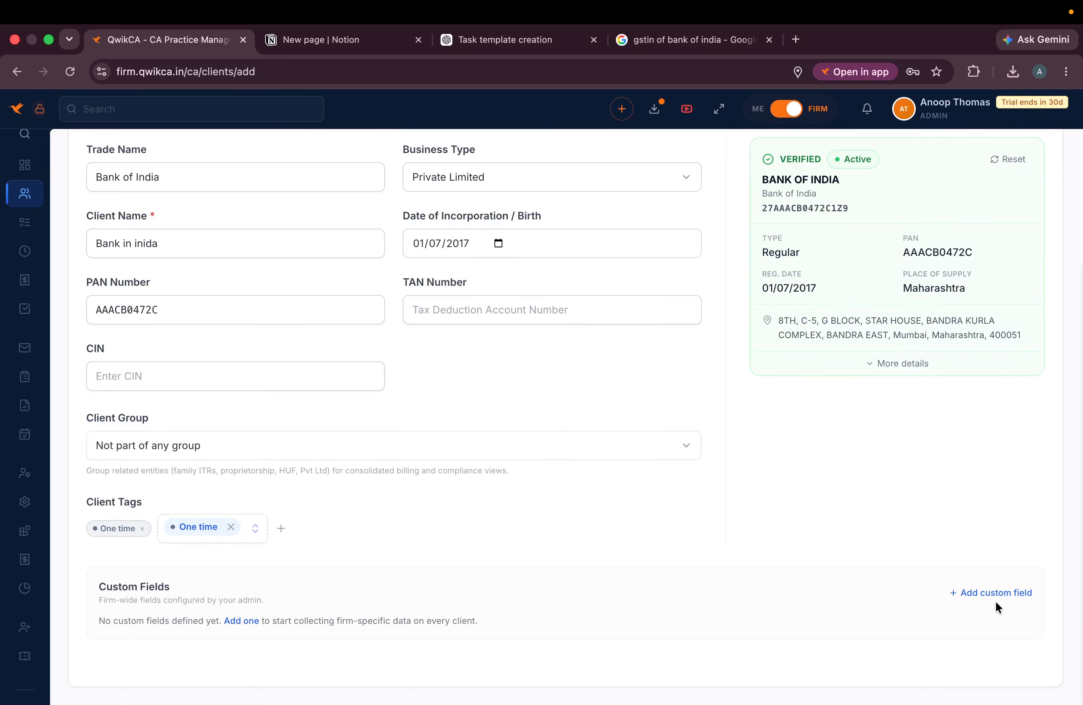
{"action": "left_click", "coordinate": [993, 593]}
{"action": "left_click", "coordinate": [444, 383]}
{"action": "type", "text": "source"}
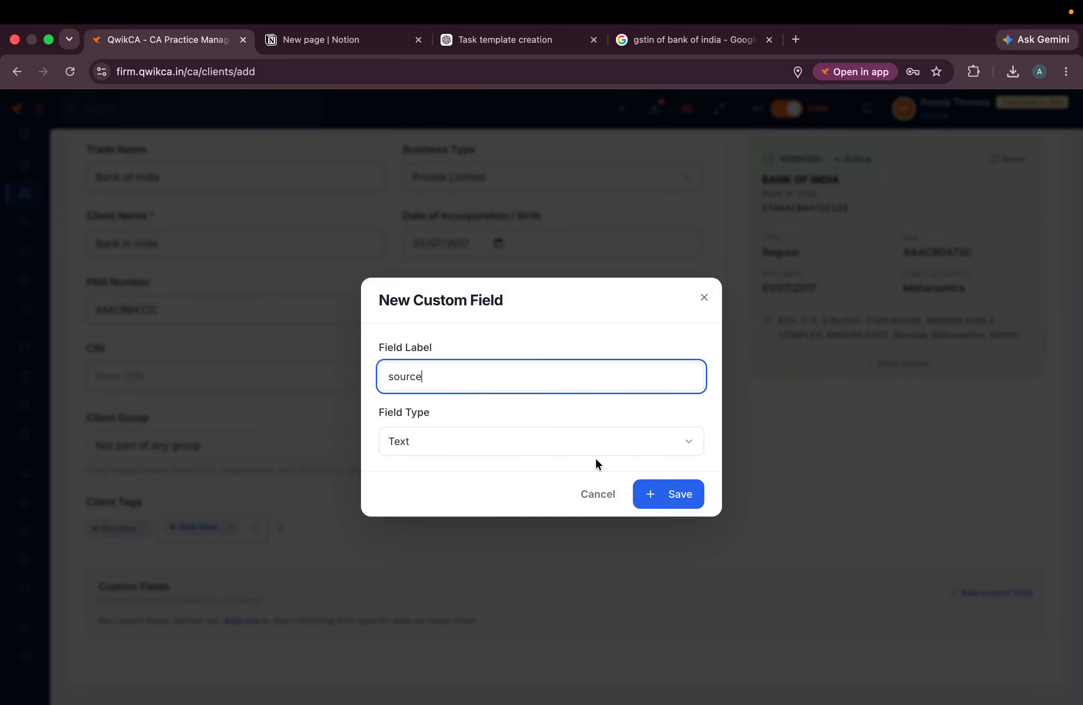
{"action": "left_click", "coordinate": [669, 494]}
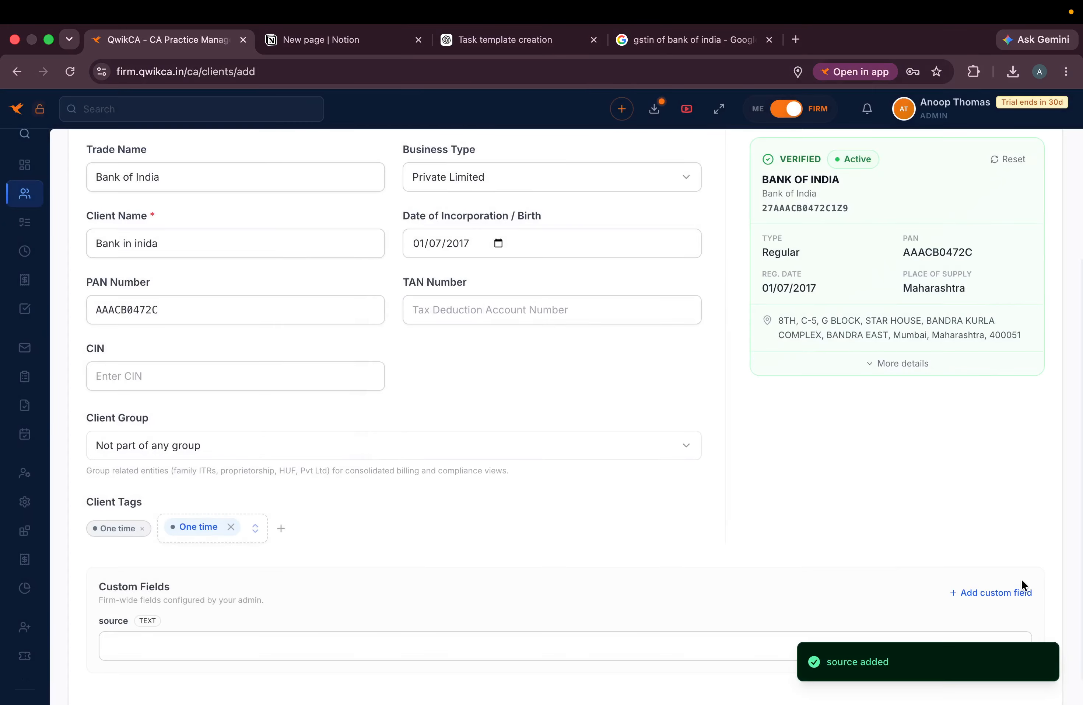
- Add a 'capacity' custom field with Number as its field type
{"action": "left_click", "coordinate": [1012, 593]}
{"action": "left_click", "coordinate": [595, 371]}
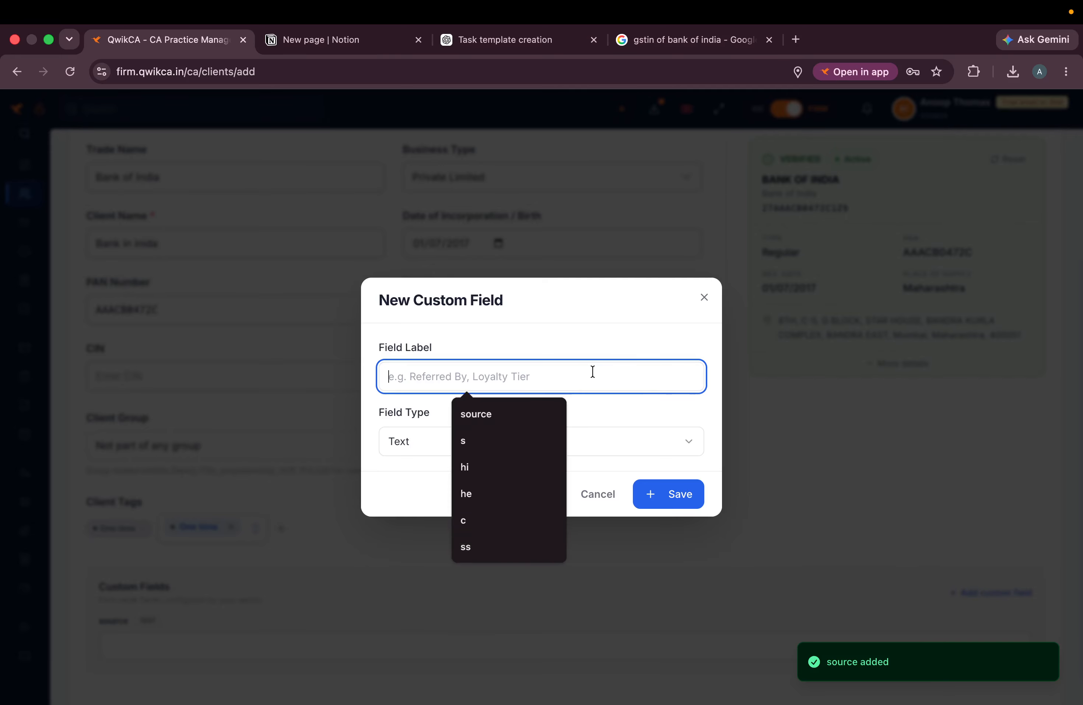
{"action": "type", "text": "capacity"}
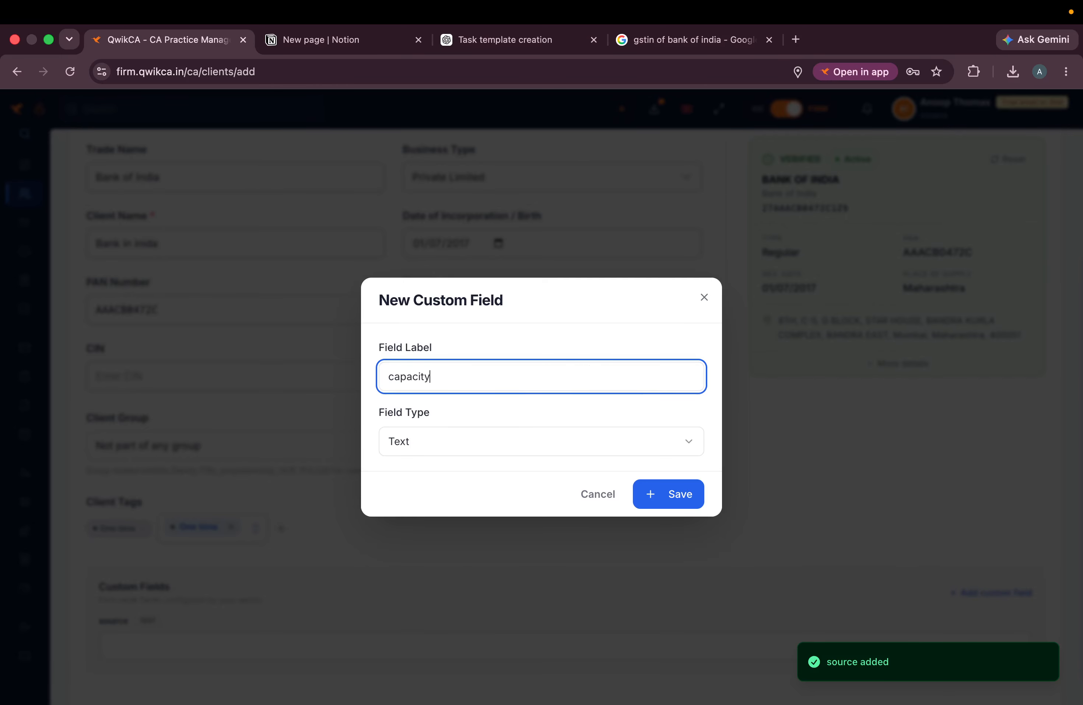
{"action": "left_click", "coordinate": [555, 451]}
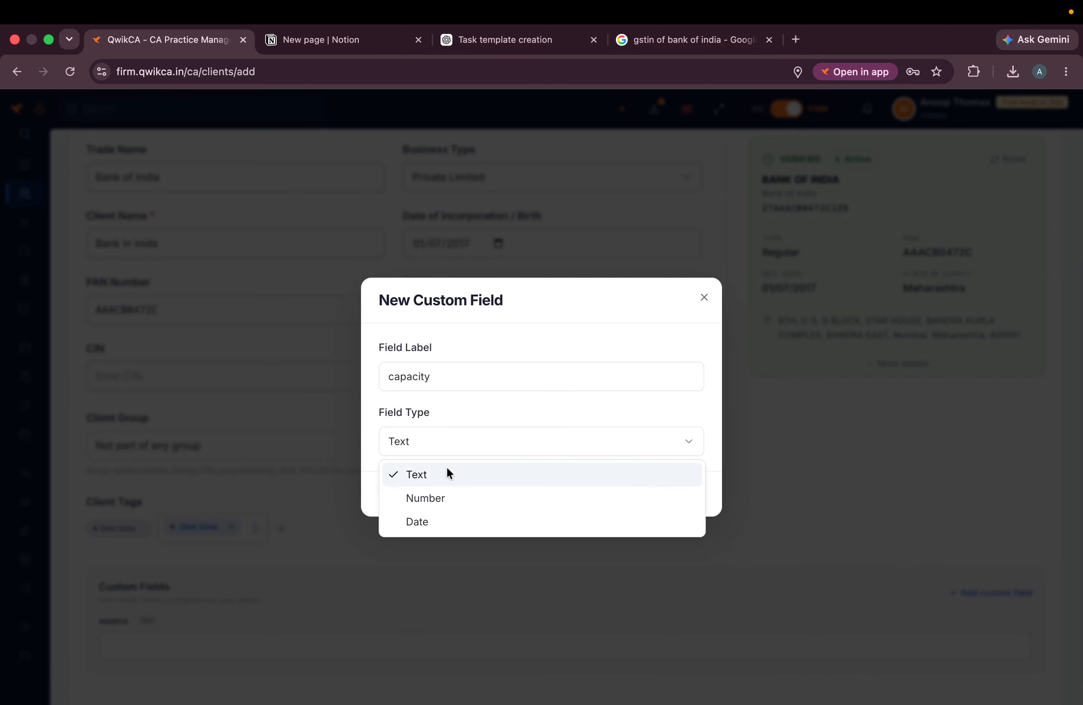
{"action": "left_click", "coordinate": [427, 499]}
{"action": "left_click", "coordinate": [671, 495]}
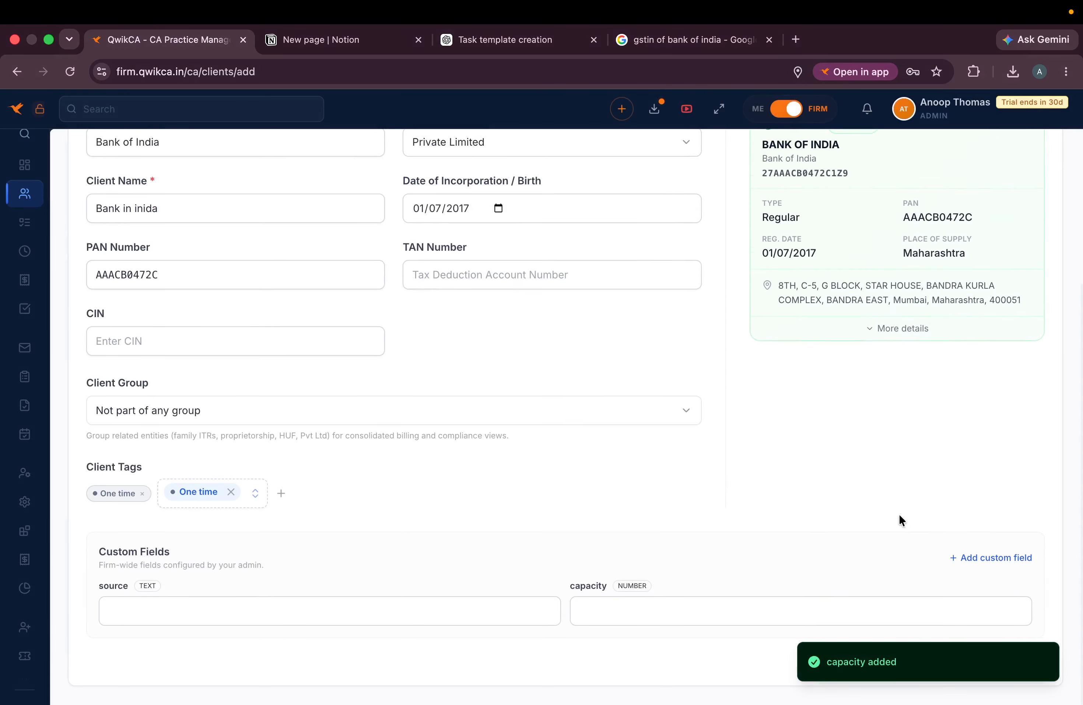
- Add a 'Lic no' custom field with Number as its field type
{"action": "left_click", "coordinate": [991, 560]}
{"action": "left_click", "coordinate": [432, 370]}
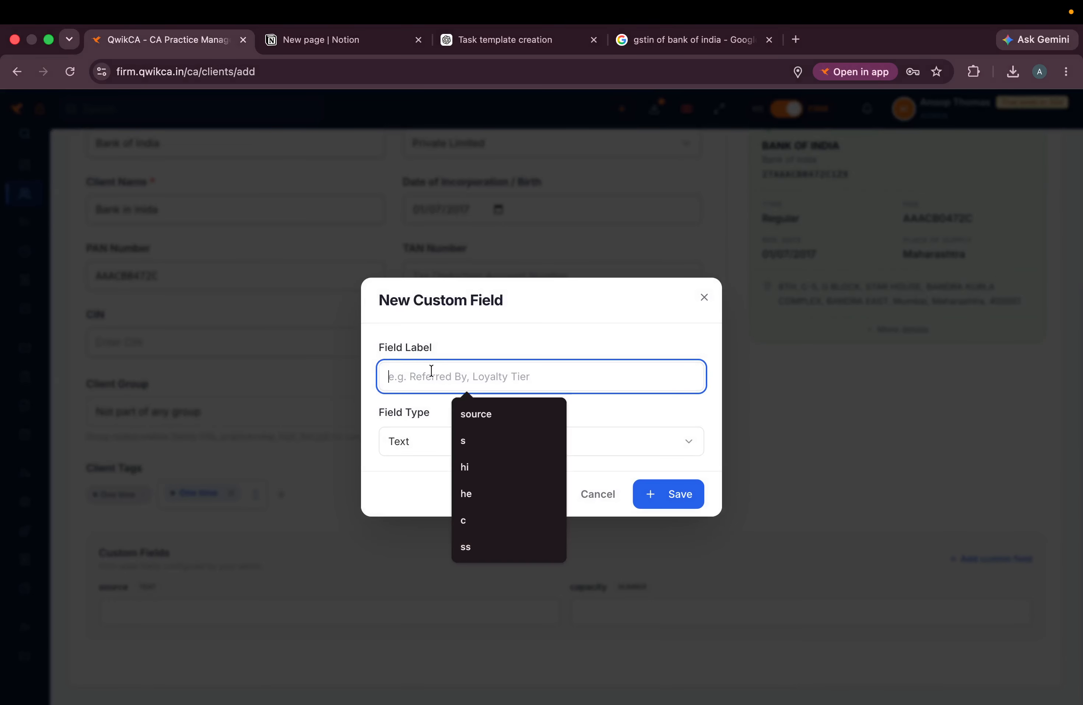
{"action": "type", "text": "Lice"}
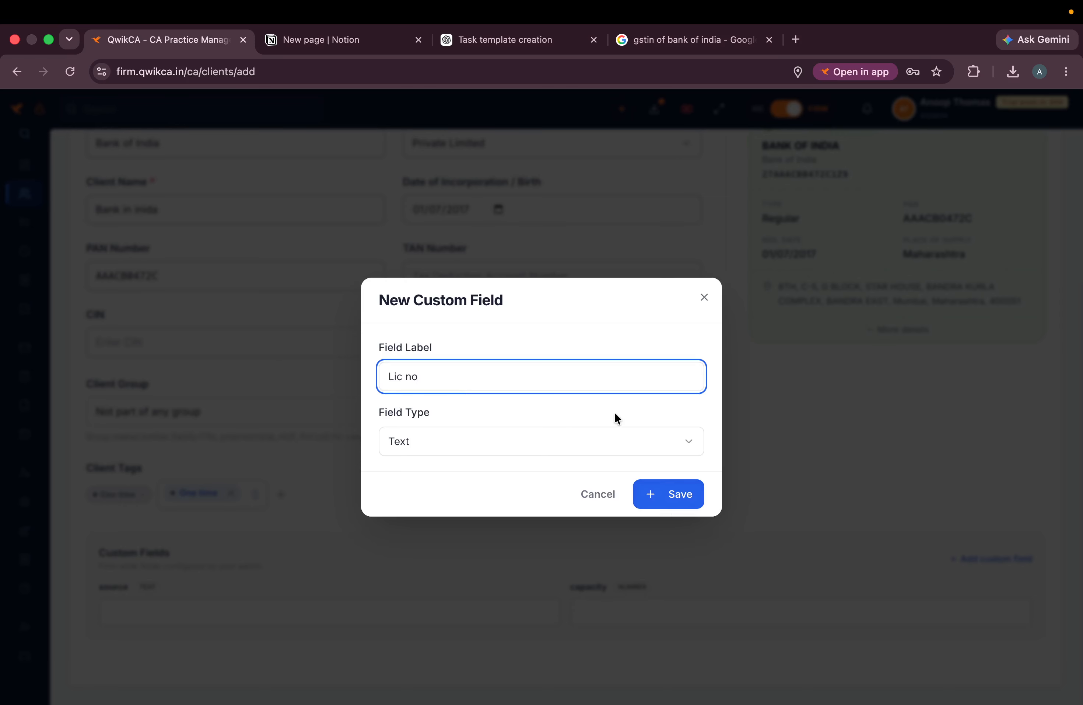
{"action": "left_click", "coordinate": [610, 432]}
{"action": "left_click", "coordinate": [476, 498]}
{"action": "left_click", "coordinate": [660, 494]}
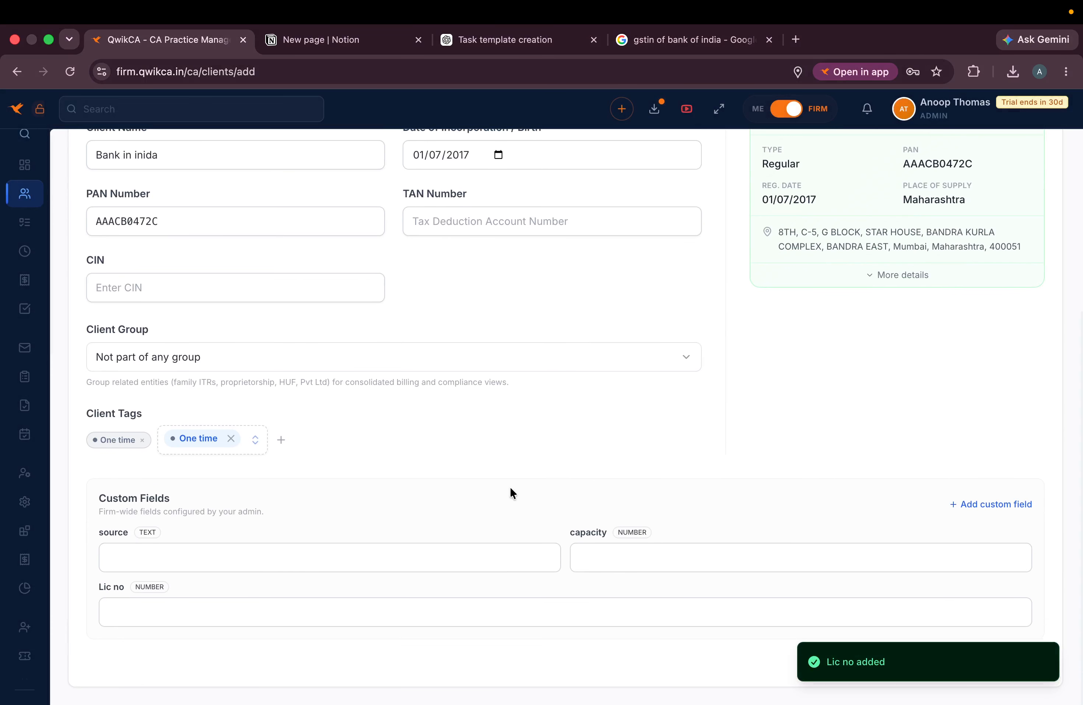
- Tick GST Registration under OTHERS in Services Applicable and save Bank of India as a client
{"action": "scroll", "coordinate": [409, 464], "scroll_direction": "up", "scroll_amount": 5}
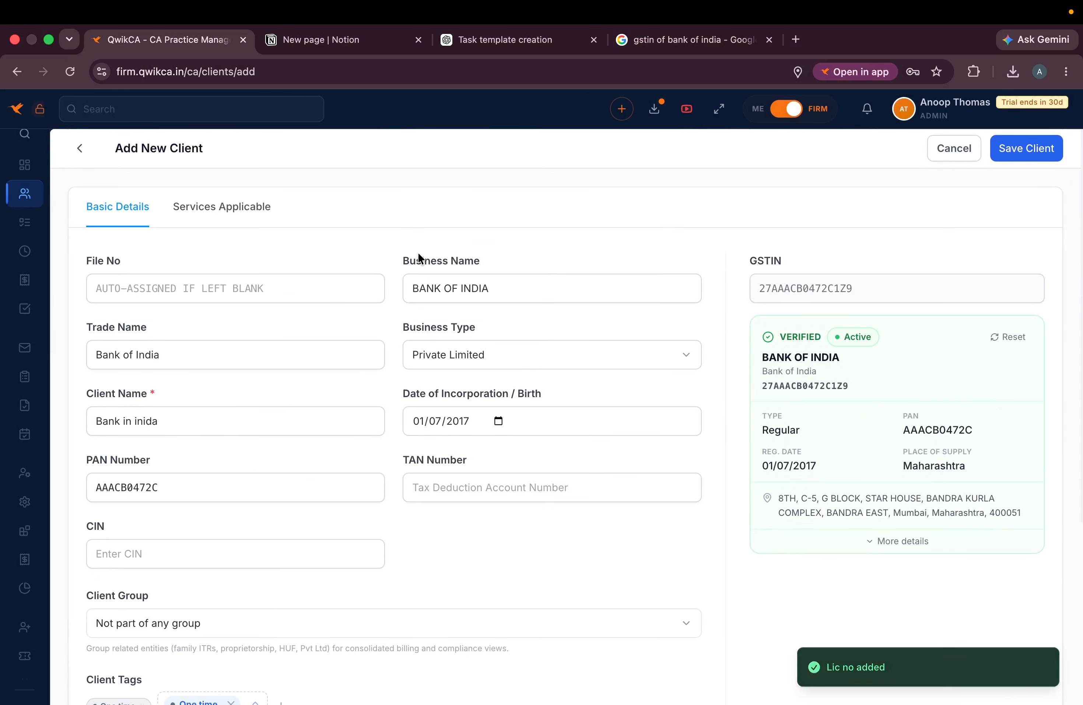
{"action": "scroll", "coordinate": [282, 498], "scroll_direction": "down", "scroll_amount": 3}
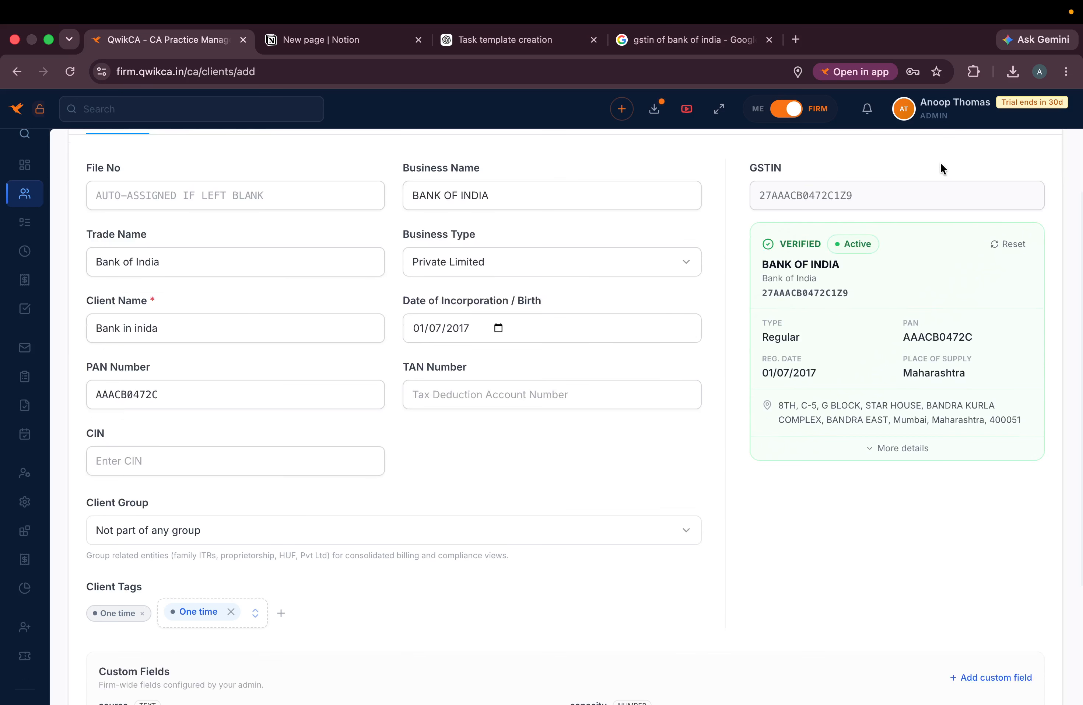
{"action": "scroll", "coordinate": [941, 161], "scroll_direction": "up", "scroll_amount": 2}
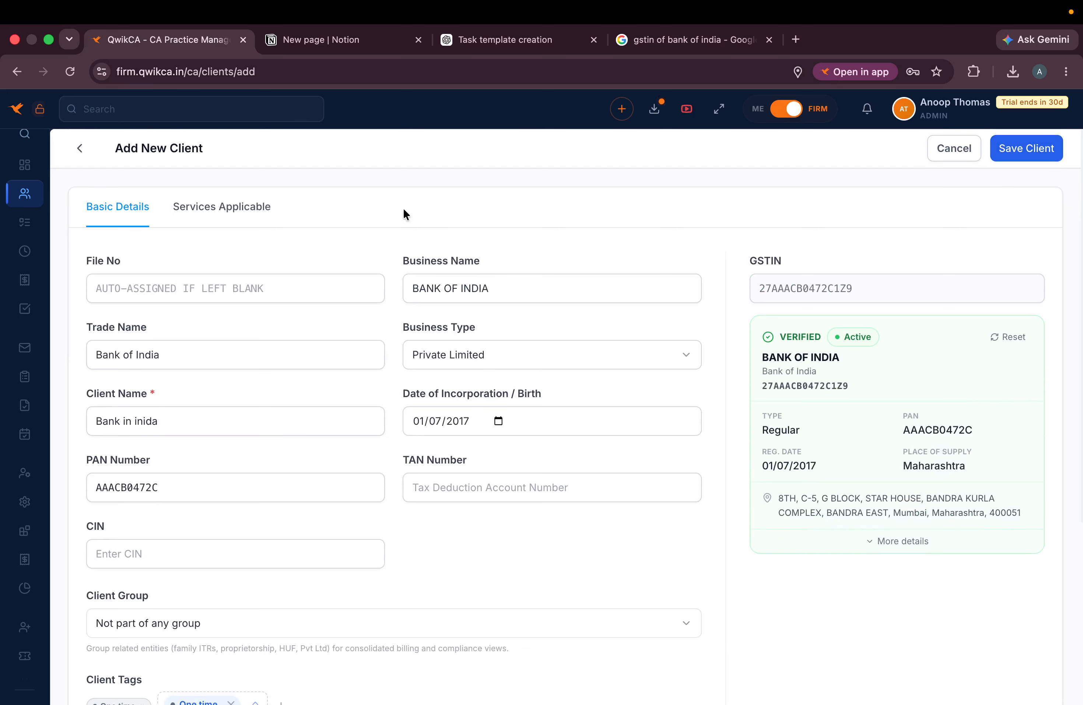
{"action": "left_click", "coordinate": [258, 209]}
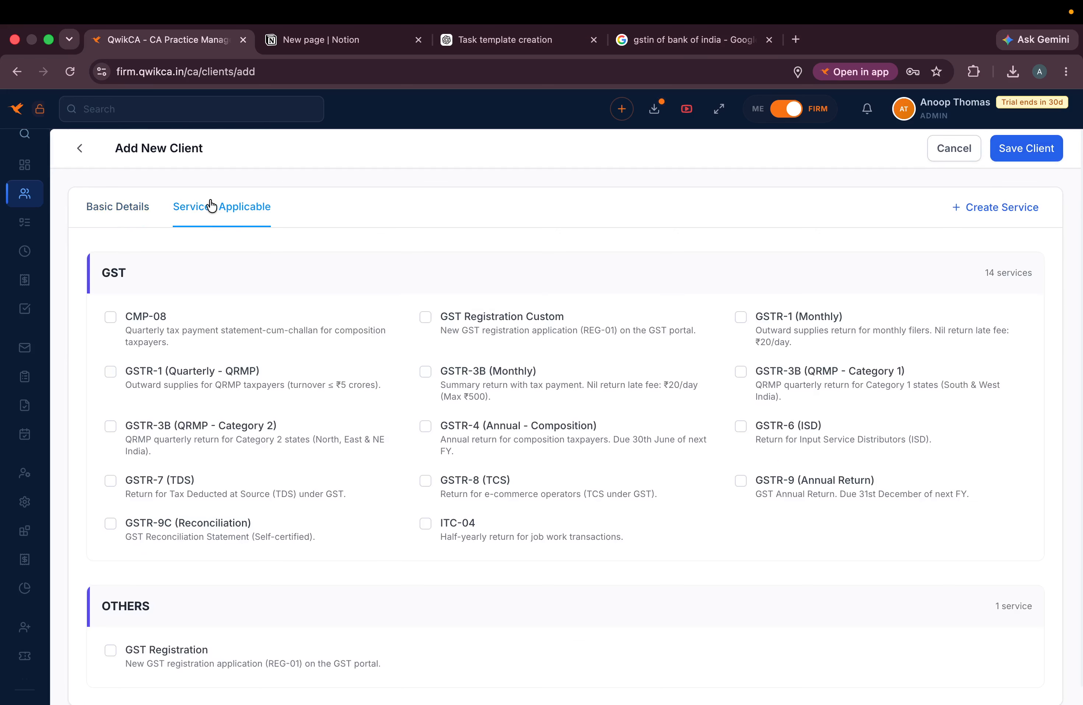
{"action": "scroll", "coordinate": [166, 495], "scroll_direction": "down", "scroll_amount": 1}
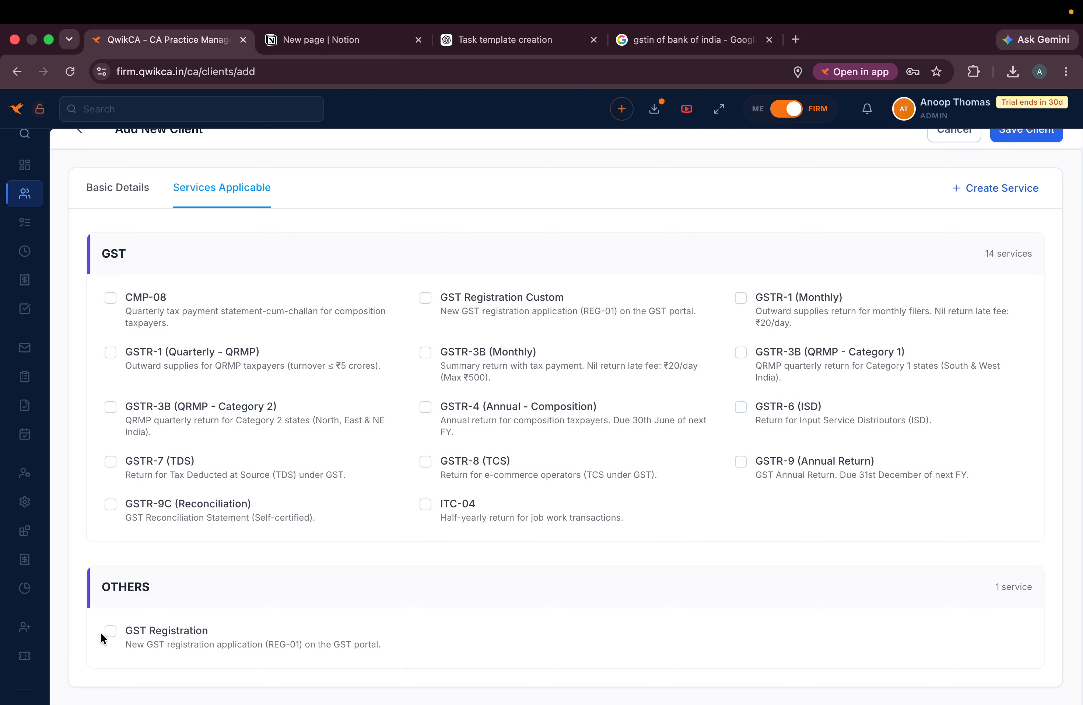
{"action": "left_click", "coordinate": [110, 632]}
{"action": "scroll", "coordinate": [825, 194], "scroll_direction": "up", "scroll_amount": 1}
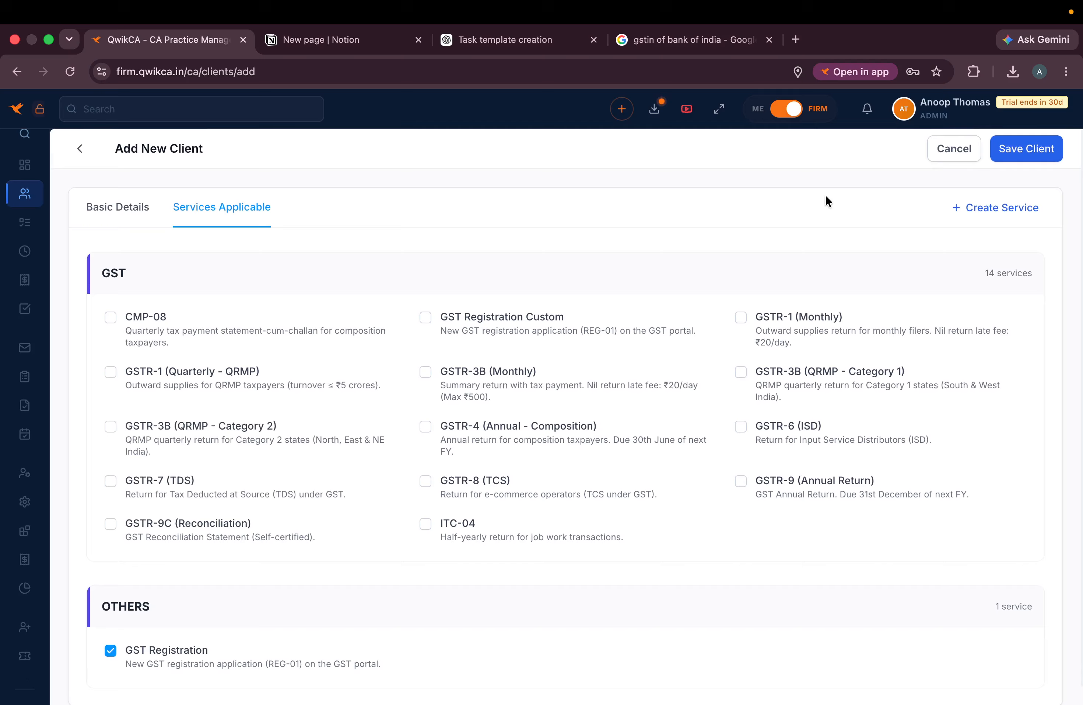
{"action": "left_click", "coordinate": [1029, 148]}
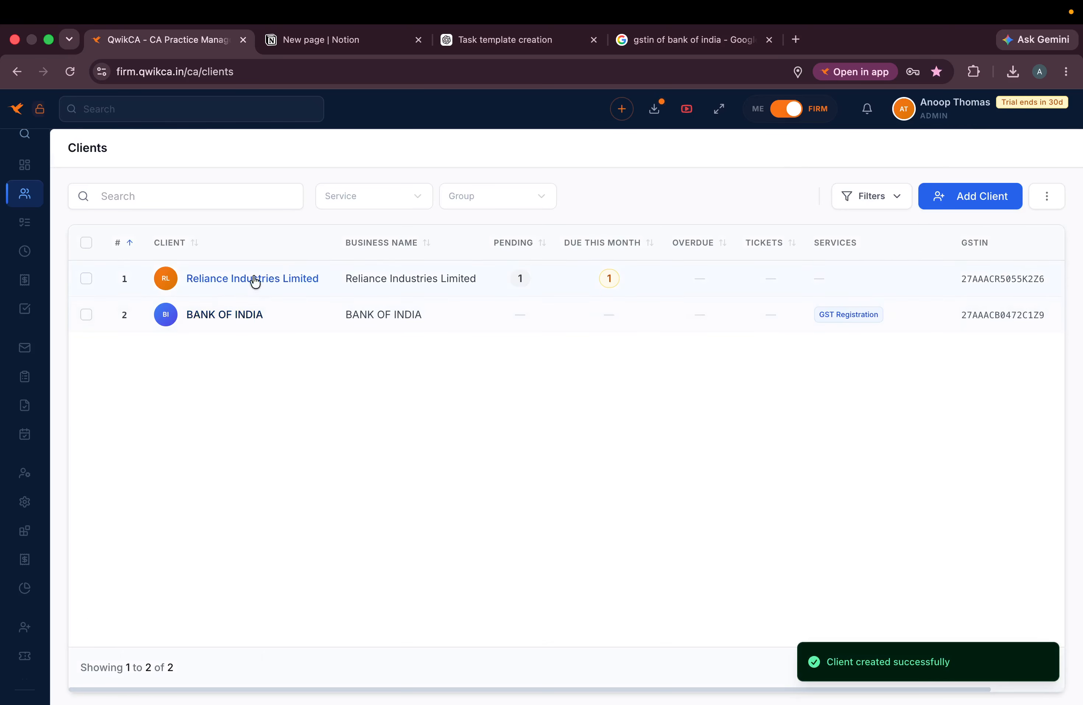
- Edit Bank of India to set Lic no 1122, capacity 2222 and source facebook, and save
{"action": "left_click", "coordinate": [240, 322]}
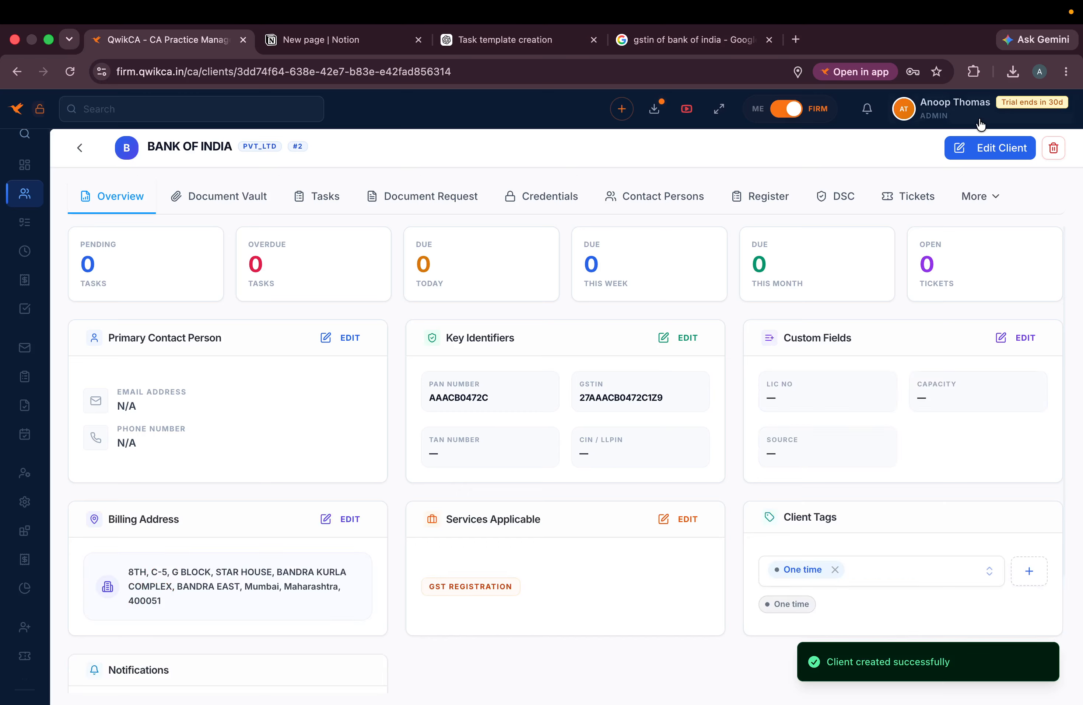
{"action": "left_click", "coordinate": [990, 148]}
{"action": "scroll", "coordinate": [479, 334], "scroll_direction": "down", "scroll_amount": 8}
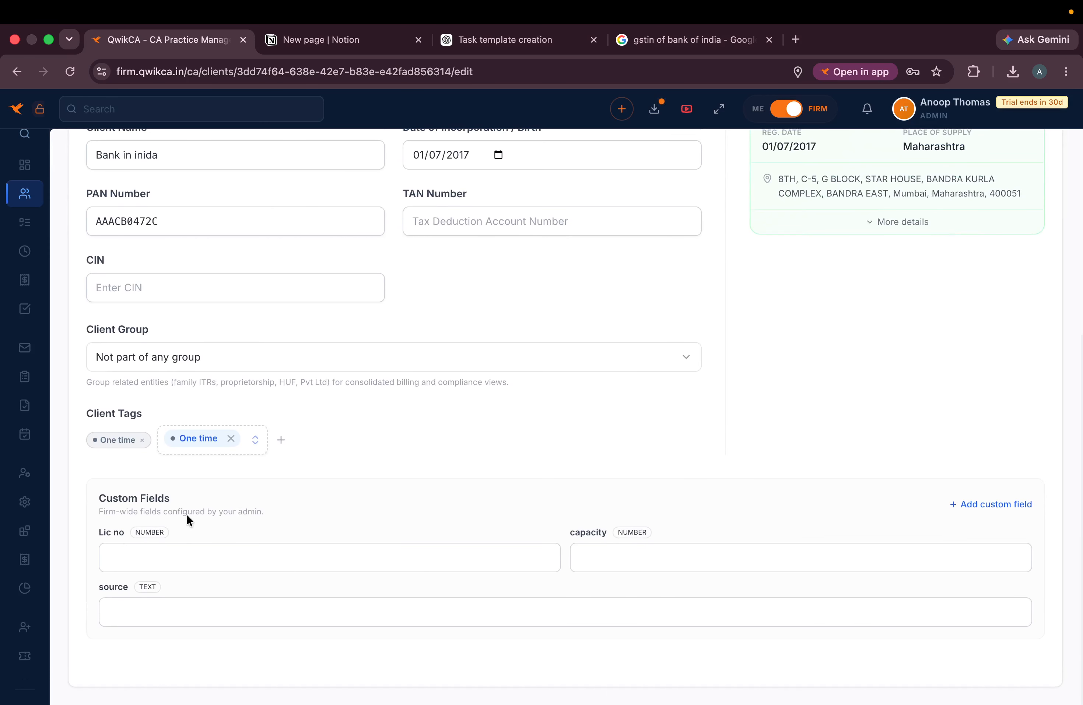
{"action": "left_click", "coordinate": [166, 550]}
{"action": "type", "text": "11"}
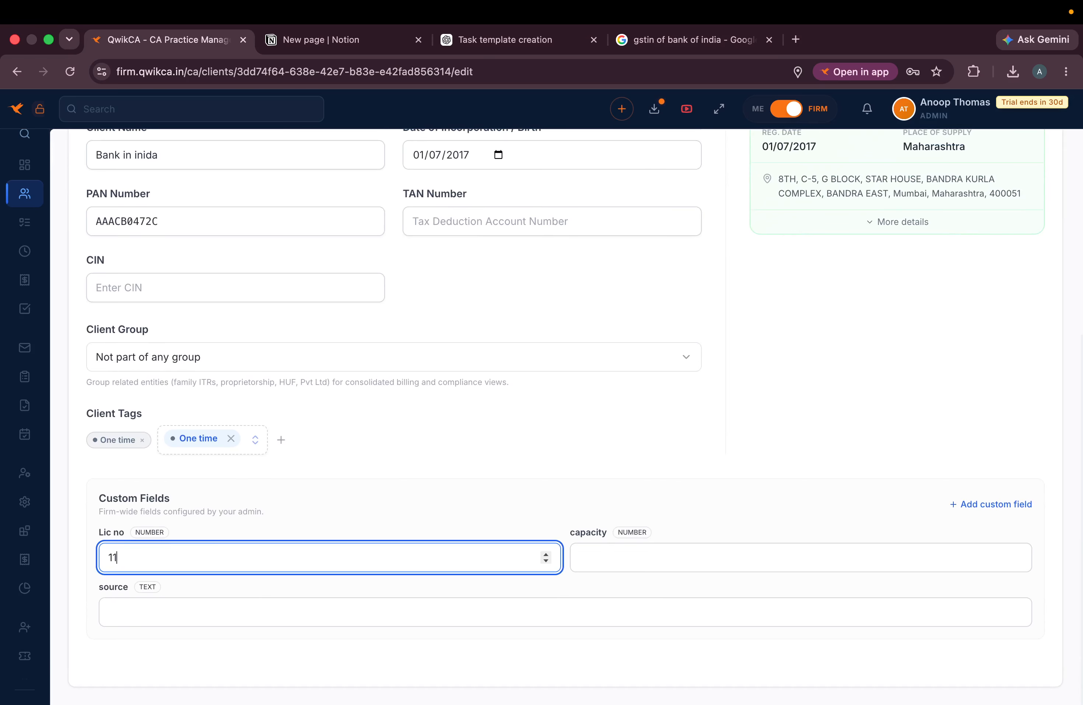
{"action": "type", "text": "22"}
{"action": "left_click", "coordinate": [625, 563]}
{"action": "type", "text": "2222"}
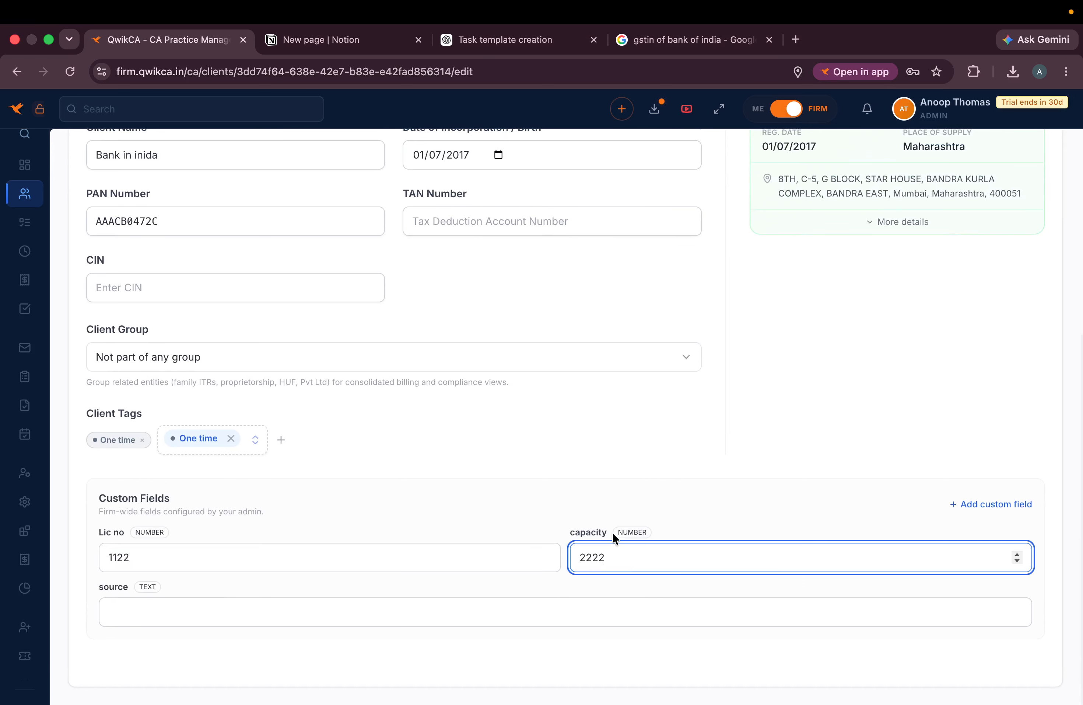
{"action": "left_click", "coordinate": [269, 614]}
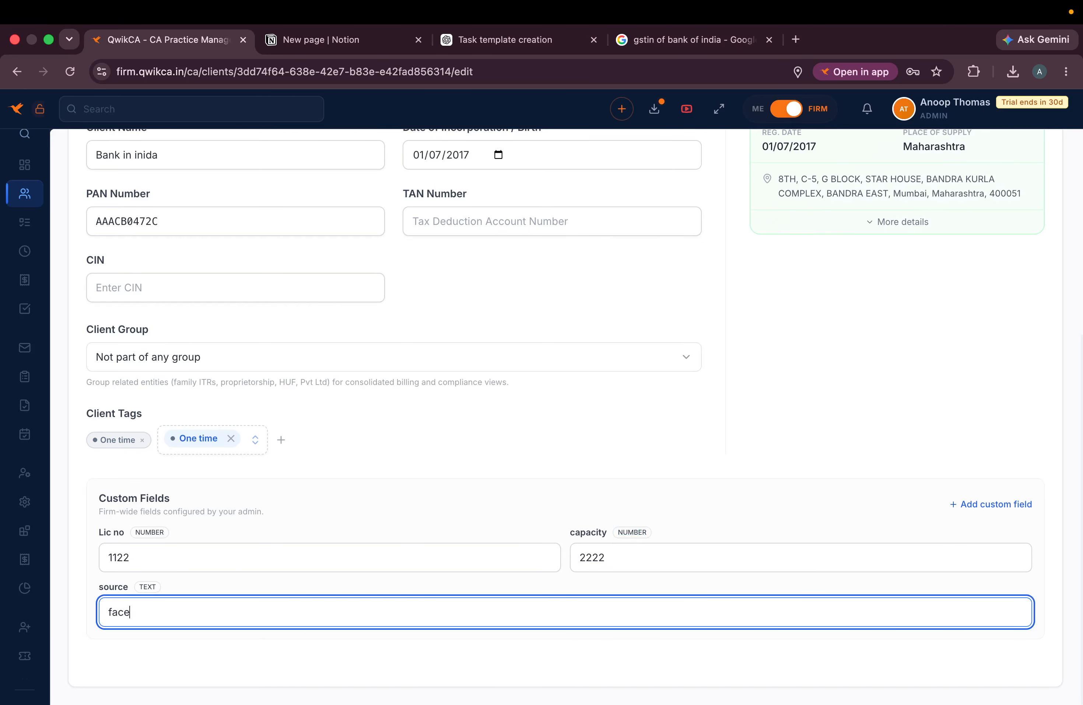
{"action": "scroll", "coordinate": [858, 559], "scroll_direction": "up", "scroll_amount": 10}
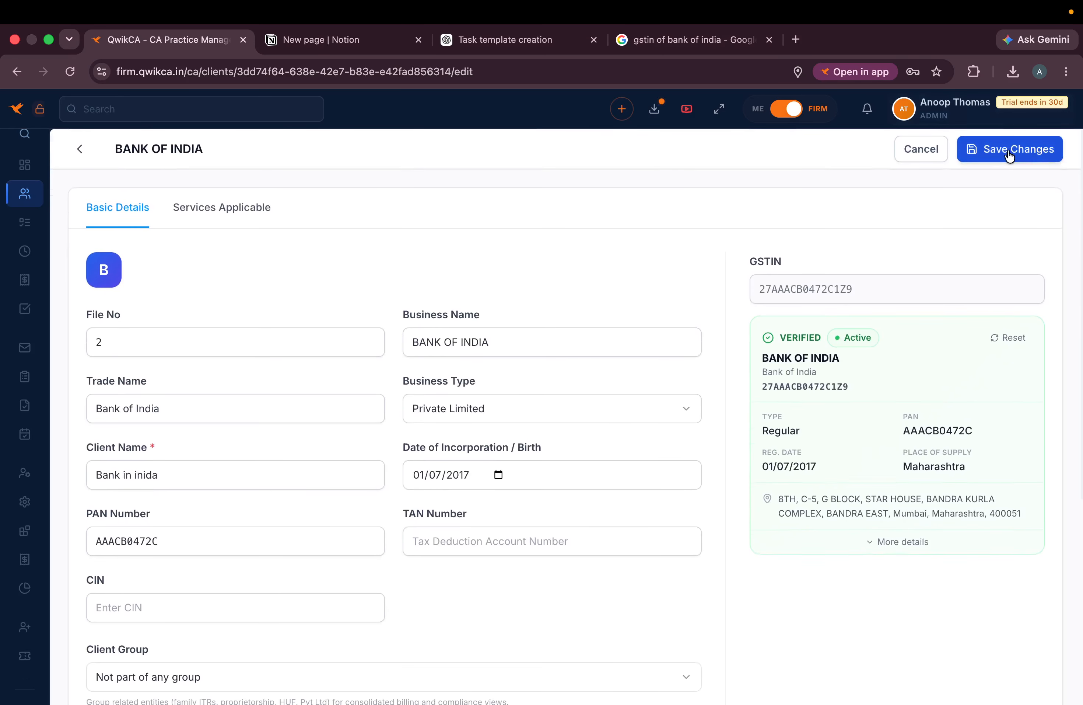
{"action": "left_click", "coordinate": [1012, 150]}
{"action": "left_click", "coordinate": [85, 149]}
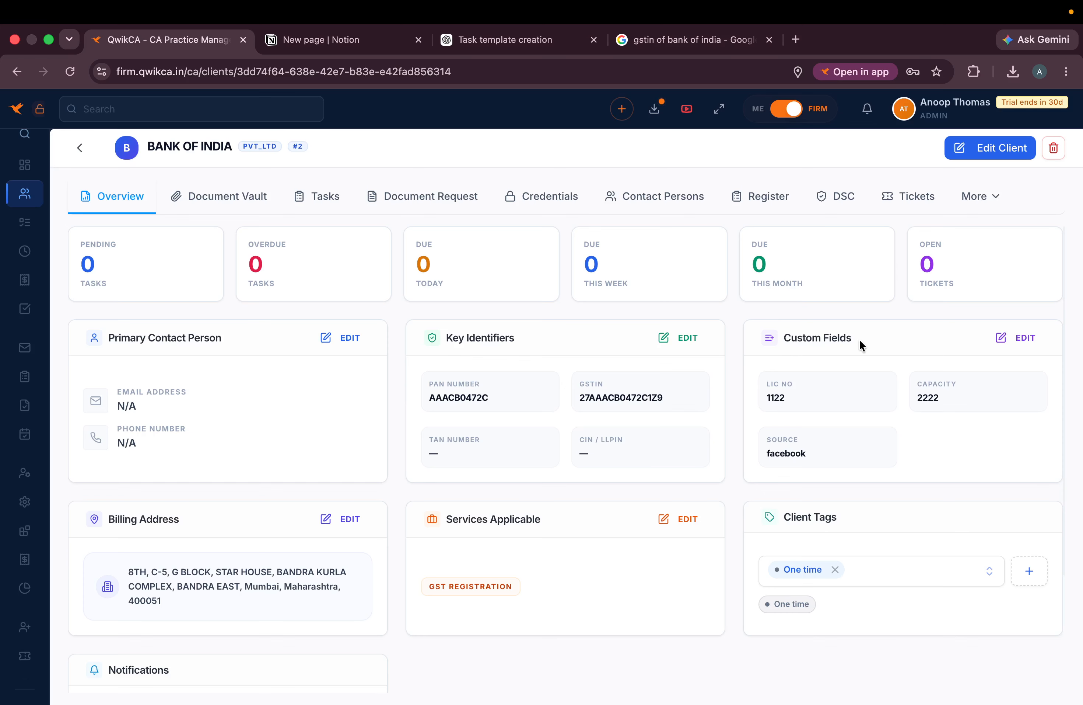
- Review Bank of India's saved custom field values, then go back to the Clients list
{"action": "left_click_drag", "start_coordinate": [763, 381], "coordinate": [918, 469]}
{"action": "left_click", "coordinate": [918, 470]}
{"action": "scroll", "coordinate": [493, 546], "scroll_direction": "down", "scroll_amount": 2}
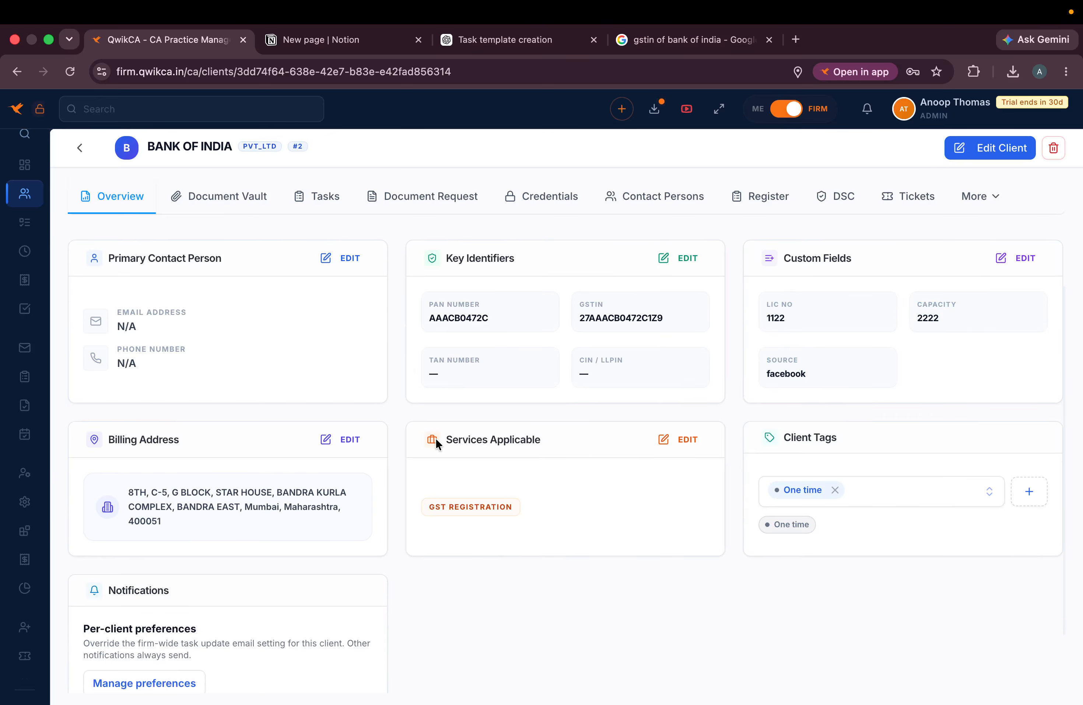
{"action": "scroll", "coordinate": [299, 494], "scroll_direction": "up", "scroll_amount": 2}
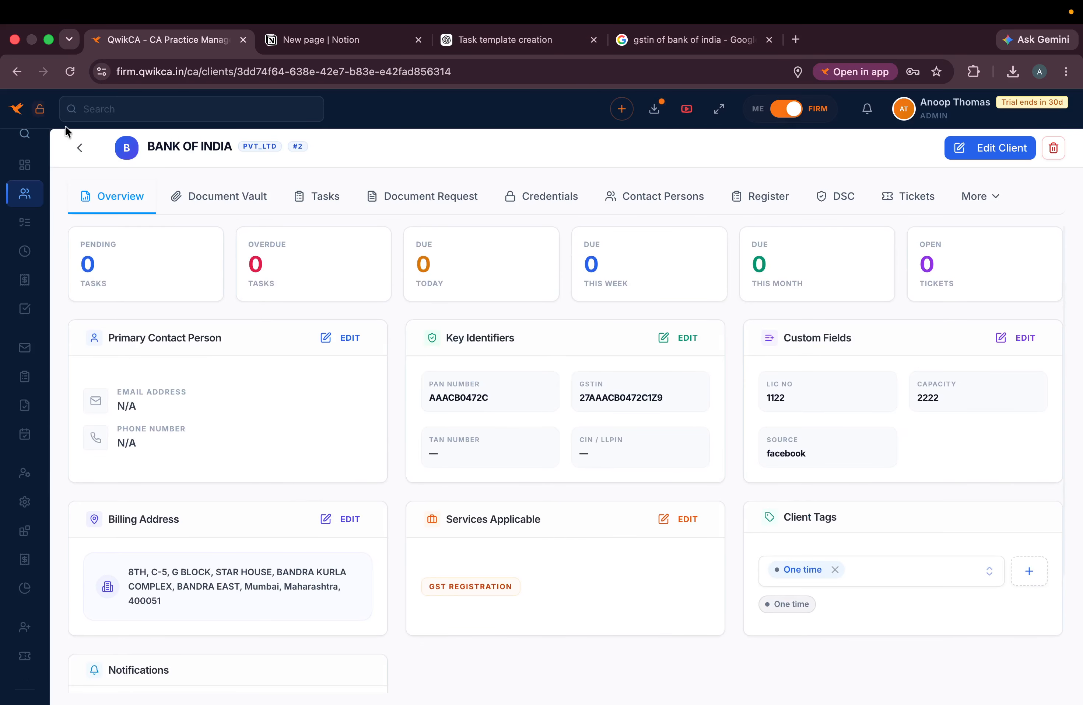
{"action": "left_click", "coordinate": [79, 148]}
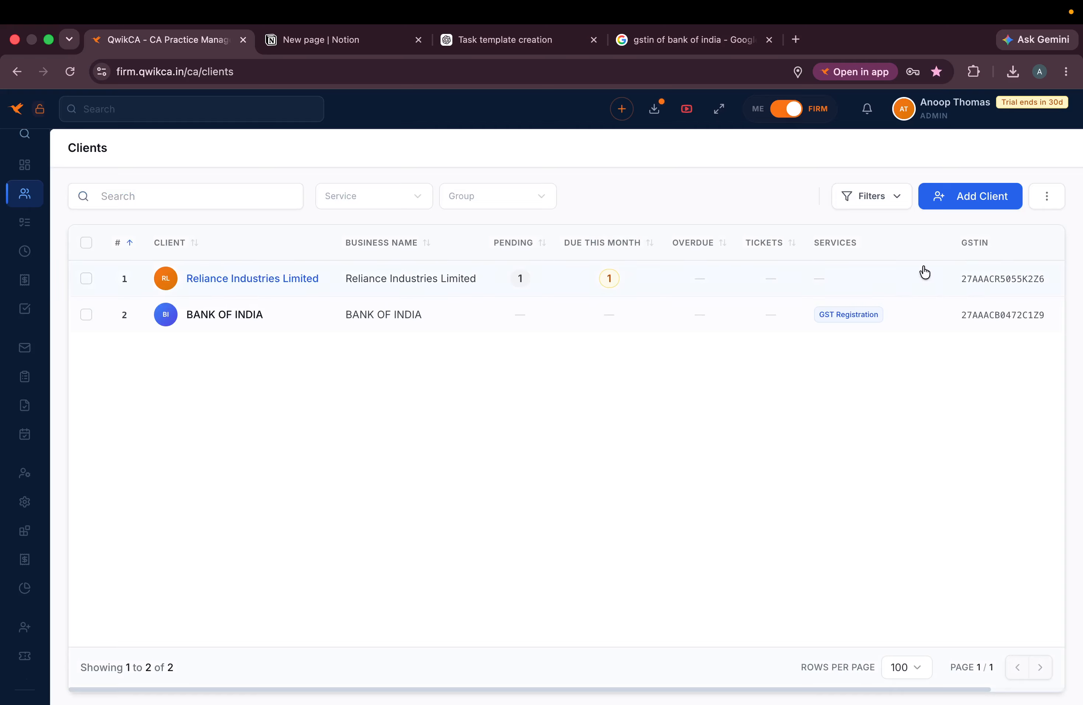
- Check the Custom Fields section of a blank new-client form, then return to Clients
{"action": "left_click", "coordinate": [965, 205]}
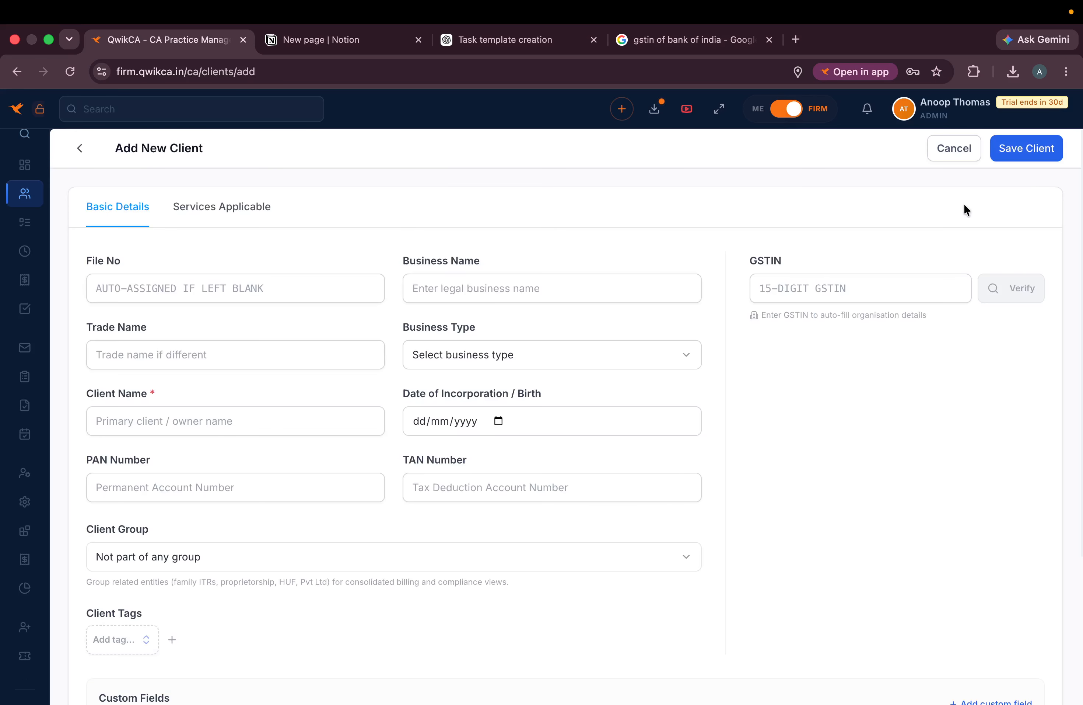
{"action": "scroll", "coordinate": [458, 462], "scroll_direction": "down", "scroll_amount": 5}
{"action": "left_click_drag", "start_coordinate": [89, 495], "coordinate": [395, 657]}
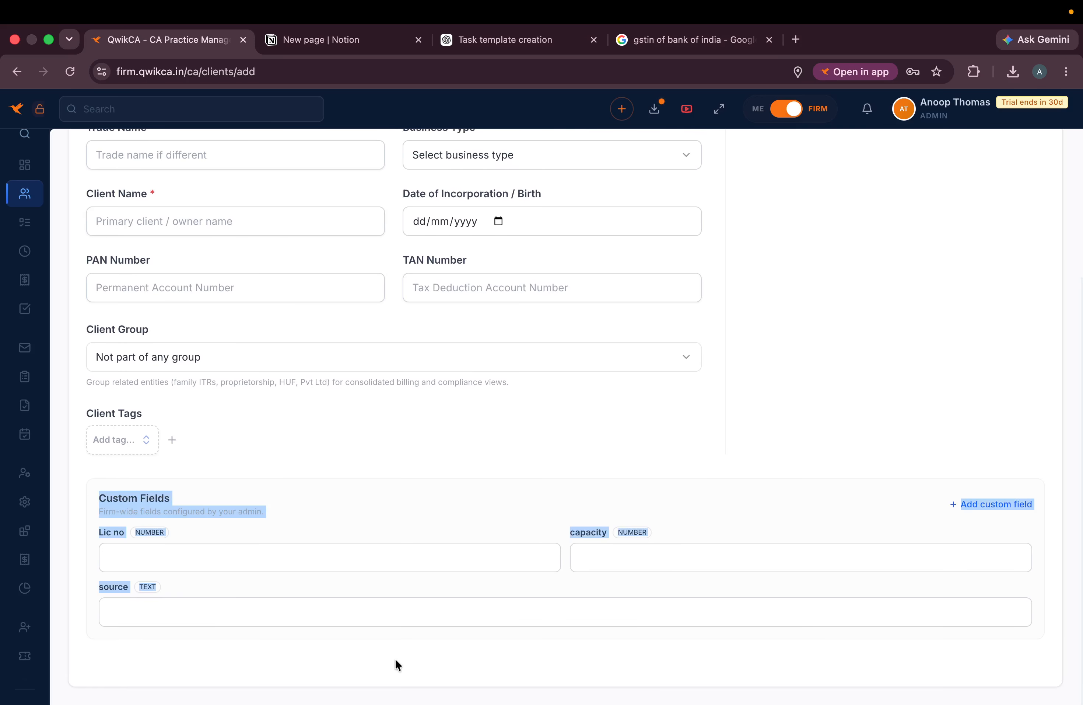
{"action": "left_click", "coordinate": [712, 512]}
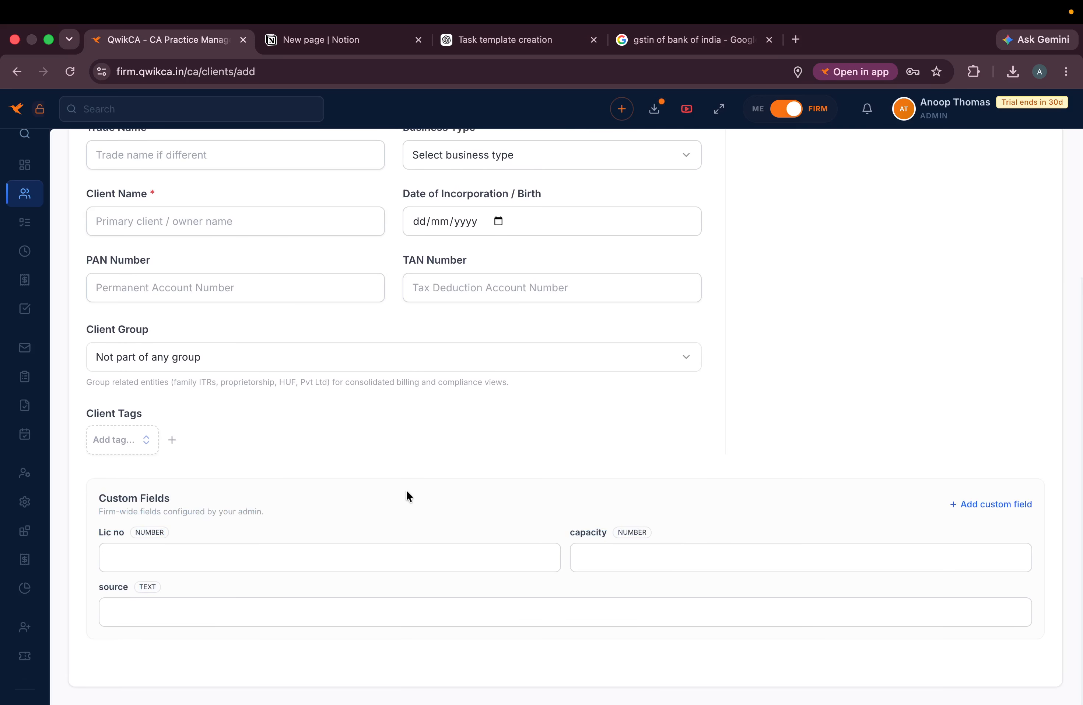
{"action": "scroll", "coordinate": [281, 471], "scroll_direction": "up", "scroll_amount": 5}
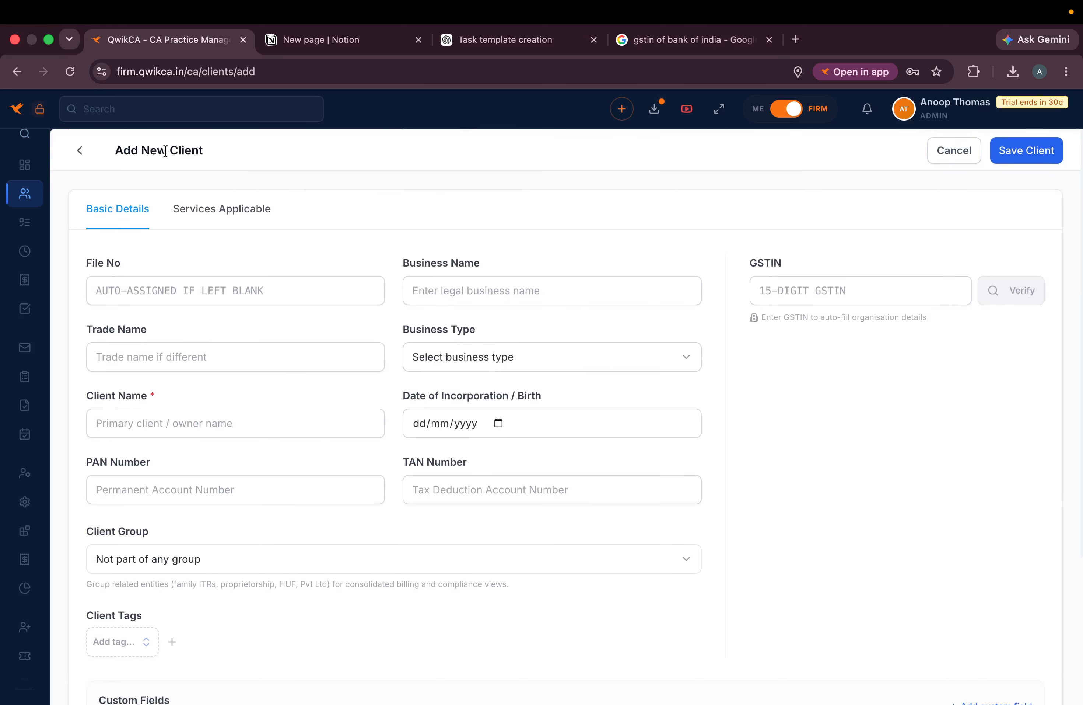
{"action": "left_click", "coordinate": [79, 149]}
{"action": "mouse_move", "coordinate": [91, 376]}
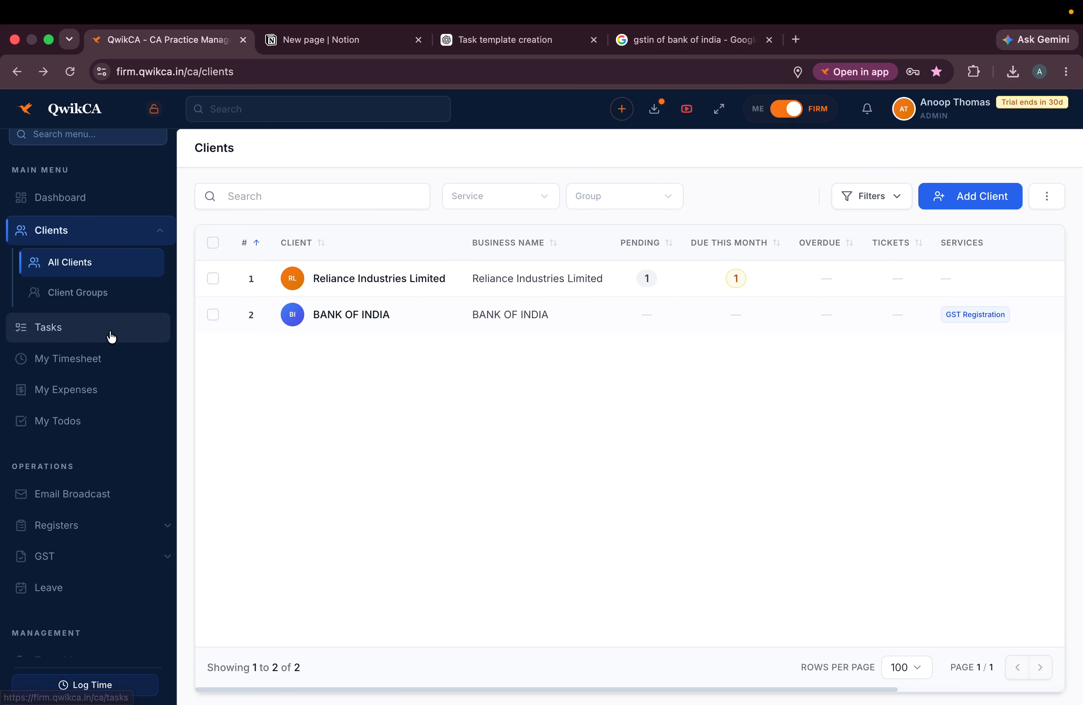
{"action": "scroll", "coordinate": [109, 337], "scroll_direction": "down", "scroll_amount": 1}
{"action": "scroll", "coordinate": [111, 336], "scroll_direction": "down", "scroll_amount": 5}
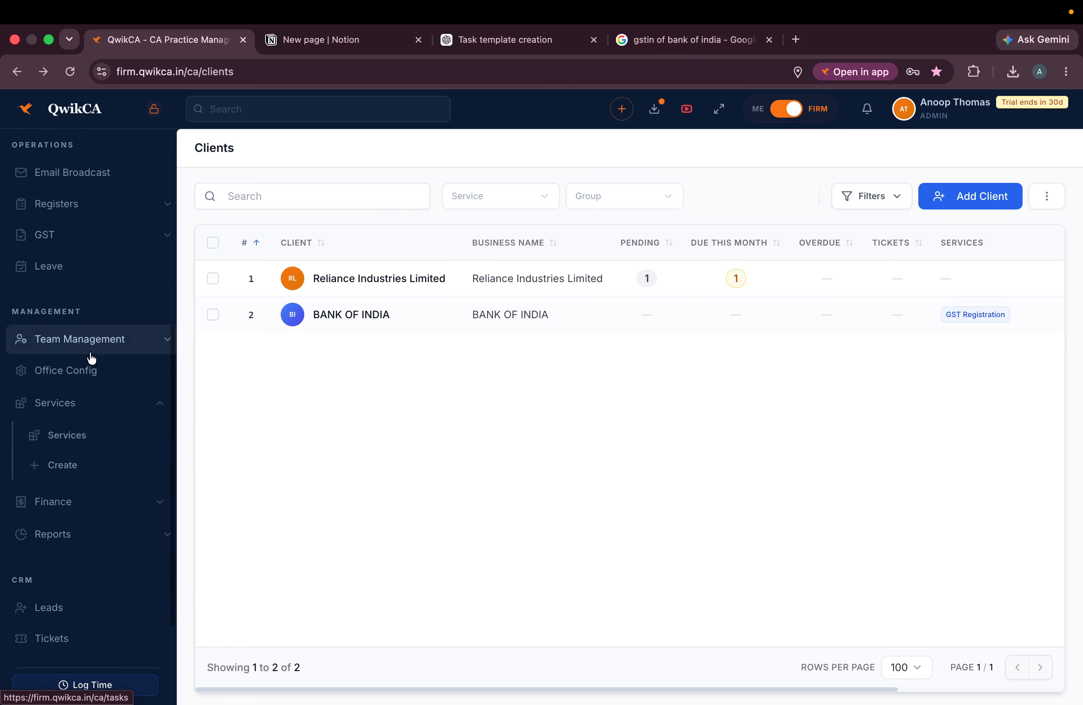
{"action": "left_click", "coordinate": [82, 371]}
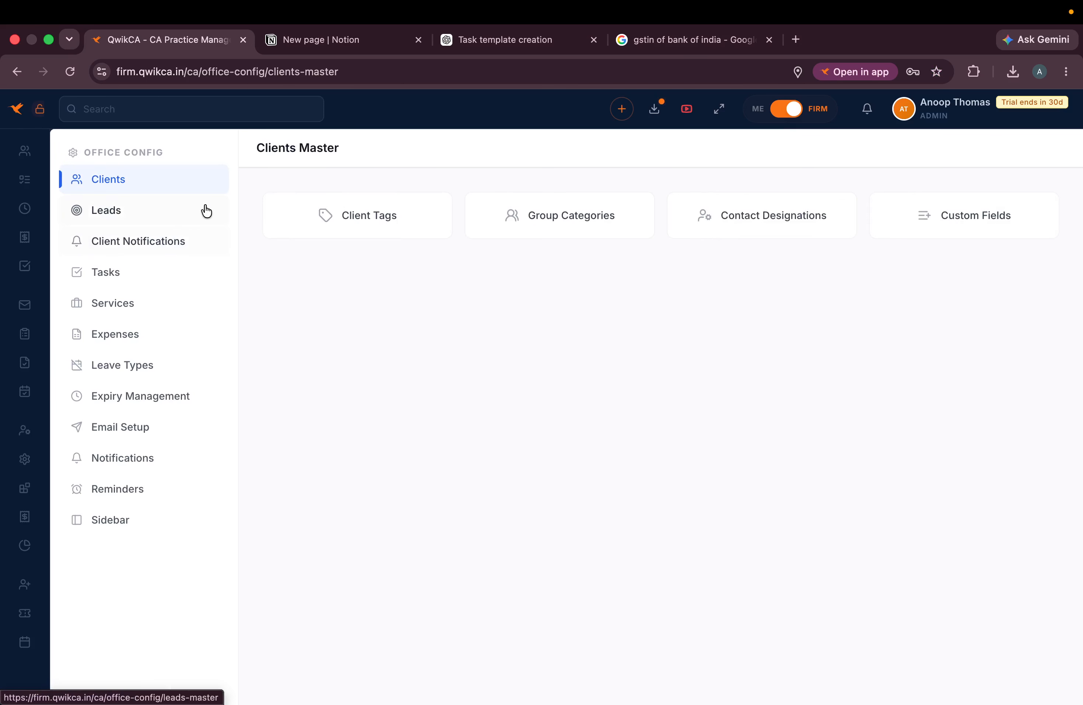
{"action": "left_click", "coordinate": [959, 219]}
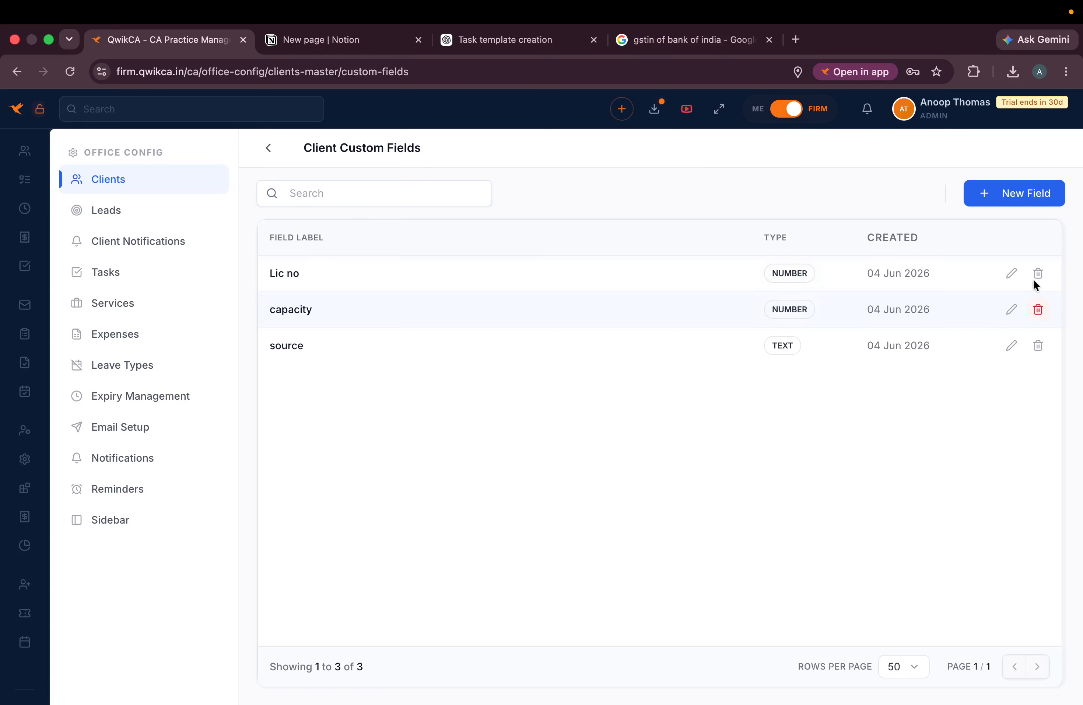
{"action": "left_click", "coordinate": [271, 149]}
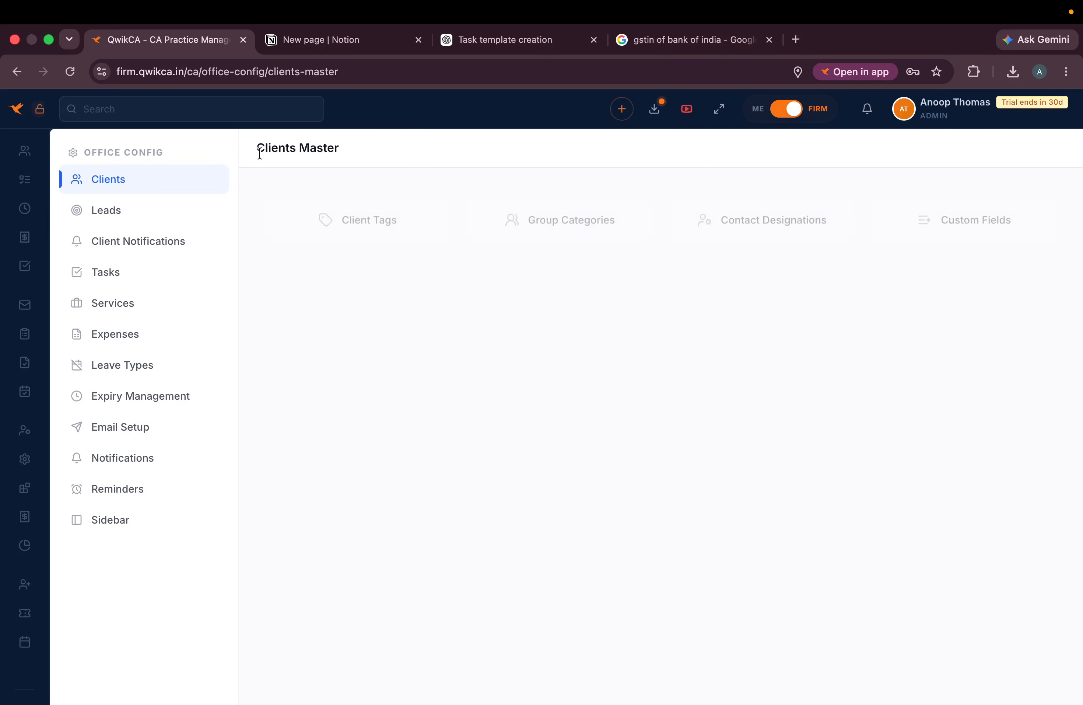
{"action": "left_click", "coordinate": [795, 221]}
{"action": "left_click", "coordinate": [269, 149]}
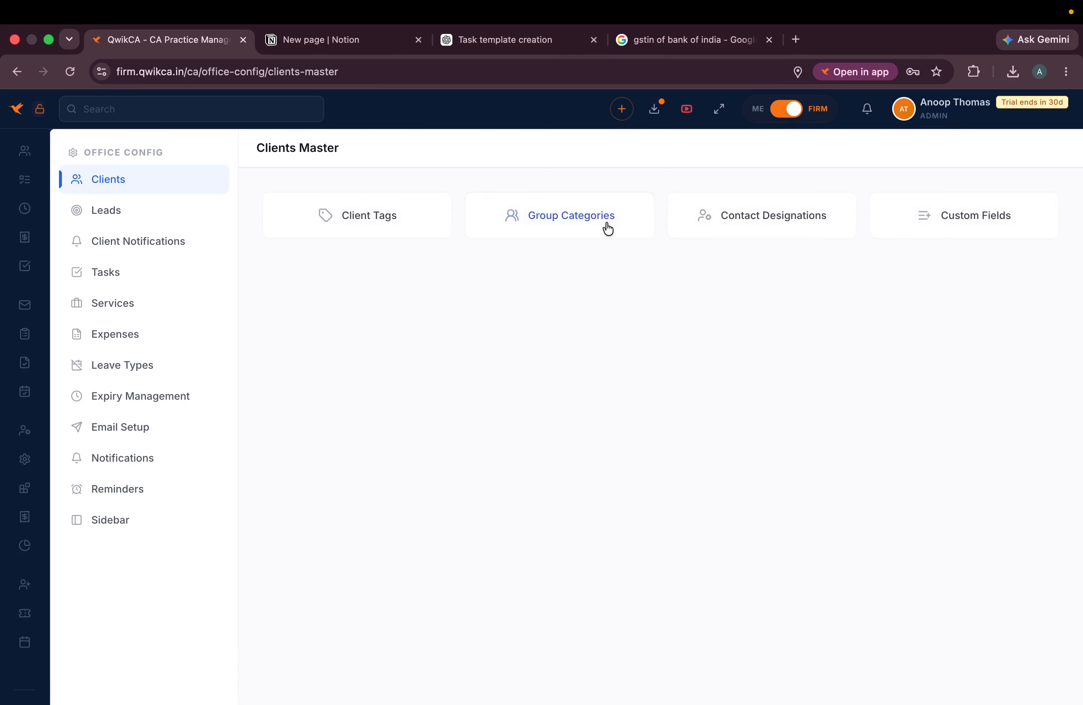
{"action": "left_click", "coordinate": [608, 228]}
{"action": "left_click", "coordinate": [268, 149]}
{"action": "left_click", "coordinate": [362, 220]}
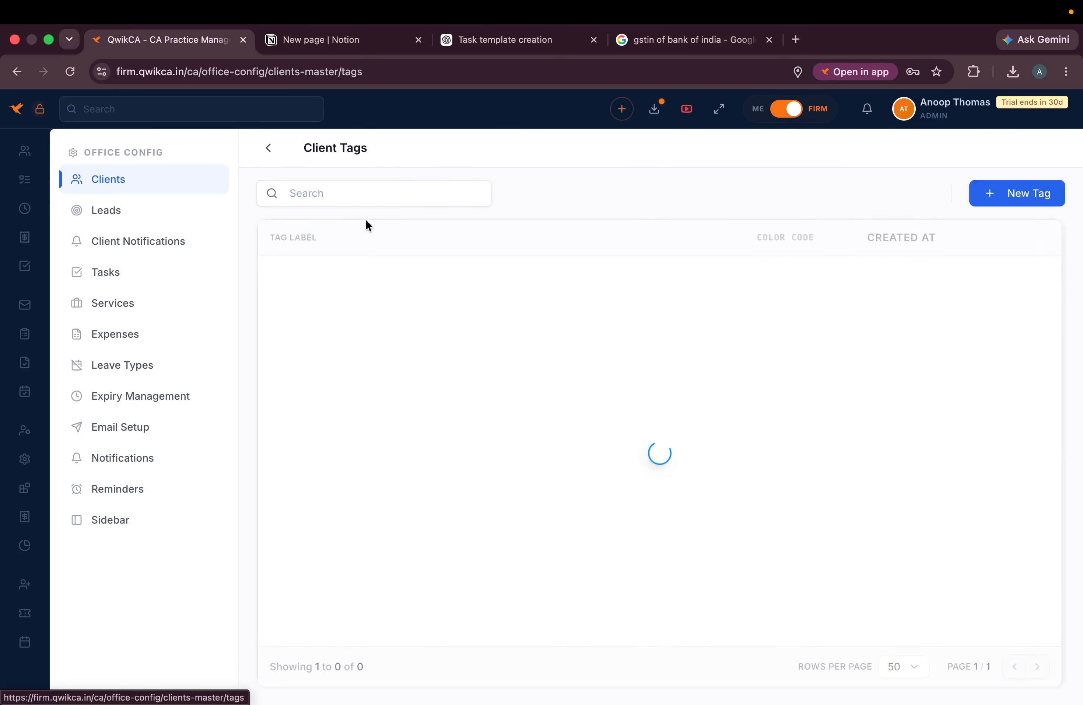
{"action": "left_click", "coordinate": [268, 148]}
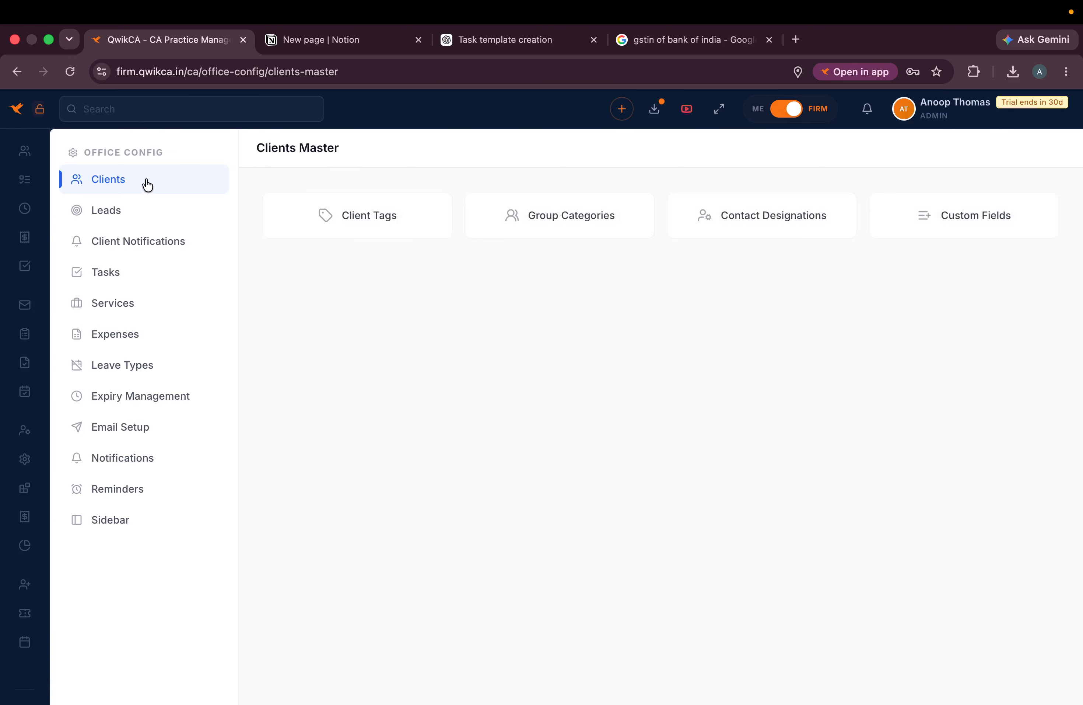
{"action": "left_click", "coordinate": [128, 209]}
{"action": "left_click", "coordinate": [126, 239]}
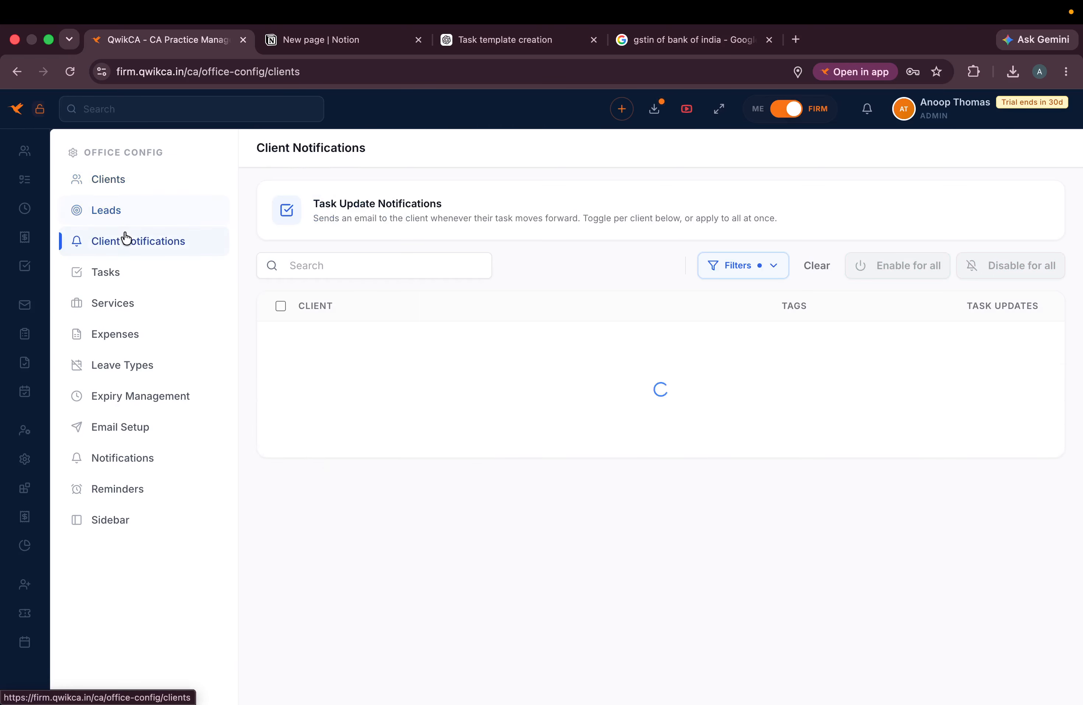
{"action": "left_click", "coordinate": [128, 273]}
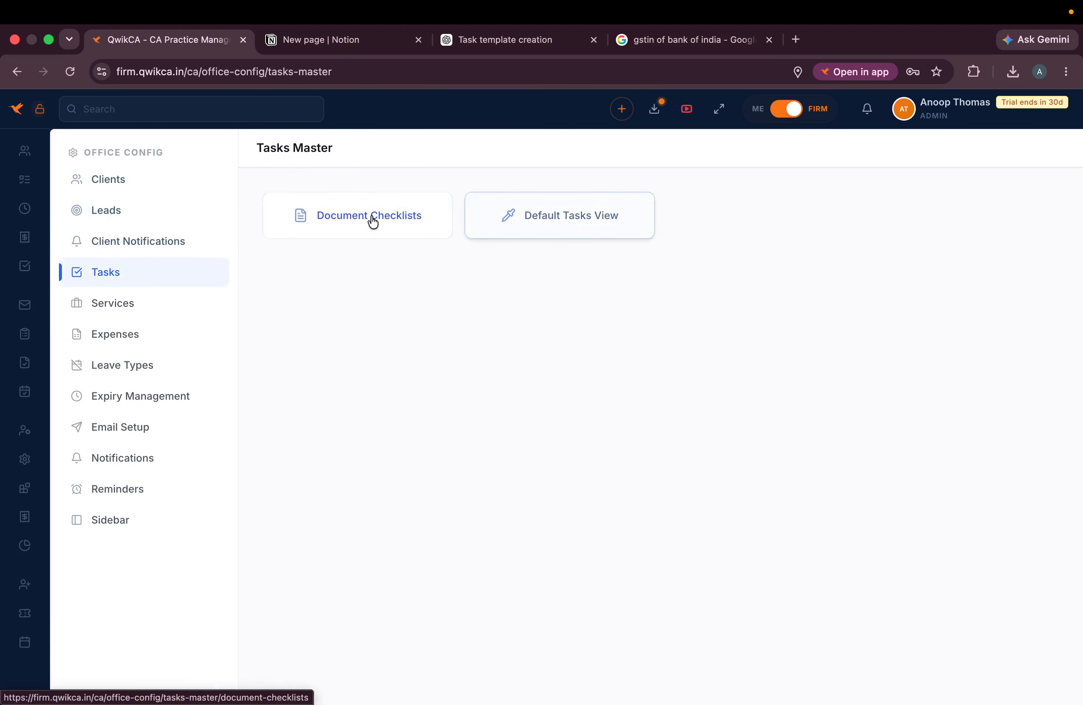
{"action": "left_click", "coordinate": [96, 298]}
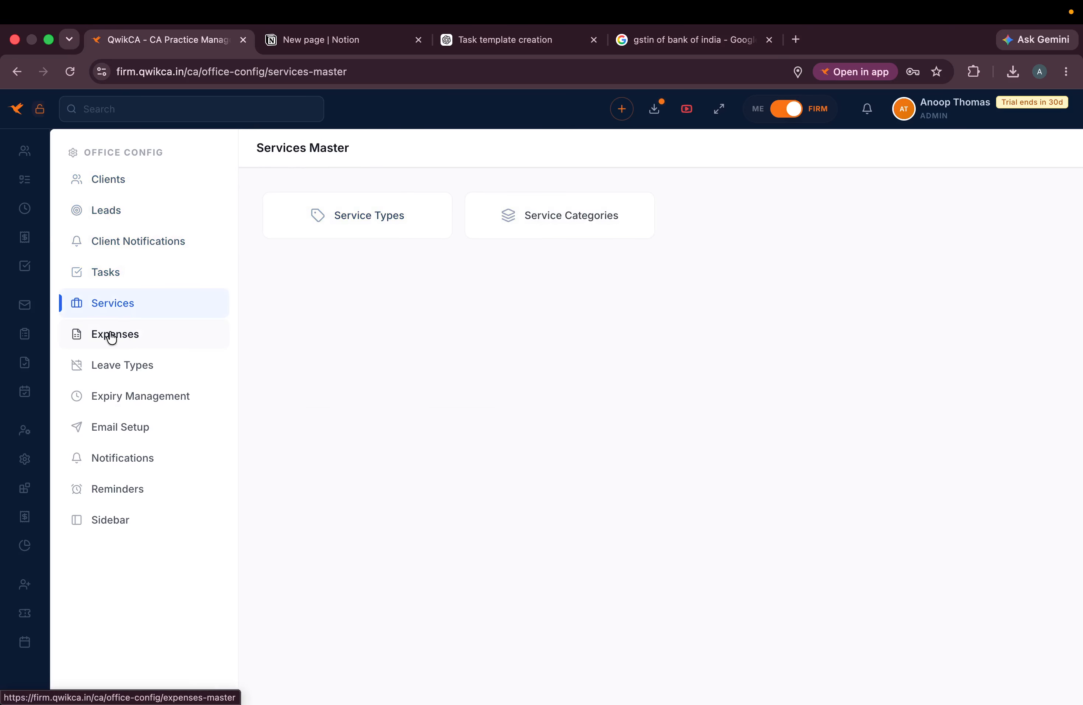
{"action": "scroll", "coordinate": [77, 211], "scroll_direction": "up", "scroll_amount": 5}
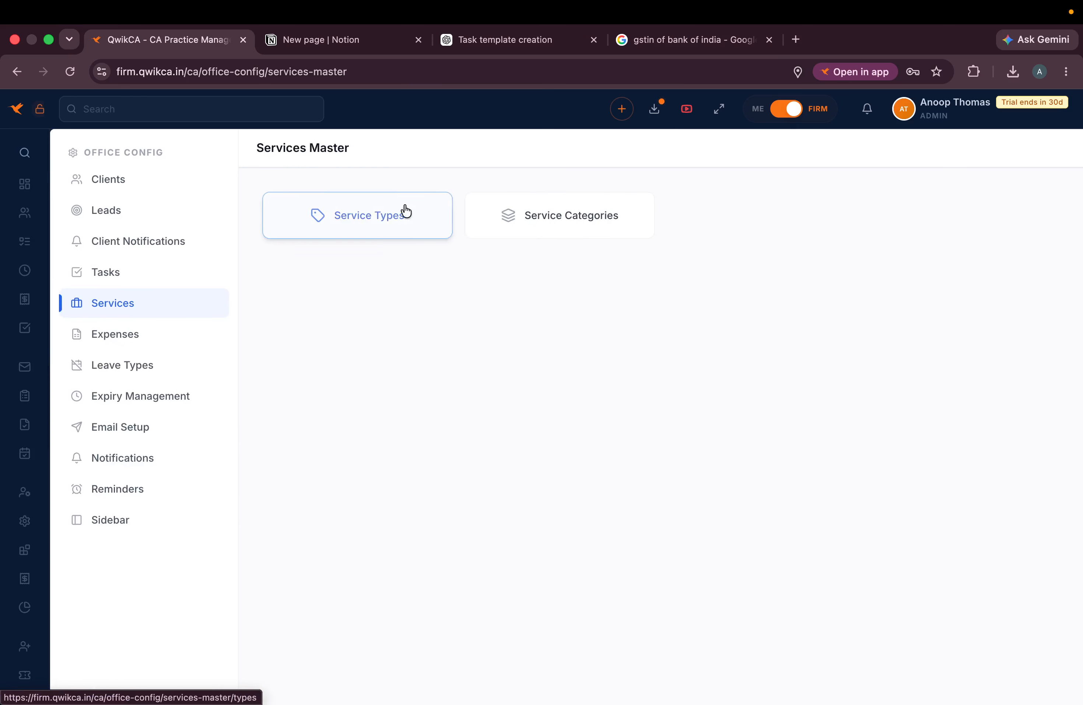
{"action": "mouse_move", "coordinate": [2, 168]}
{"action": "left_click", "coordinate": [84, 279]}
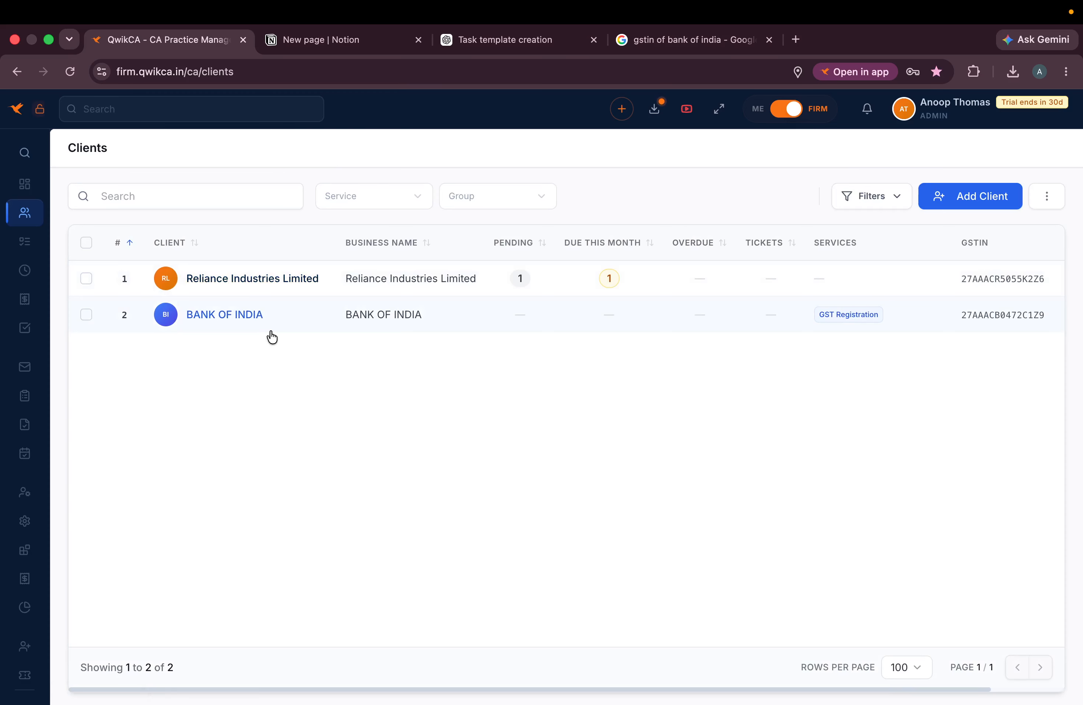
- Open Bank of India's Contact Persons tab and start a blank new contact form
{"action": "left_click", "coordinate": [219, 313]}
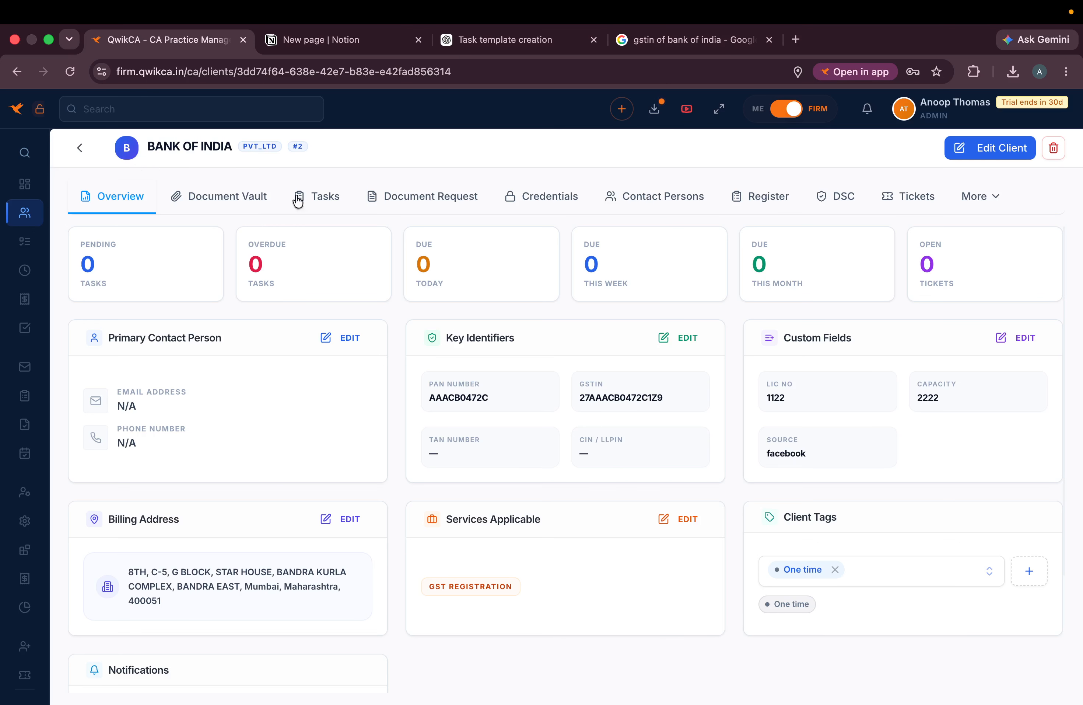
{"action": "left_click", "coordinate": [689, 195]}
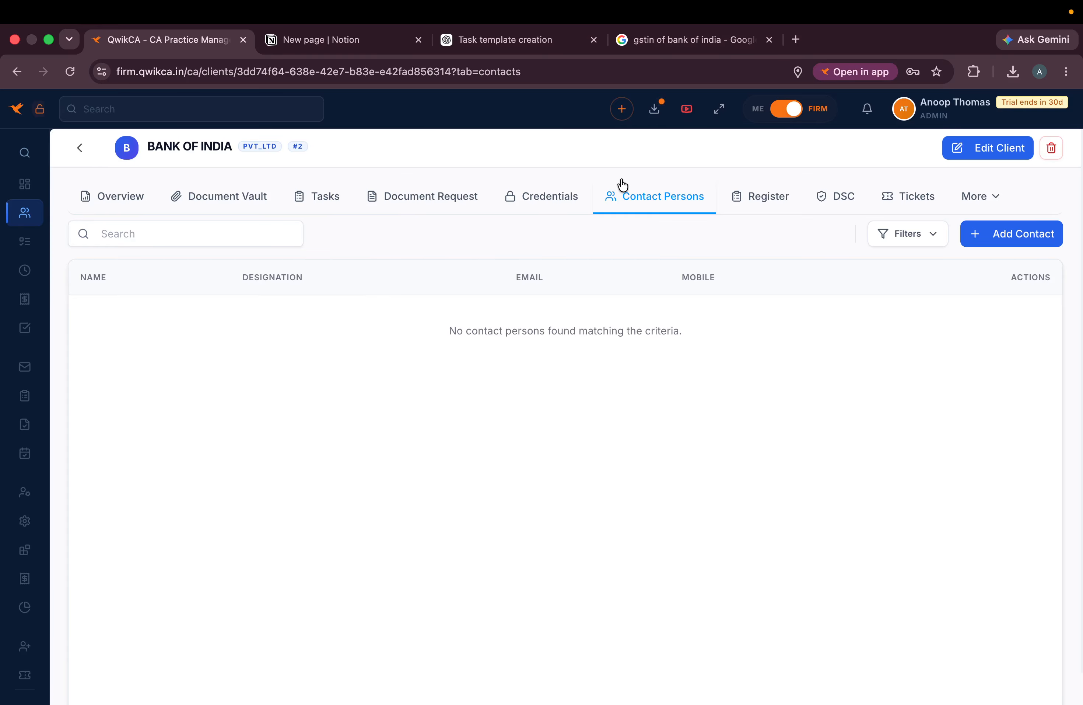
{"action": "left_click", "coordinate": [1017, 239]}
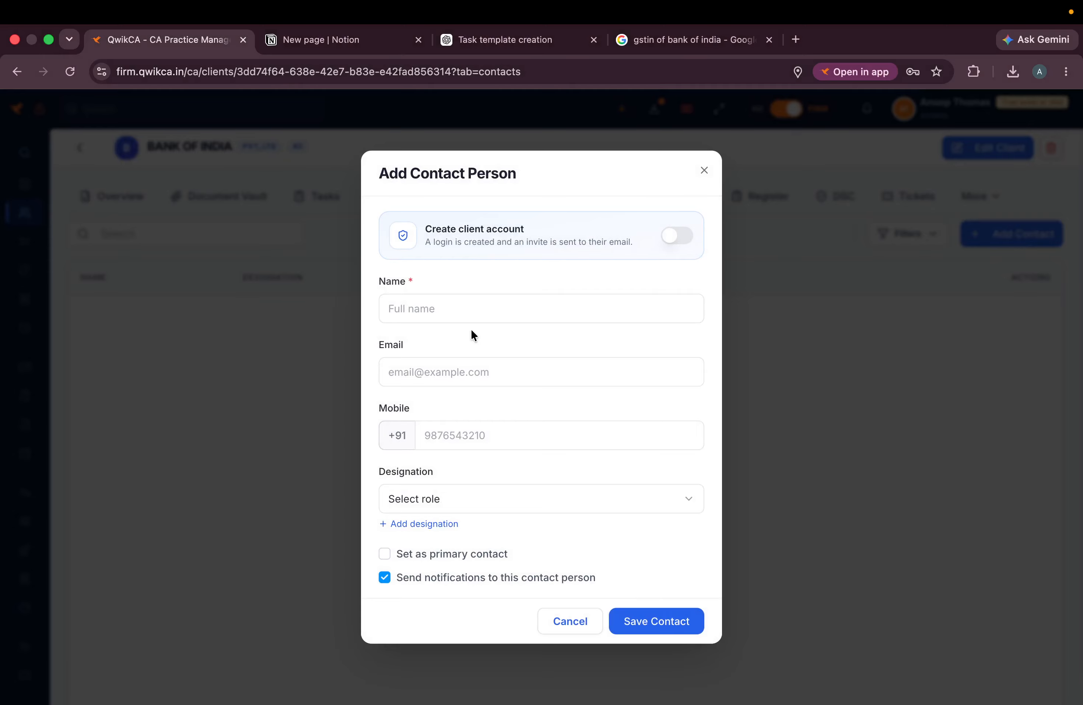
- Mark the new contact as primary and fill in the contact's name, e-mail and mobile number
{"action": "left_click", "coordinate": [383, 554]}
{"action": "left_click_drag", "start_coordinate": [512, 553], "coordinate": [392, 553]}
{"action": "left_click", "coordinate": [469, 303]}
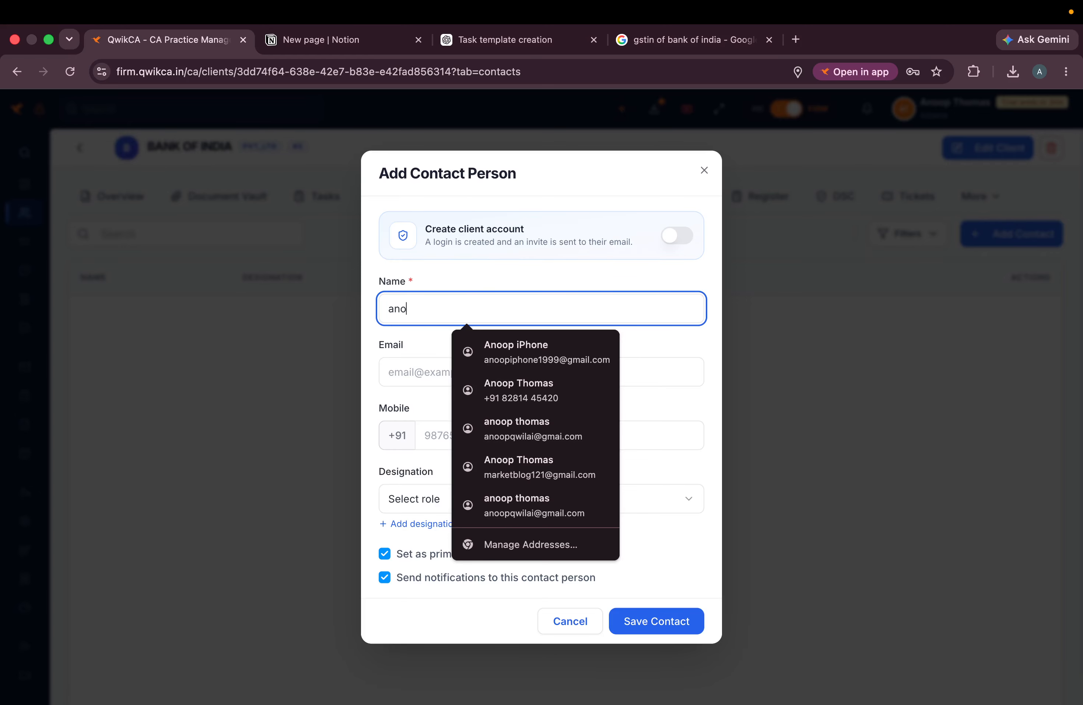
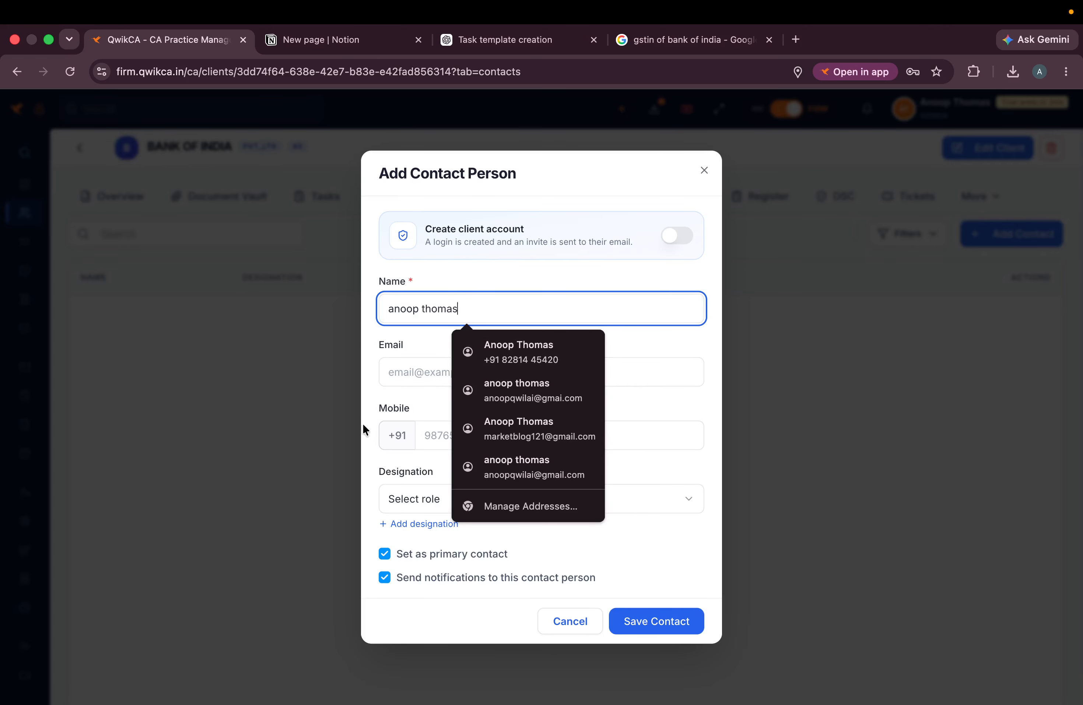
{"action": "left_click", "coordinate": [422, 373]}
{"action": "left_click", "coordinate": [510, 403]}
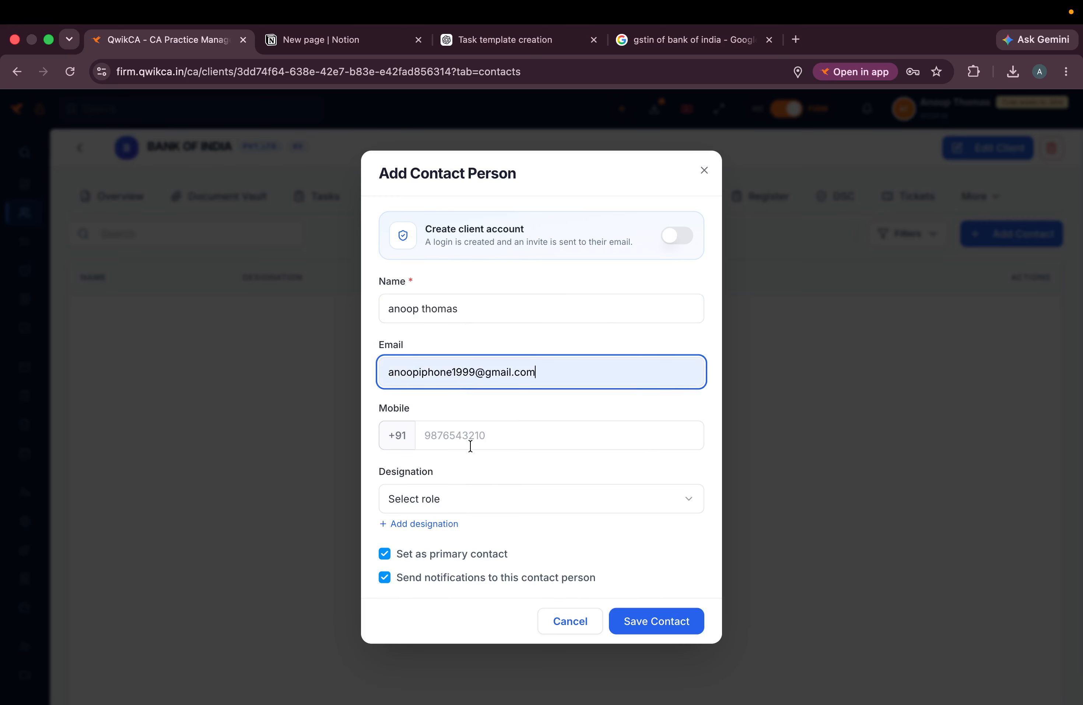
{"action": "left_click", "coordinate": [471, 445]}
{"action": "left_click", "coordinate": [503, 432]}
{"action": "left_click", "coordinate": [506, 498]}
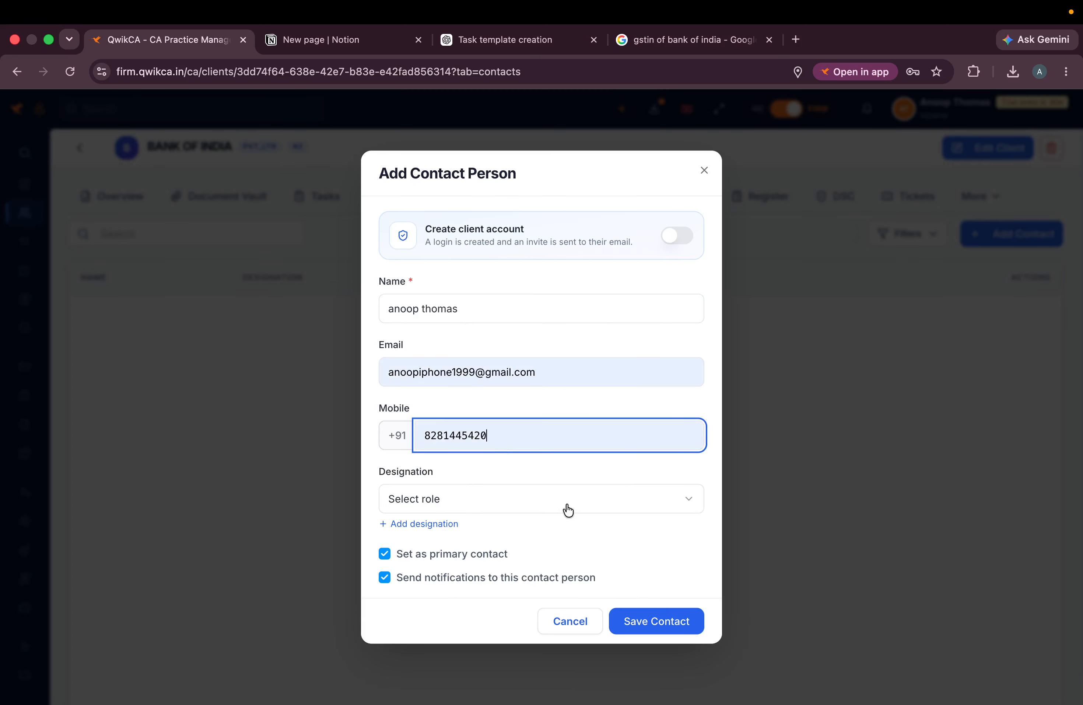
- Create a new Owner designation and save the Bank of India contact
{"action": "left_click", "coordinate": [486, 496]}
{"action": "left_click", "coordinate": [458, 490]}
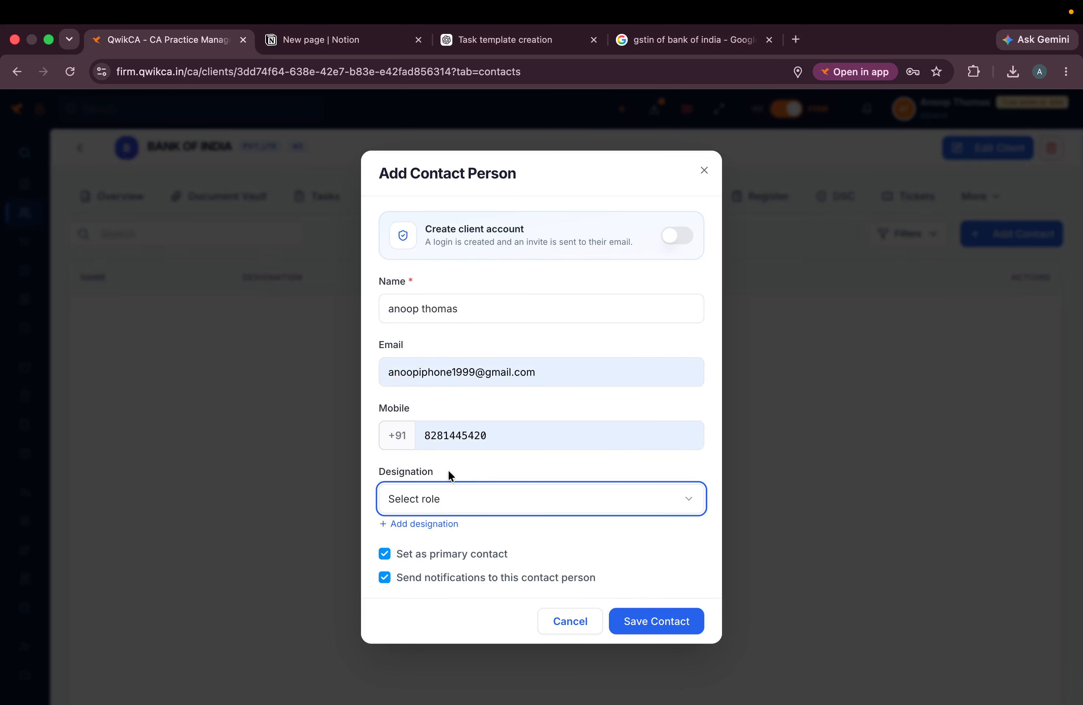
{"action": "left_click", "coordinate": [428, 525]}
{"action": "left_click", "coordinate": [428, 414]}
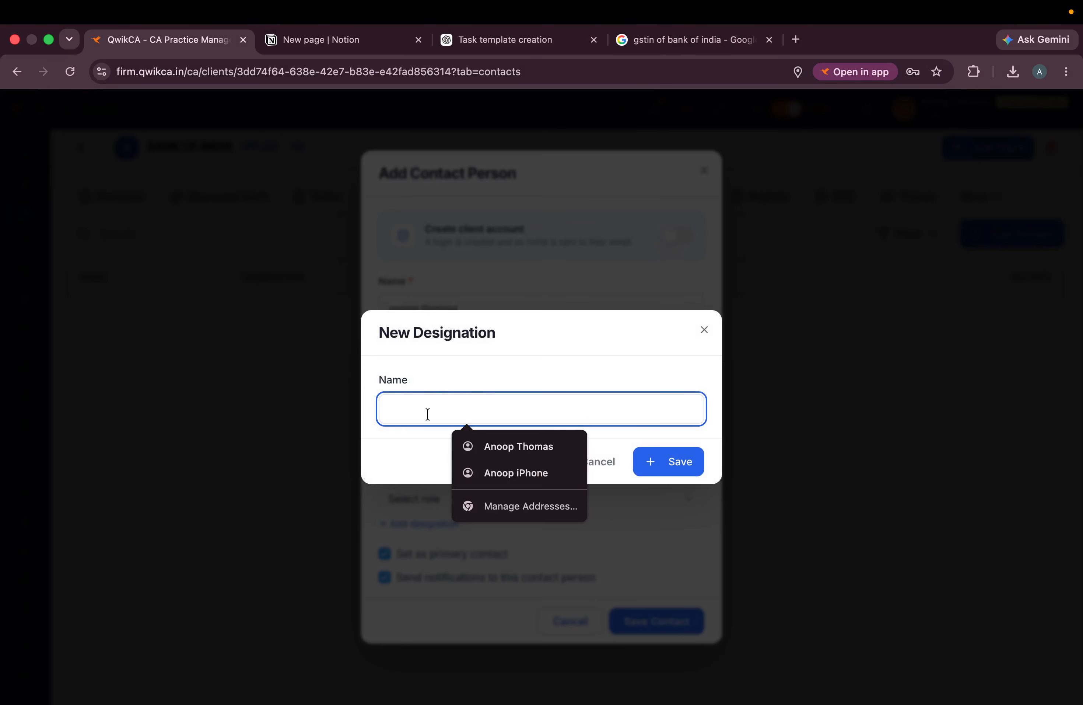
{"action": "key", "text": "Caps_Lock"}
{"action": "type", "text": "Owner"}
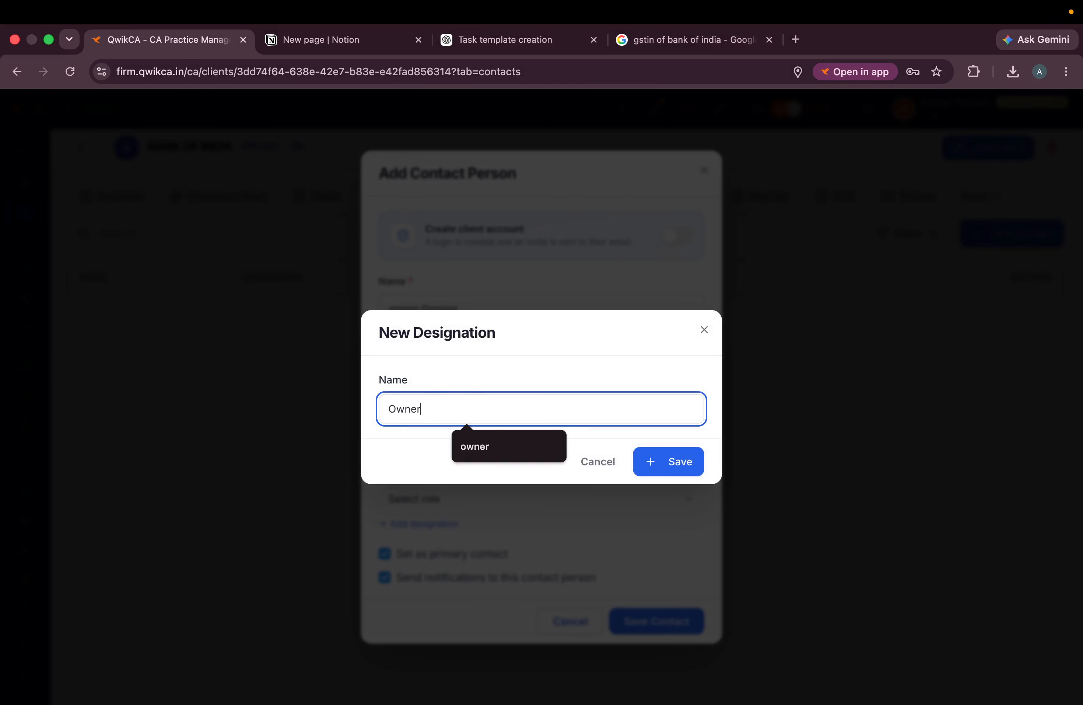
{"action": "left_click", "coordinate": [683, 472]}
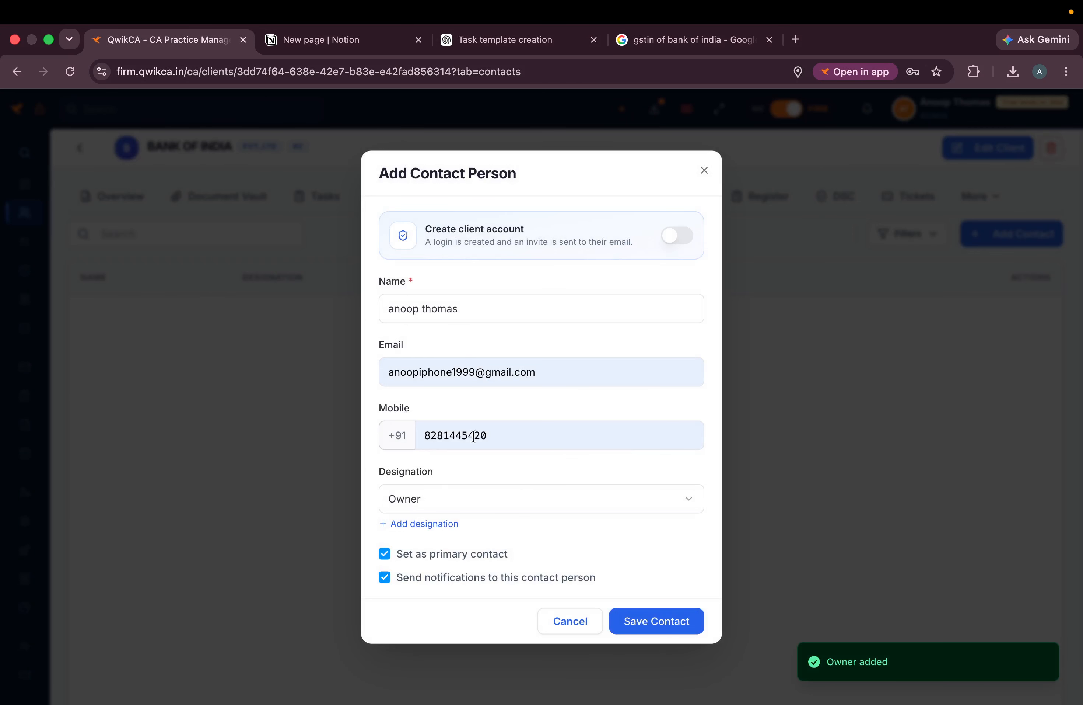
{"action": "left_click", "coordinate": [652, 613]}
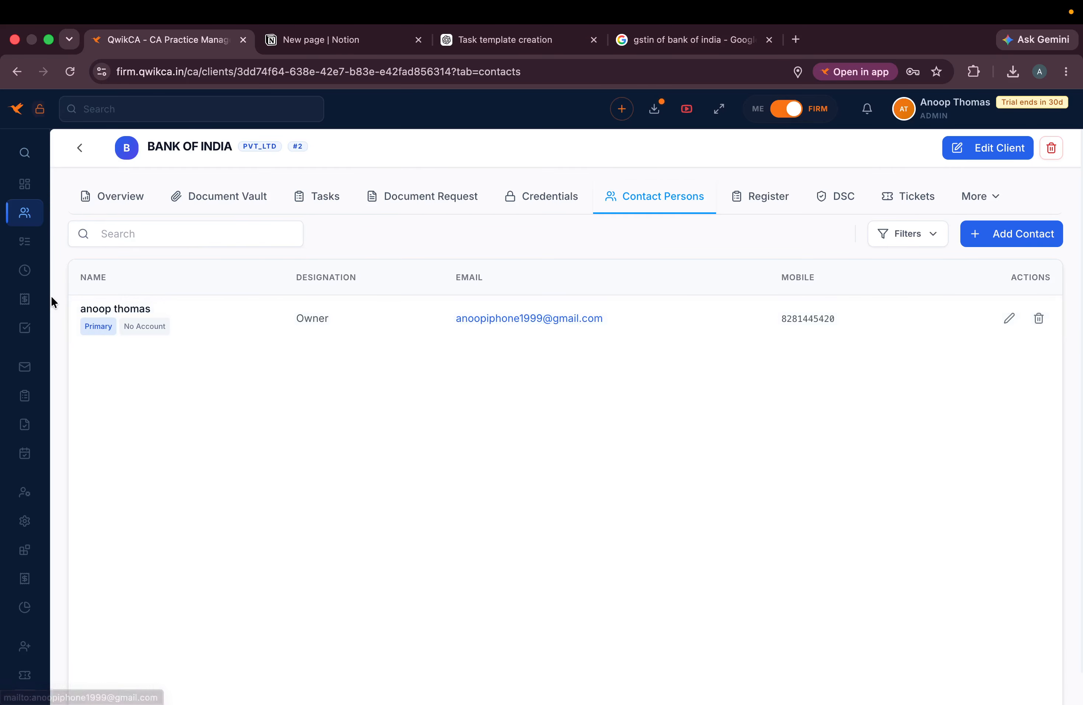
- Go to the All Clients list
{"action": "mouse_move", "coordinate": [63, 259]}
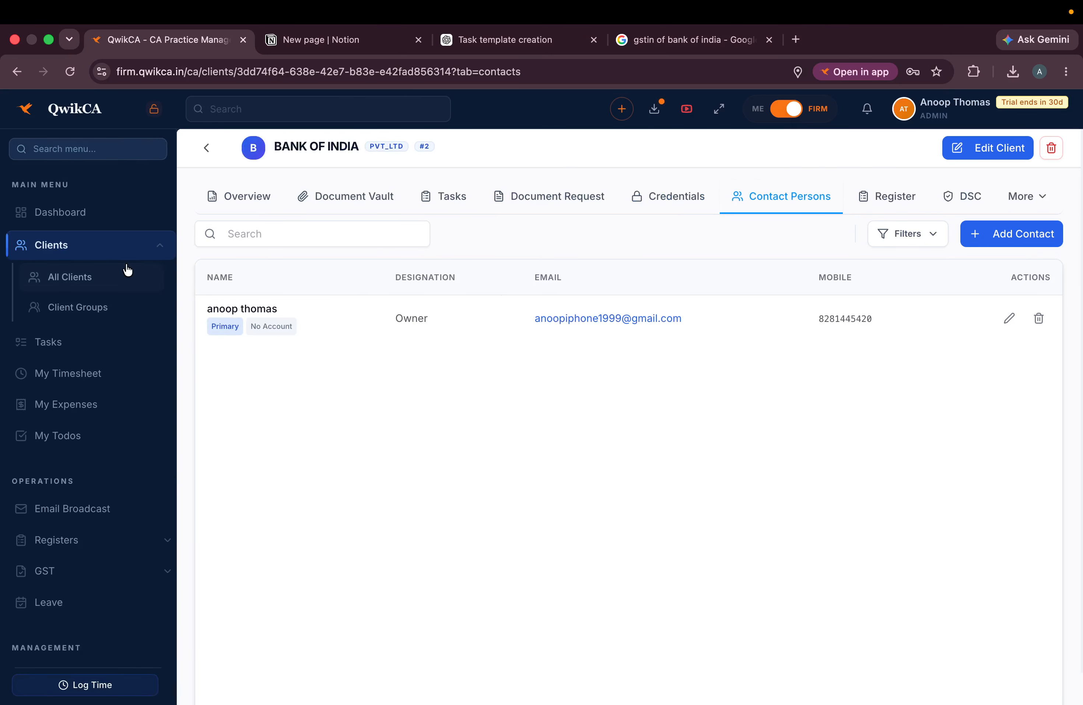
{"action": "mouse_move", "coordinate": [8, 265]}
{"action": "left_click", "coordinate": [68, 275]}
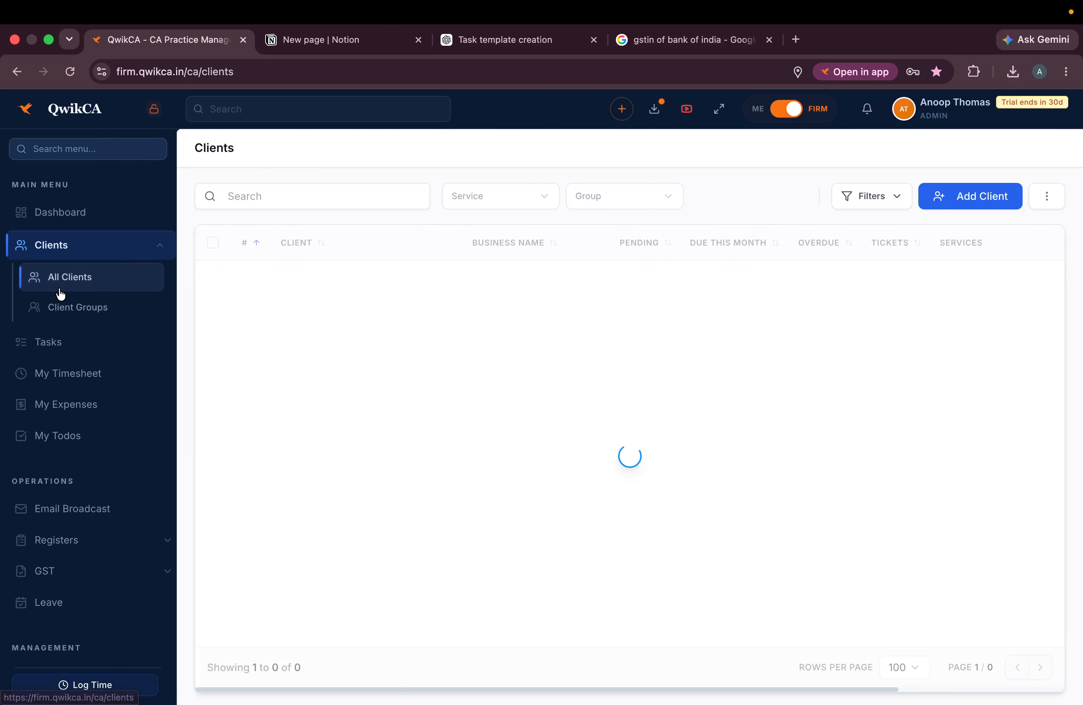
- Select all clients, preview a Custom Message e-mail draft, then cancel it and deselect them
{"action": "left_click", "coordinate": [87, 244]}
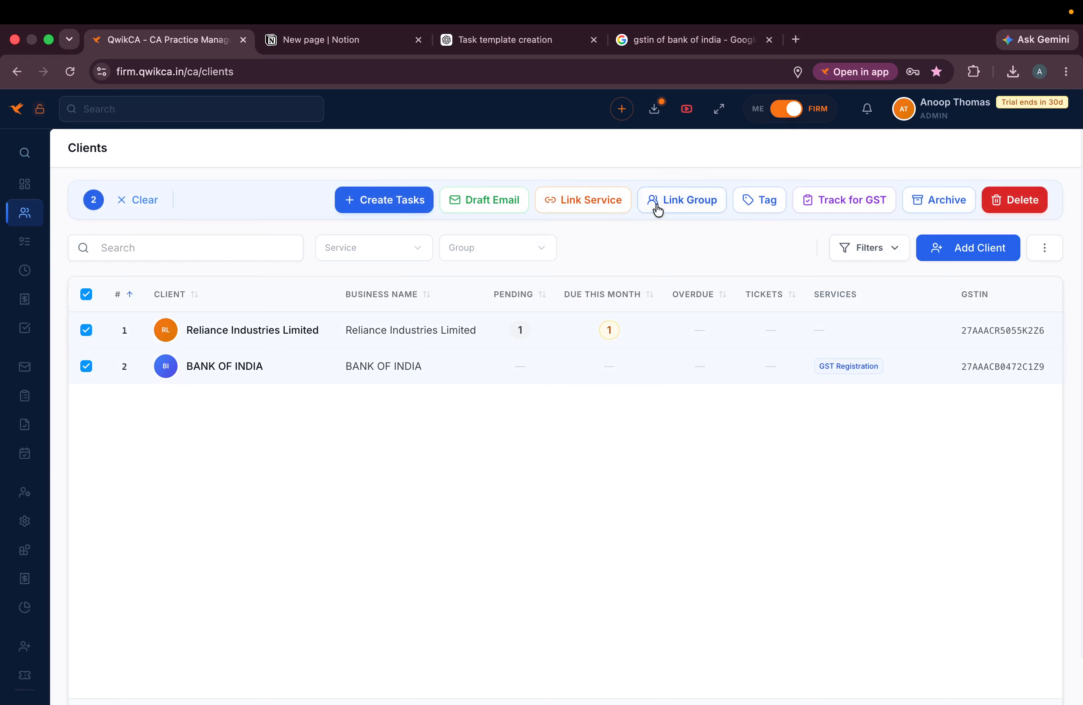
{"action": "left_click", "coordinate": [476, 198]}
{"action": "left_click", "coordinate": [574, 286]}
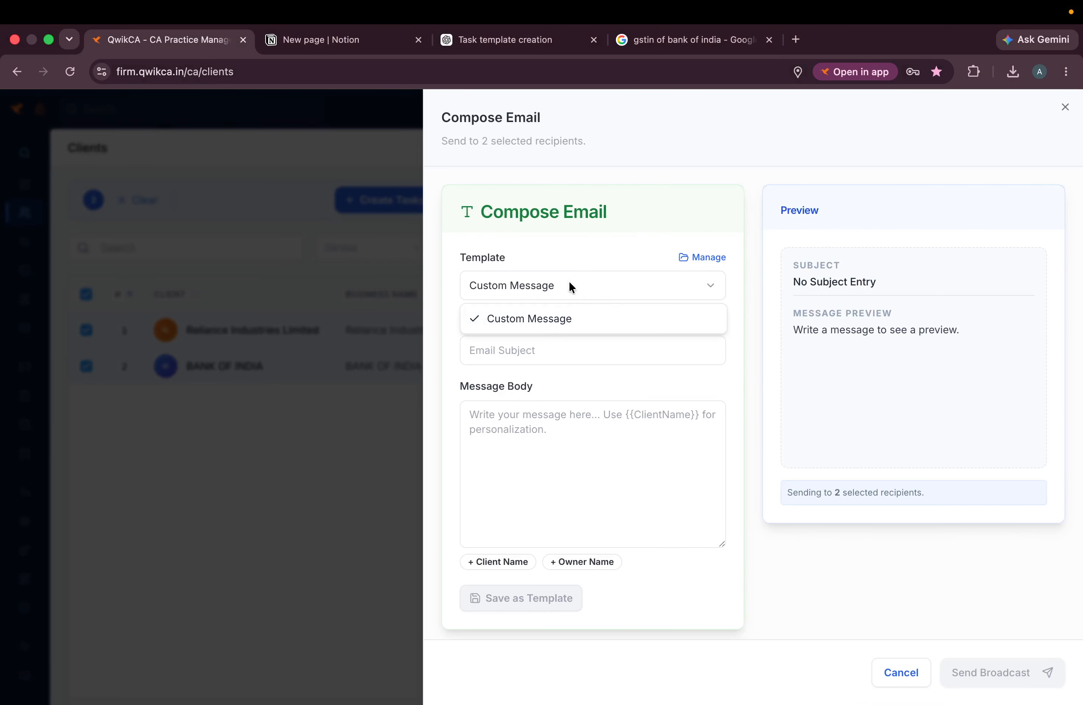
{"action": "left_click", "coordinate": [569, 280]}
{"action": "left_click", "coordinate": [1066, 106]}
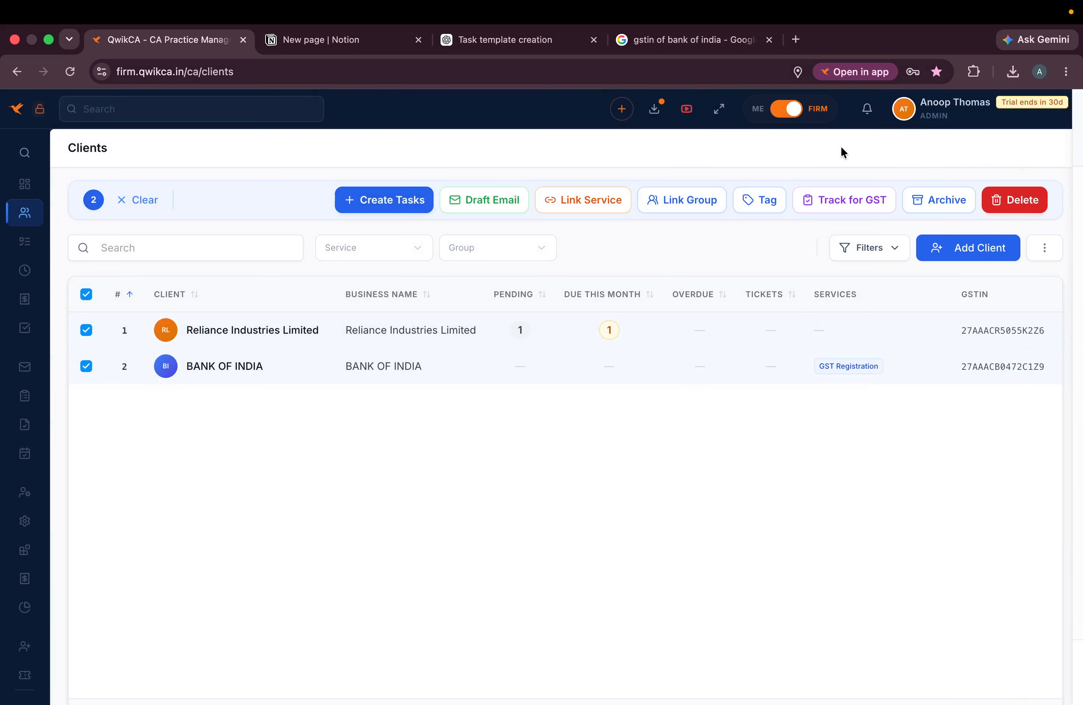
{"action": "left_click", "coordinate": [152, 203]}
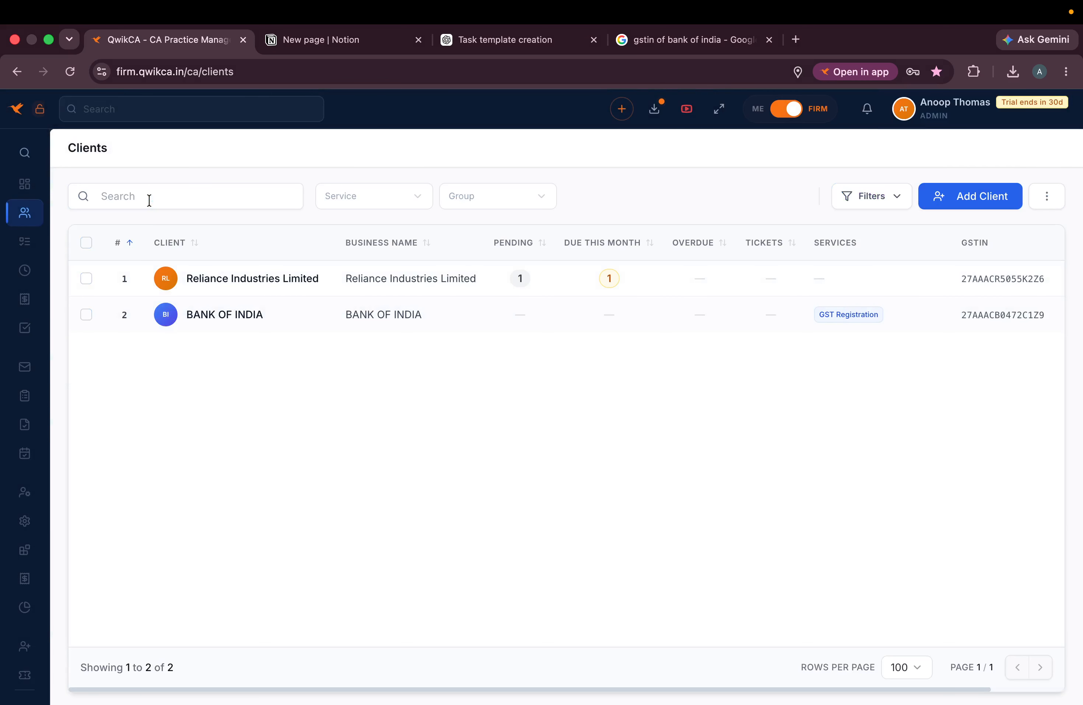
- Open a new Bank of India contact form with client-account creation turned on
{"action": "left_click", "coordinate": [220, 317]}
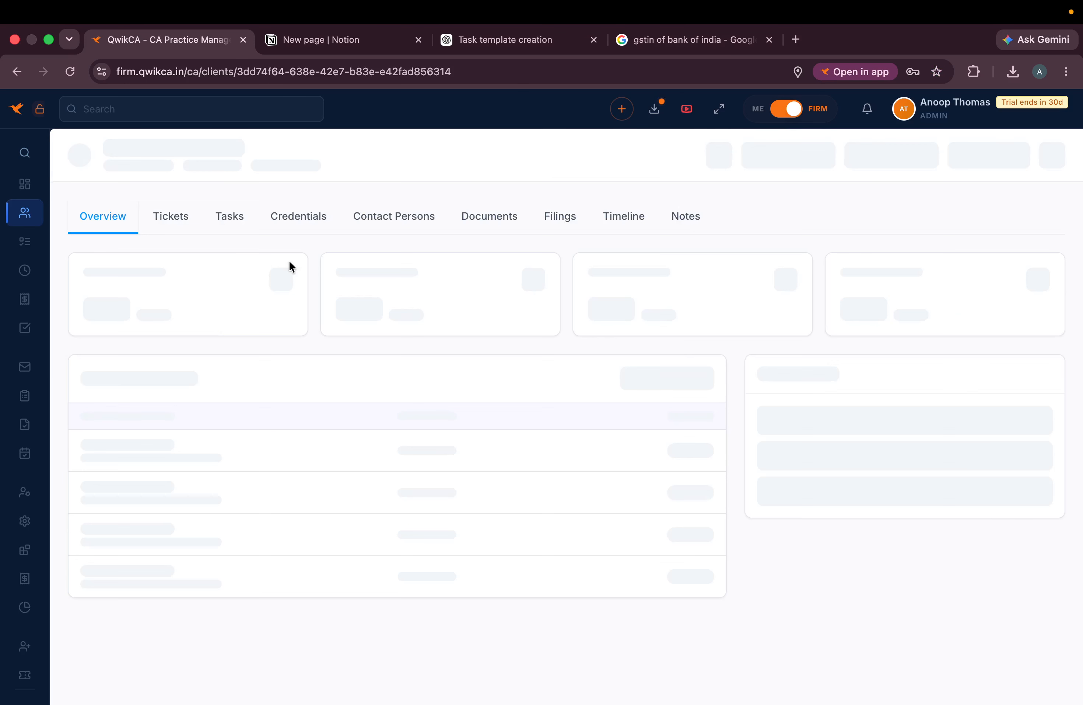
{"action": "left_click", "coordinate": [646, 207]}
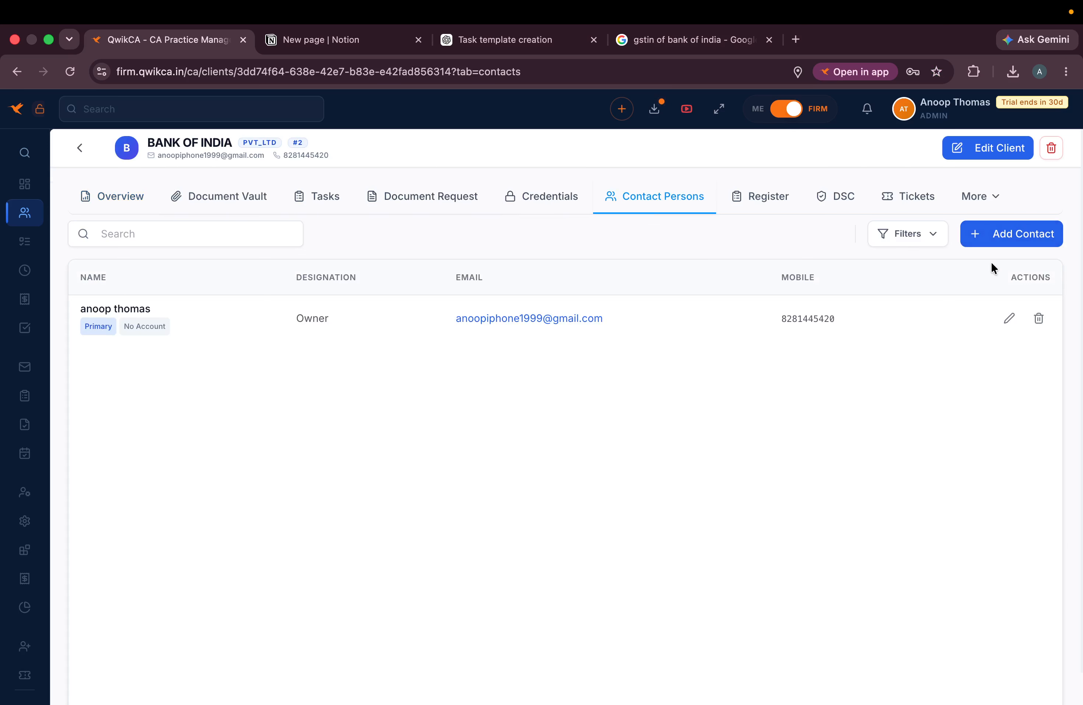
{"action": "left_click", "coordinate": [1018, 236]}
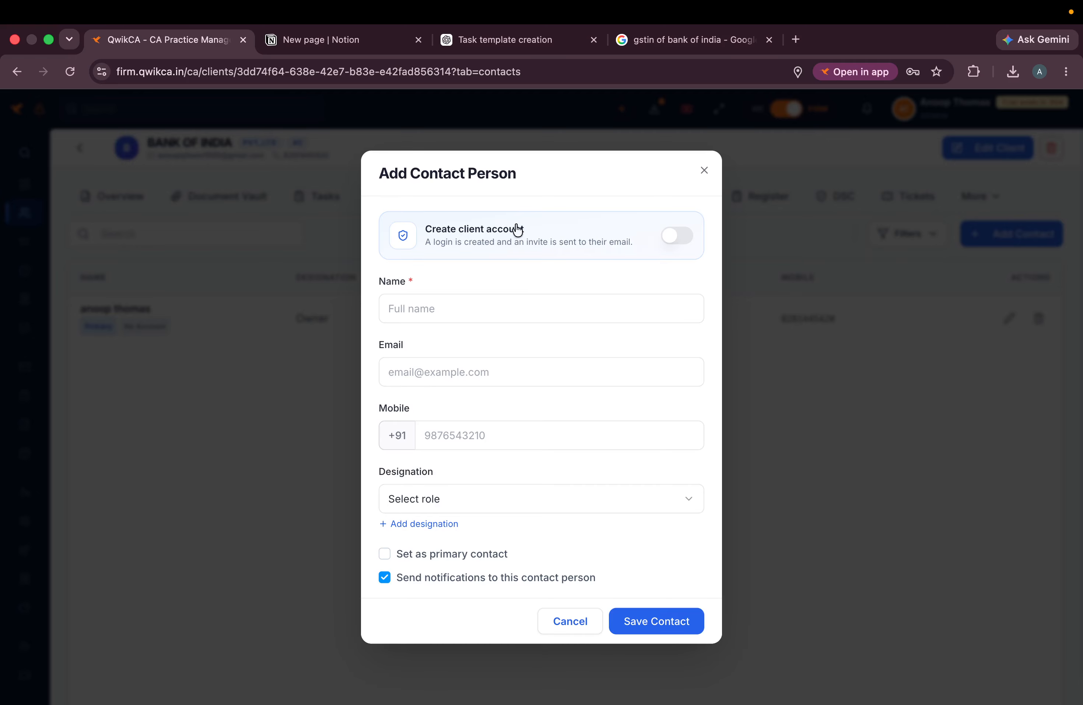
{"action": "left_click_drag", "start_coordinate": [524, 229], "coordinate": [418, 222]}
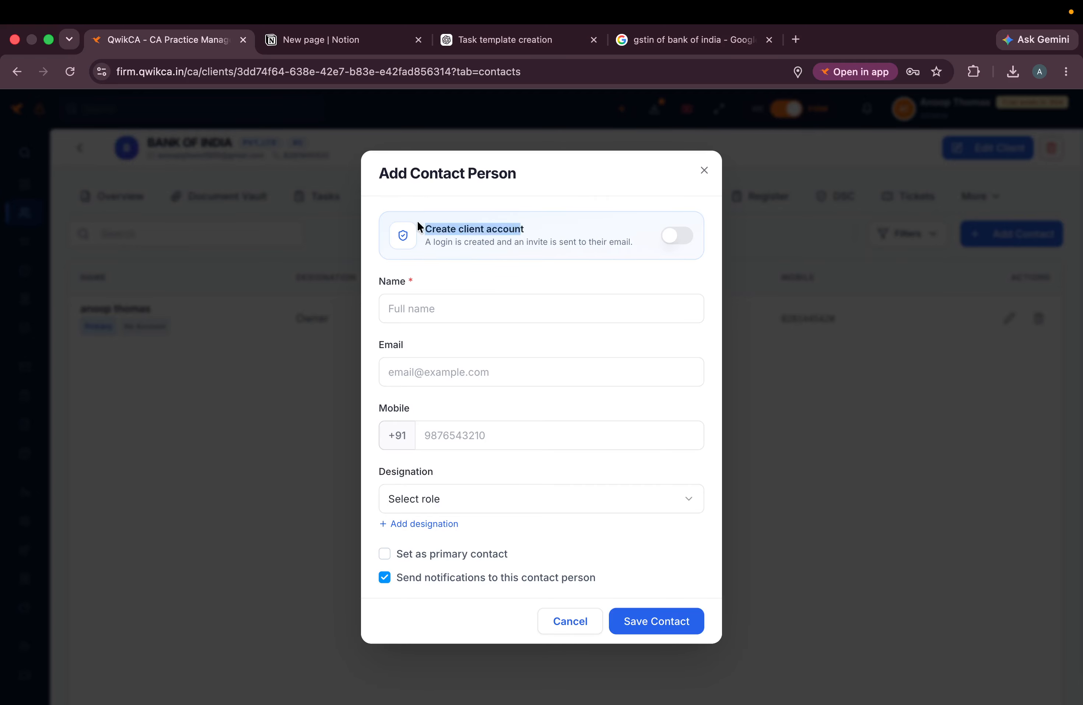
{"action": "left_click", "coordinate": [679, 235]}
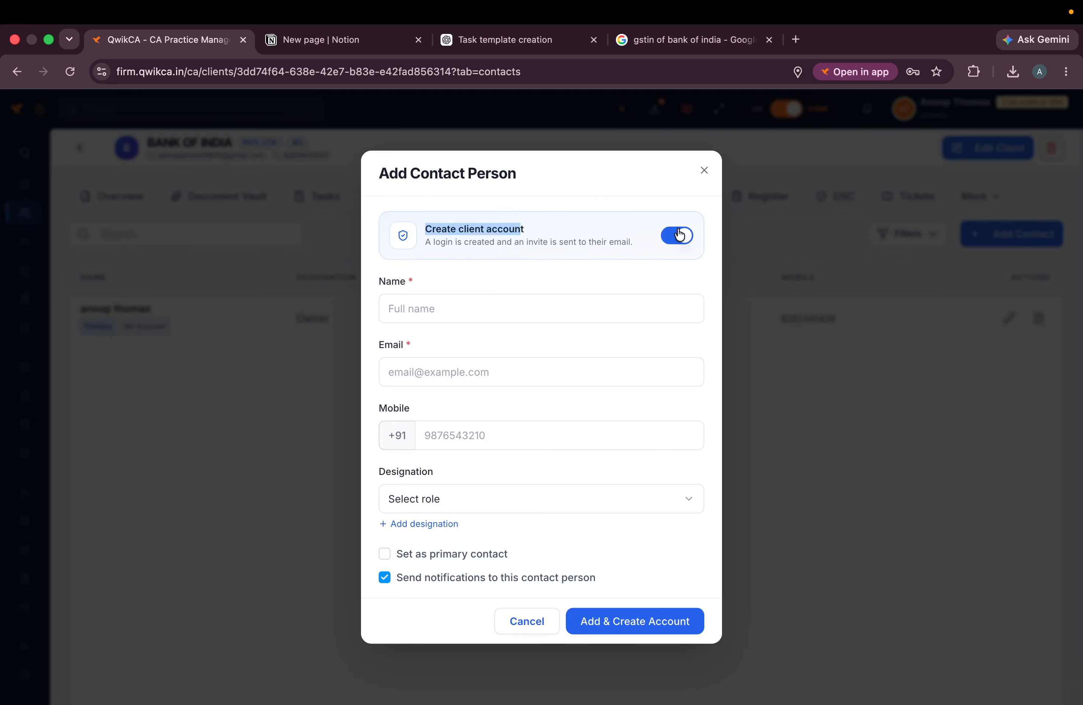
- Fill the contact's name and mobile from a saved suggestion
{"action": "left_click", "coordinate": [498, 315]}
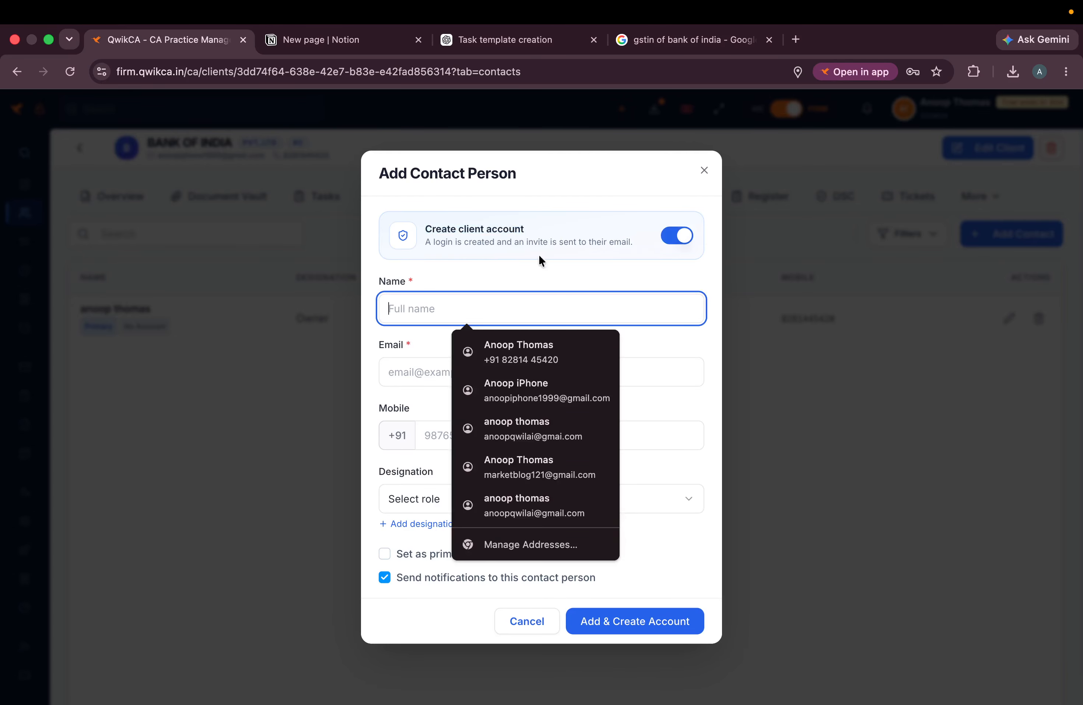
{"action": "left_click", "coordinate": [545, 246]}
{"action": "left_click", "coordinate": [438, 305]}
{"action": "left_click", "coordinate": [438, 305]}
{"action": "left_click", "coordinate": [454, 313]}
{"action": "left_click", "coordinate": [406, 378]}
{"action": "left_click", "coordinate": [438, 306]}
{"action": "left_click", "coordinate": [517, 361]}
{"action": "left_click", "coordinate": [440, 378]}
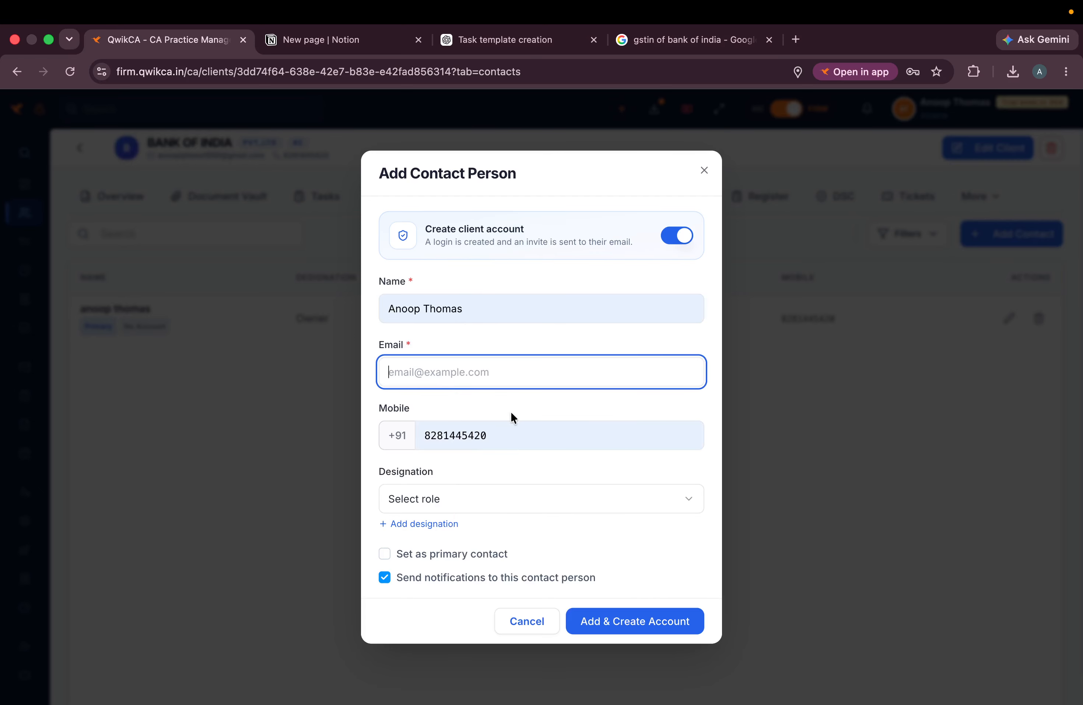
{"action": "left_click", "coordinate": [479, 366]}
- Edit the suggested e-mail and mobile number, and set the designation to Owner
{"action": "left_click", "coordinate": [523, 412]}
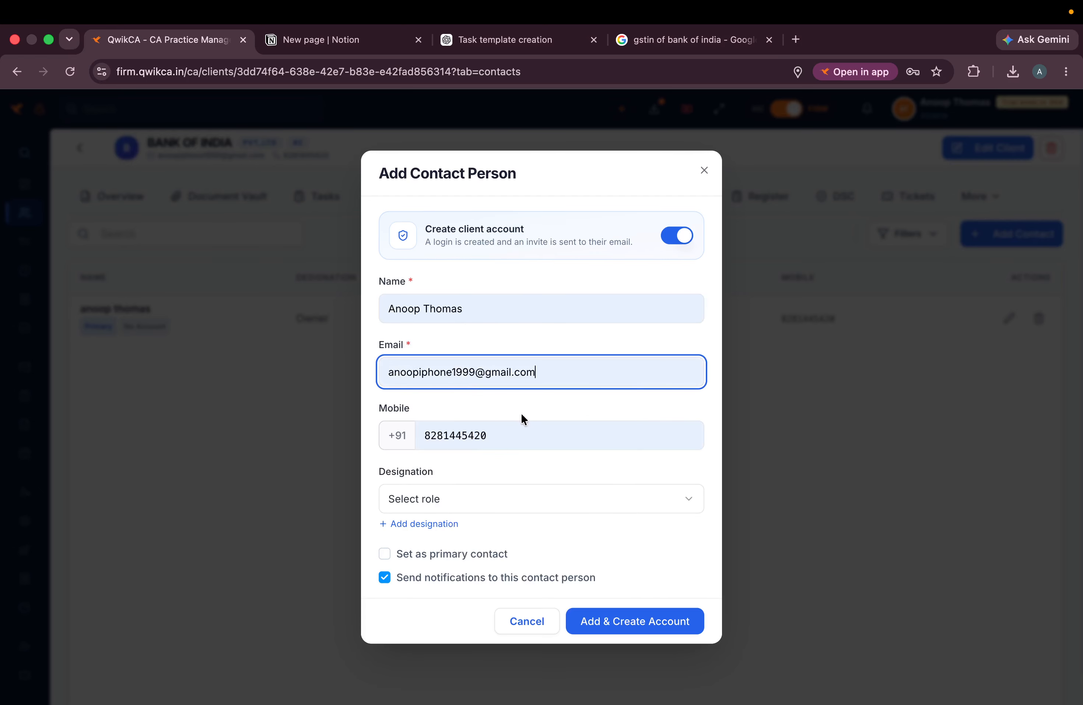
{"action": "left_click", "coordinate": [475, 368]}
{"action": "type", "text": "1111"}
{"action": "double_click", "coordinate": [474, 434]}
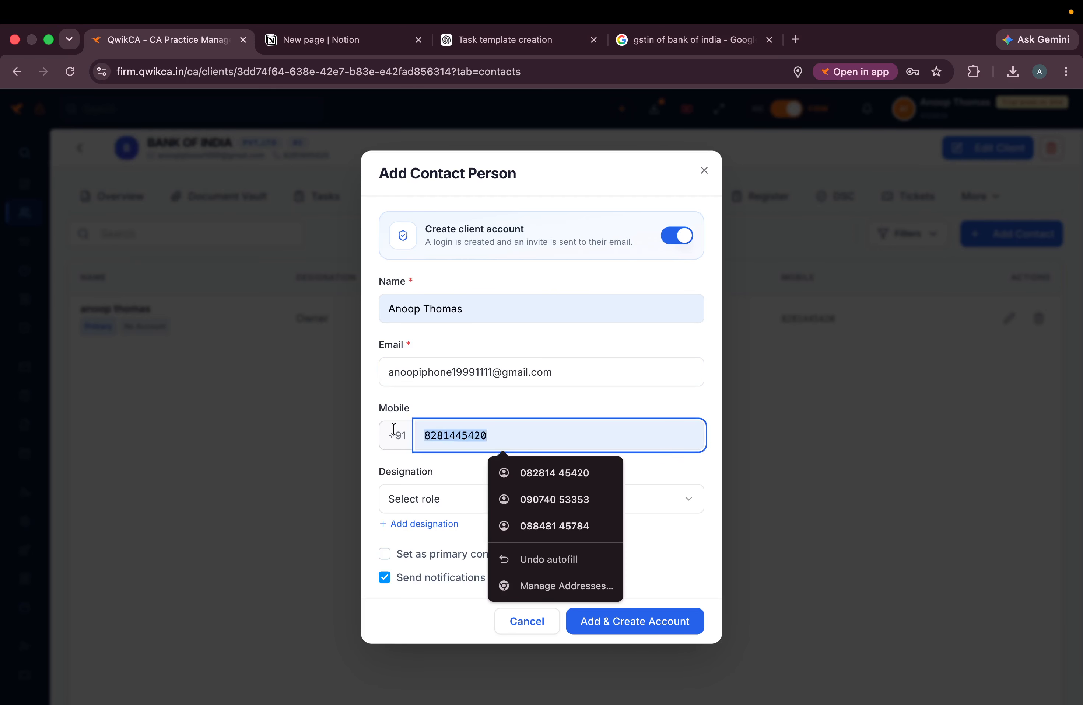
{"action": "type", "text": "4444"}
{"action": "left_click", "coordinate": [455, 499]}
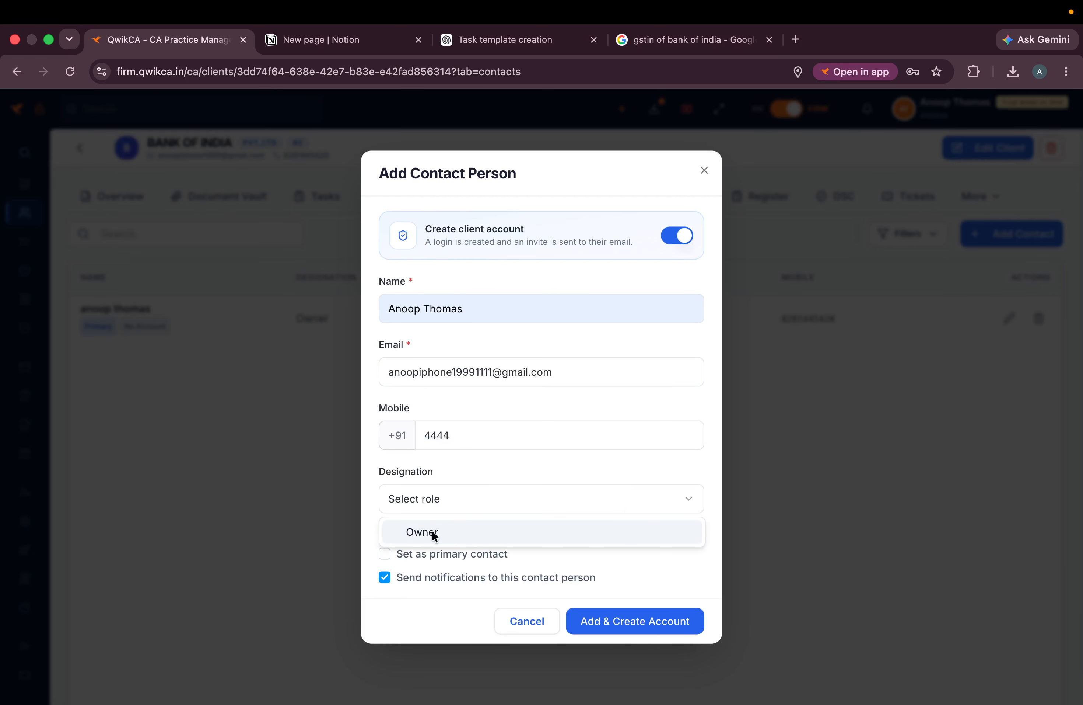
{"action": "left_click", "coordinate": [432, 530]}
{"action": "left_click", "coordinate": [478, 507]}
{"action": "left_click", "coordinate": [477, 507]}
- Create a new Accountant designation for the contact
{"action": "left_click", "coordinate": [437, 523]}
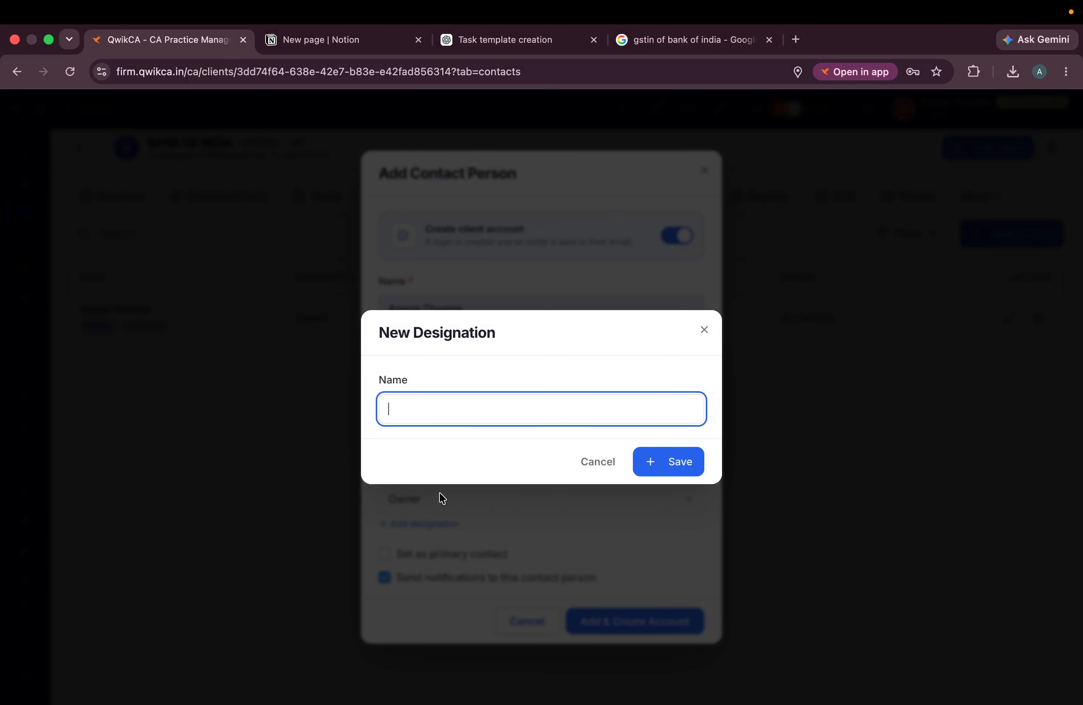
{"action": "left_click", "coordinate": [431, 415]}
{"action": "type", "text": "fi"}
{"action": "type", "text": "accountant"}
{"action": "left_click", "coordinate": [675, 462]}
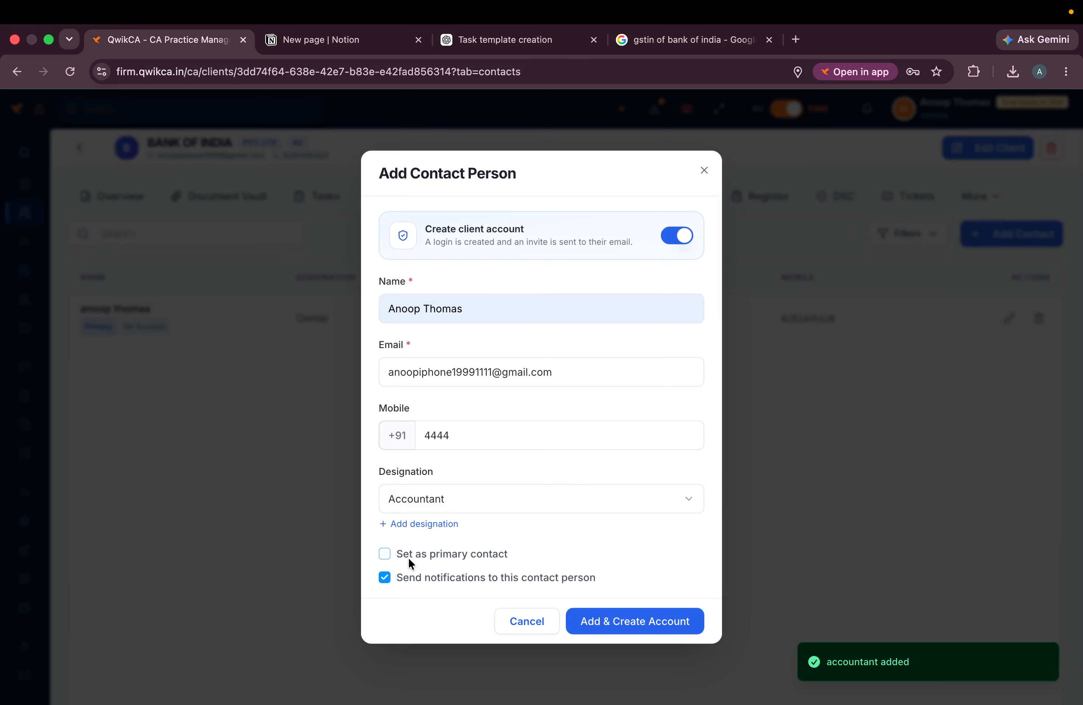
- Turn off notifications, re-enter the mobile number, and save the contact with a portal account
{"action": "left_click", "coordinate": [434, 577]}
{"action": "left_click", "coordinate": [458, 434]}
{"action": "key", "text": "BackSpace"}
{"action": "key", "text": "BackSpace"}
{"action": "key", "text": "BackSpace"}
{"action": "key", "text": "BackSpace"}
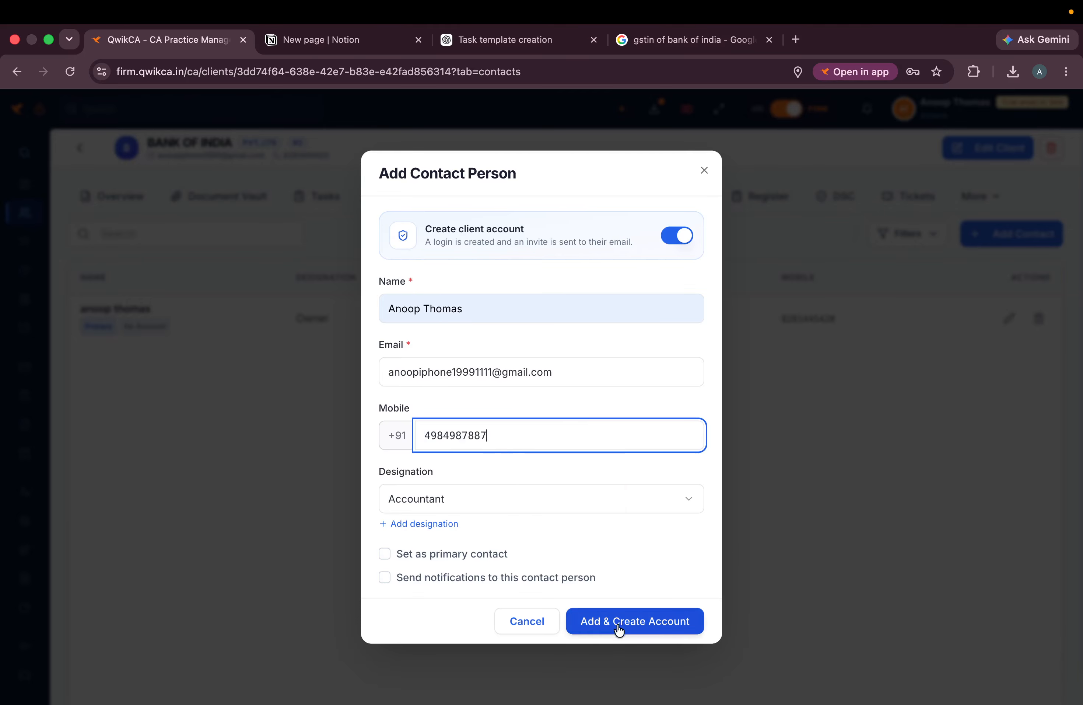
{"action": "left_click_drag", "start_coordinate": [550, 241], "coordinate": [426, 242]}
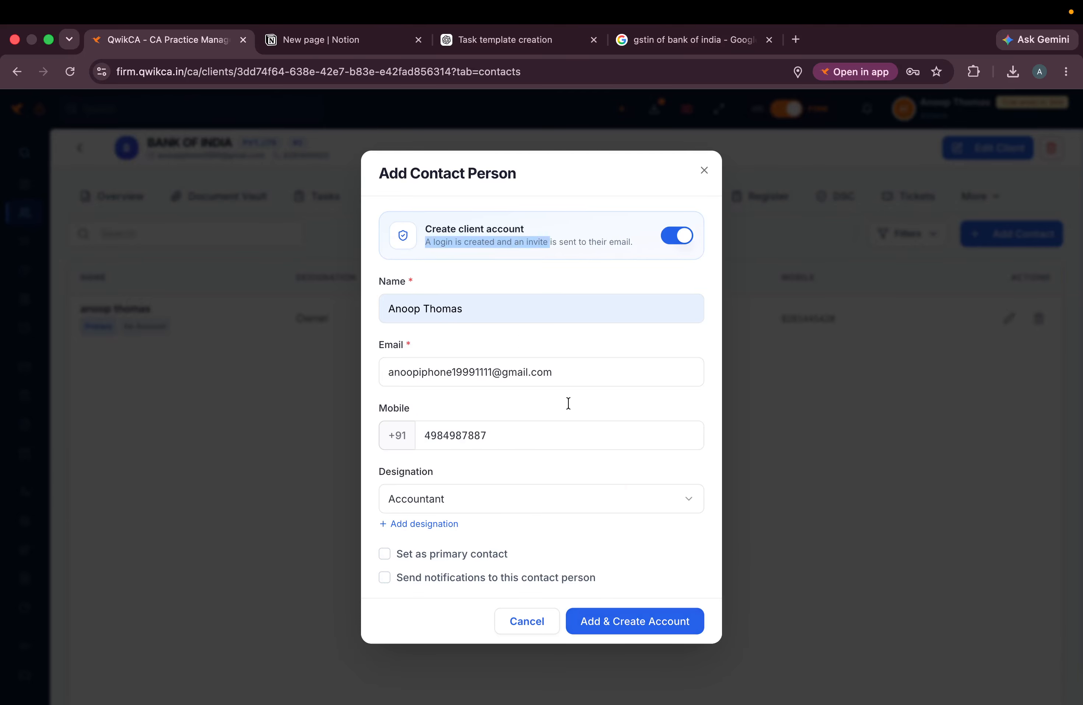
{"action": "left_click", "coordinate": [632, 620]}
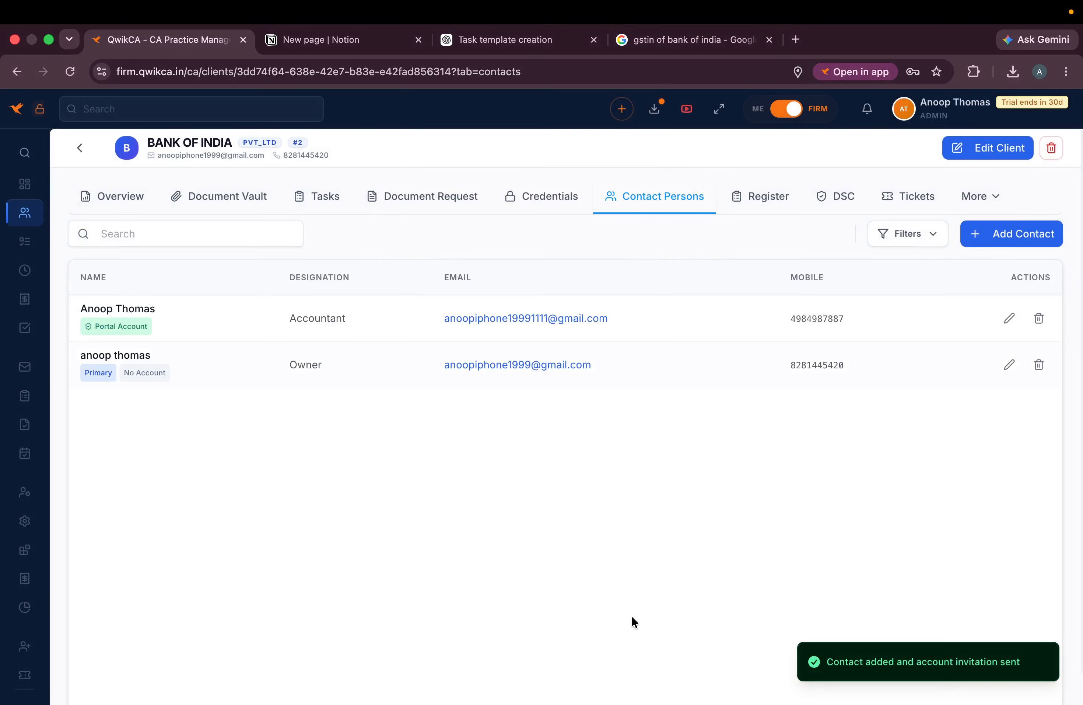
- Highlight the new contact's e-mail in the Contact Persons list, then switch to the Notion outline
{"action": "left_click_drag", "start_coordinate": [158, 313], "coordinate": [26, 324]}
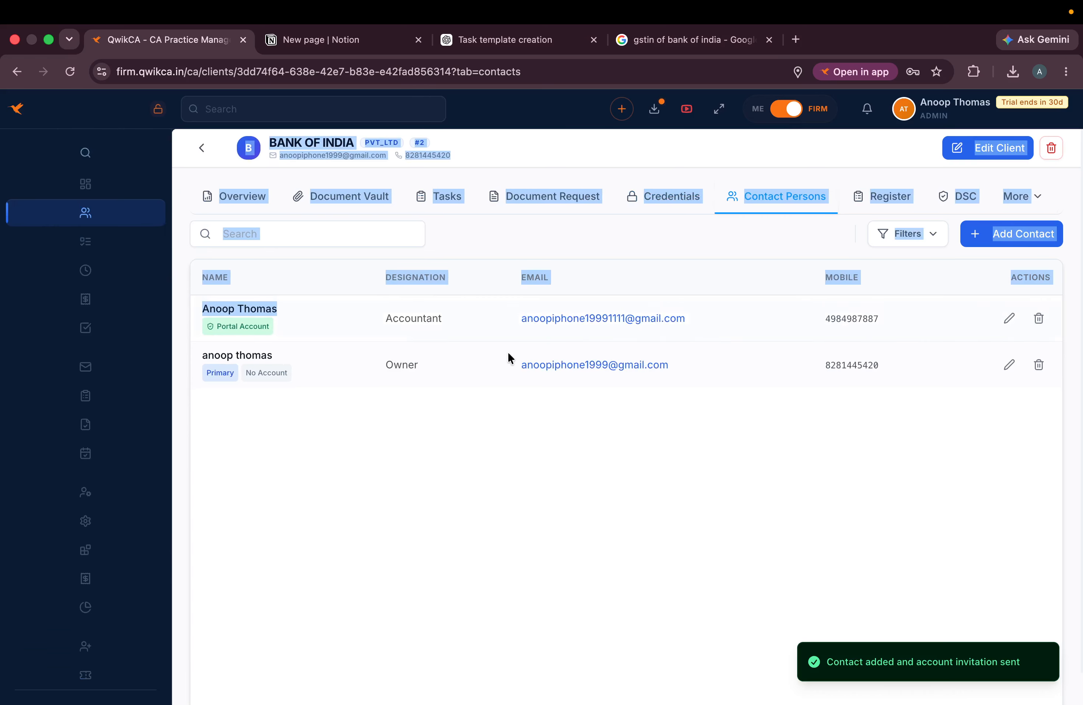
{"action": "left_click", "coordinate": [282, 314]}
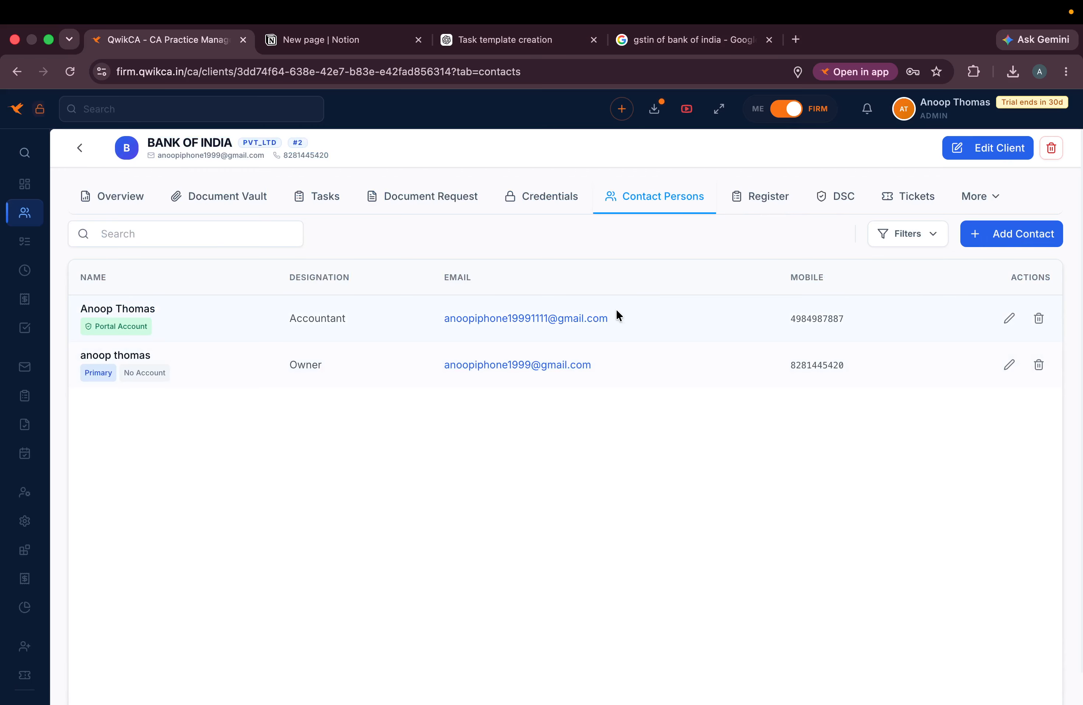
{"action": "left_click_drag", "start_coordinate": [628, 315], "coordinate": [440, 313]}
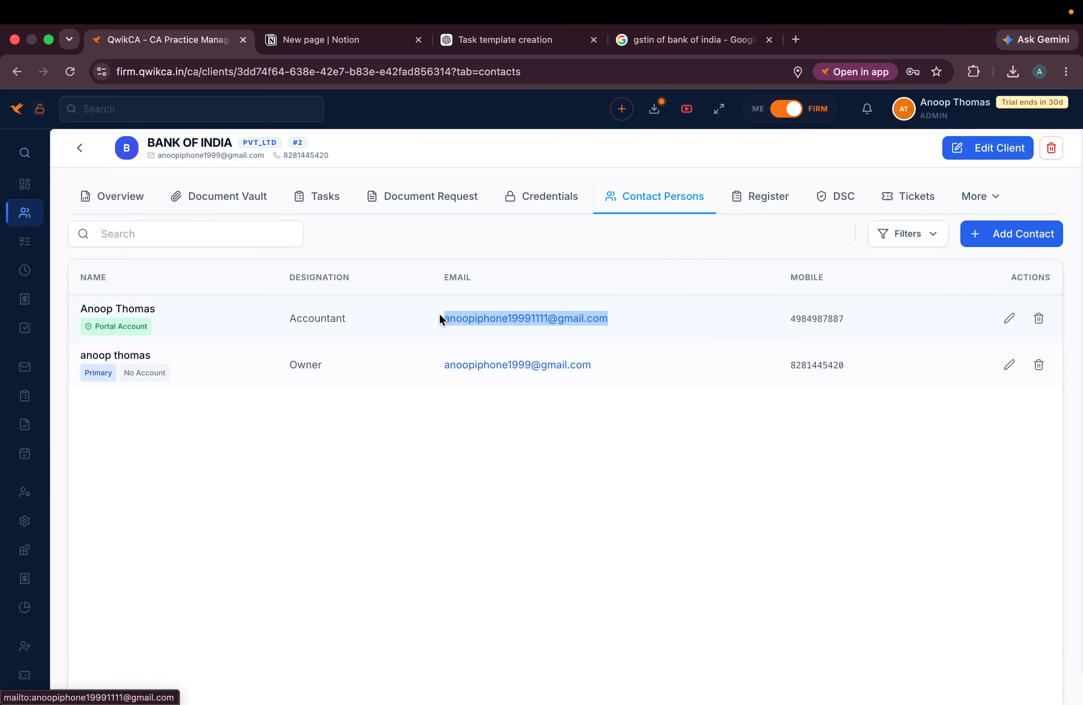
{"action": "left_click", "coordinate": [754, 304]}
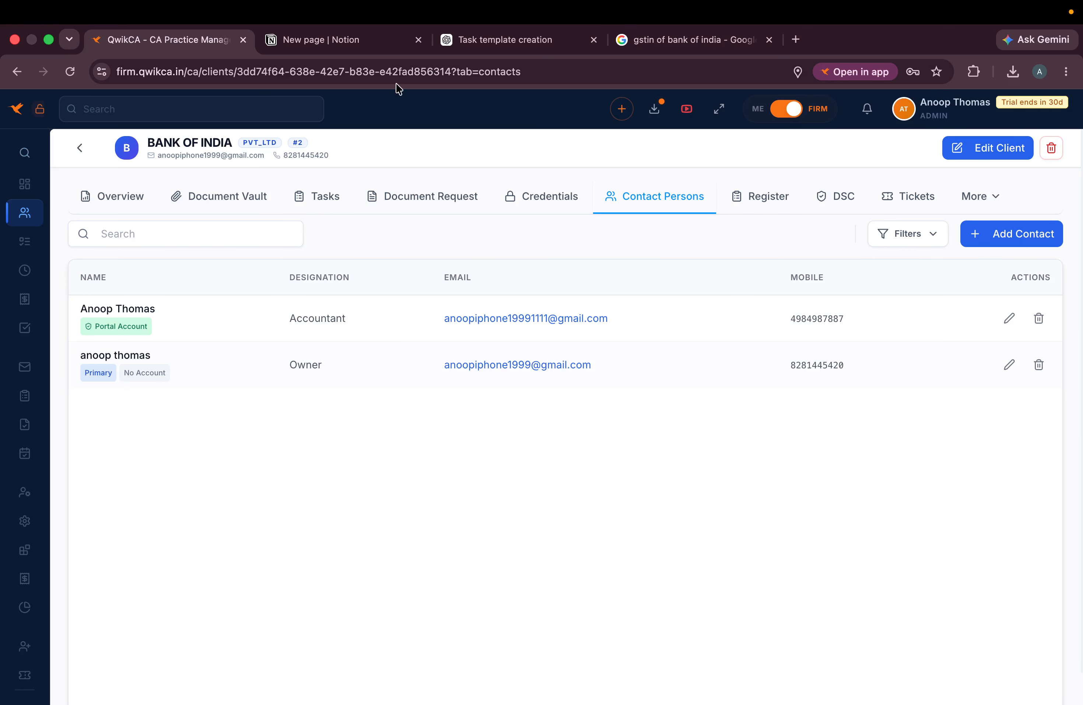
{"action": "left_click", "coordinate": [339, 40]}
- Highlight the Client Account / Client Portal item in Notion, then return to Bank of India's contacts
{"action": "left_click", "coordinate": [357, 580]}
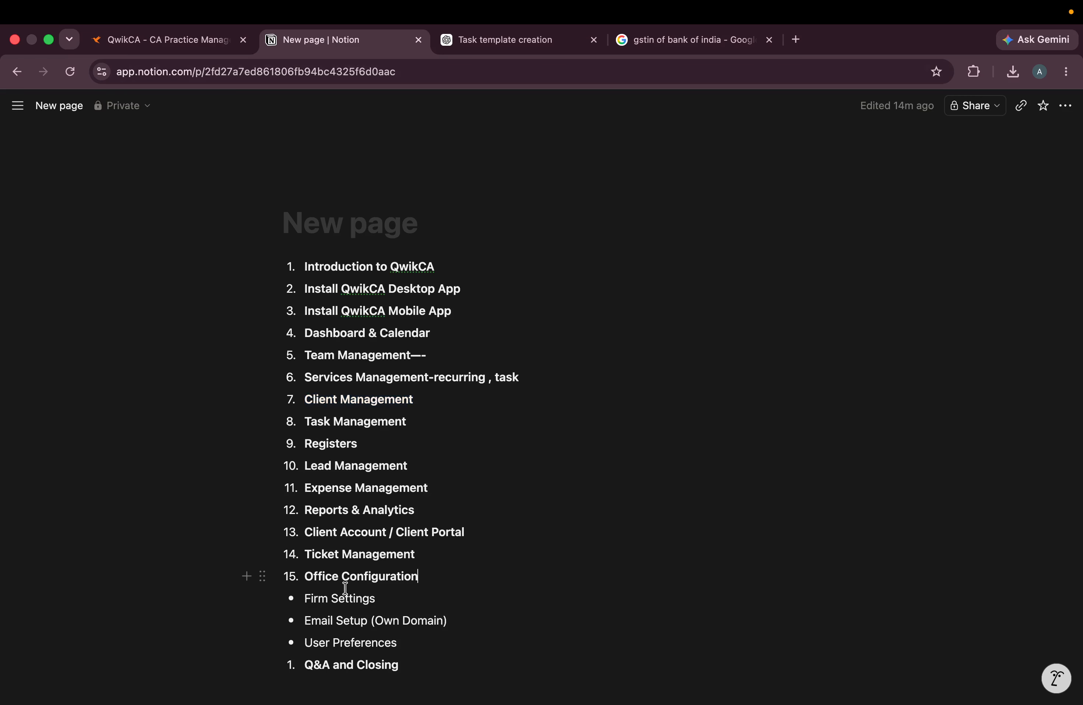
{"action": "left_click_drag", "start_coordinate": [493, 532], "coordinate": [274, 533]}
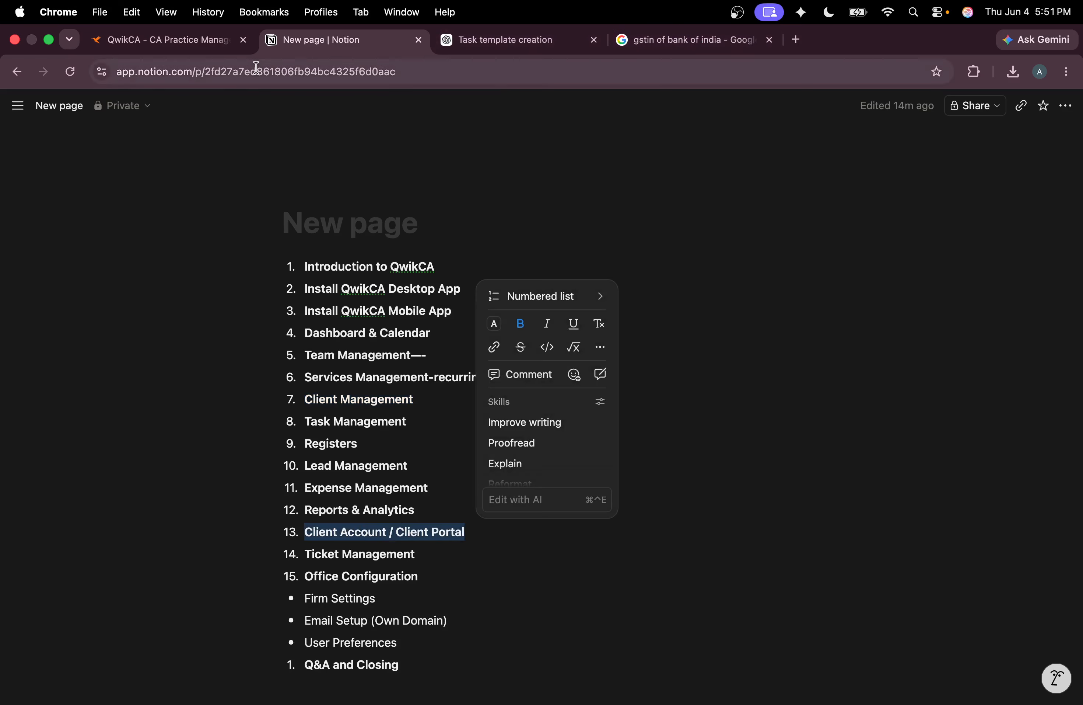
{"action": "left_click", "coordinate": [171, 40]}
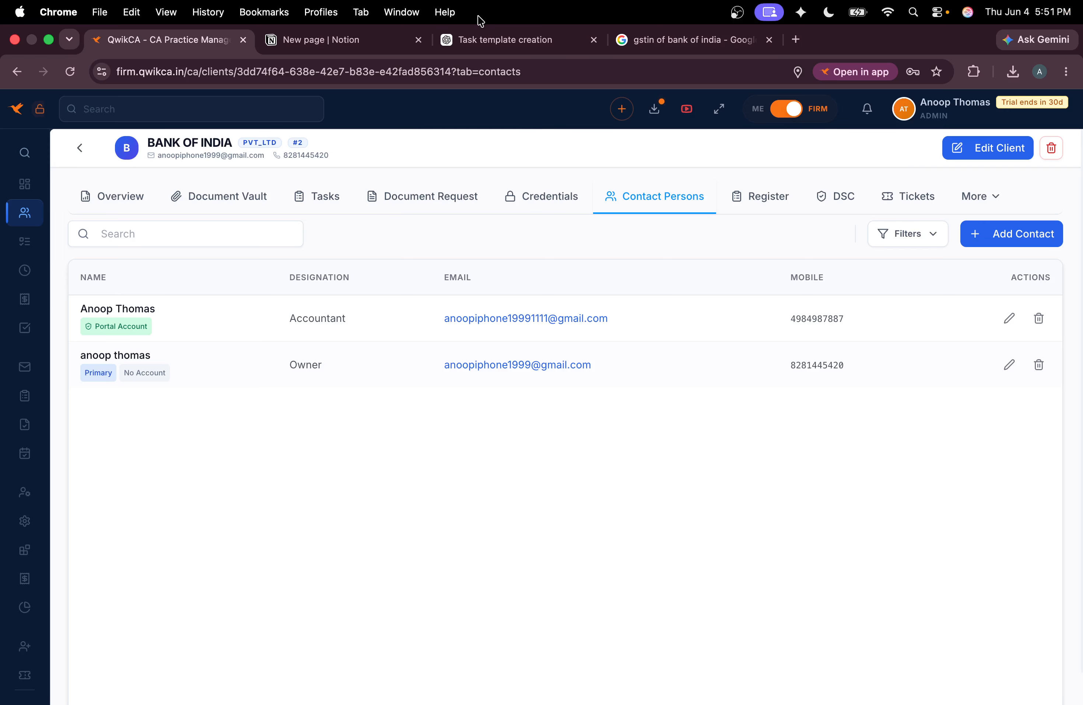
{"action": "left_click", "coordinate": [403, 40]}
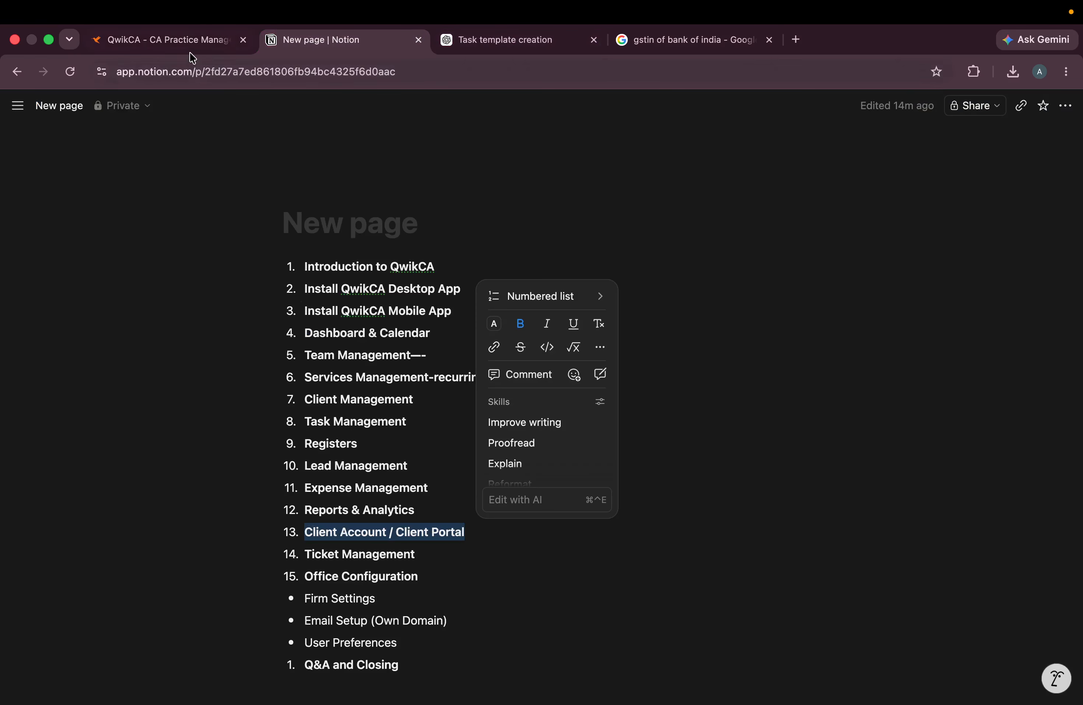
{"action": "left_click", "coordinate": [196, 43]}
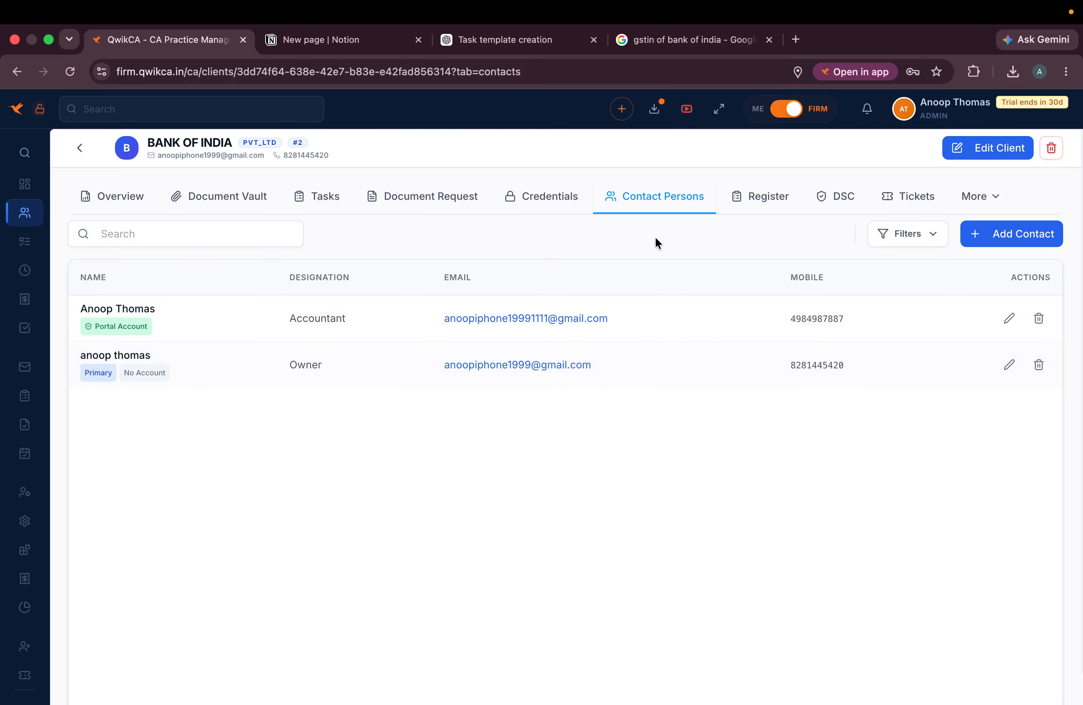
- Add a 'gst login' credential with username and password to Bank of India
{"action": "left_click", "coordinate": [504, 205]}
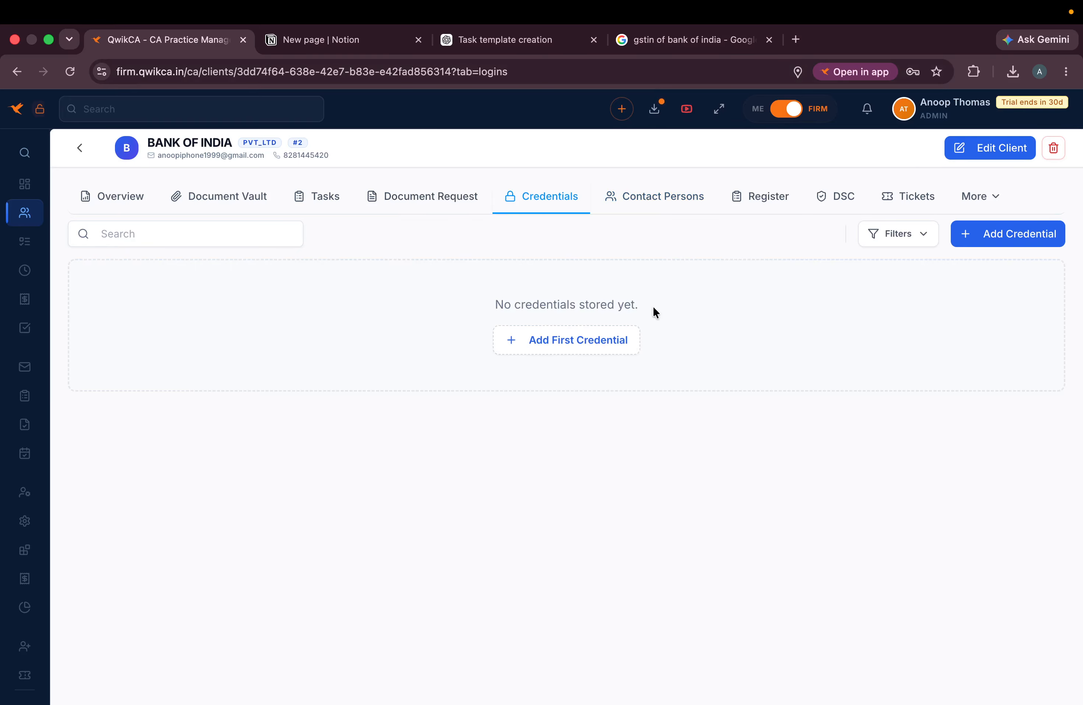
{"action": "left_click", "coordinate": [585, 349]}
{"action": "left_click", "coordinate": [460, 281]}
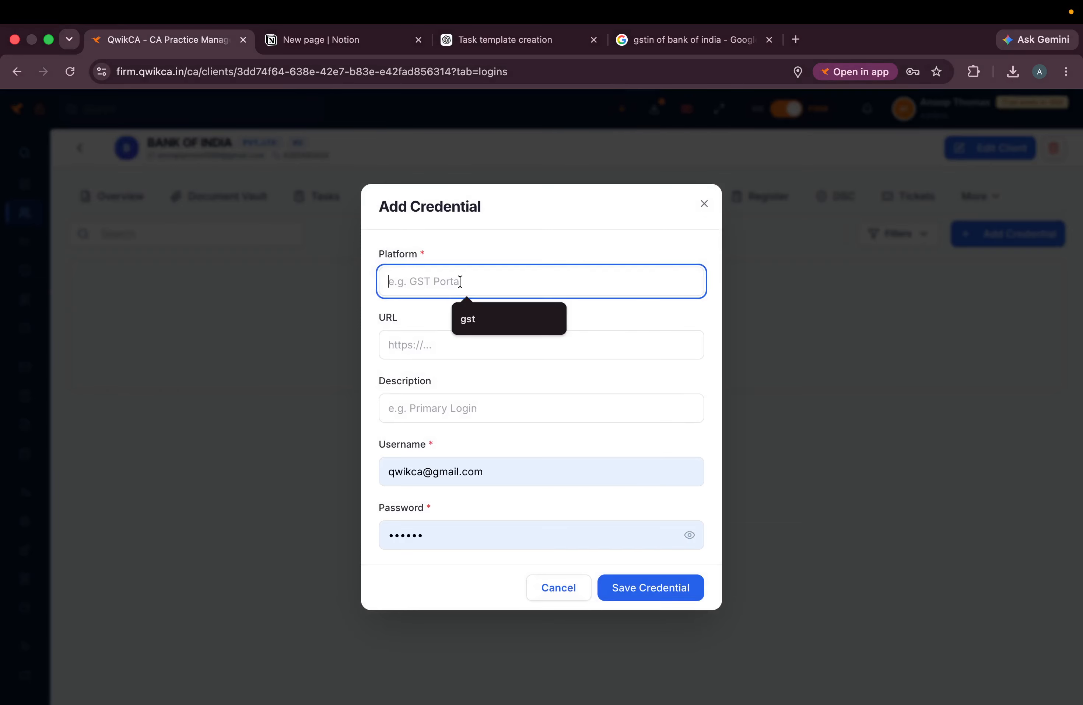
{"action": "type", "text": "gst login"}
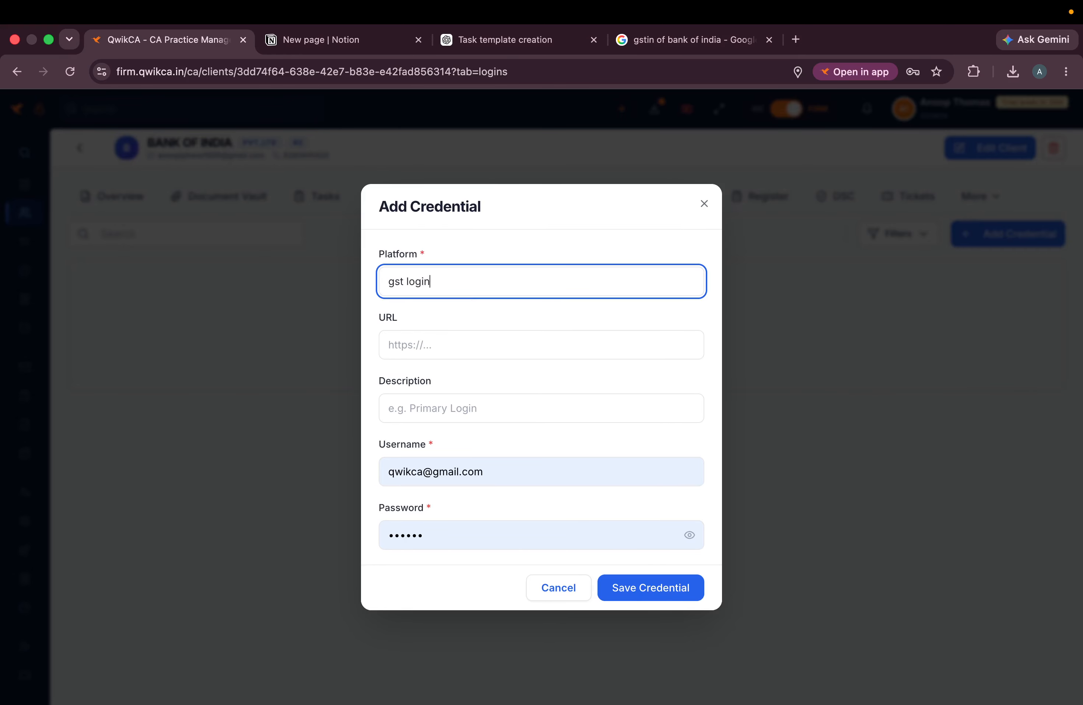
{"action": "left_click", "coordinate": [483, 335]}
{"action": "left_click", "coordinate": [424, 411]}
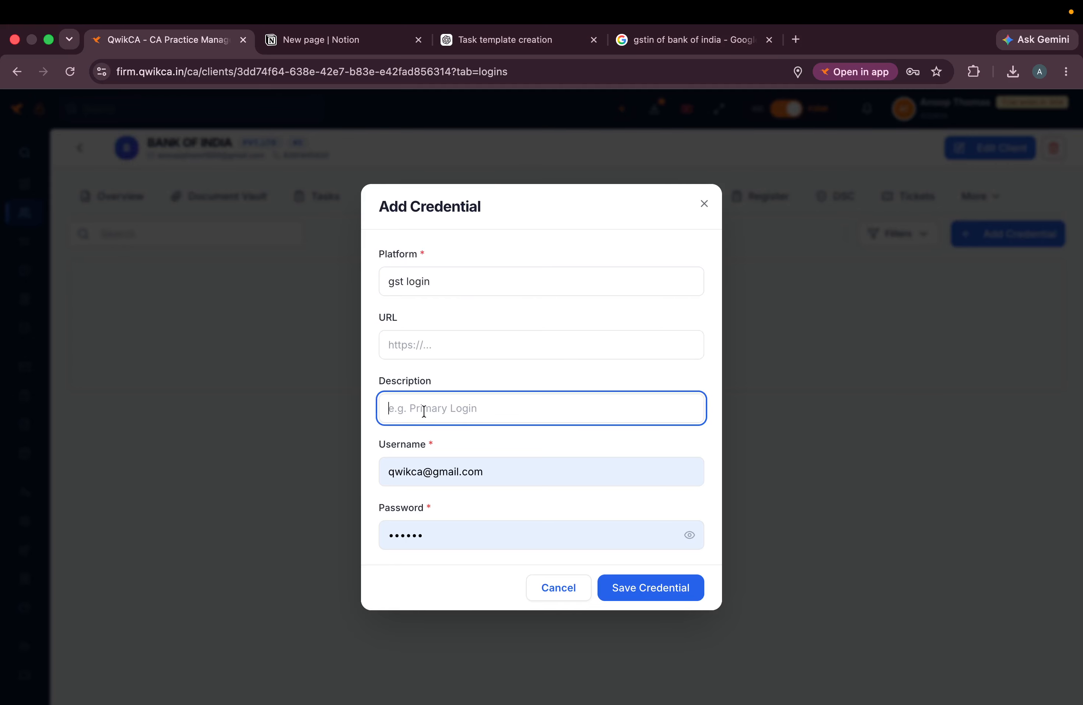
{"action": "left_click", "coordinate": [429, 334]}
{"action": "left_click", "coordinate": [445, 409]}
{"action": "left_click", "coordinate": [658, 585]}
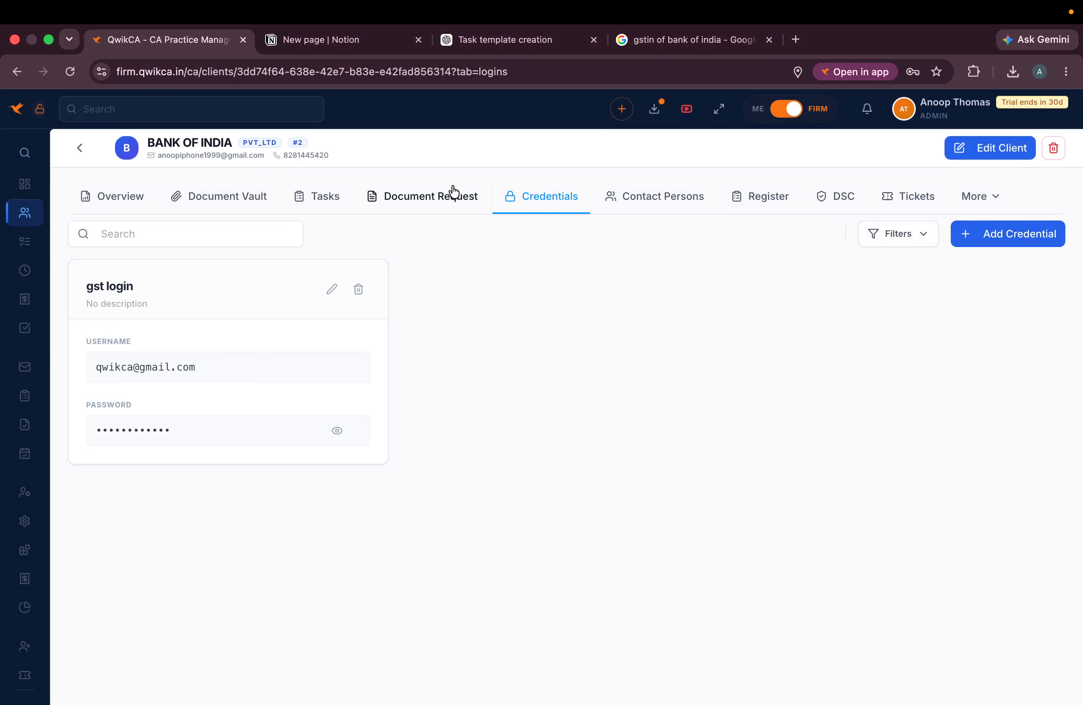
- Return to the clients list and reopen Bank of India after a brief 'bank' search
{"action": "left_click", "coordinate": [77, 154]}
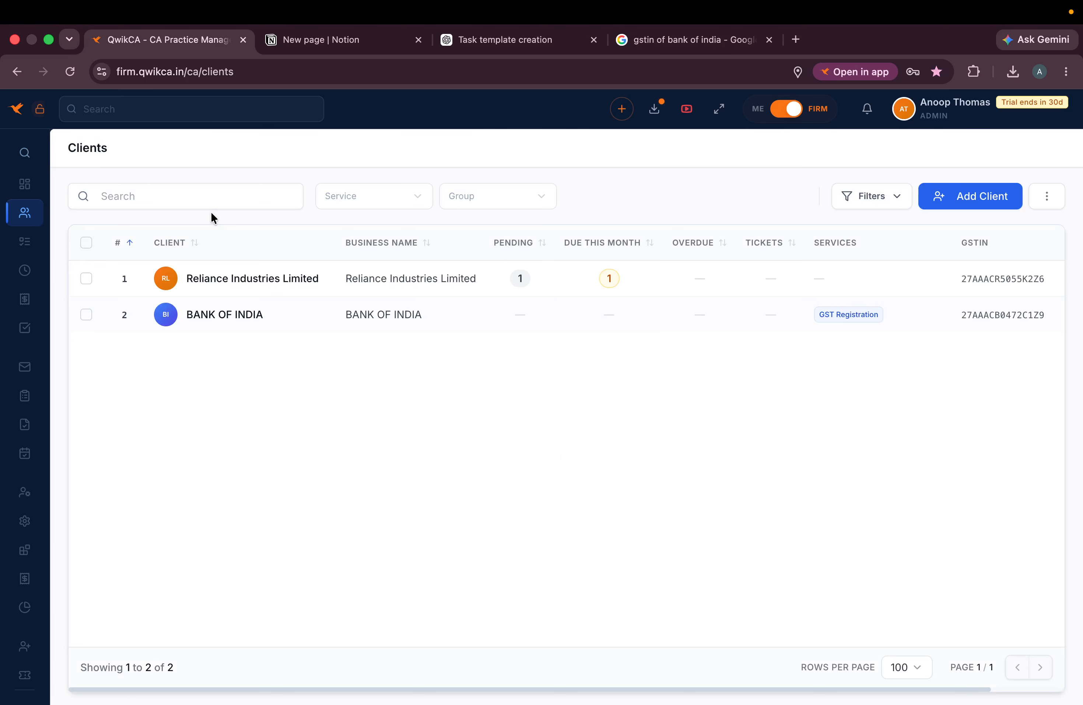
{"action": "left_click", "coordinate": [204, 196]}
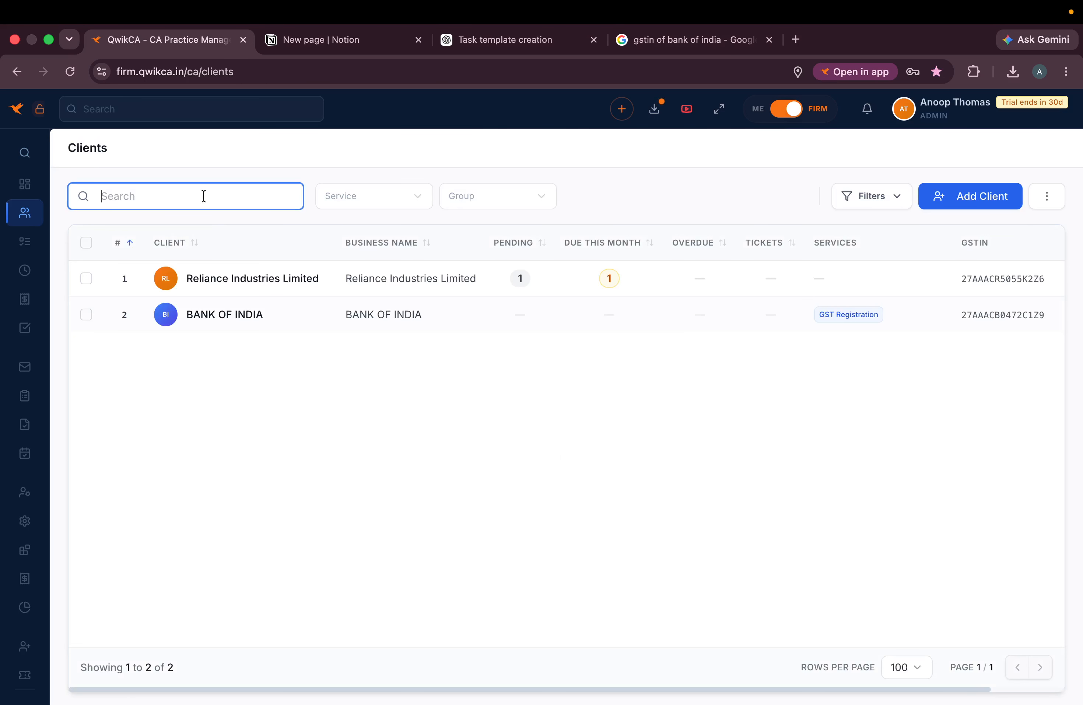
{"action": "type", "text": "bank"}
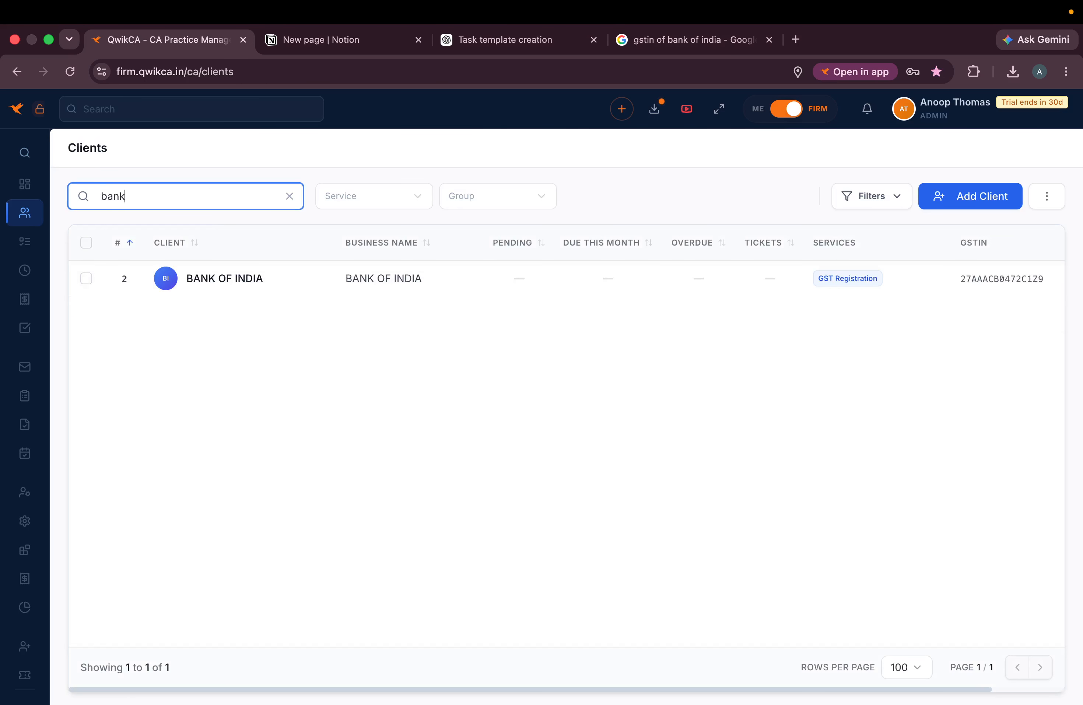
{"action": "key", "text": "BackSpace"}
{"action": "key", "text": "BackSpace"}
{"action": "key", "text": "BackSpace"}
{"action": "key", "text": "BackSpace"}
{"action": "left_click", "coordinate": [258, 312]}
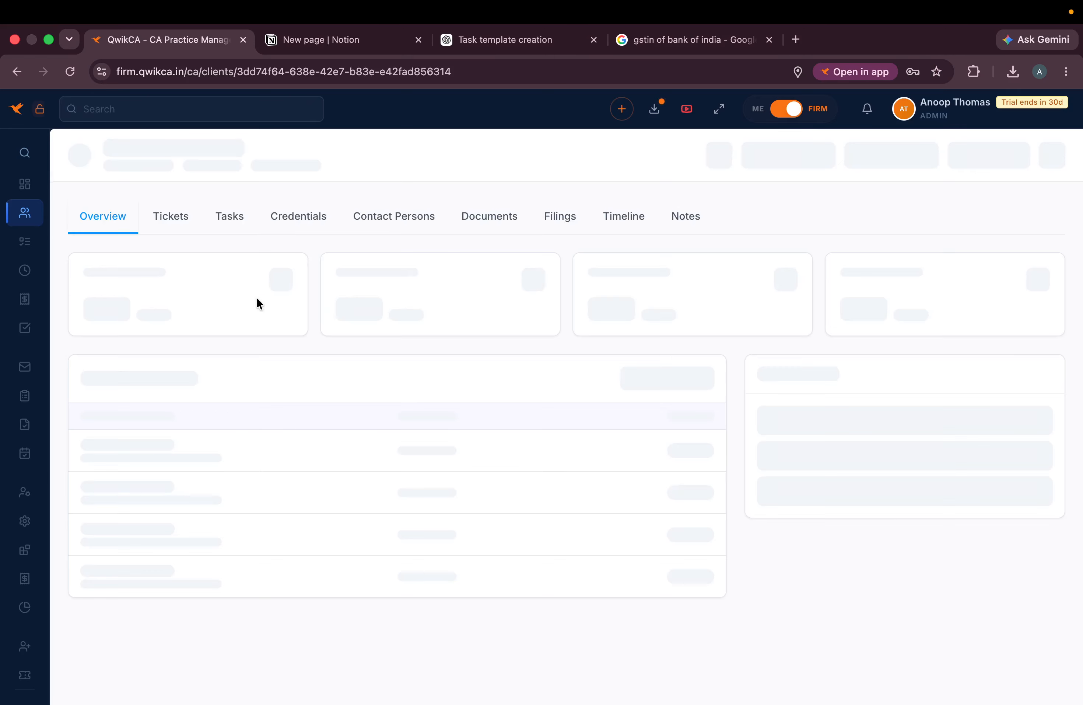
- Browse Bank of India's Contact Persons, Credentials and Register tabs to reach its empty DSC records
{"action": "left_click", "coordinate": [636, 187]}
{"action": "left_click", "coordinate": [542, 198]}
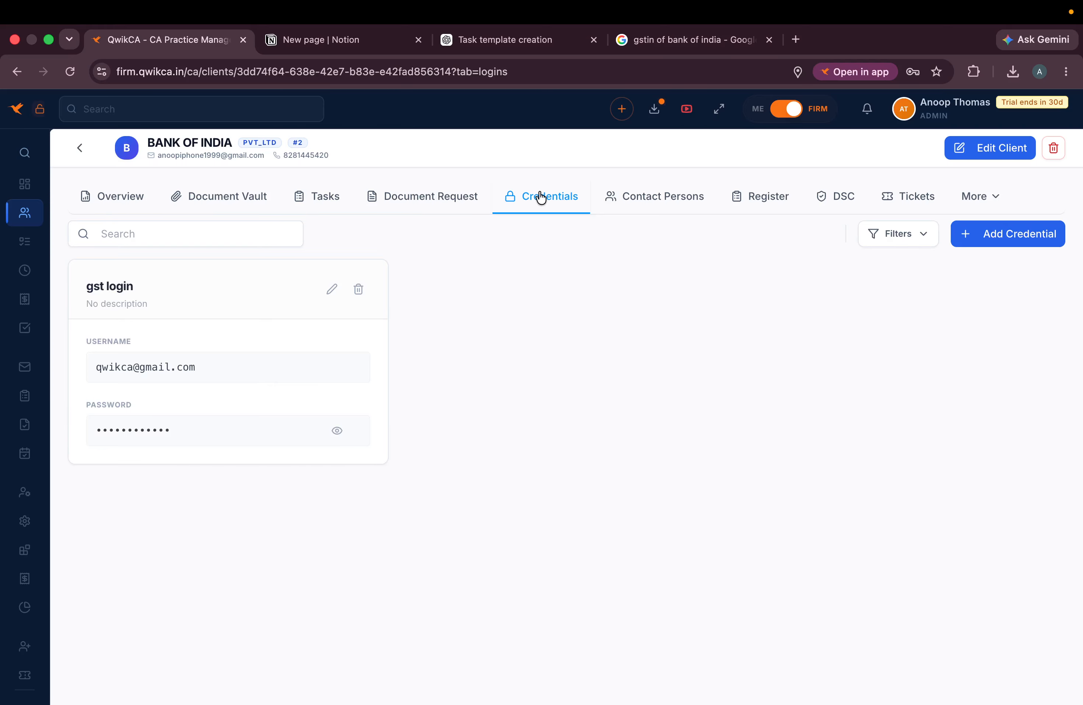
{"action": "left_click", "coordinate": [917, 236]}
{"action": "left_click", "coordinate": [919, 235]}
{"action": "left_click", "coordinate": [764, 200]}
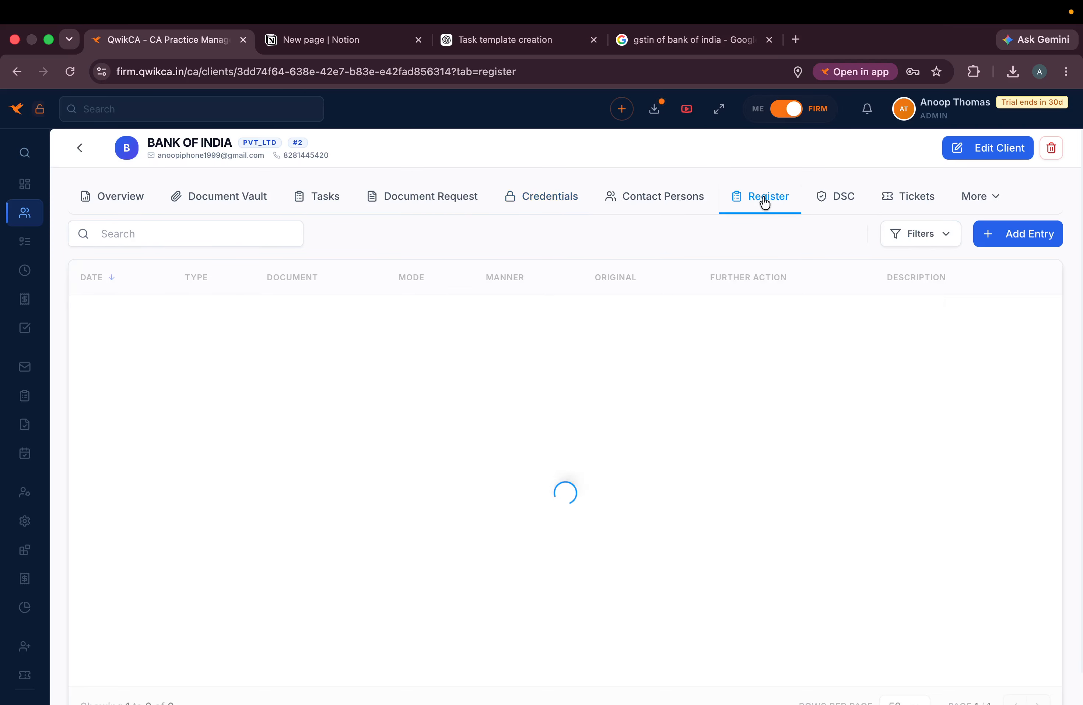
{"action": "left_click", "coordinate": [843, 200]}
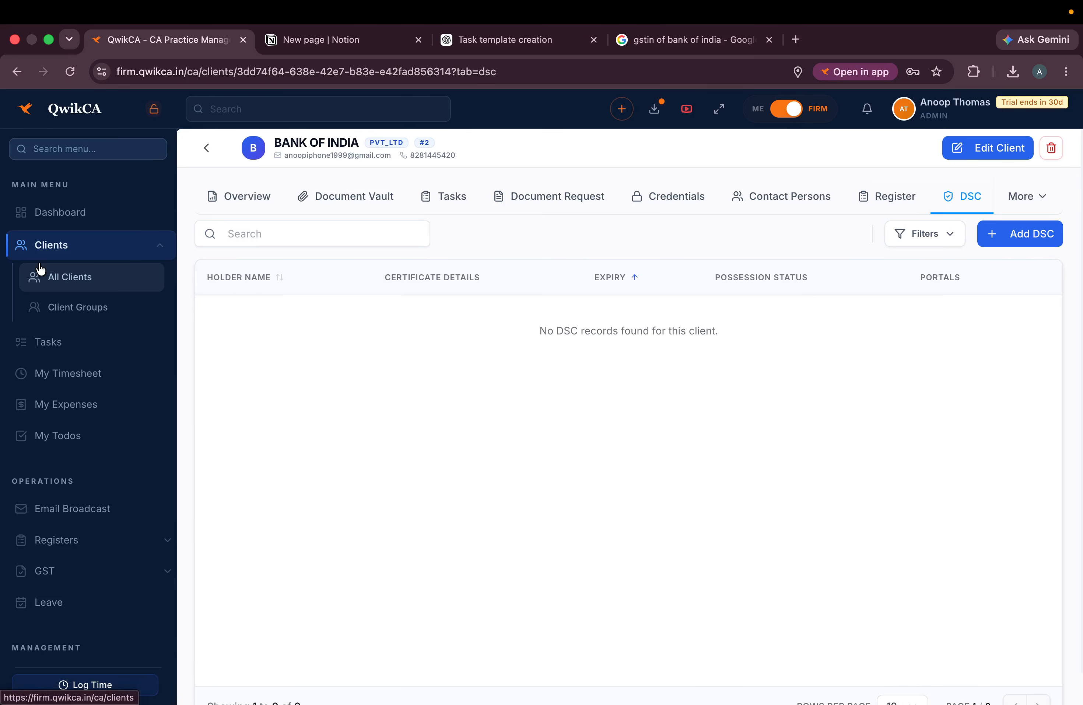
- Highlight the Registers item in the Notion outline and return to QwikCA
{"action": "left_click", "coordinate": [349, 49]}
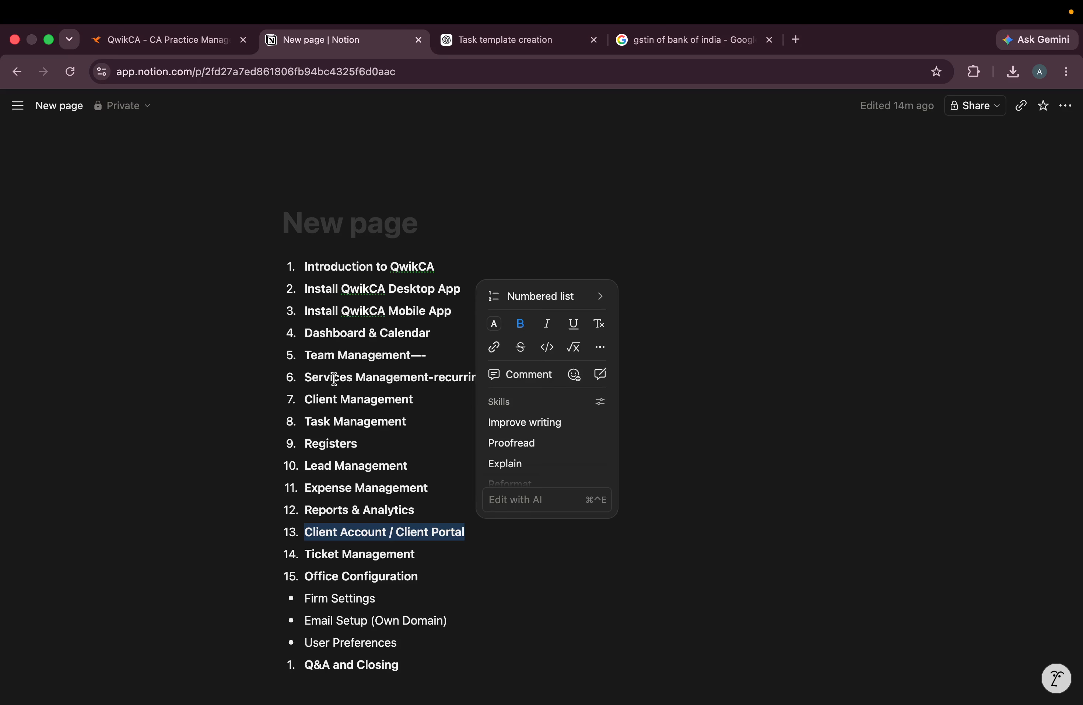
{"action": "left_click", "coordinate": [401, 397]}
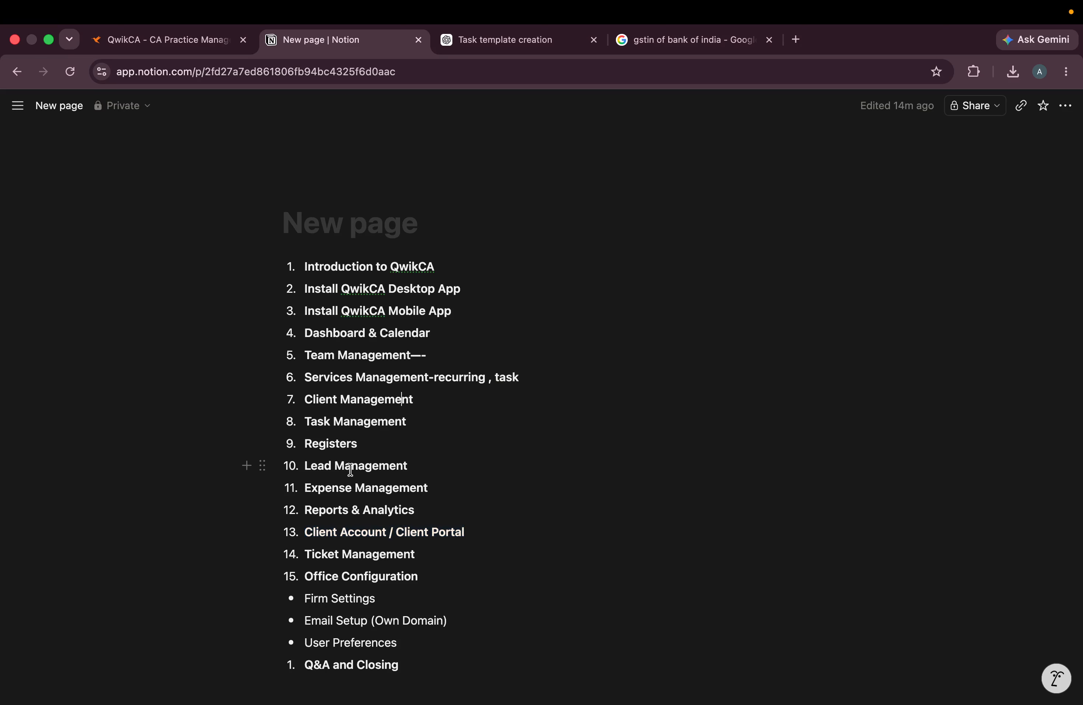
{"action": "left_click_drag", "start_coordinate": [300, 442], "coordinate": [376, 445]}
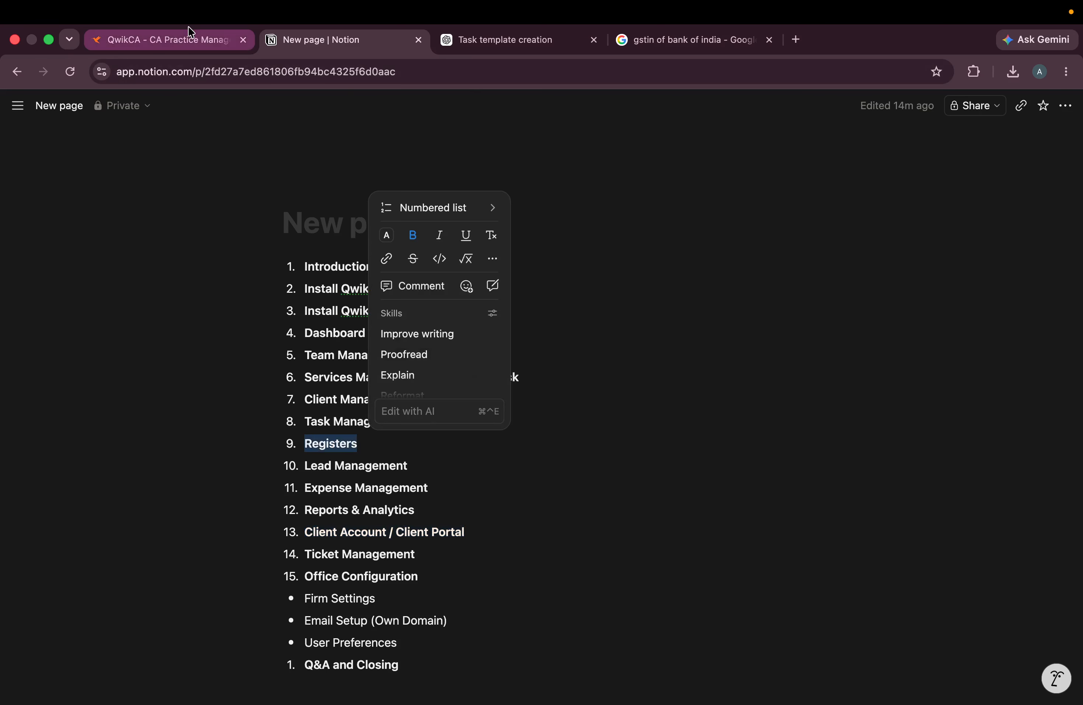
{"action": "left_click", "coordinate": [189, 38]}
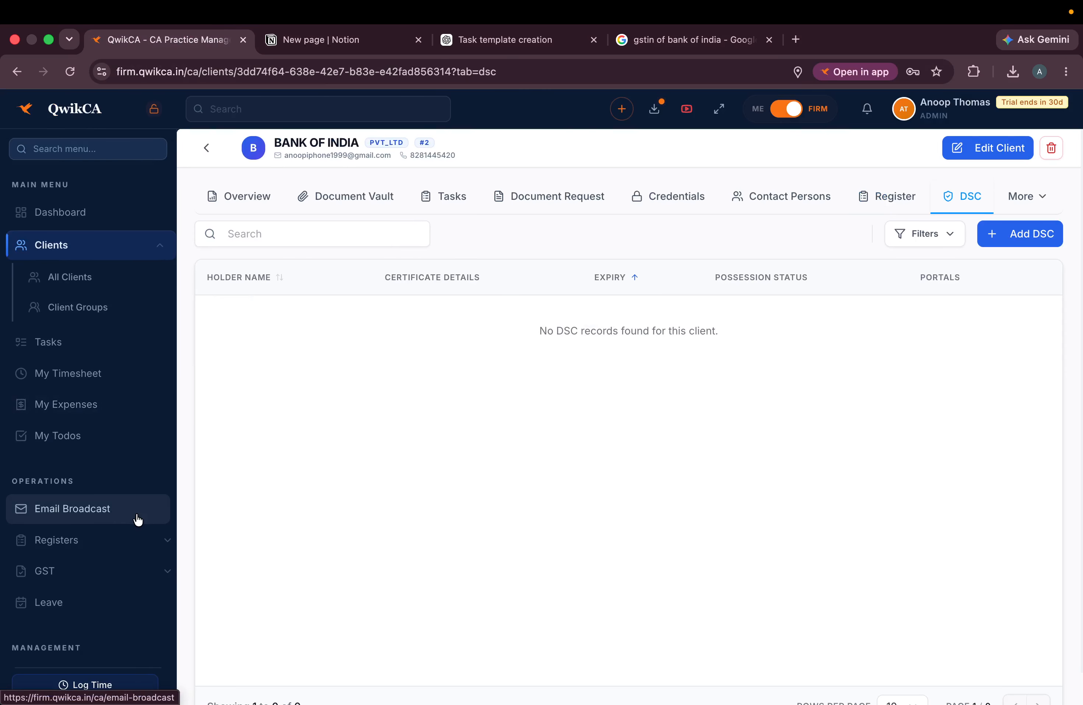
- Expand the Registers pages in the sidebar, compare the Register and DSC tabs, then collapse it
{"action": "scroll", "coordinate": [137, 517], "scroll_direction": "down", "scroll_amount": 2}
{"action": "left_click", "coordinate": [166, 477]}
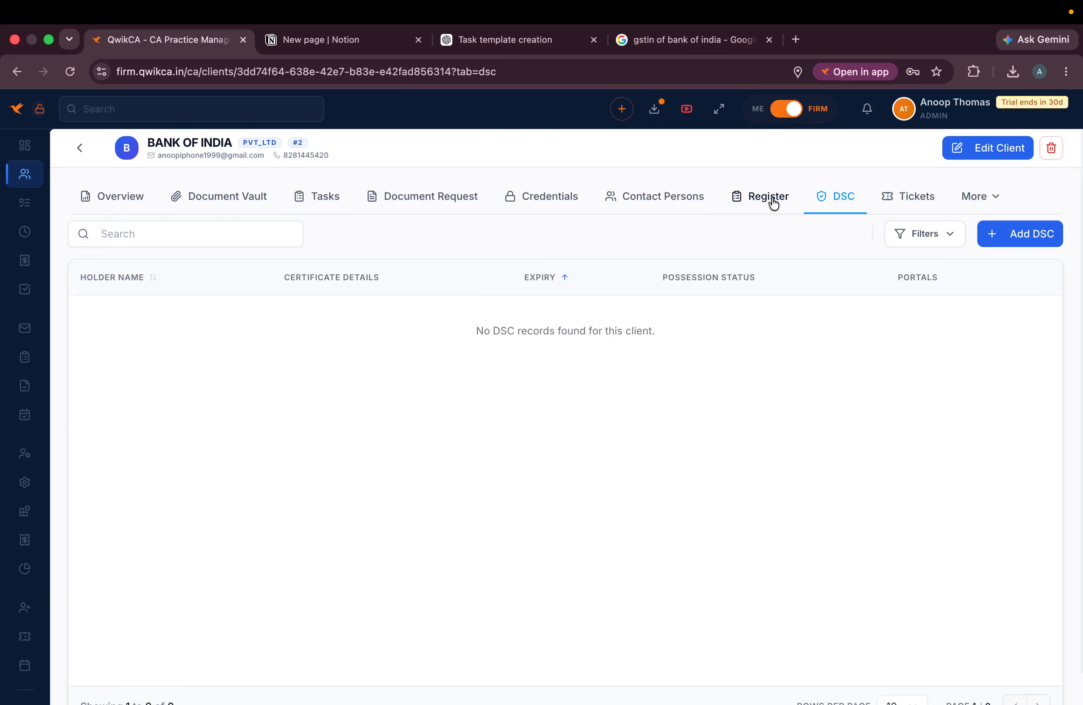
{"action": "left_click", "coordinate": [771, 200]}
{"action": "left_click", "coordinate": [833, 206]}
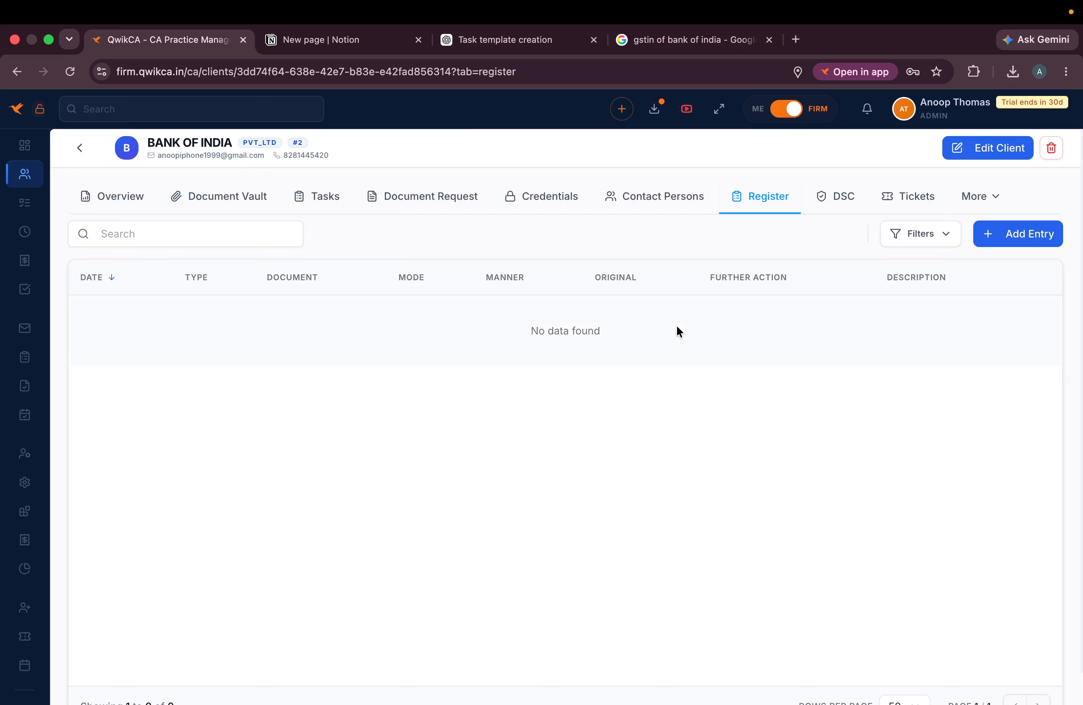
{"action": "left_click", "coordinate": [841, 195]}
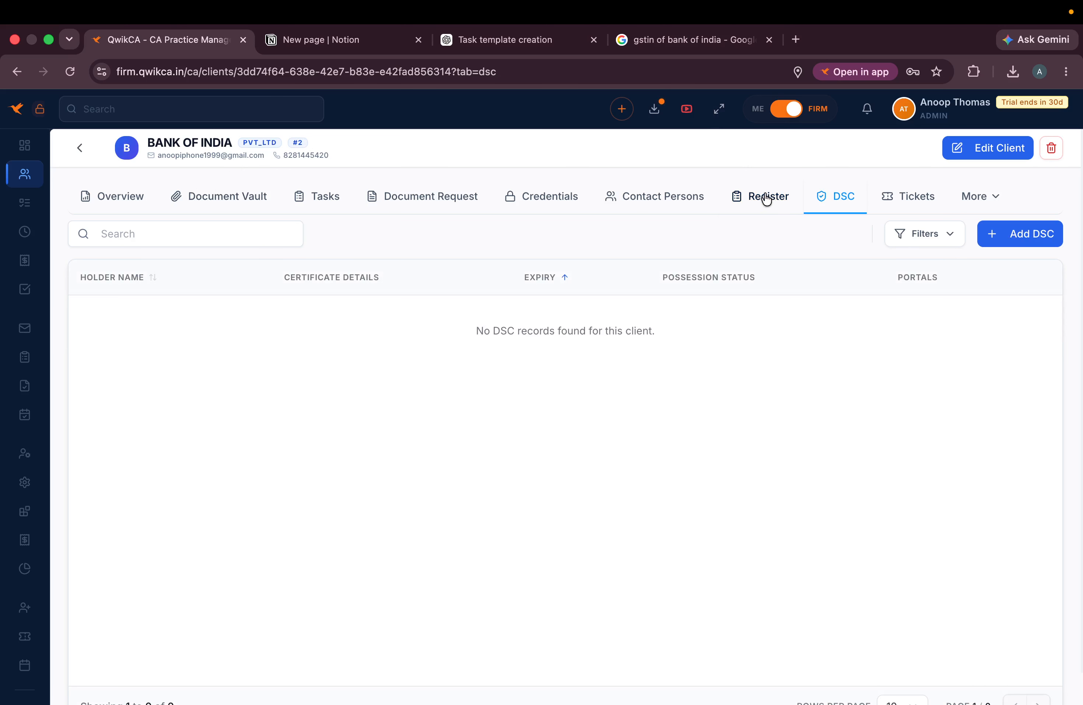
{"action": "mouse_move", "coordinate": [28, 339]}
{"action": "scroll", "coordinate": [49, 515], "scroll_direction": "down", "scroll_amount": 4}
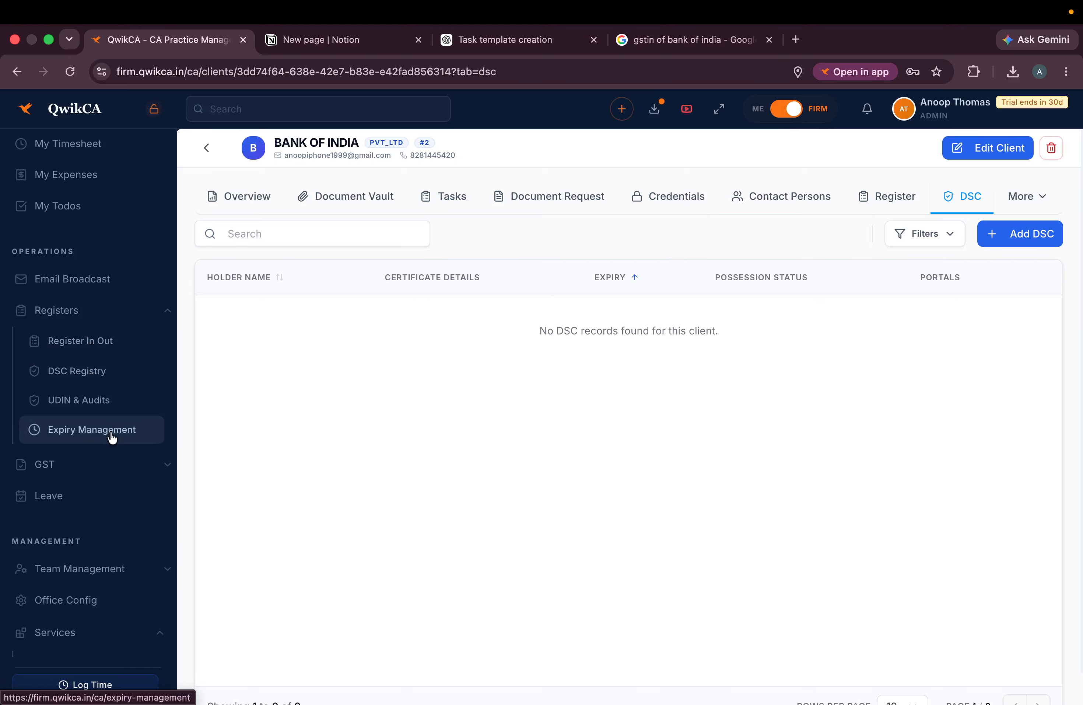
{"action": "left_click", "coordinate": [169, 312]}
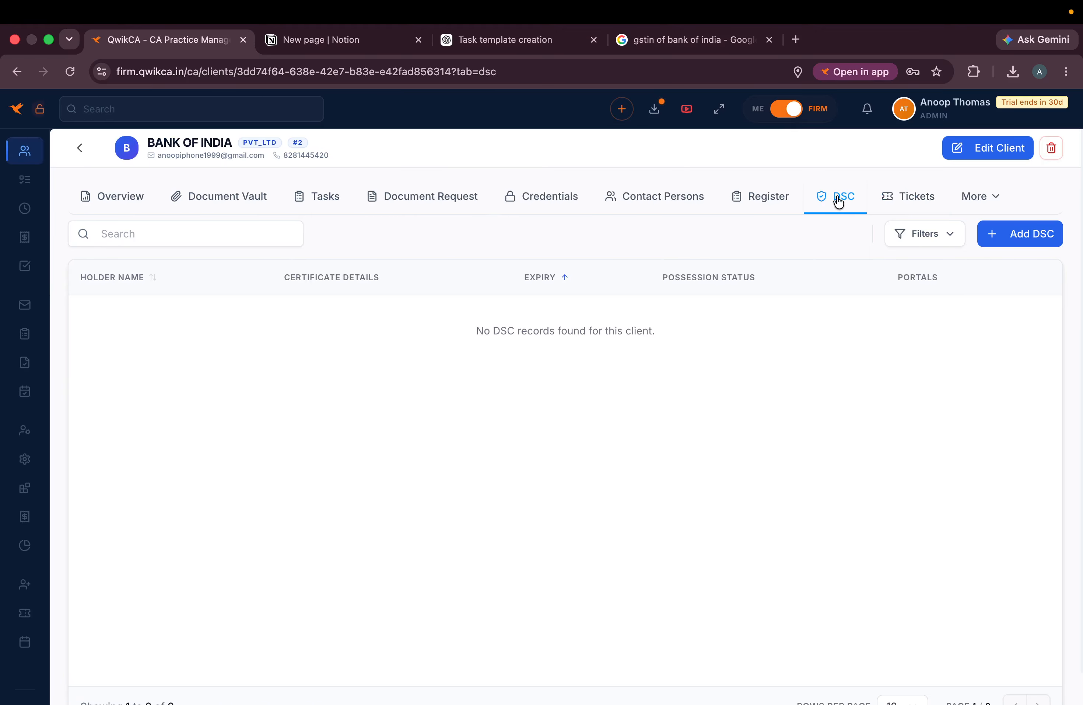
- Flip through Bank of India's Register and DSC tabs to its empty Tickets tab
{"action": "left_click", "coordinate": [752, 204]}
{"action": "left_click", "coordinate": [883, 207]}
{"action": "left_click", "coordinate": [854, 206]}
{"action": "left_click", "coordinate": [893, 196]}
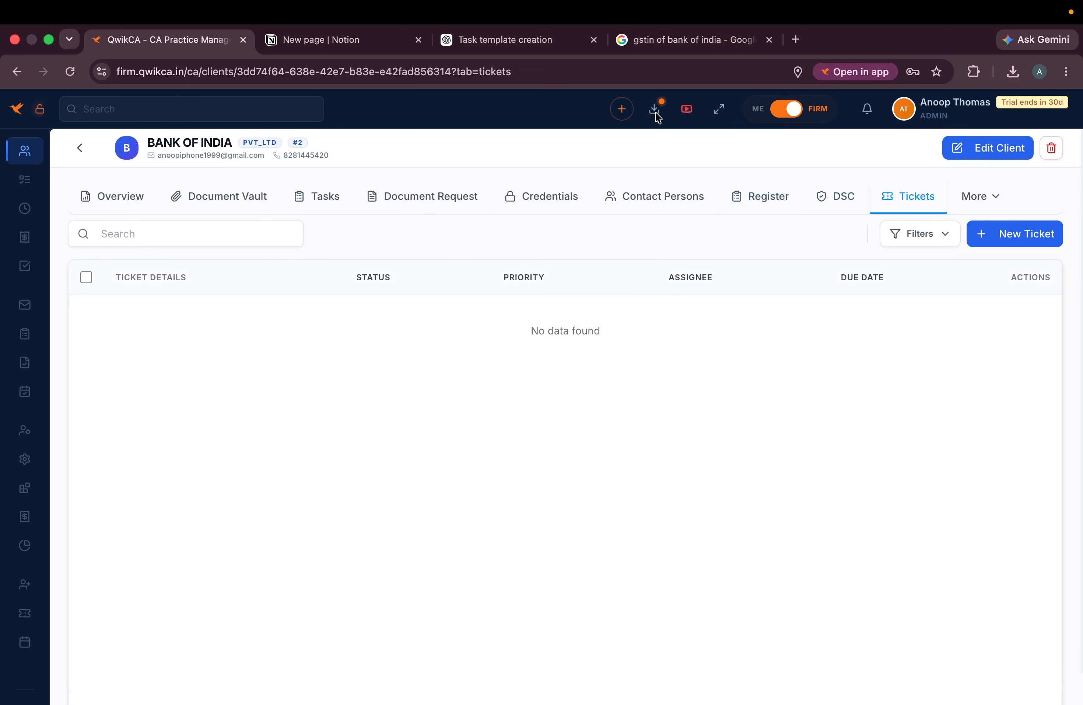
- Highlight the Ticket Management item in Notion and return to the QwikCA client page
{"action": "left_click", "coordinate": [343, 35]}
{"action": "left_click", "coordinate": [247, 366]}
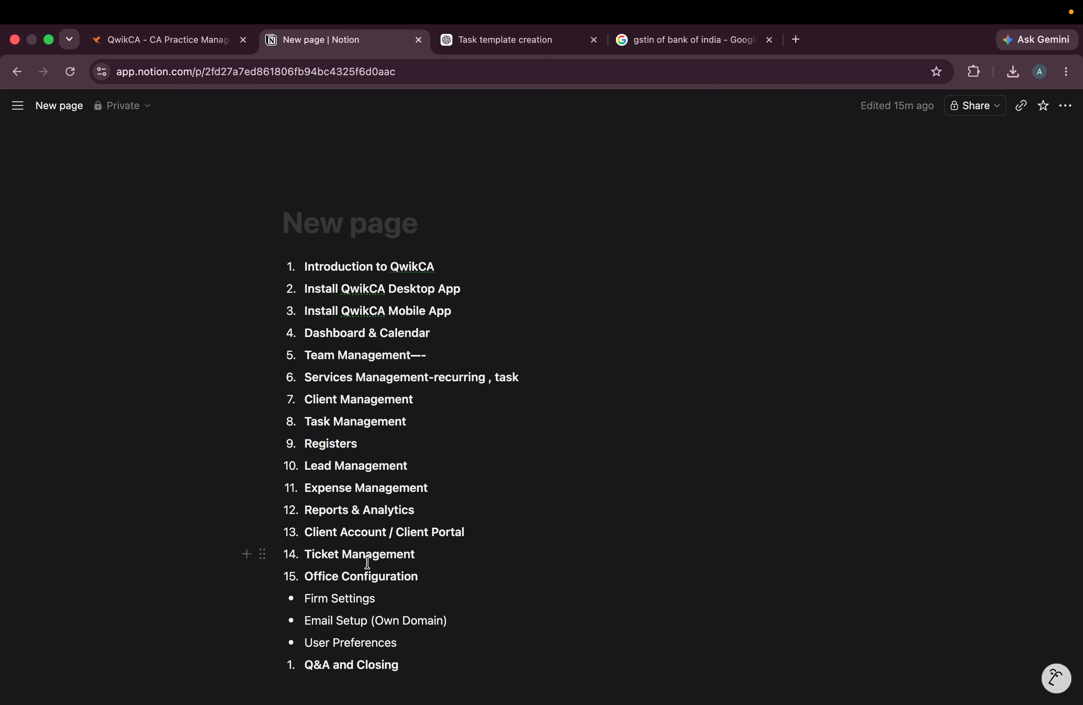
{"action": "left_click_drag", "start_coordinate": [417, 553], "coordinate": [254, 554]}
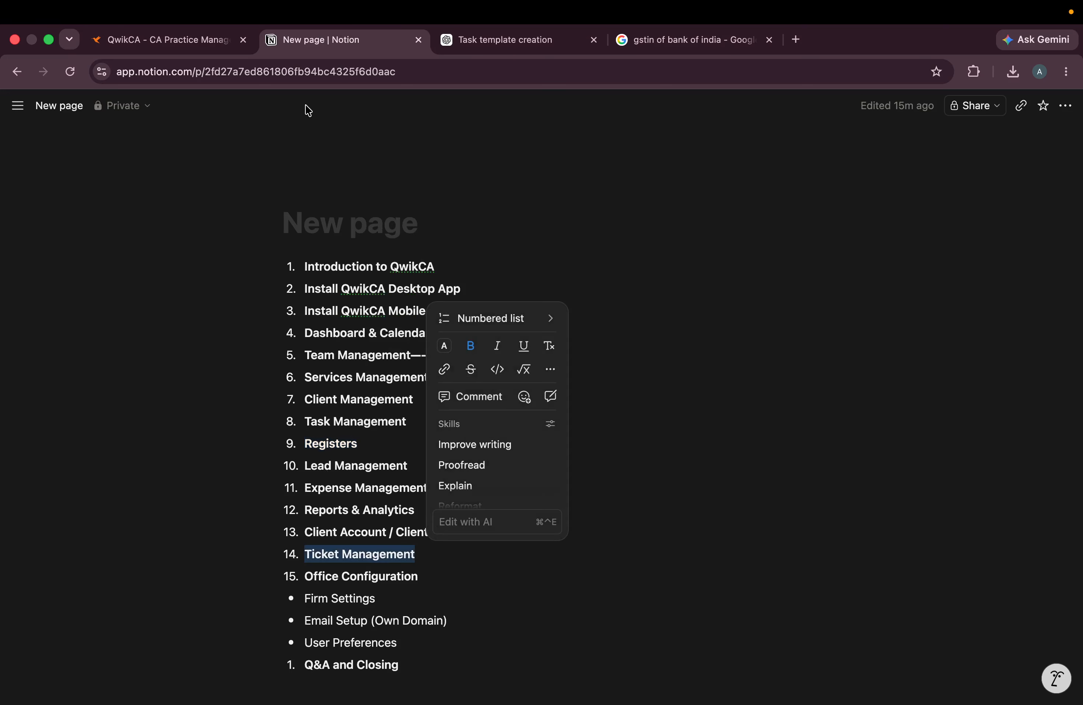
{"action": "left_click", "coordinate": [198, 36]}
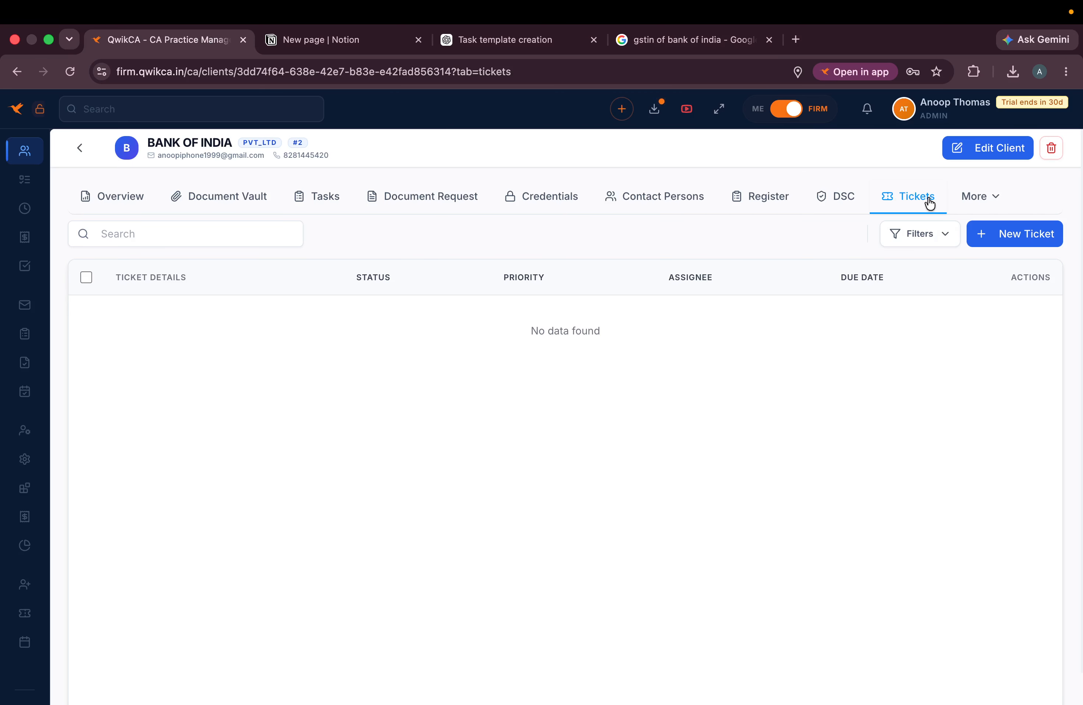
- Collapse Services, view the Tickets list, then open Bank of India from All Clients
{"action": "mouse_move", "coordinate": [23, 509]}
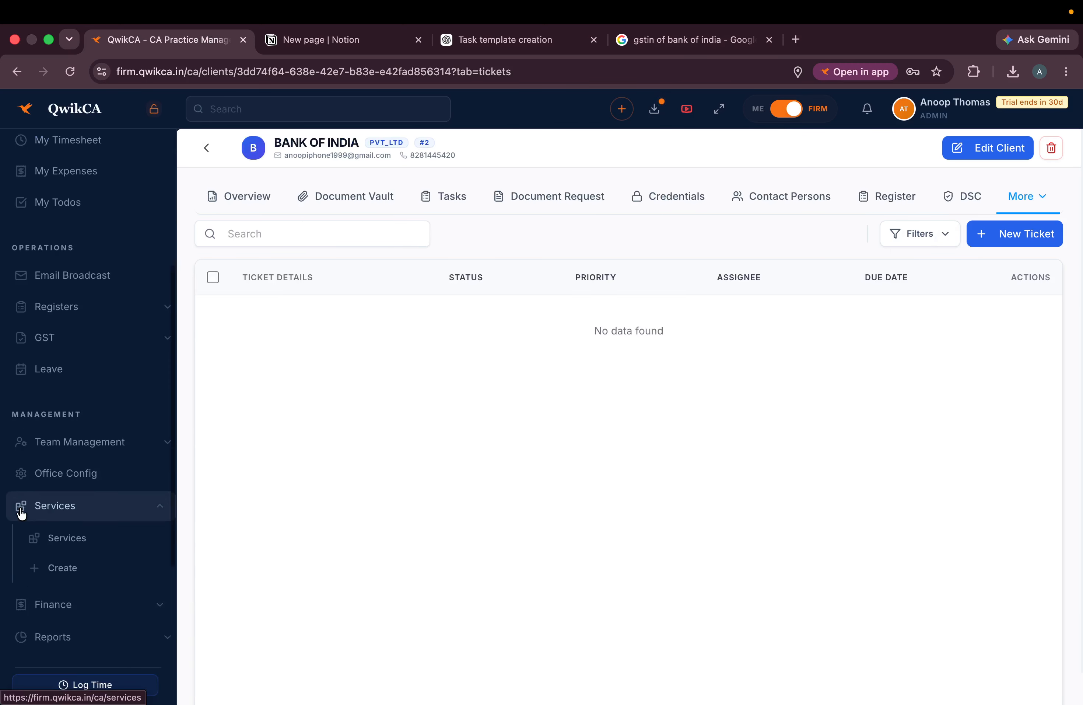
{"action": "scroll", "coordinate": [30, 504], "scroll_direction": "down", "scroll_amount": 2}
{"action": "left_click", "coordinate": [158, 426]}
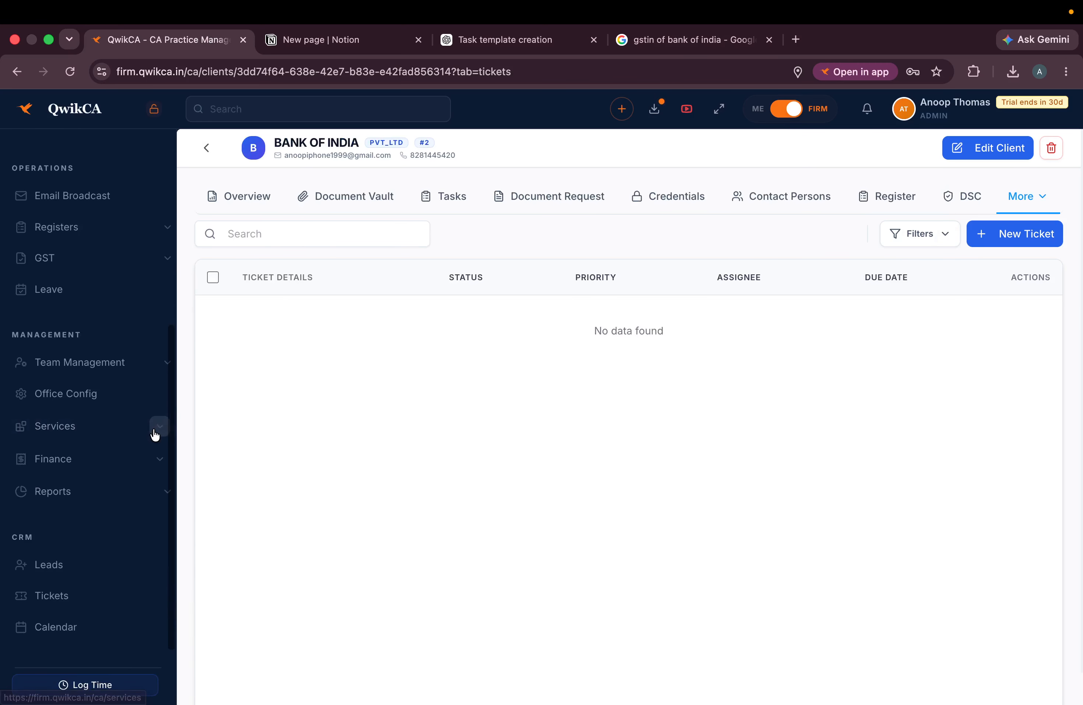
{"action": "left_click", "coordinate": [70, 597]}
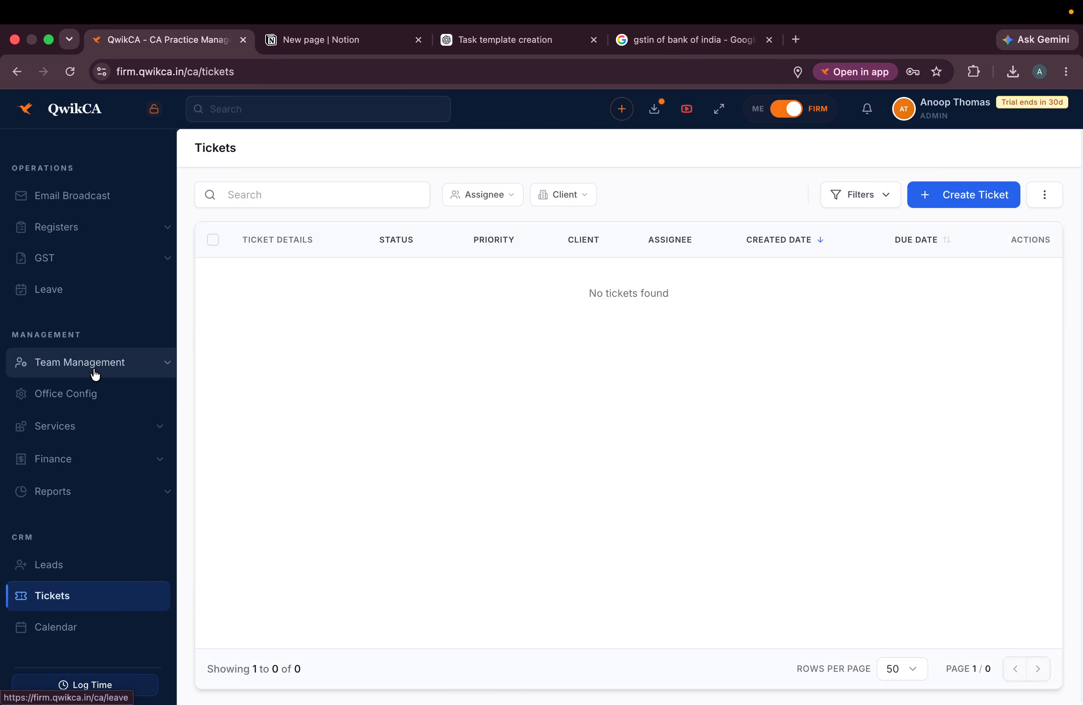
{"action": "scroll", "coordinate": [96, 375], "scroll_direction": "up", "scroll_amount": 5}
{"action": "left_click", "coordinate": [86, 212]}
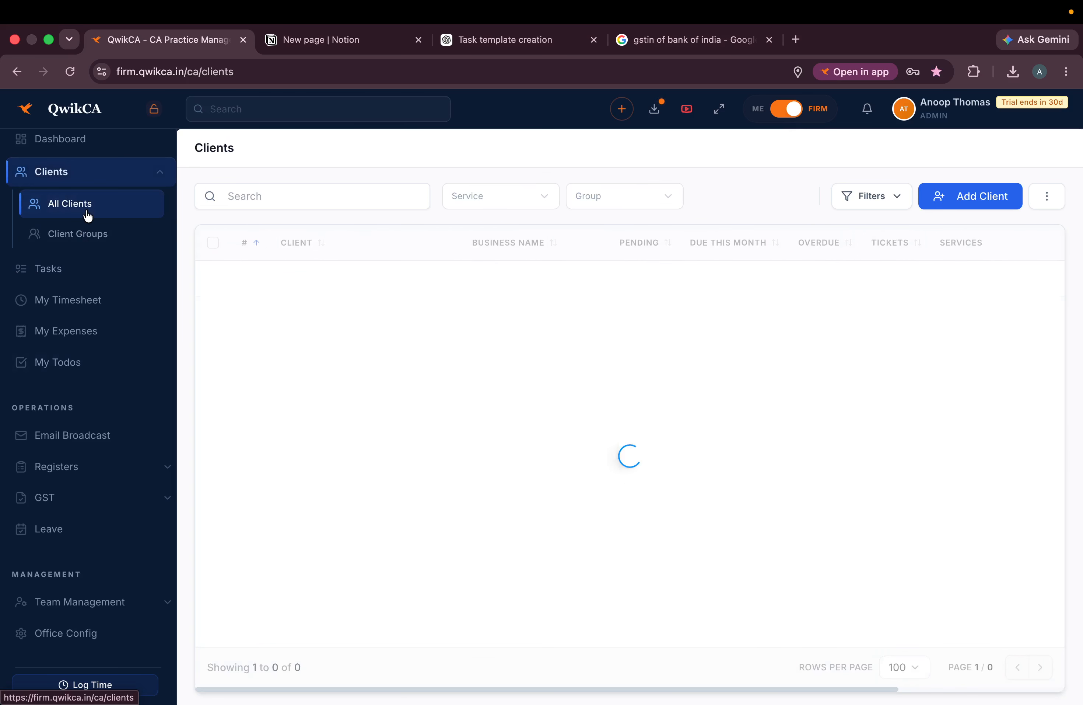
{"action": "left_click", "coordinate": [213, 312]}
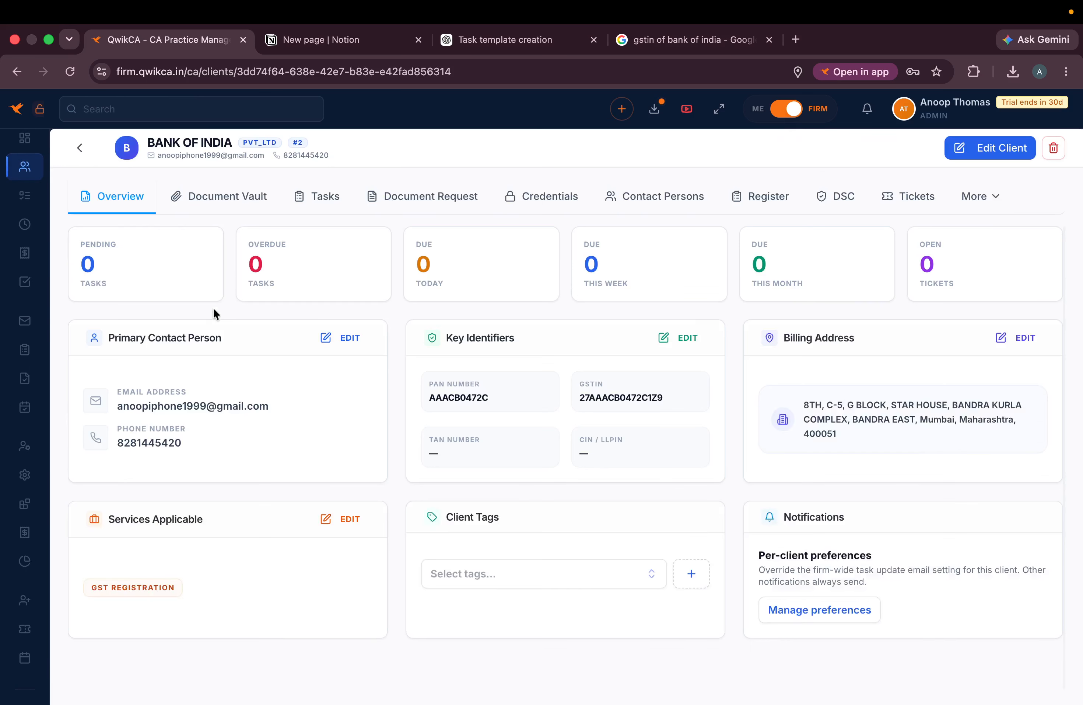
- Browse Bank of India's DSC, register, tickets, contacts, credentials, requests and tasks tabs, ending on Document Vault
{"action": "left_click", "coordinate": [812, 195]}
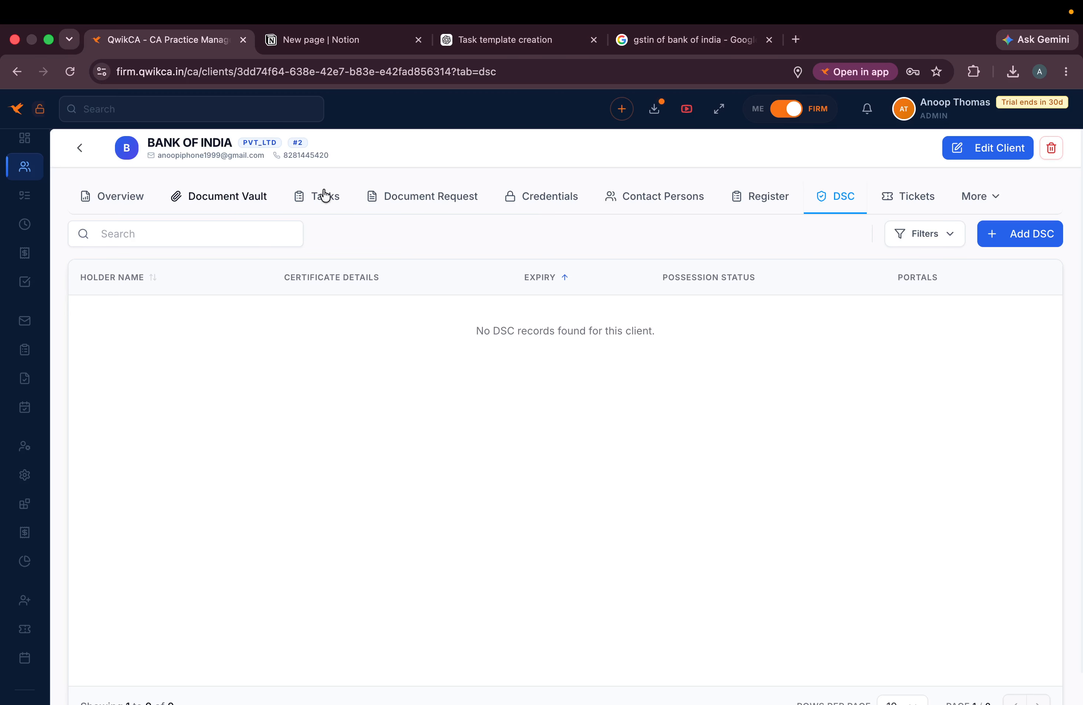
{"action": "left_click", "coordinate": [761, 202]}
{"action": "left_click", "coordinate": [831, 201]}
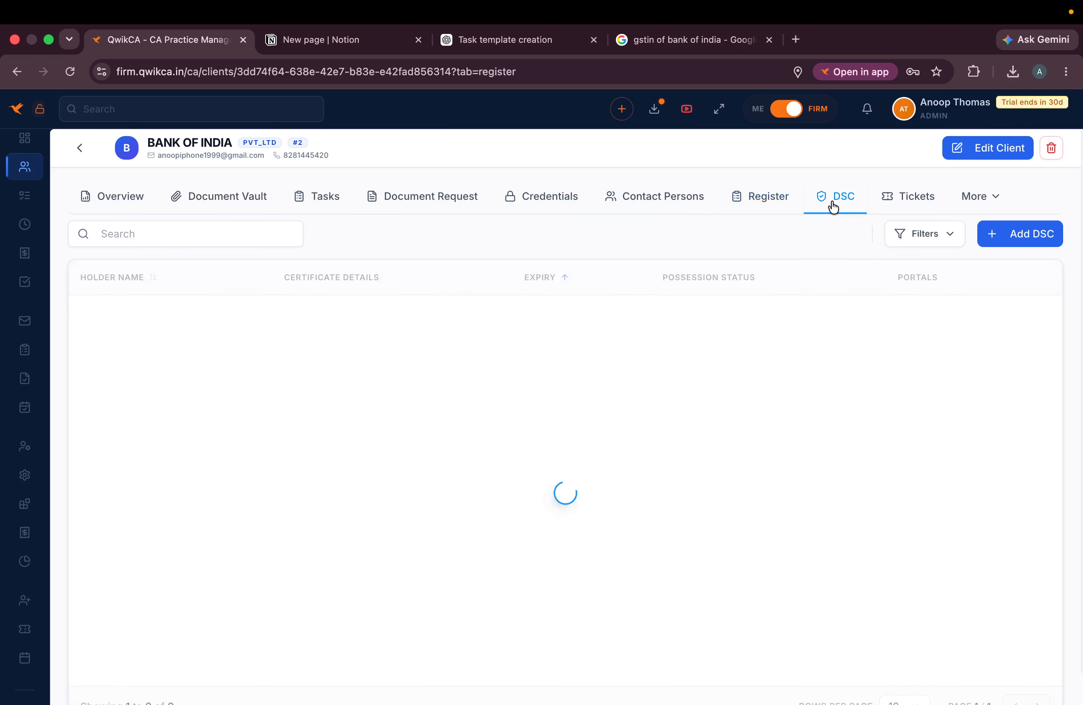
{"action": "left_click", "coordinate": [947, 205]}
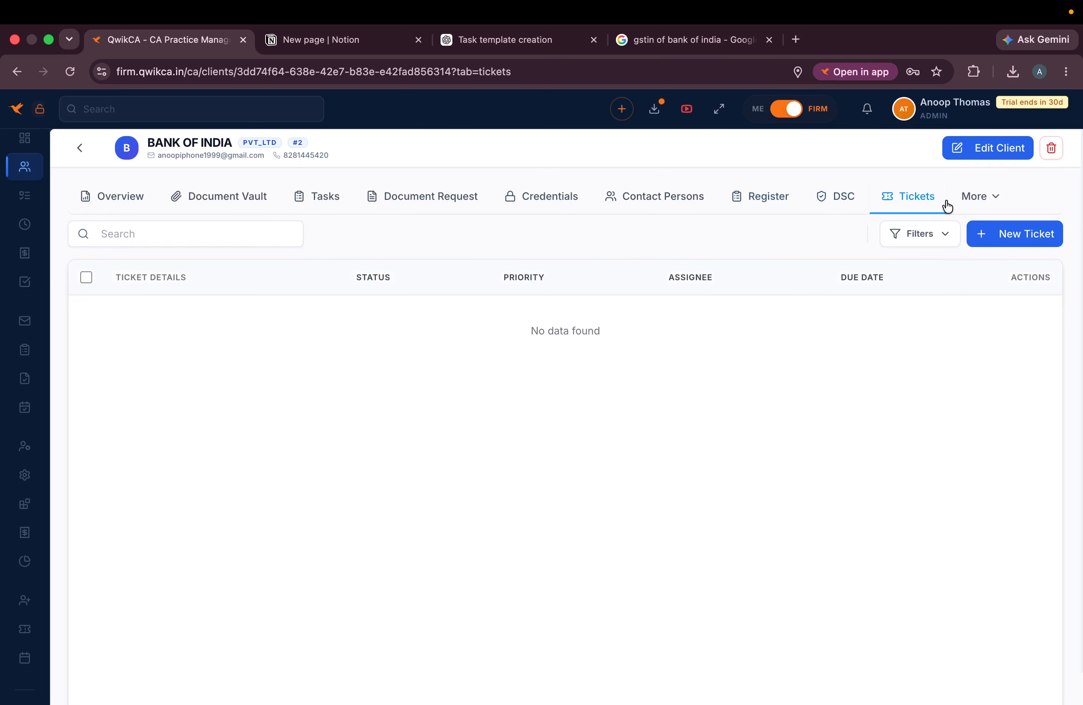
{"action": "left_click", "coordinate": [677, 201]}
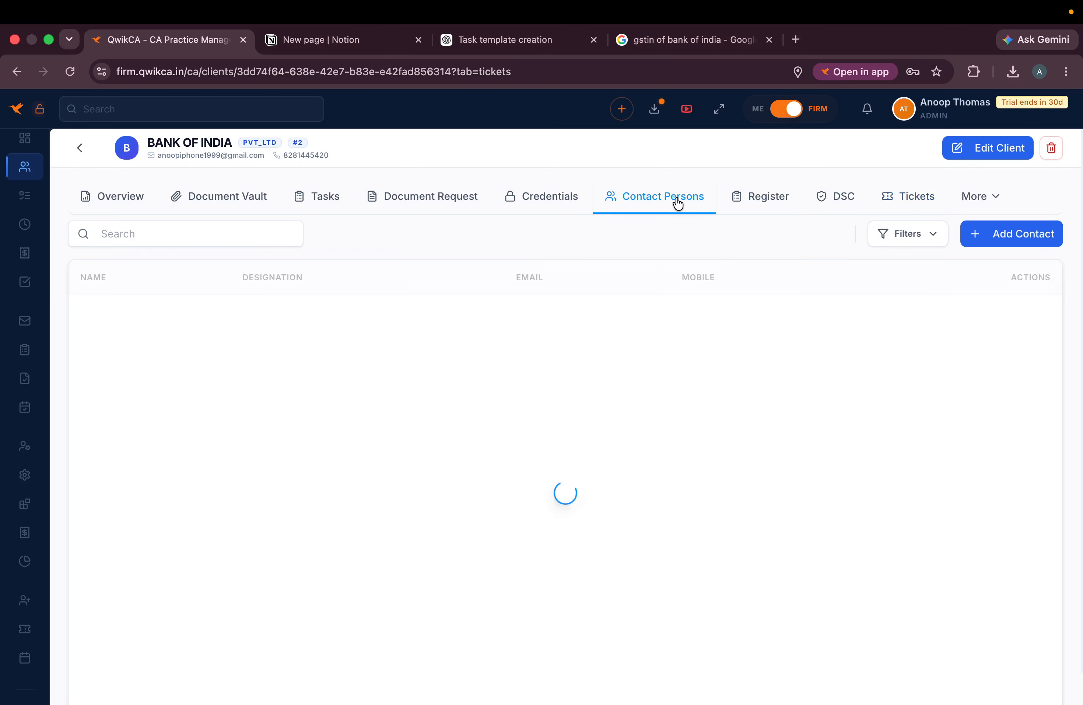
{"action": "left_click", "coordinate": [508, 201]}
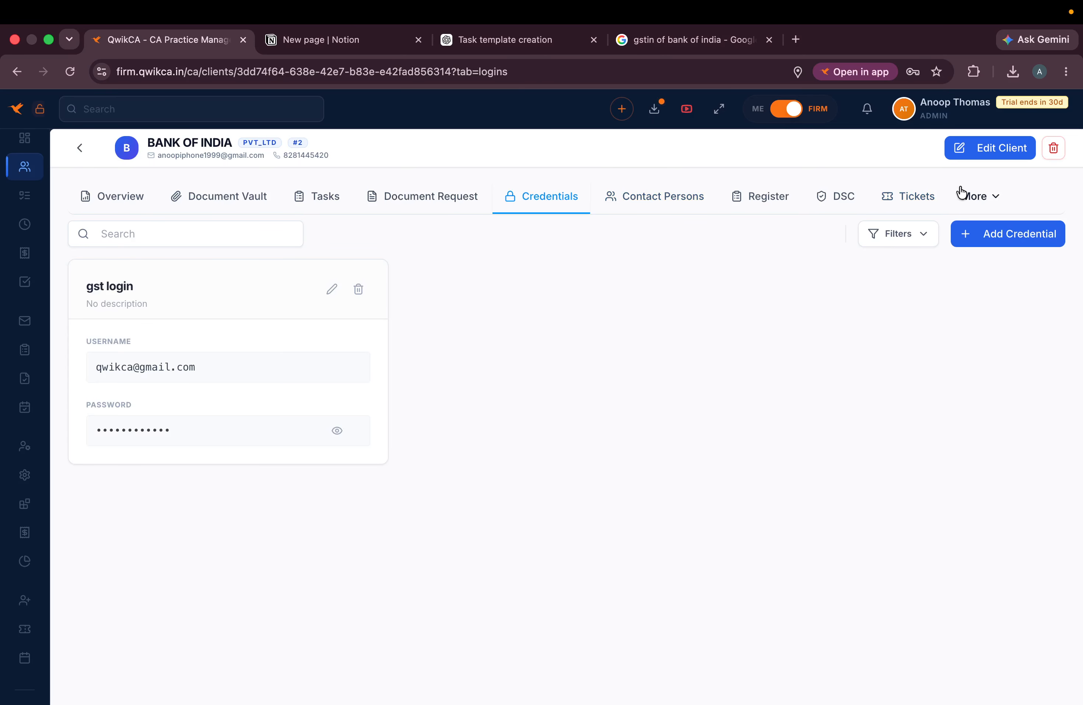
{"action": "left_click", "coordinate": [423, 197]}
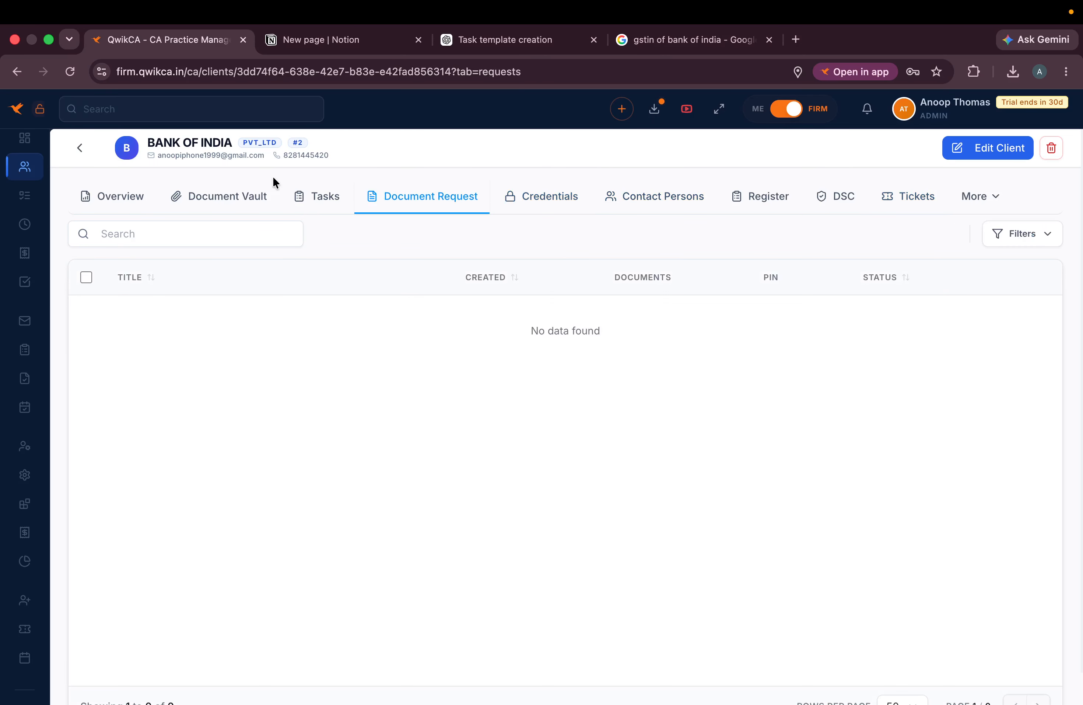
{"action": "left_click", "coordinate": [304, 200]}
{"action": "left_click", "coordinate": [429, 201]}
{"action": "left_click", "coordinate": [224, 197]}
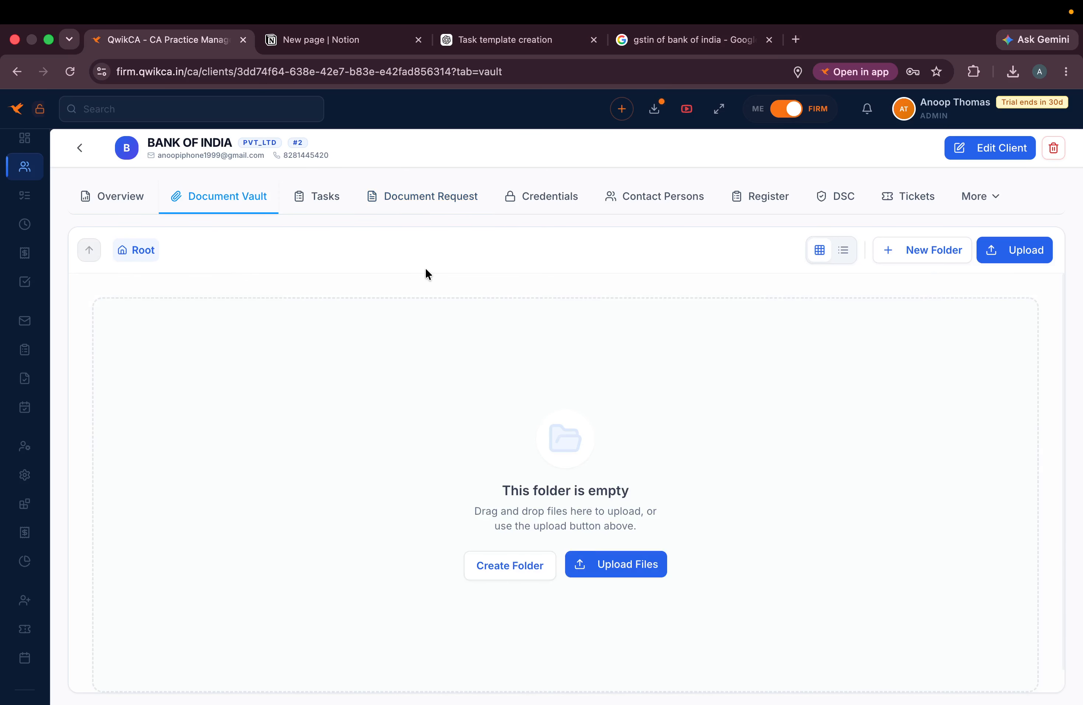
- Create a 2026-2027 folder in the vault and upload a jpeg image into it
{"action": "left_click", "coordinate": [517, 566]}
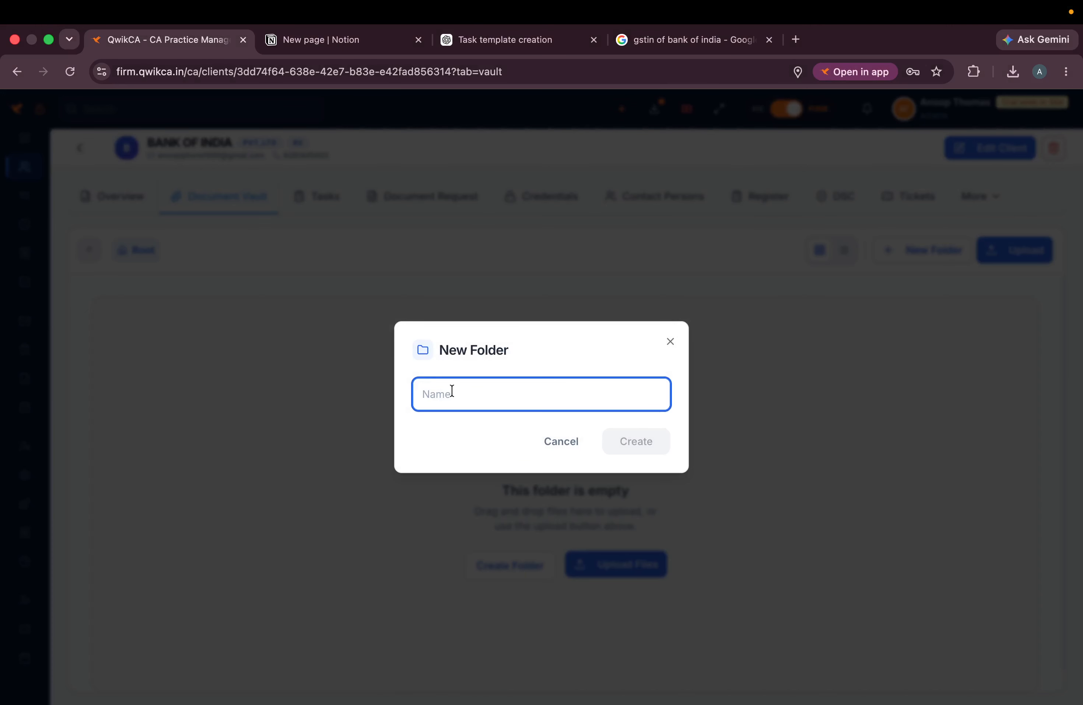
{"action": "type", "text": "2026-2027"}
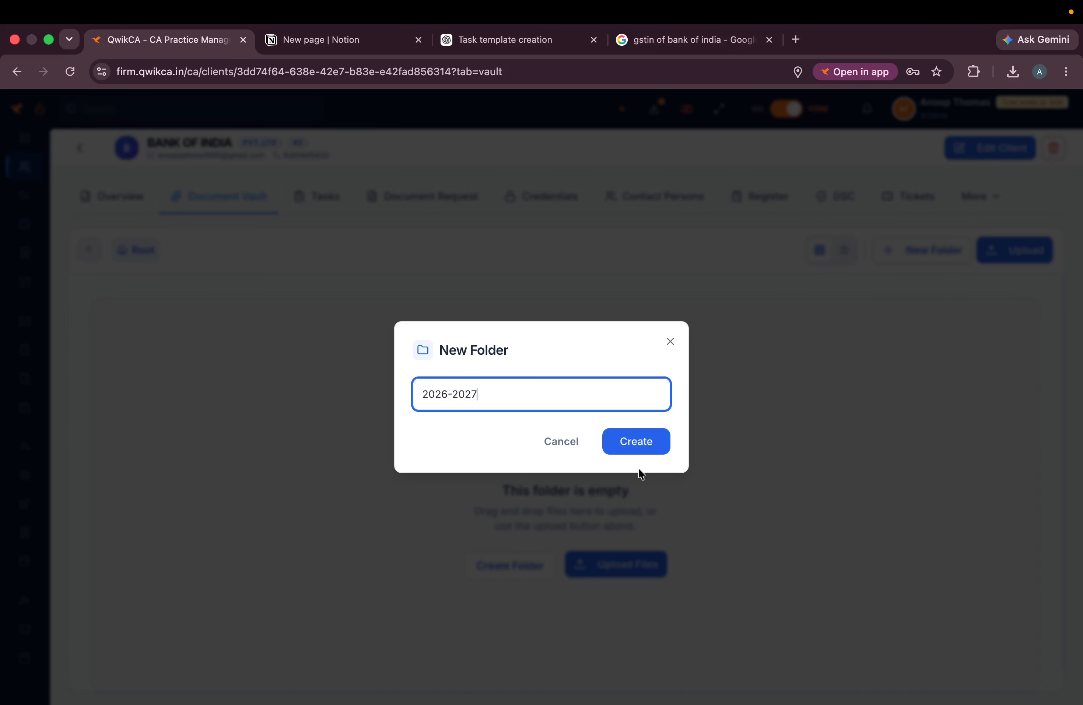
{"action": "left_click", "coordinate": [659, 450]}
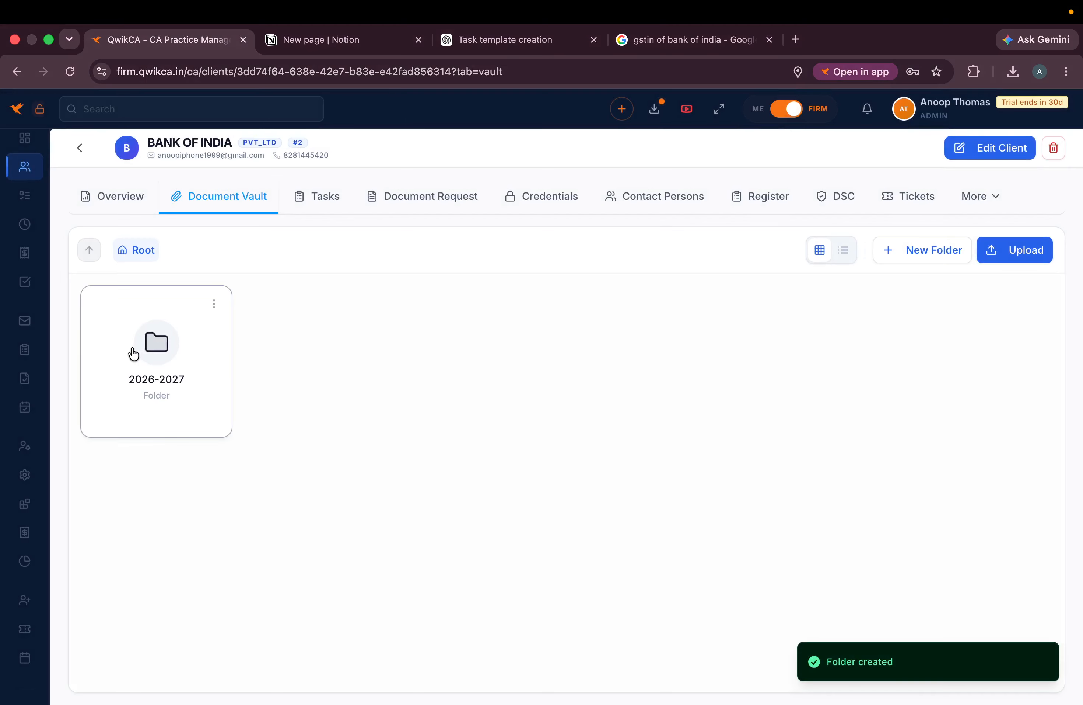
{"action": "double_click", "coordinate": [137, 351]}
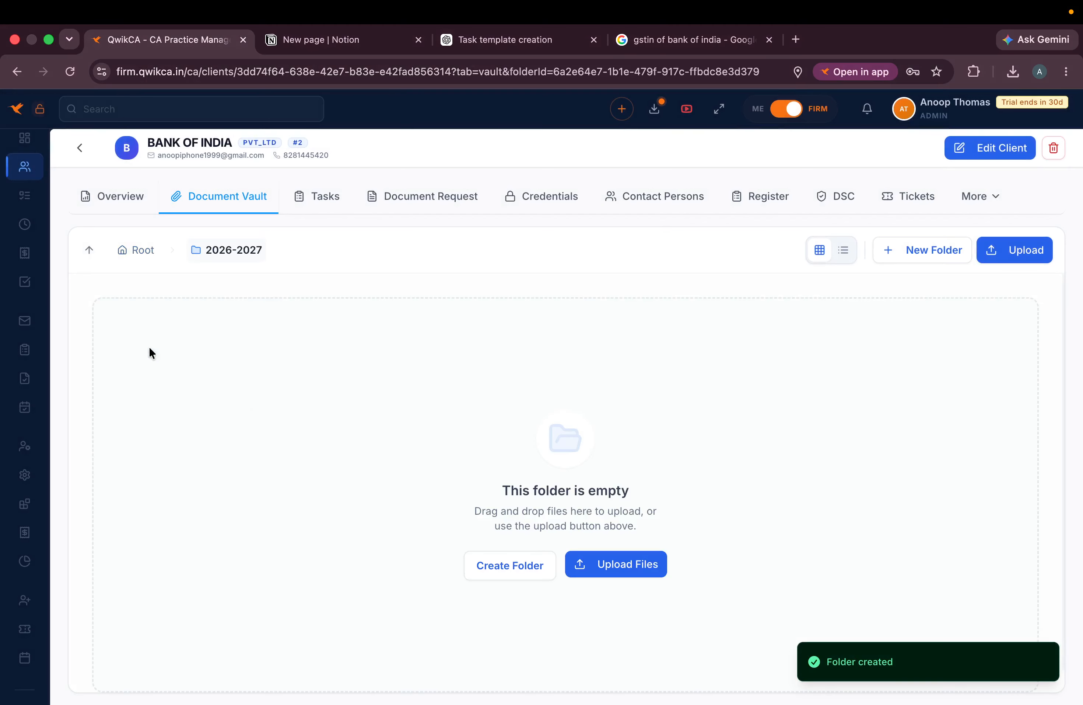
{"action": "left_click", "coordinate": [1048, 251]}
{"action": "double_click", "coordinate": [398, 293]}
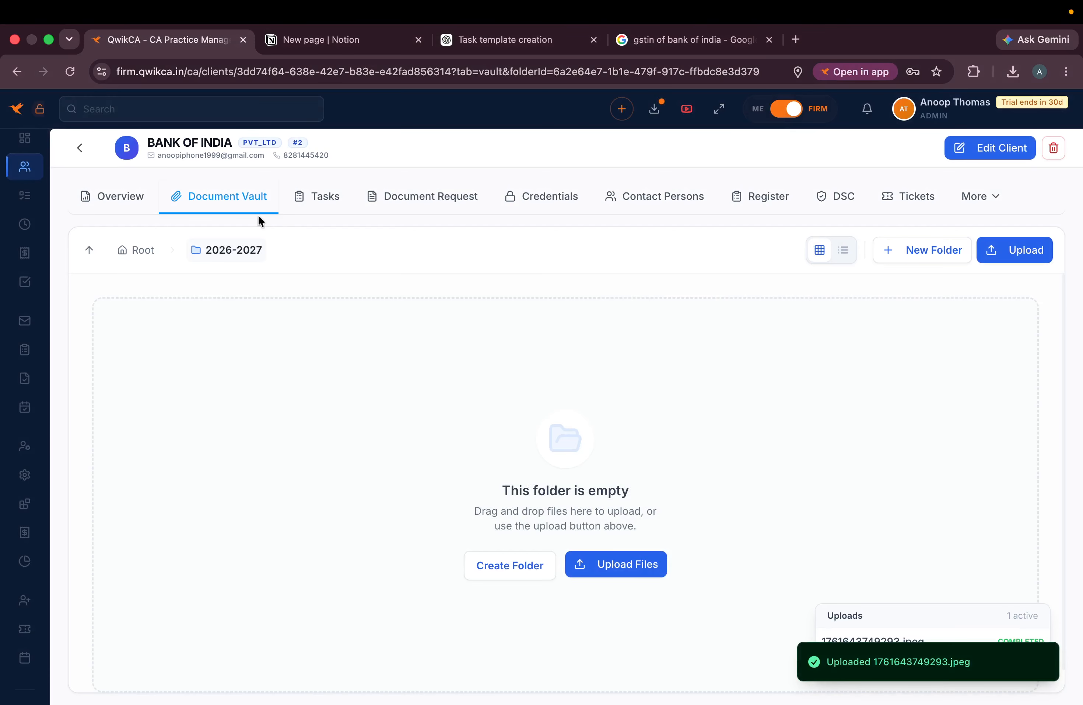
- Confirm the upload in 2026-2027, return to the vault root, and open More > Filings
{"action": "left_click", "coordinate": [136, 250]}
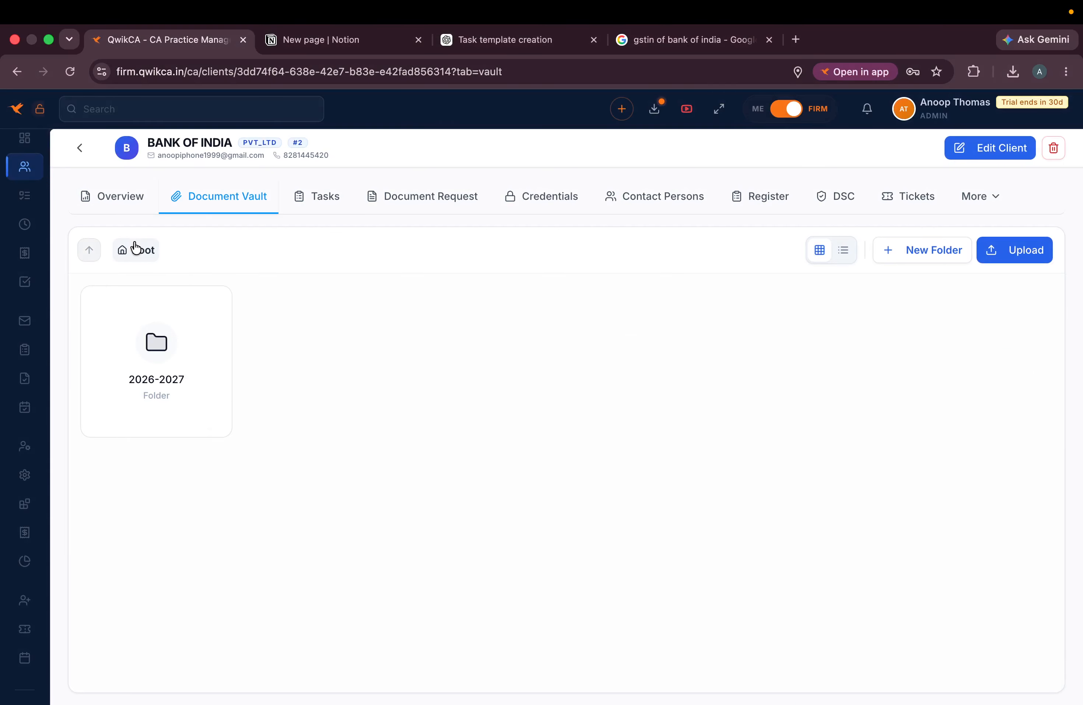
{"action": "left_click", "coordinate": [182, 349]}
{"action": "left_click", "coordinate": [133, 248]}
{"action": "left_click", "coordinate": [983, 195]}
{"action": "left_click", "coordinate": [943, 235]}
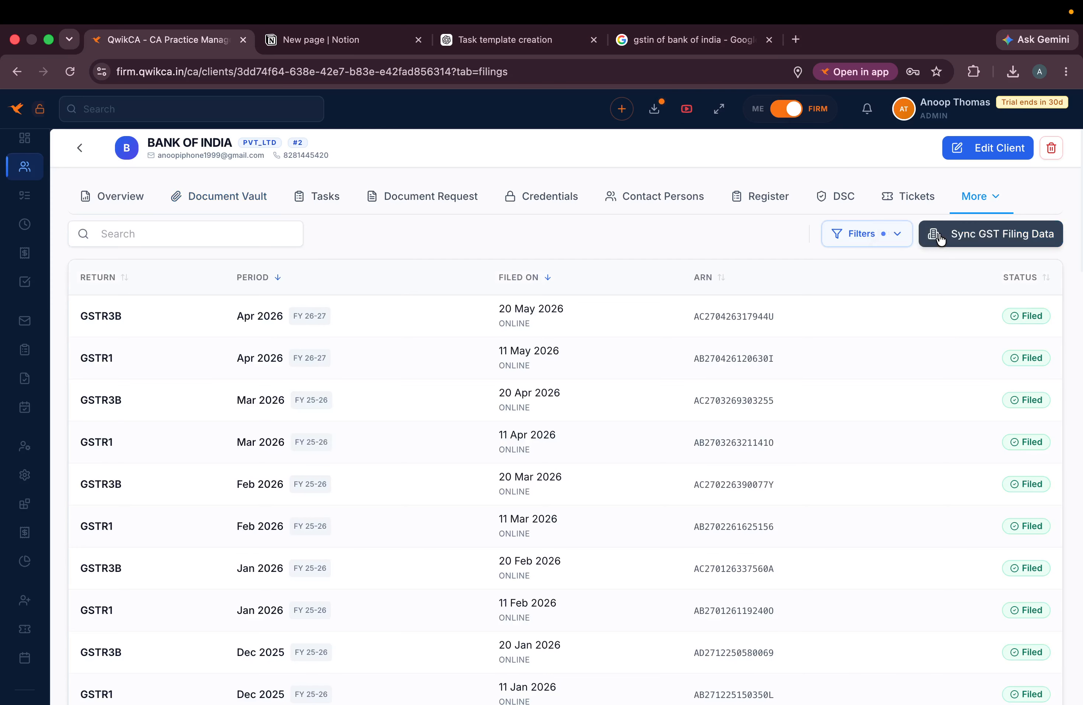
- Sync Bank of India's GST filing data and look through its Client Portal and GST Info pages
{"action": "left_click", "coordinate": [969, 246]}
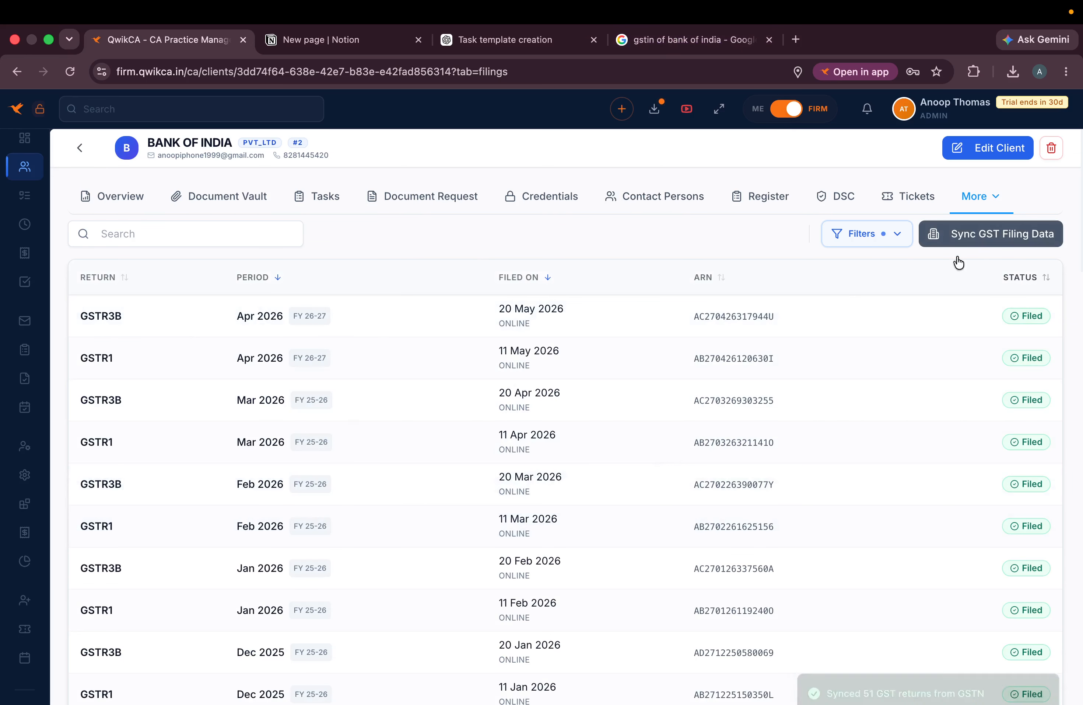
{"action": "left_click", "coordinate": [988, 197]}
{"action": "left_click", "coordinate": [936, 258]}
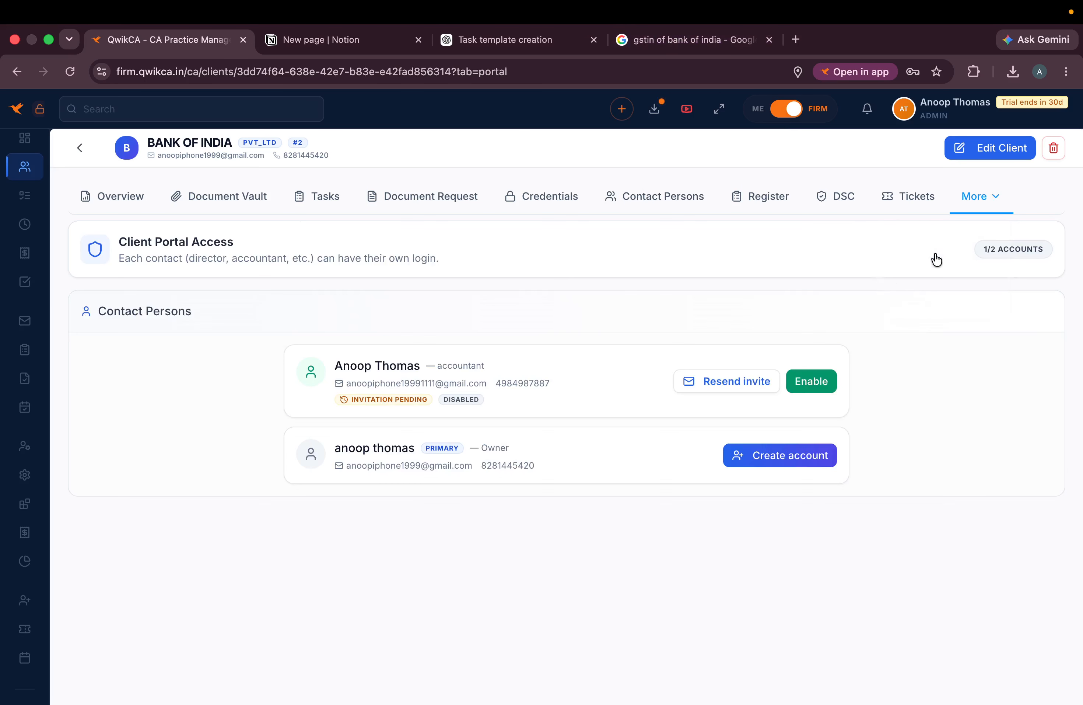
{"action": "left_click", "coordinate": [982, 195]}
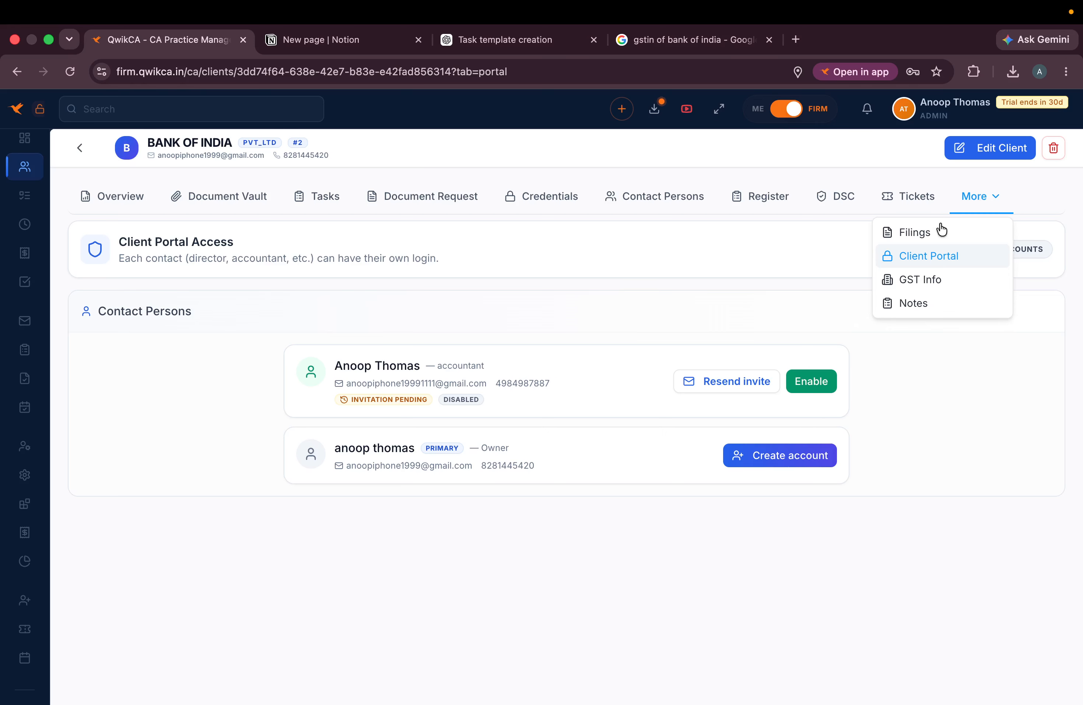
{"action": "left_click", "coordinate": [922, 279]}
- Write and save a new note in Bank of India's Notes
{"action": "left_click", "coordinate": [976, 201]}
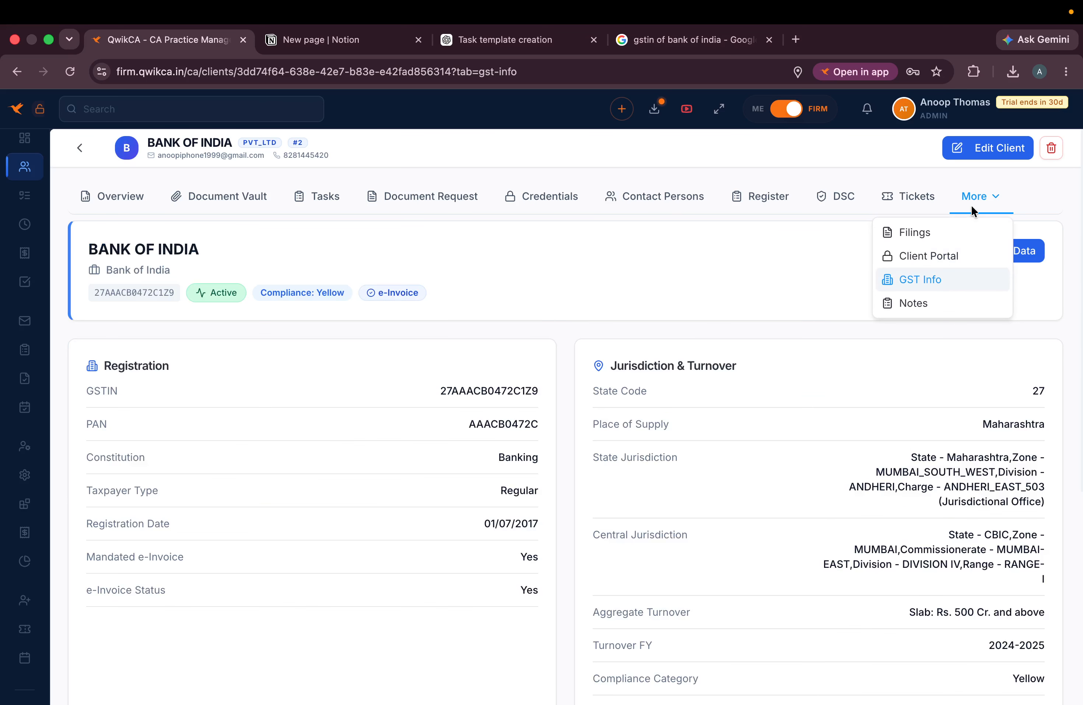
{"action": "left_click", "coordinate": [914, 305]}
{"action": "left_click", "coordinate": [442, 295]}
{"action": "type", "text": "note"}
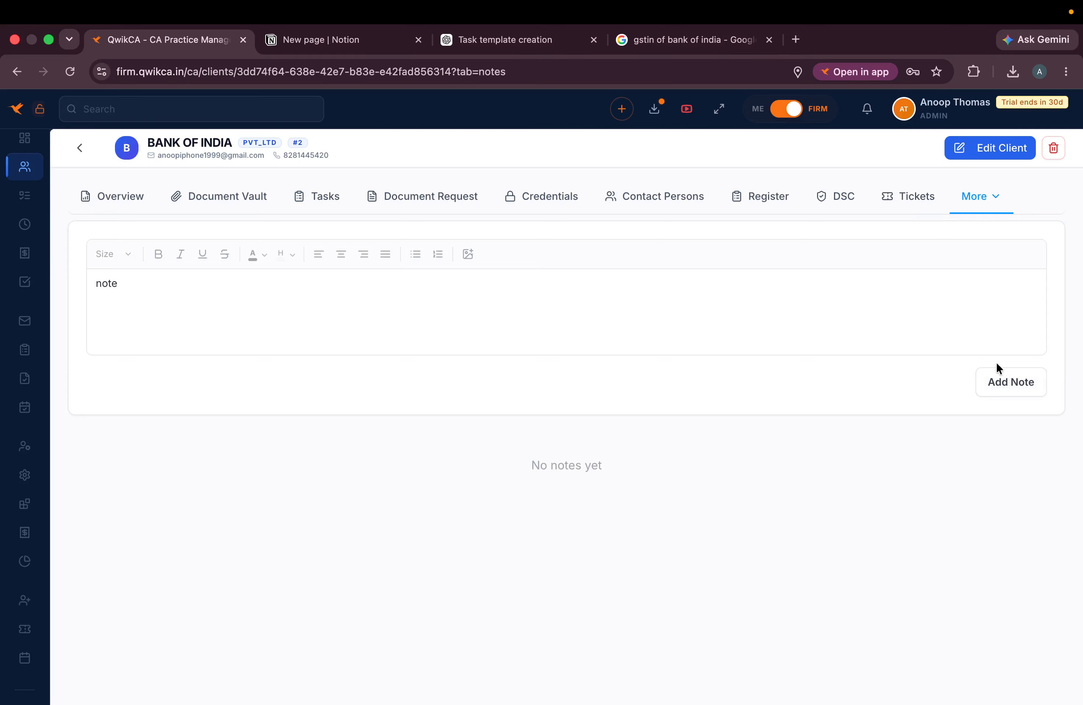
{"action": "left_click", "coordinate": [1013, 375]}
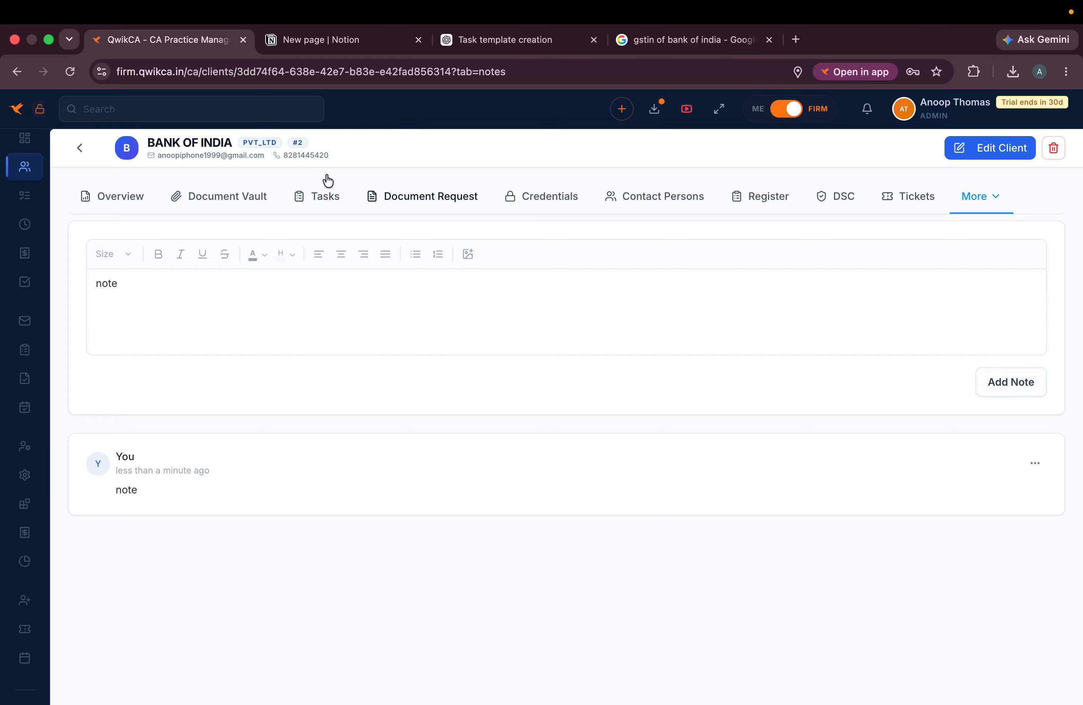
{"action": "left_click", "coordinate": [126, 149]}
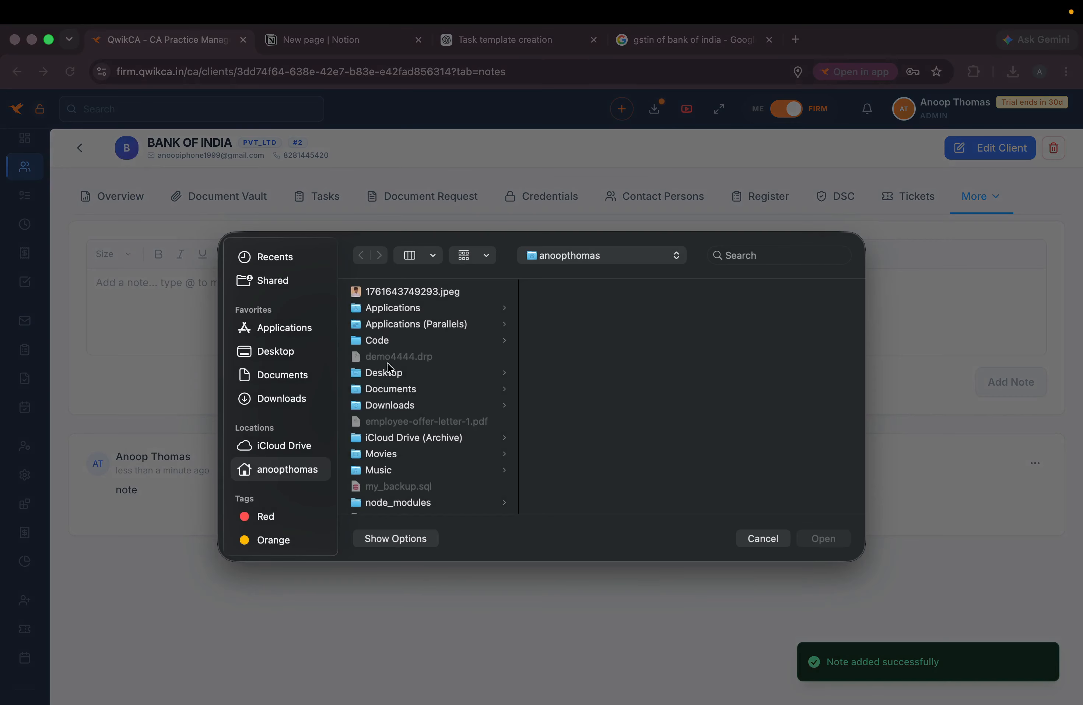
{"action": "double_click", "coordinate": [405, 293]}
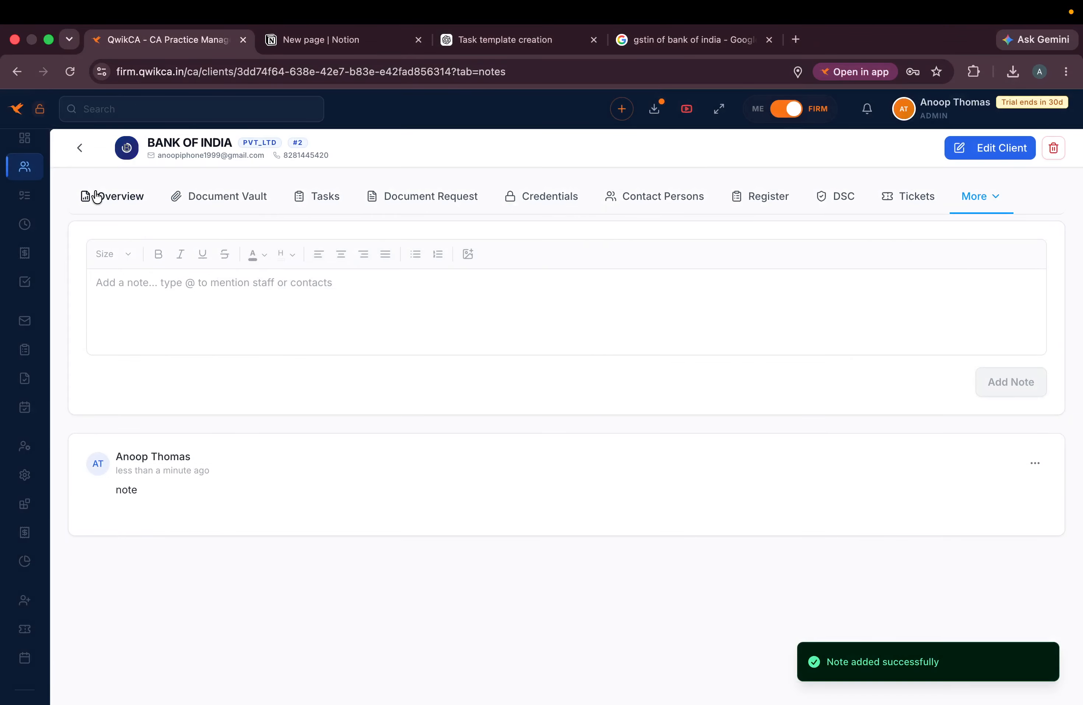
{"action": "left_click", "coordinate": [79, 147]}
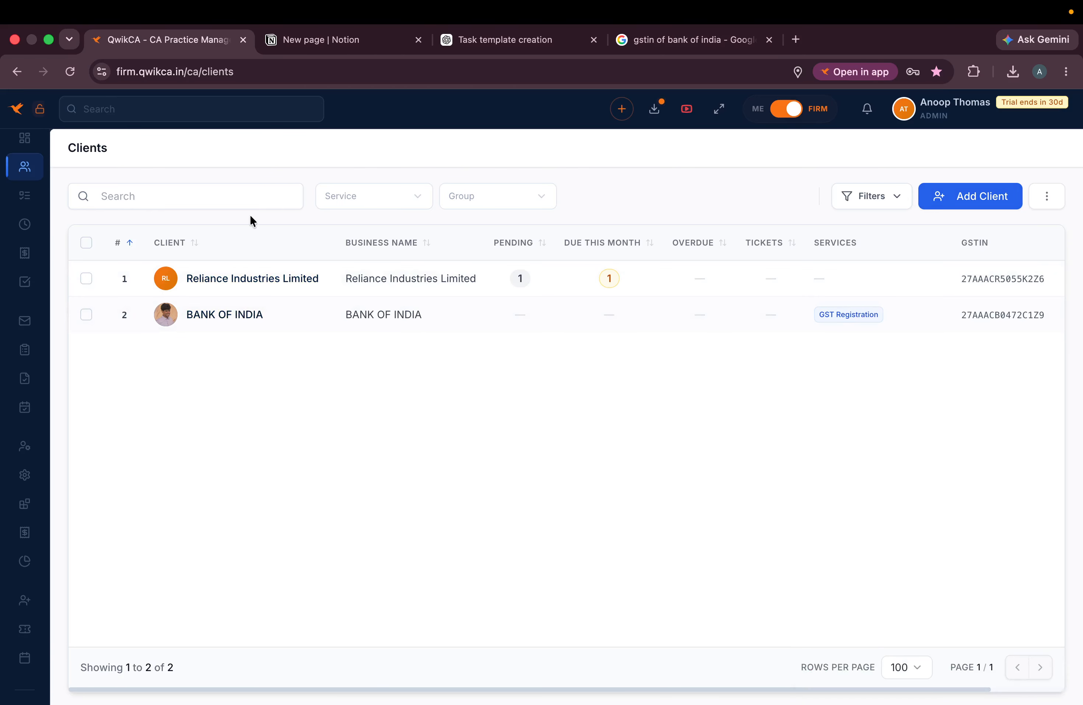
- Sign out and log back in with the suggested test account e-mail and its password
{"action": "left_click", "coordinate": [939, 118]}
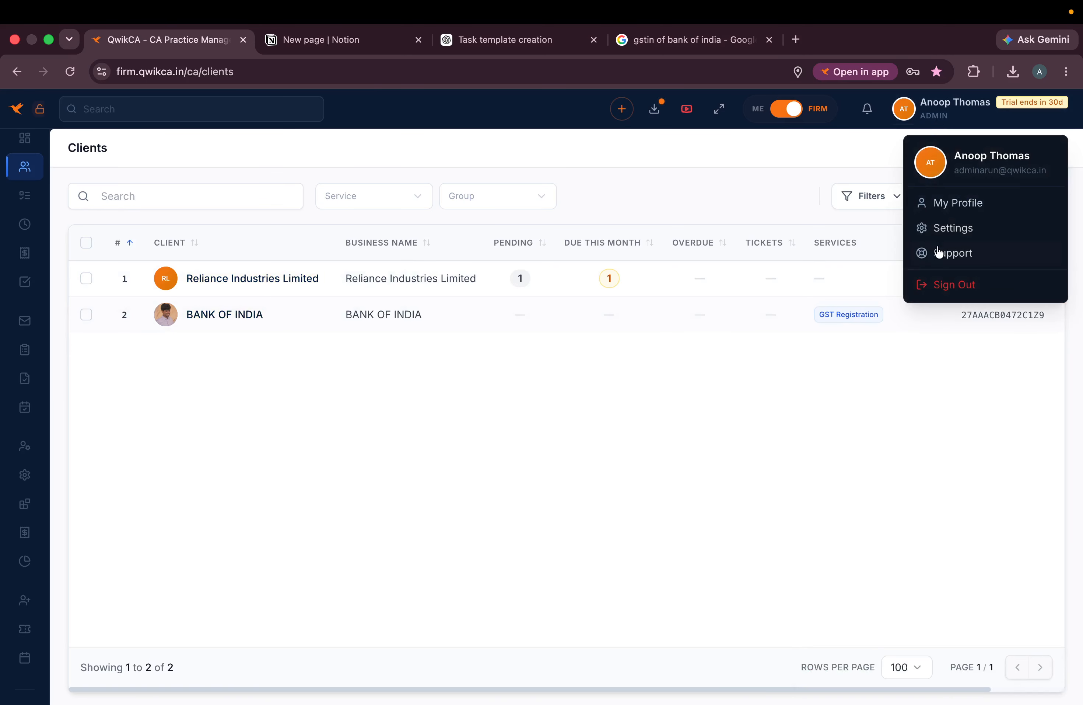
{"action": "left_click", "coordinate": [951, 283]}
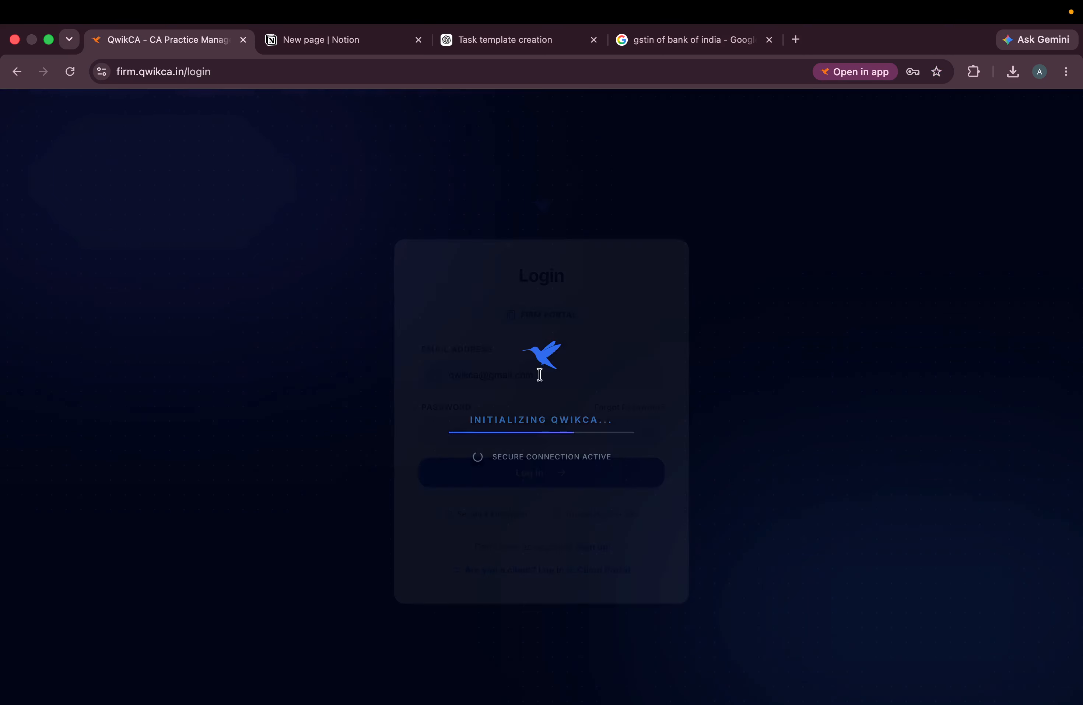
{"action": "left_click_drag", "start_coordinate": [553, 375], "coordinate": [356, 378]}
{"action": "key", "text": "BackSpace"}
{"action": "type", "text": "test"}
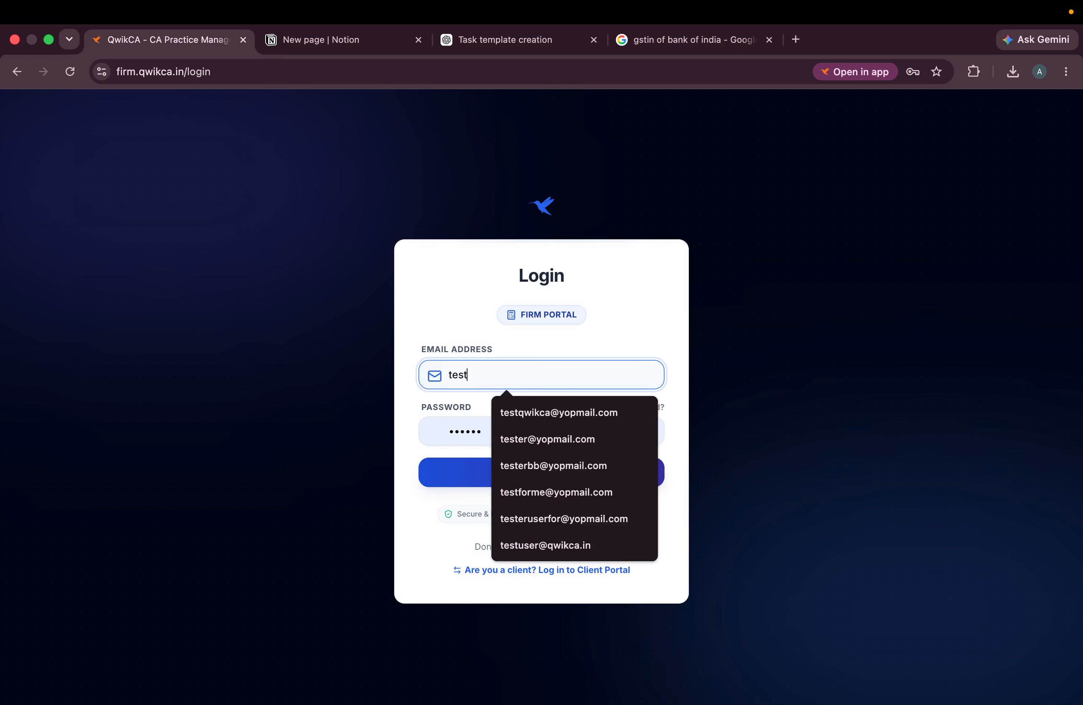
{"action": "left_click", "coordinate": [537, 411]}
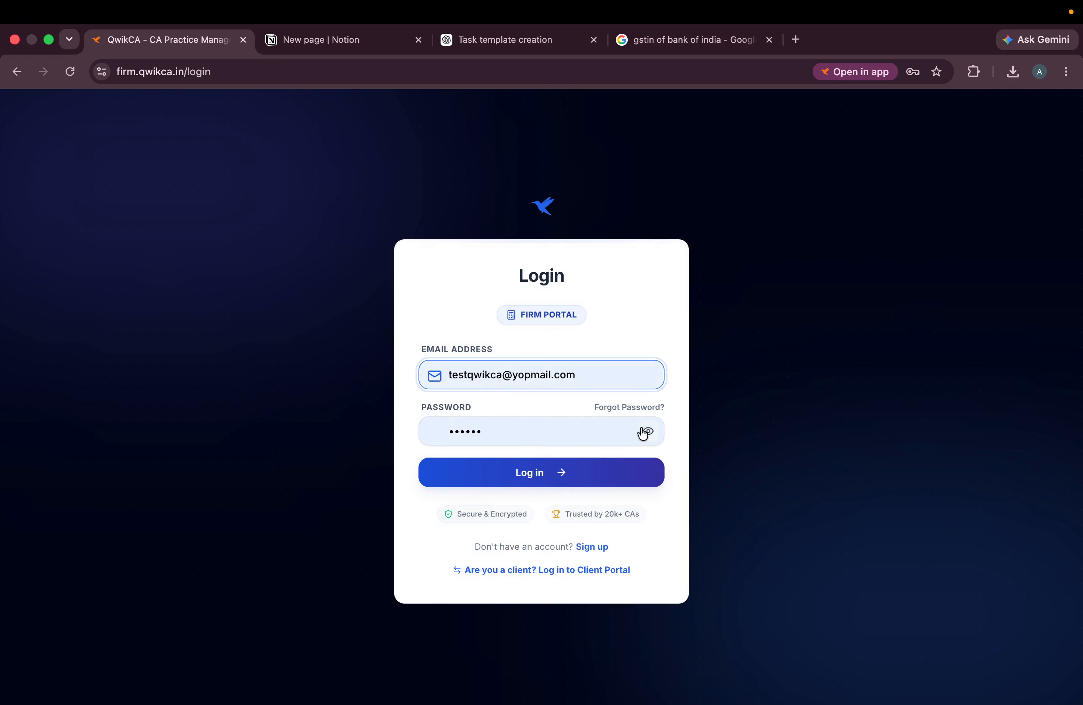
{"action": "left_click", "coordinate": [430, 431]}
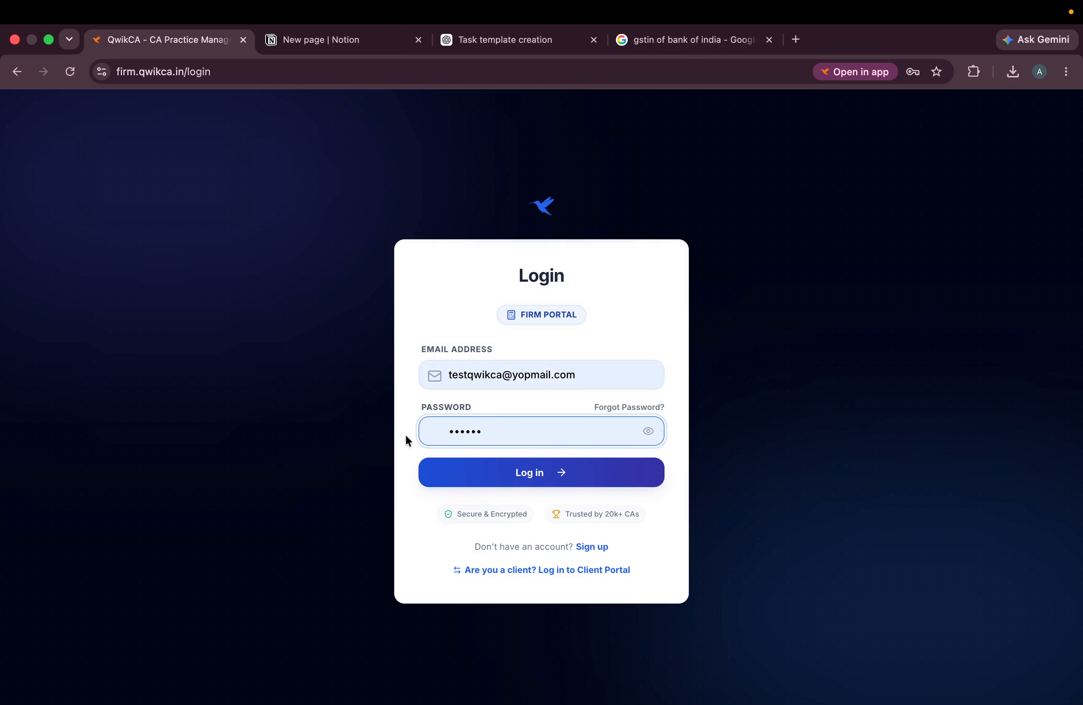
{"action": "key", "text": "super+a"}
{"action": "key", "text": "BackSpace"}
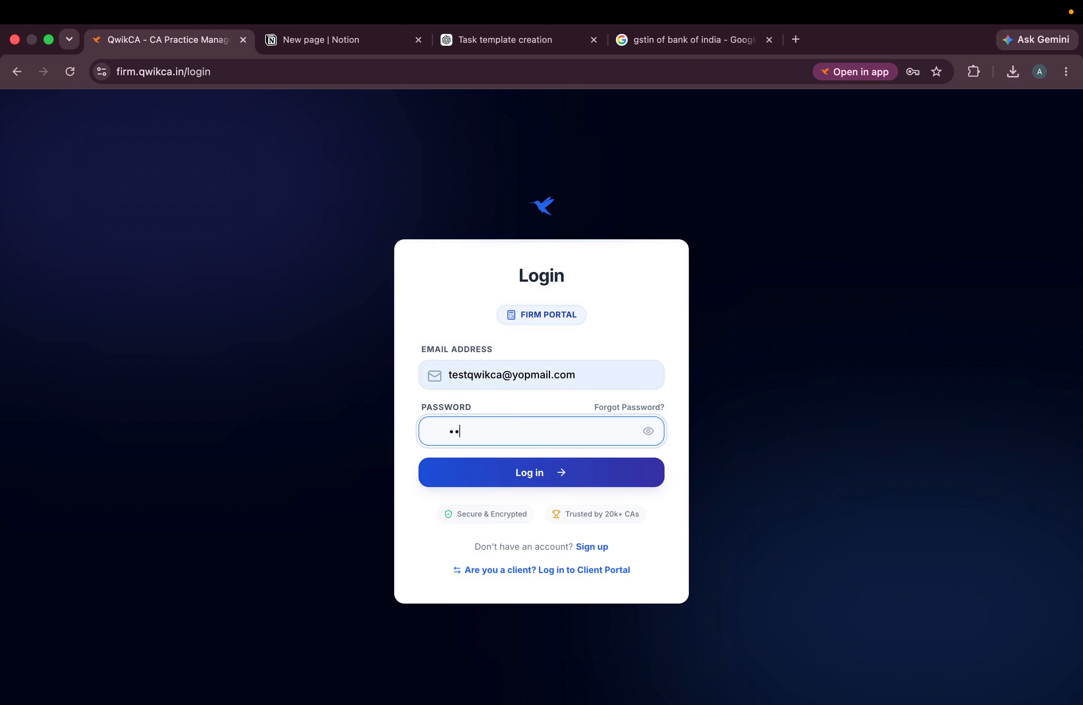
{"action": "key", "text": "Return"}
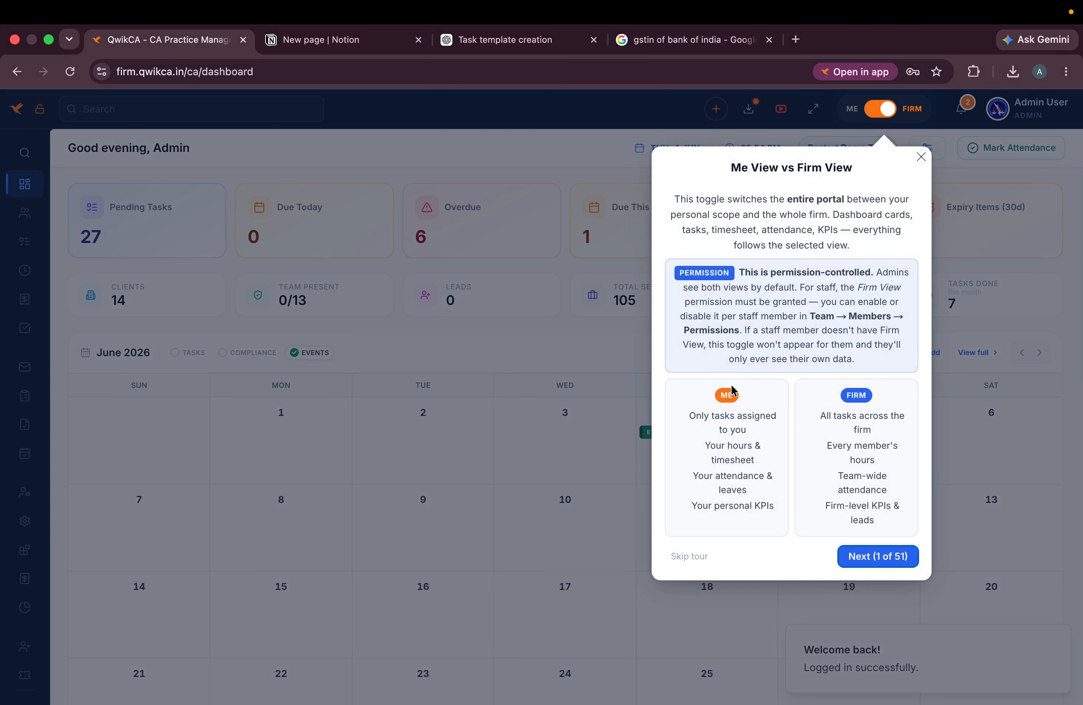
- Dismiss the welcome tour and go to the Clients list via the Tasks board
{"action": "left_click", "coordinate": [693, 559]}
{"action": "mouse_move", "coordinate": [56, 241]}
{"action": "left_click", "coordinate": [68, 278]}
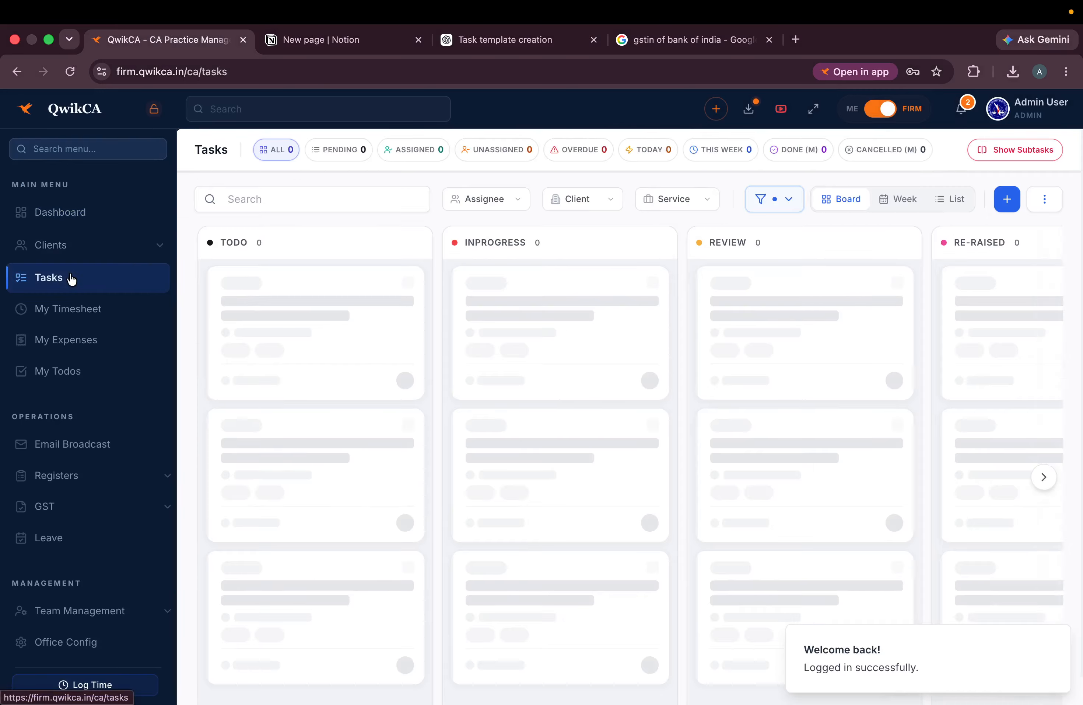
{"action": "left_click", "coordinate": [58, 244]}
{"action": "scroll", "coordinate": [310, 484], "scroll_direction": "down", "scroll_amount": 5}
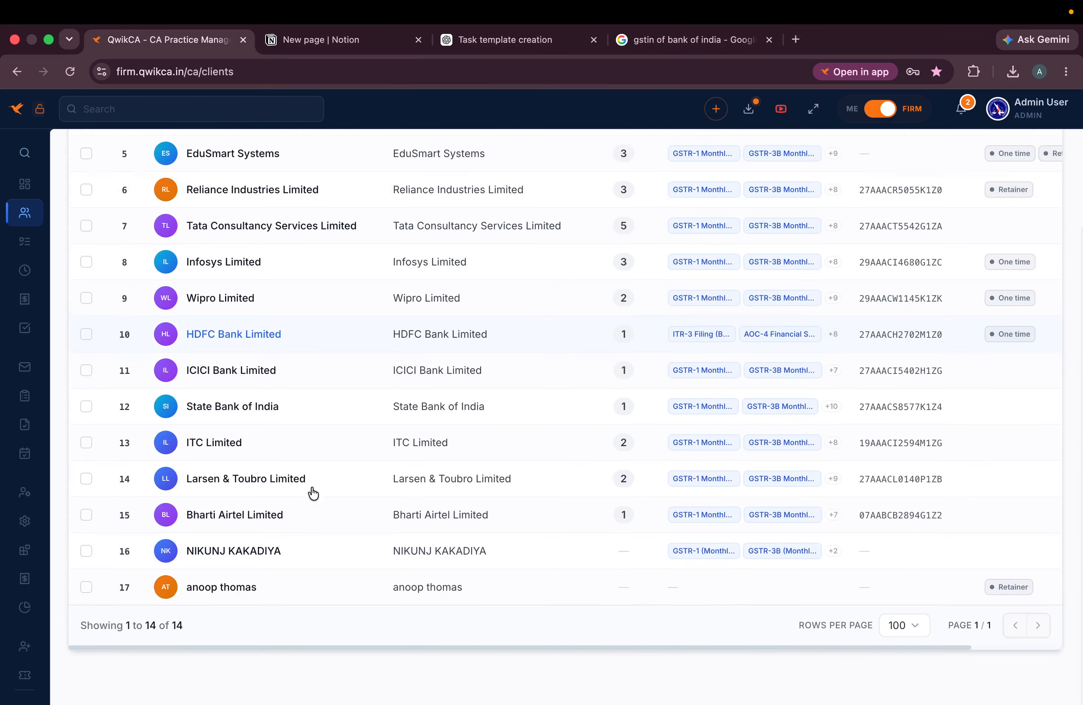
{"action": "scroll", "coordinate": [314, 479], "scroll_direction": "up", "scroll_amount": 1}
{"action": "scroll", "coordinate": [314, 480], "scroll_direction": "down", "scroll_amount": 3}
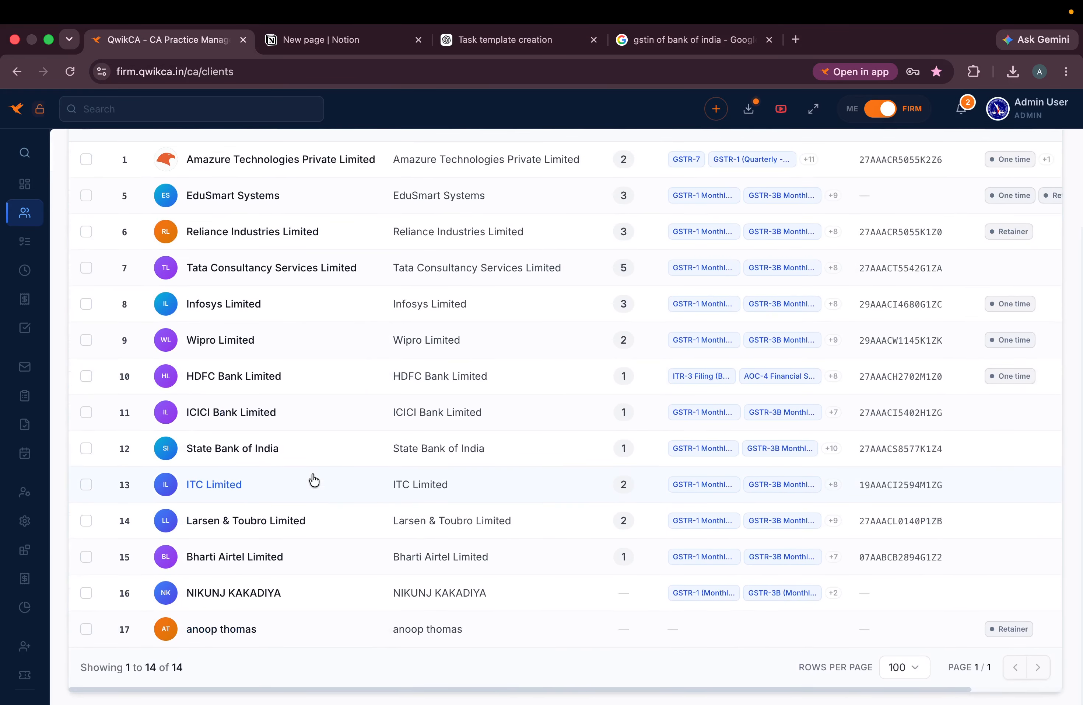
{"action": "scroll", "coordinate": [314, 480], "scroll_direction": "up", "scroll_amount": 3}
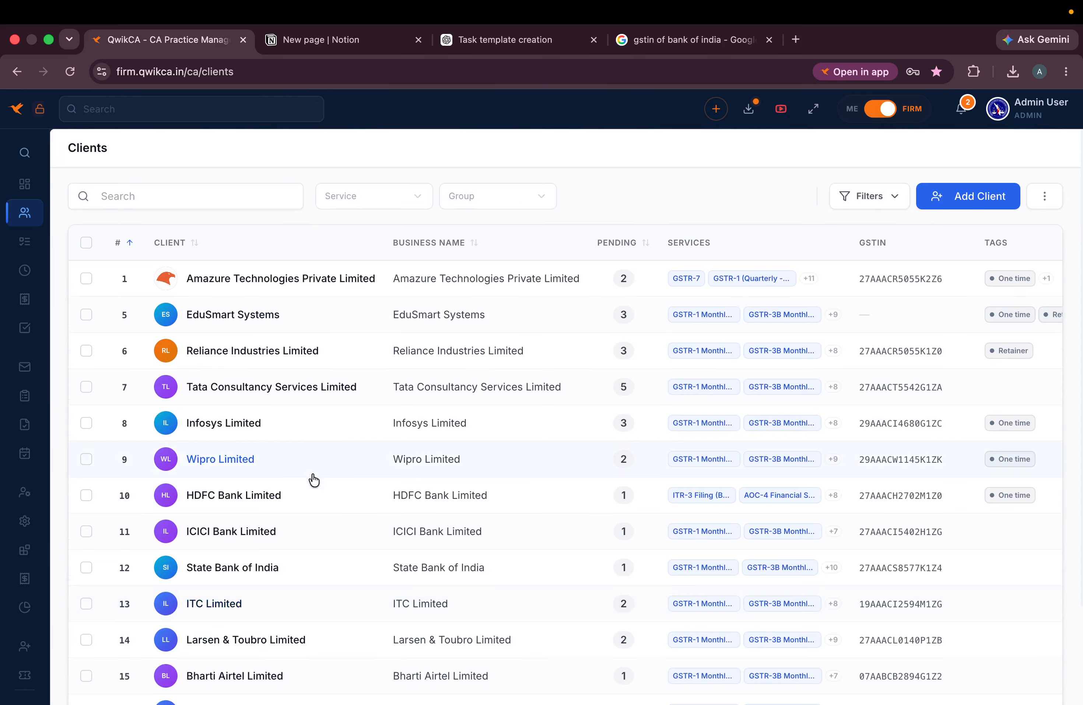
- Try GSTR-1 and GSTR-3B service filters, settling on GSTR-3B Monthly Filing
{"action": "left_click", "coordinate": [880, 207]}
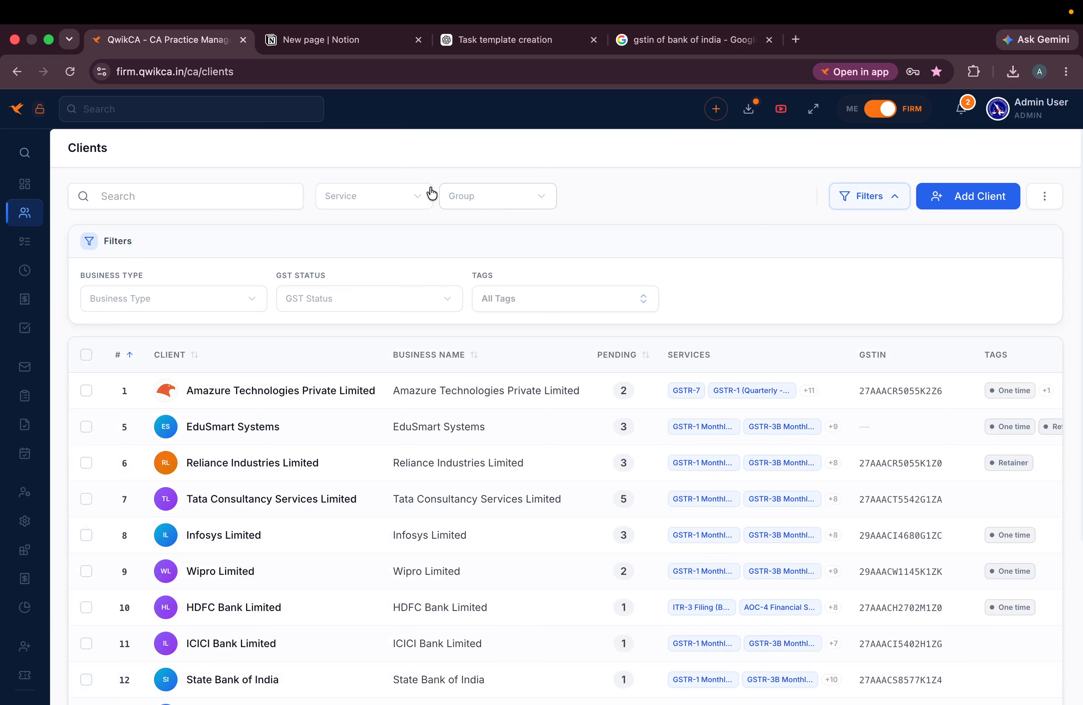
{"action": "left_click", "coordinate": [400, 197]}
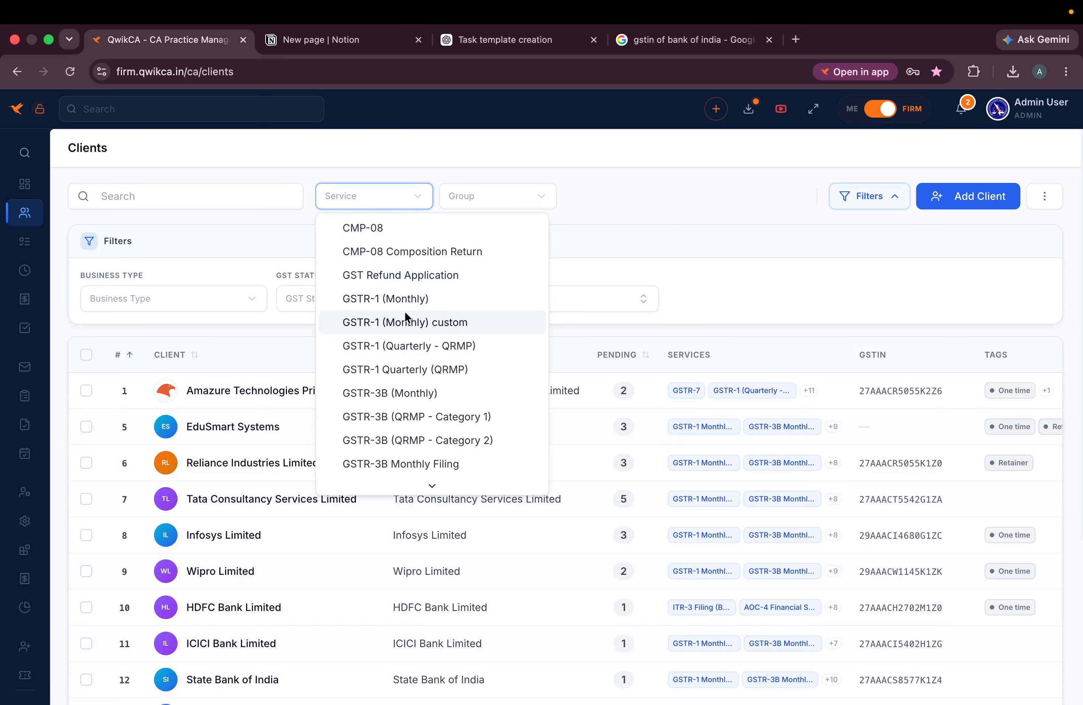
{"action": "left_click", "coordinate": [407, 322]}
{"action": "left_click", "coordinate": [395, 201]}
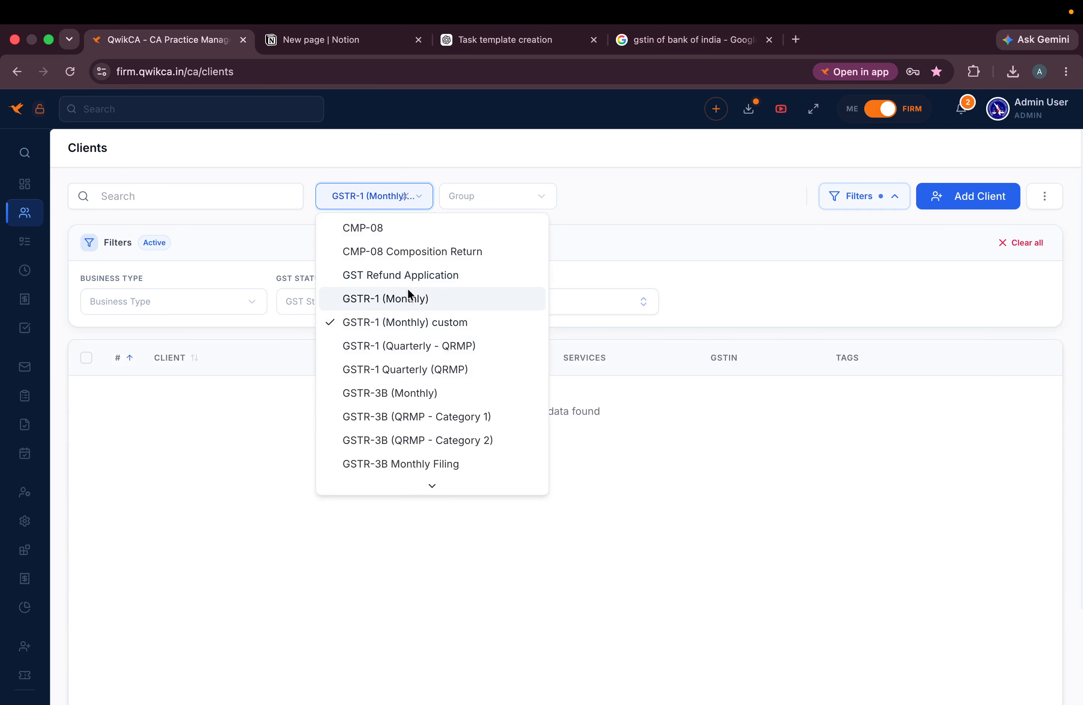
{"action": "left_click", "coordinate": [407, 302]}
{"action": "left_click", "coordinate": [383, 198]}
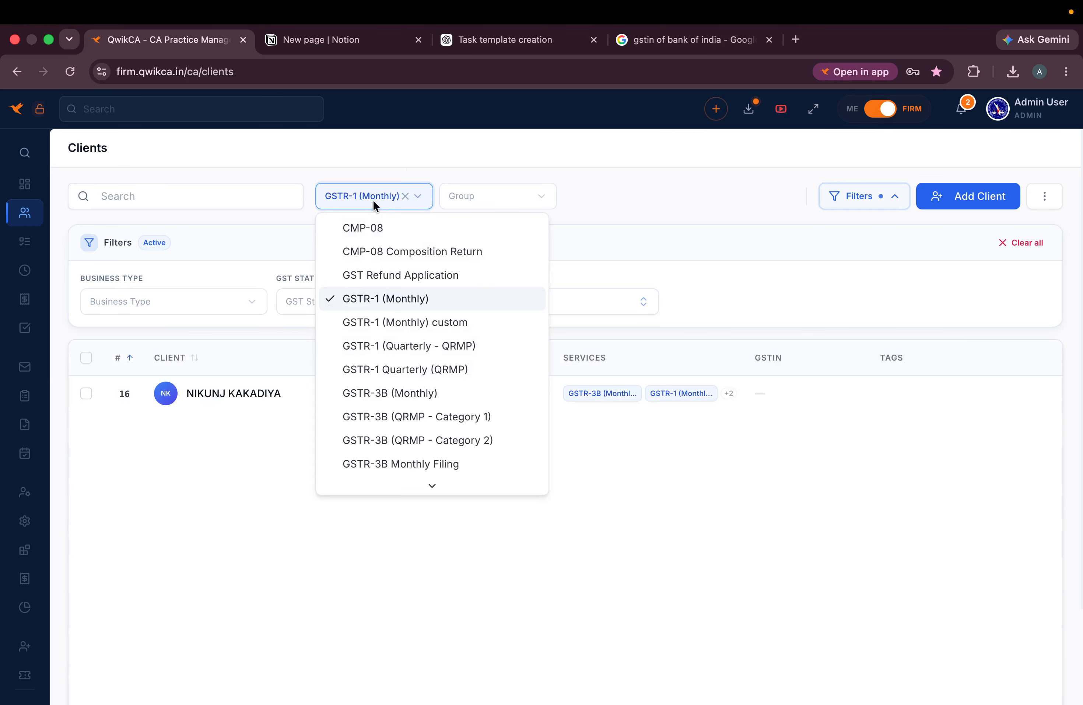
{"action": "left_click", "coordinate": [403, 390]}
{"action": "left_click", "coordinate": [394, 201]}
{"action": "left_click", "coordinate": [429, 417]}
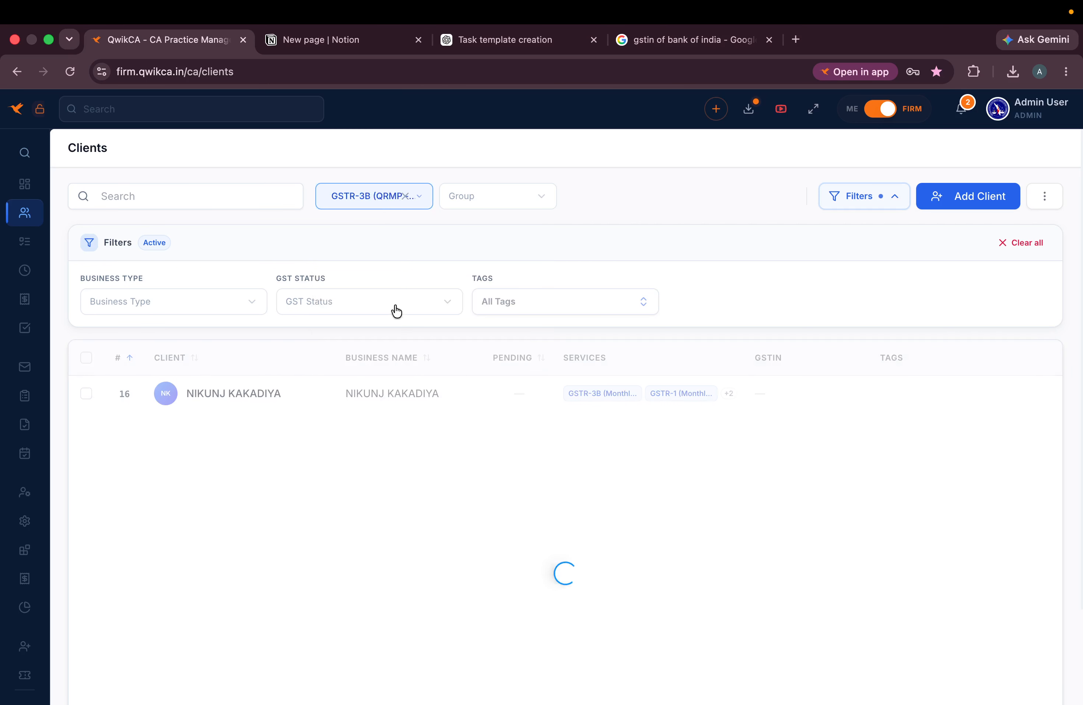
{"action": "left_click", "coordinate": [380, 196]}
{"action": "left_click", "coordinate": [441, 396]}
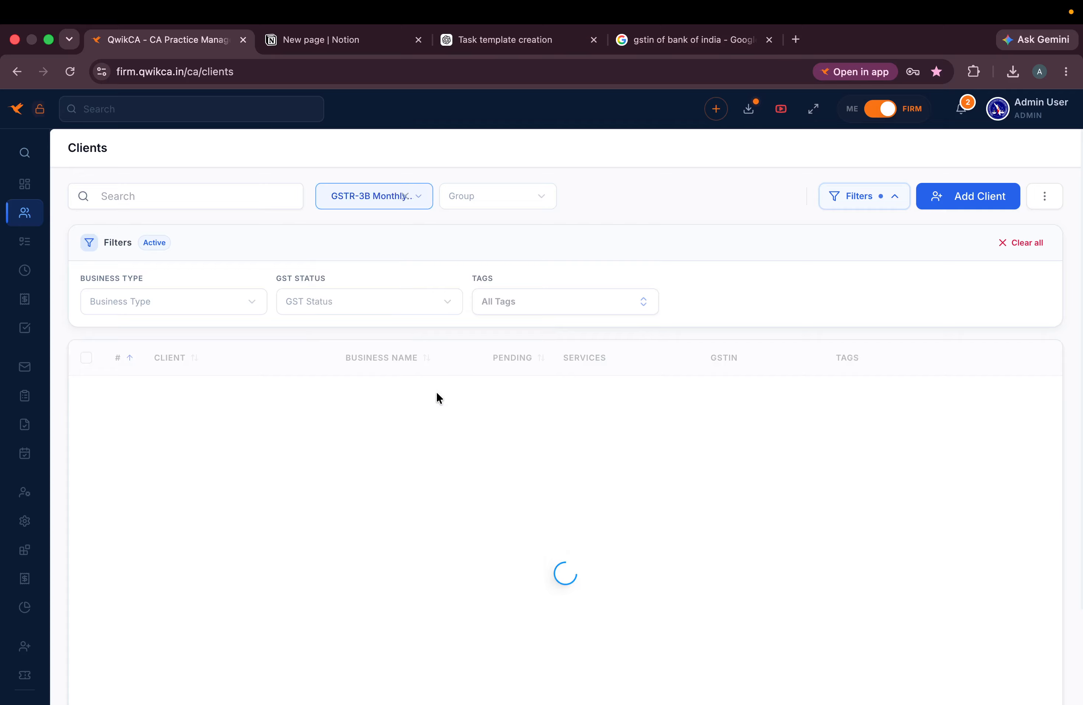
- Review the 12 filtered clients and collapse the extra filters panel
{"action": "scroll", "coordinate": [673, 577], "scroll_direction": "right", "scroll_amount": 3}
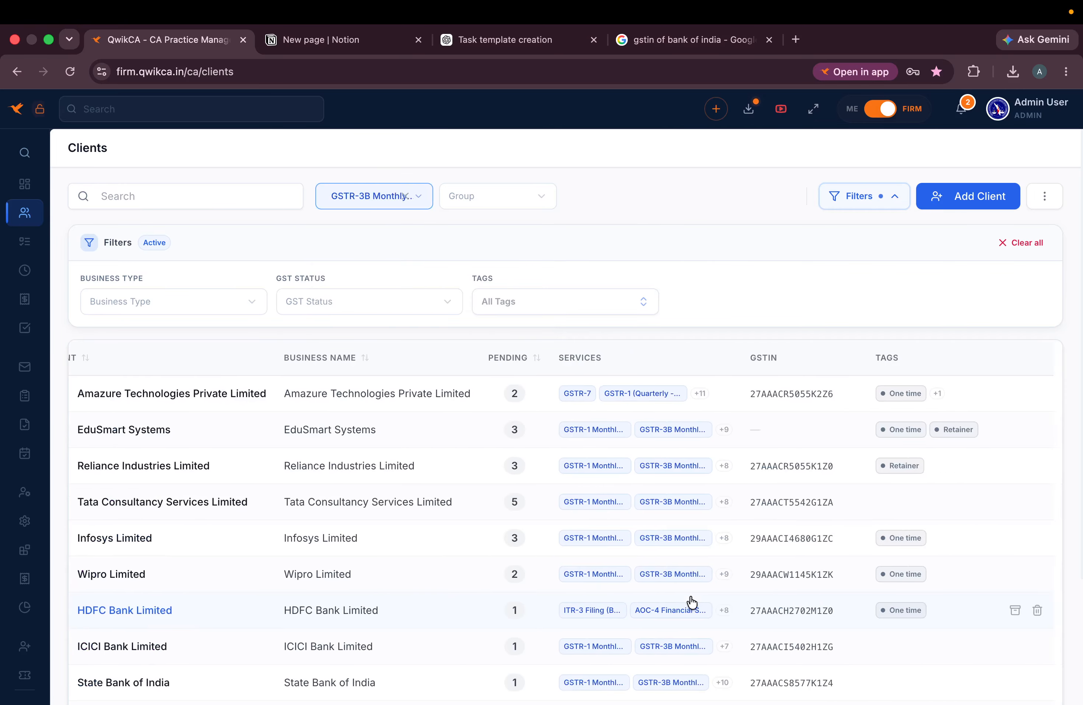
{"action": "scroll", "coordinate": [686, 597], "scroll_direction": "down", "scroll_amount": 5}
{"action": "scroll", "coordinate": [453, 379], "scroll_direction": "left", "scroll_amount": 3}
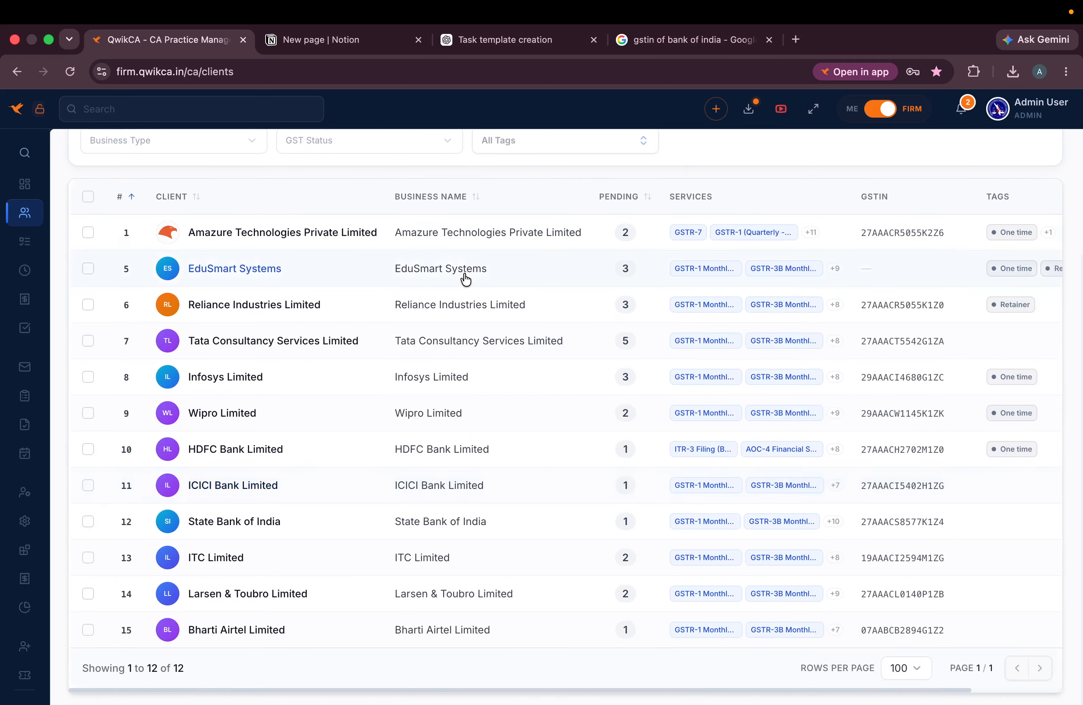
{"action": "scroll", "coordinate": [466, 247], "scroll_direction": "up", "scroll_amount": 5}
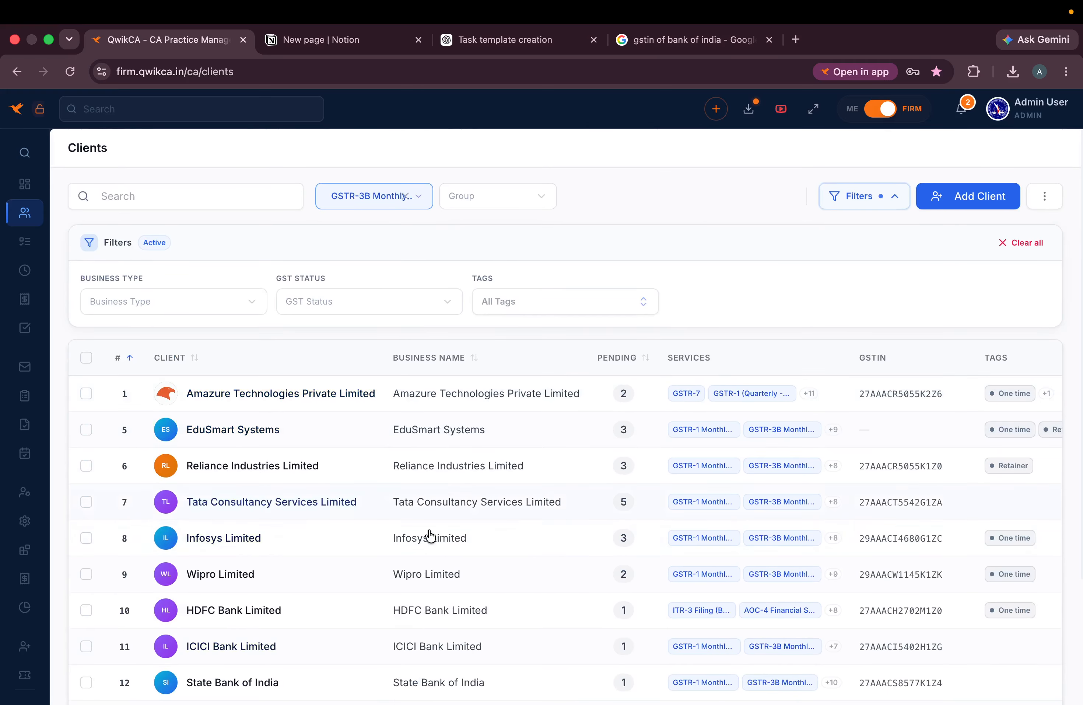
{"action": "scroll", "coordinate": [442, 538], "scroll_direction": "down", "scroll_amount": 4}
{"action": "scroll", "coordinate": [443, 540], "scroll_direction": "up", "scroll_amount": 4}
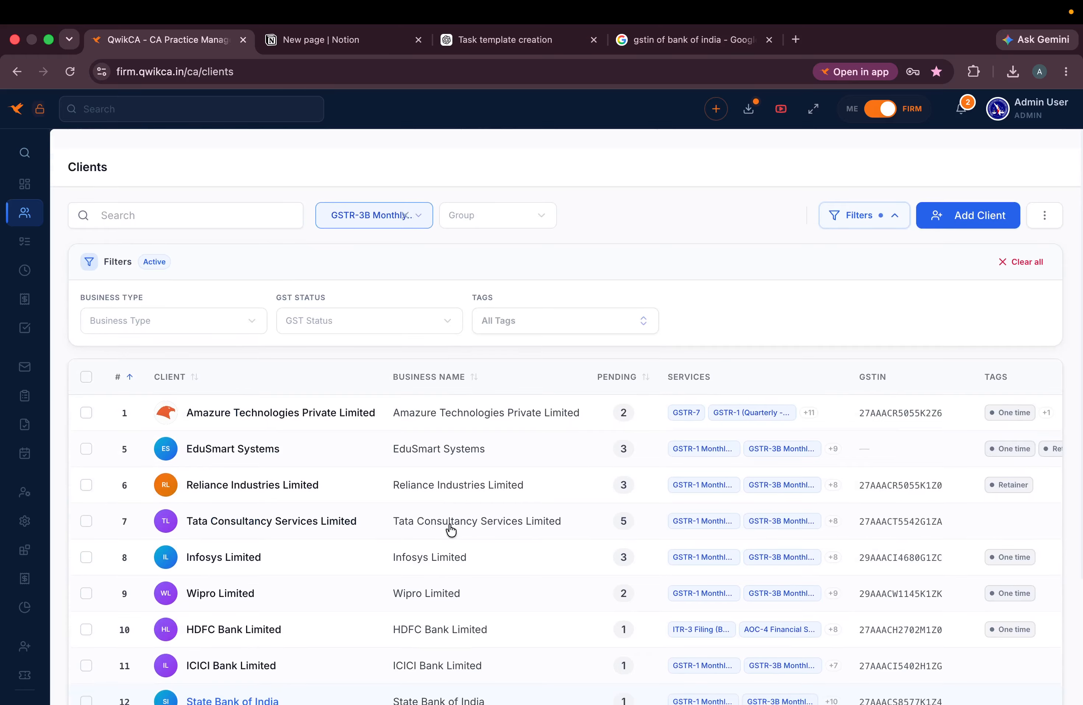
{"action": "left_click", "coordinate": [892, 196]}
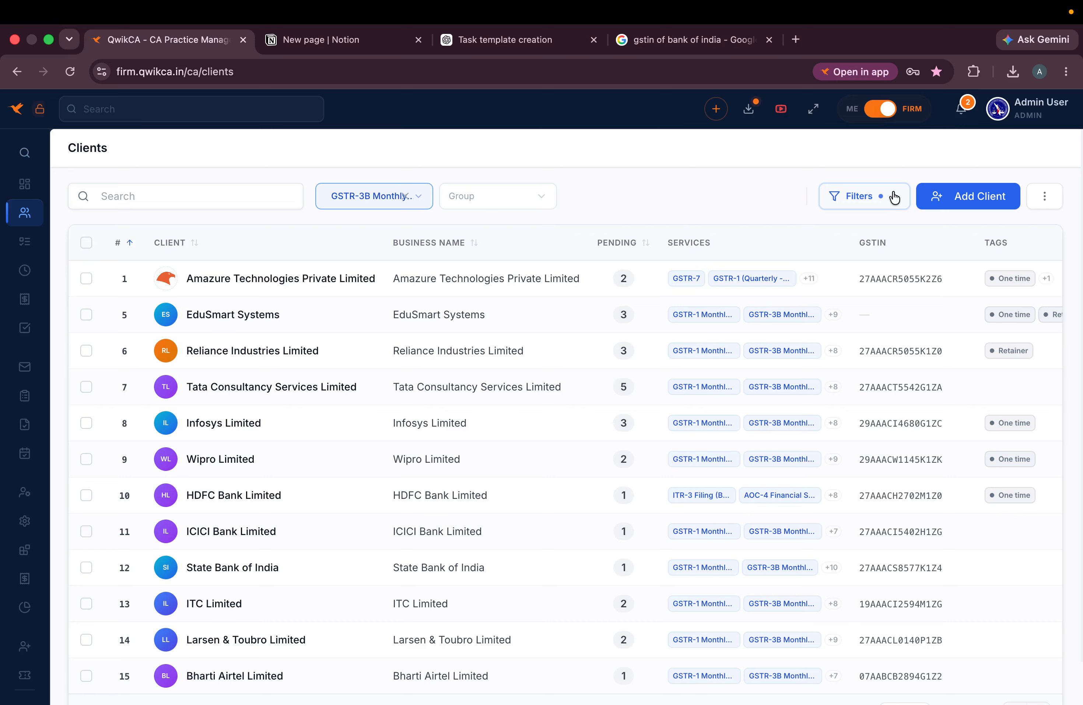
{"action": "scroll", "coordinate": [359, 486], "scroll_direction": "down", "scroll_amount": 1}
{"action": "scroll", "coordinate": [360, 486], "scroll_direction": "up", "scroll_amount": 1}
- Email all 12 selected clients using the GST SERVICE template, then reselect all 12
{"action": "left_click", "coordinate": [86, 243]}
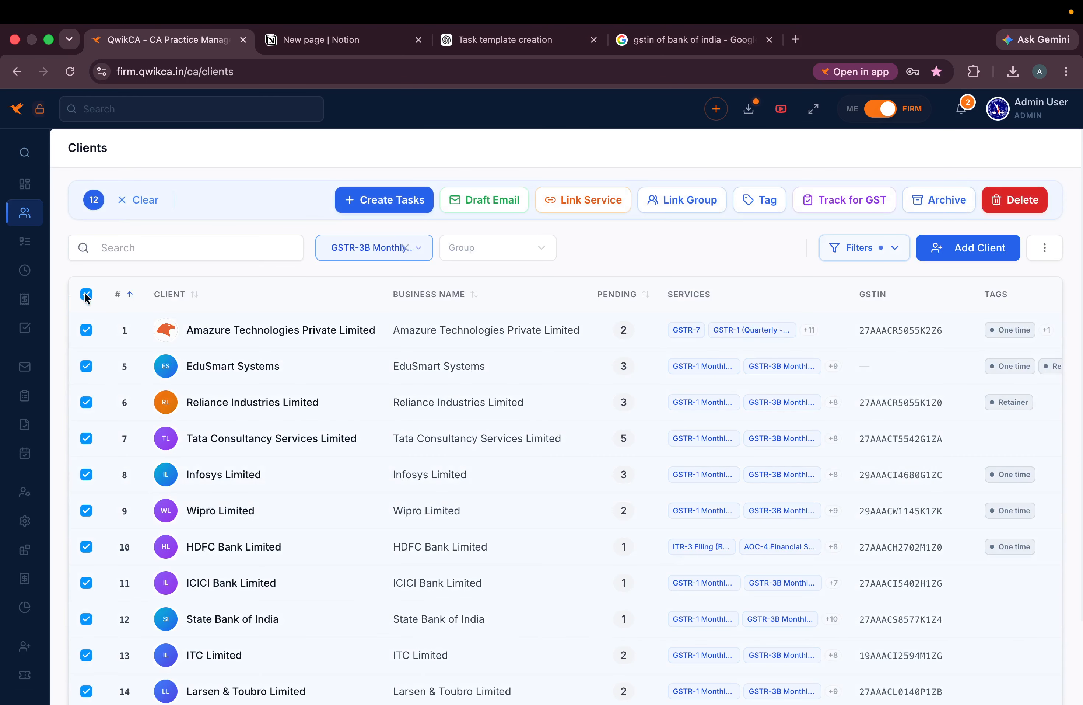
{"action": "scroll", "coordinate": [141, 553], "scroll_direction": "down", "scroll_amount": 2}
{"action": "scroll", "coordinate": [142, 554], "scroll_direction": "up", "scroll_amount": 2}
{"action": "left_click", "coordinate": [487, 200]}
{"action": "left_click", "coordinate": [562, 288]}
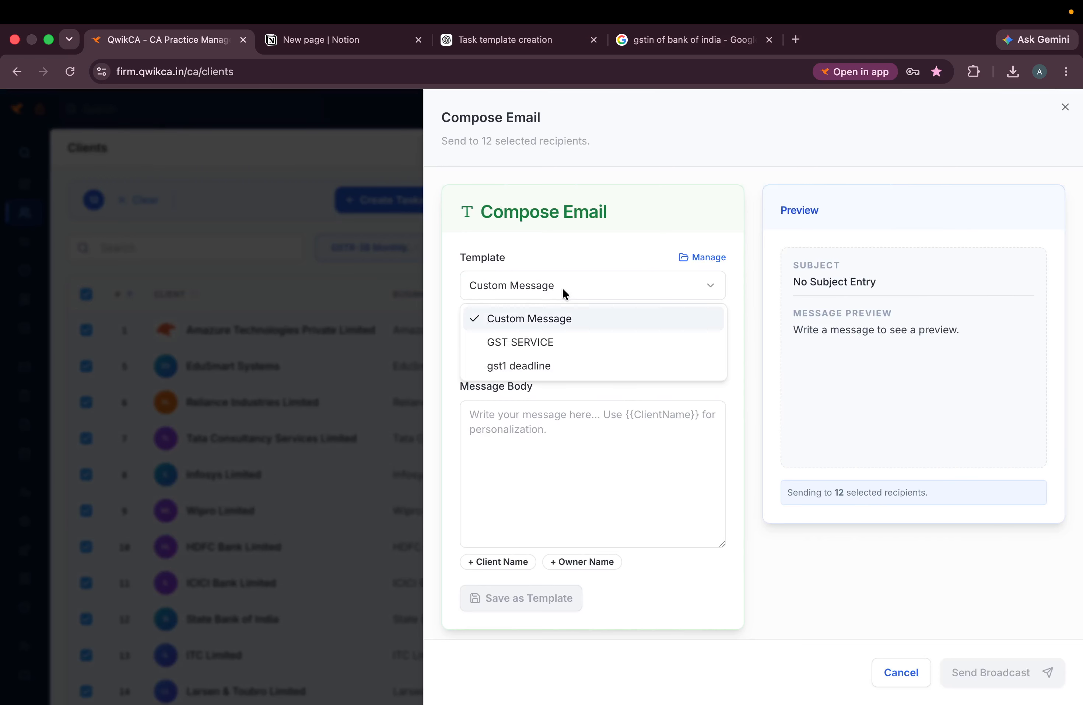
{"action": "left_click", "coordinate": [532, 342]}
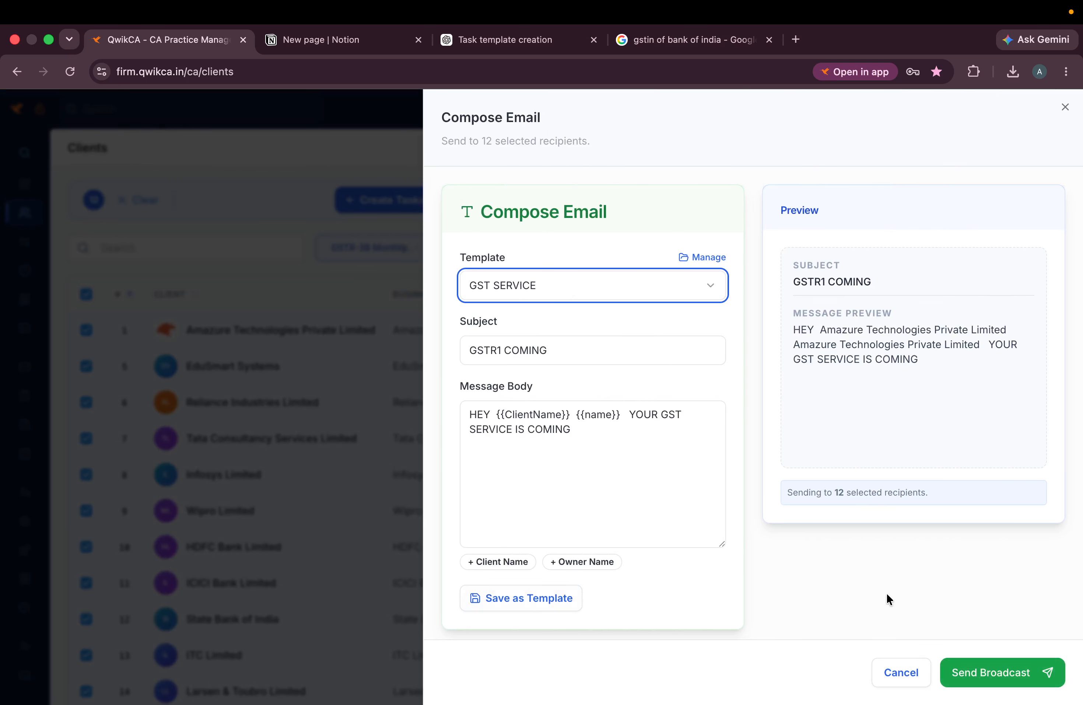
{"action": "left_click", "coordinate": [1002, 685]}
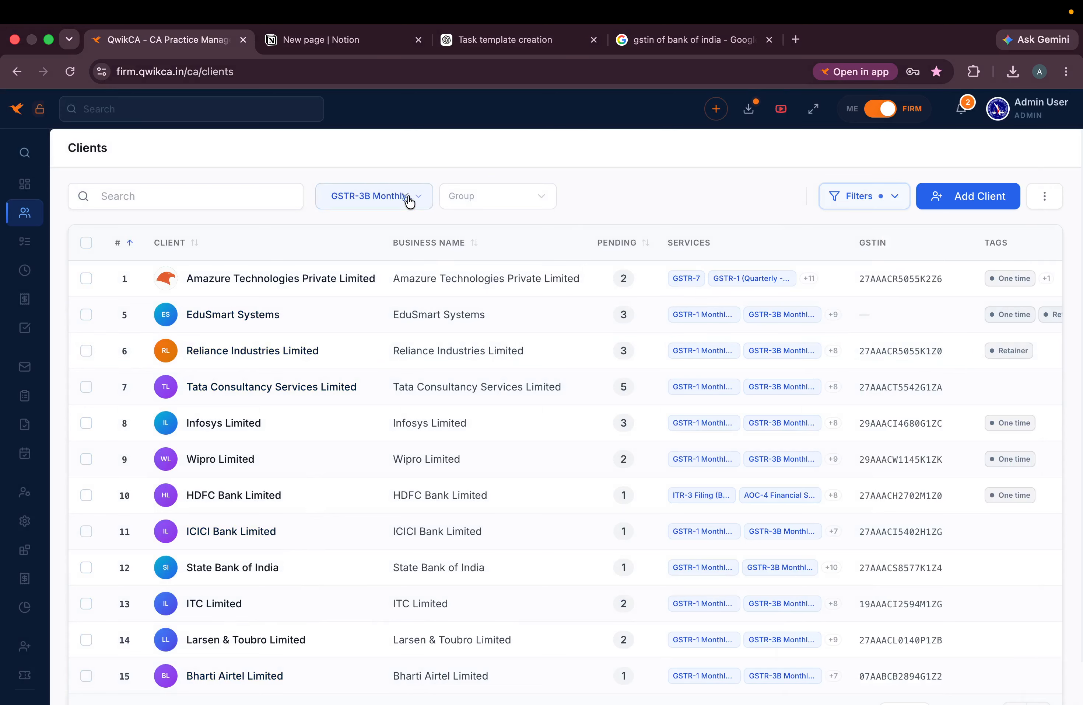
{"action": "mouse_move", "coordinate": [22, 213]}
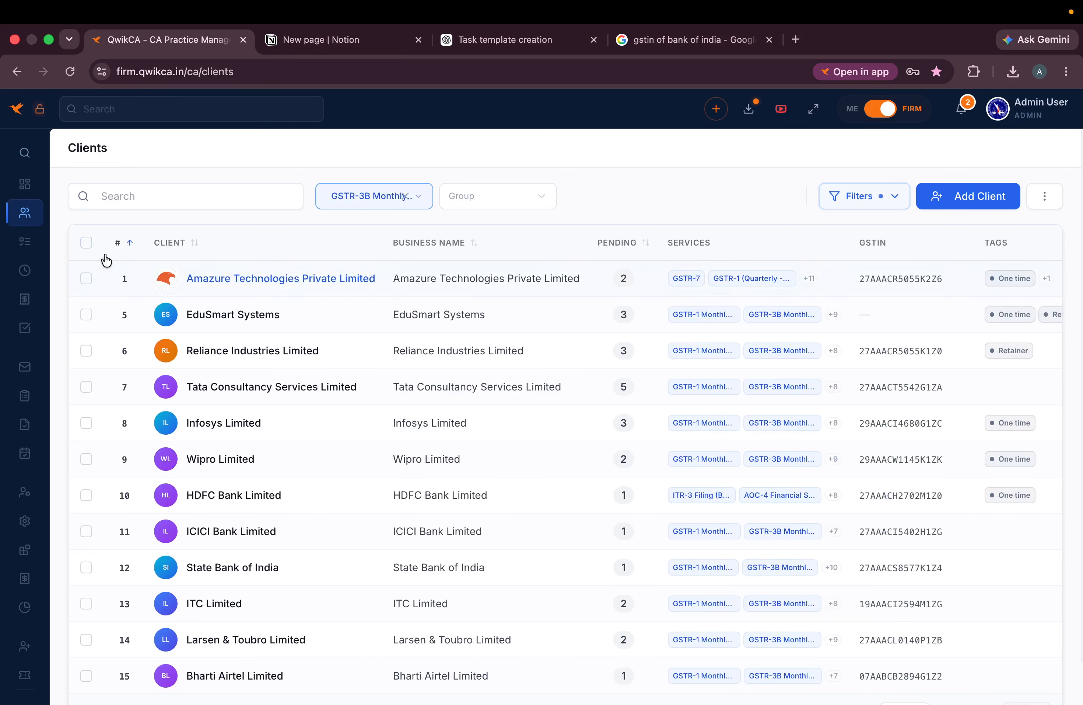
{"action": "left_click", "coordinate": [87, 243]}
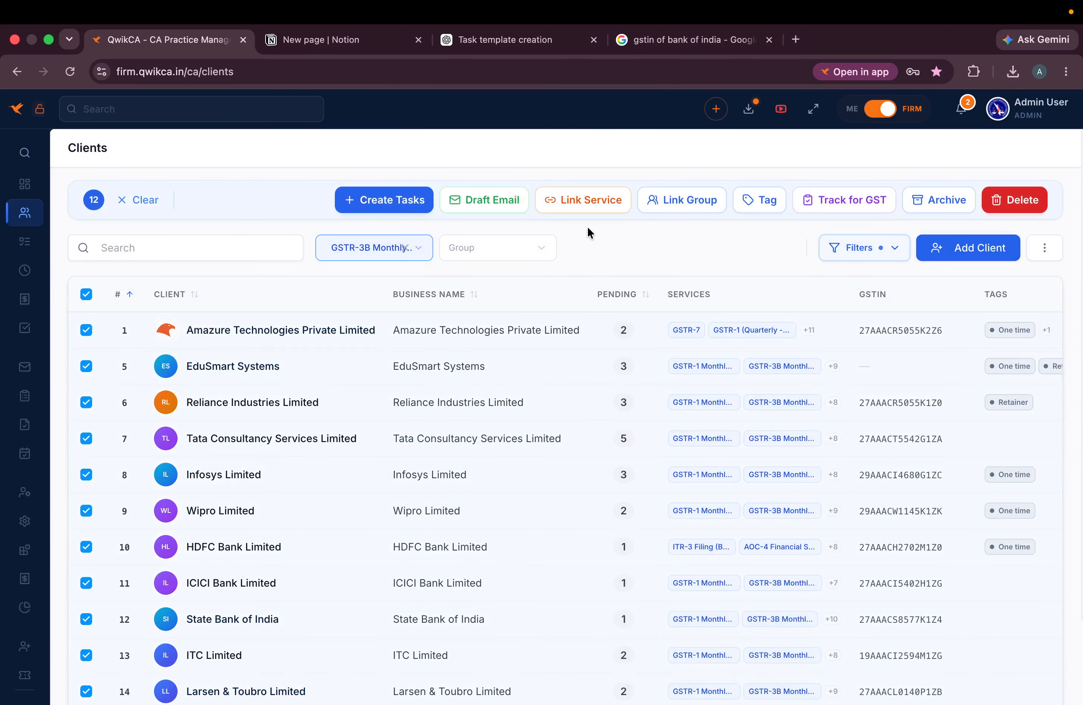
- Link the CMP-08 service to all 12 selected clients
{"action": "left_click", "coordinate": [588, 199]}
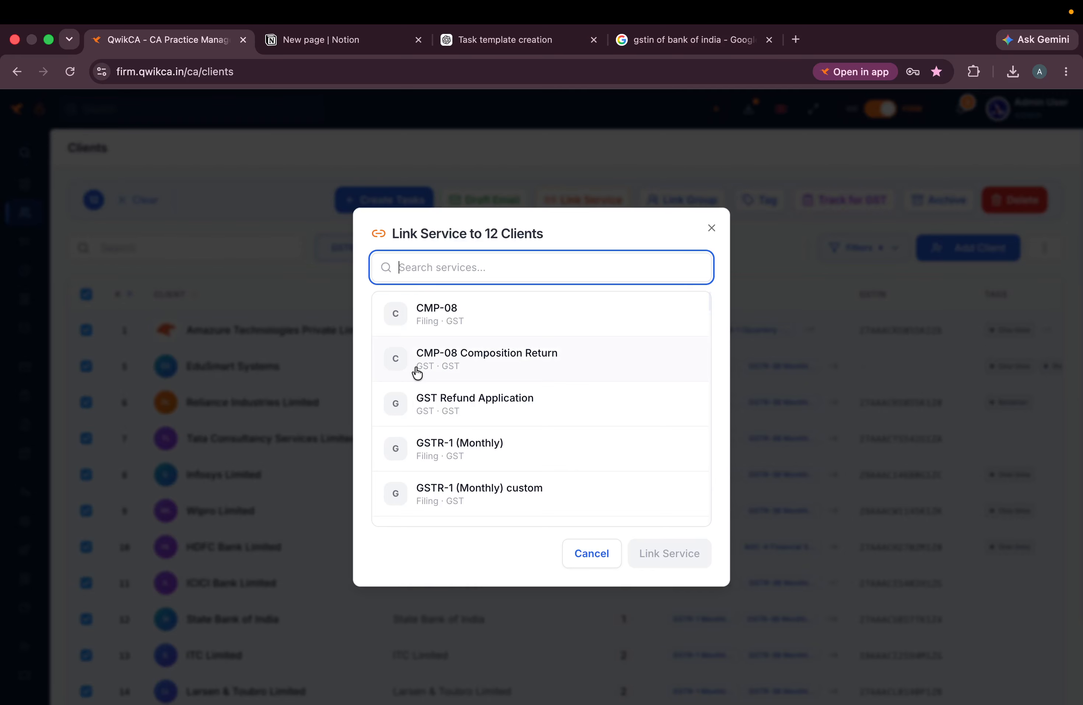
{"action": "left_click", "coordinate": [453, 320]}
{"action": "left_click", "coordinate": [683, 555]}
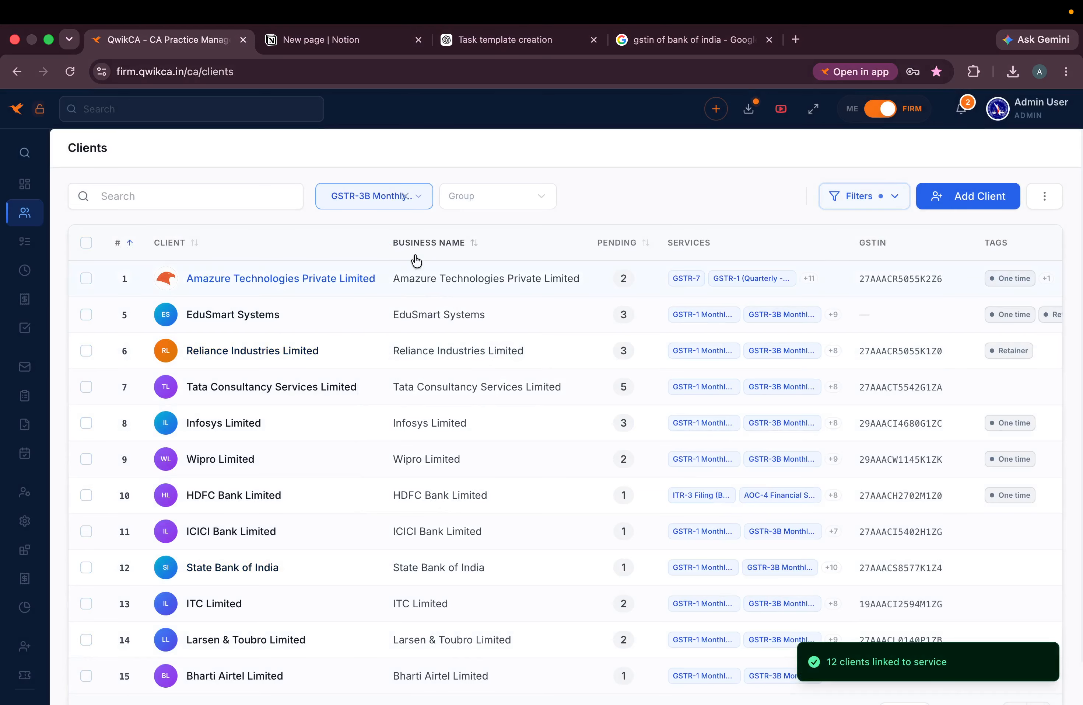
- Reselect all 12 clients and open Link Group, backing out without linking a group
{"action": "left_click", "coordinate": [86, 246]}
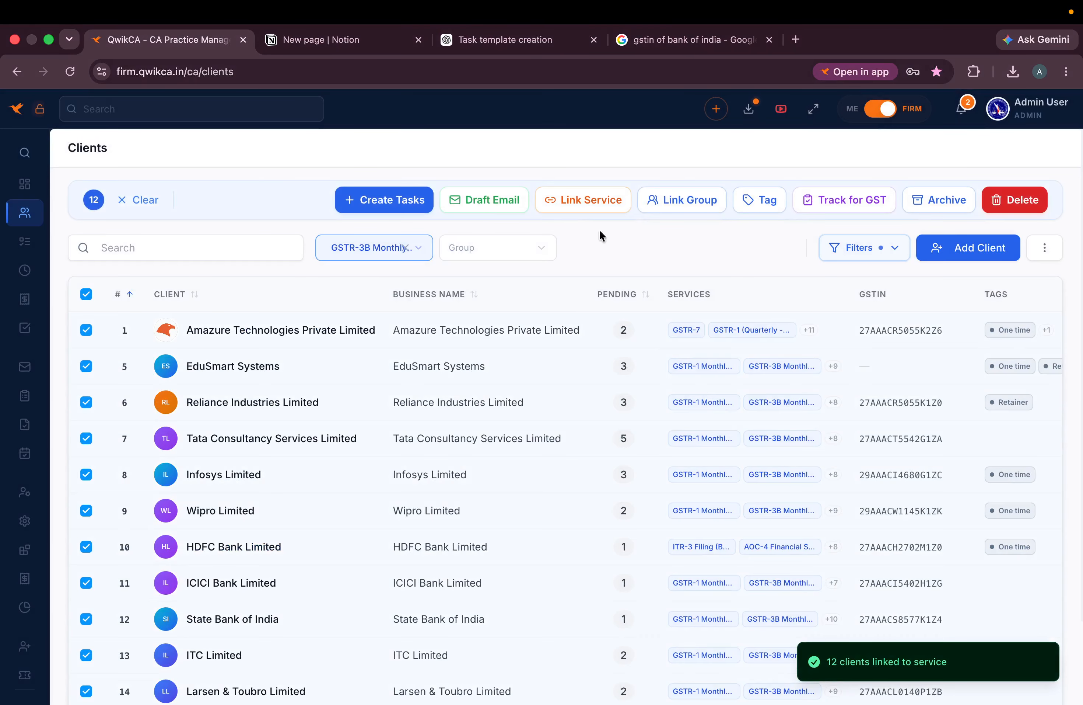
{"action": "left_click", "coordinate": [685, 201]}
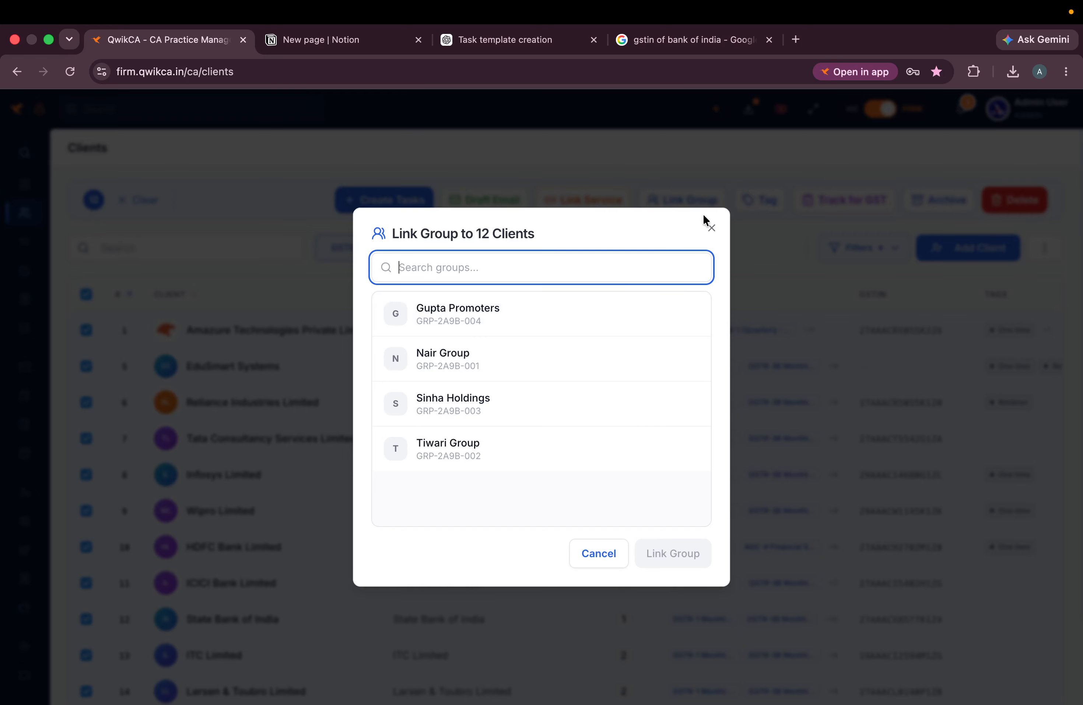
{"action": "left_click", "coordinate": [711, 229]}
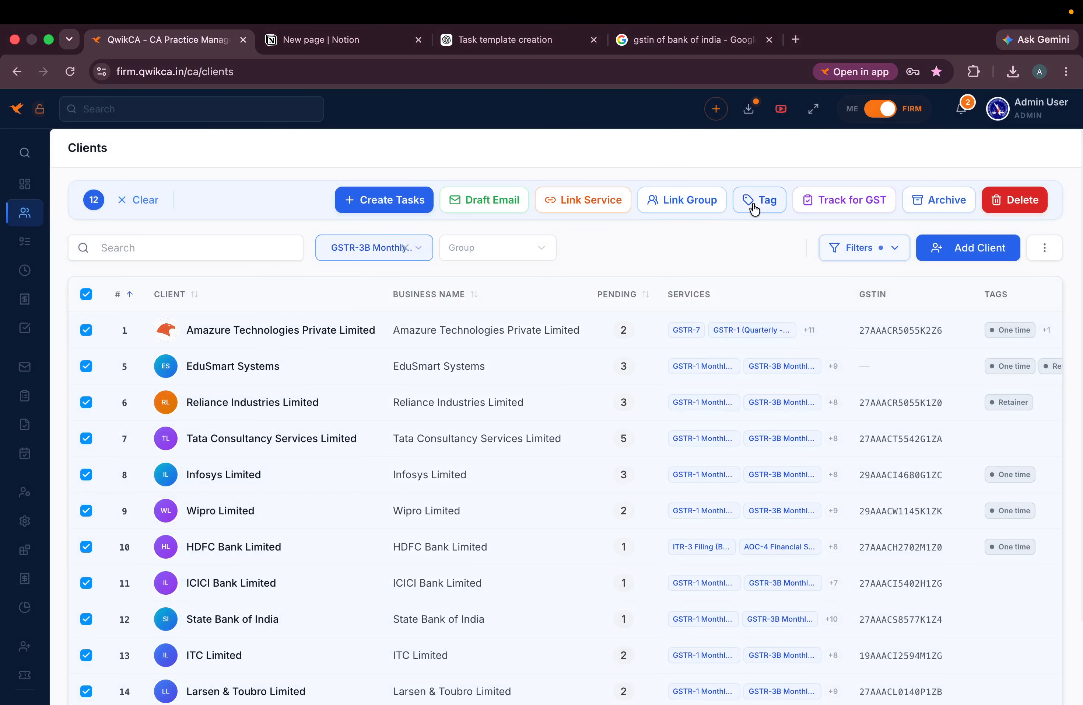
- Apply the One time tag to all 12 selected clients
{"action": "left_click", "coordinate": [767, 207]}
{"action": "left_click", "coordinate": [553, 394]}
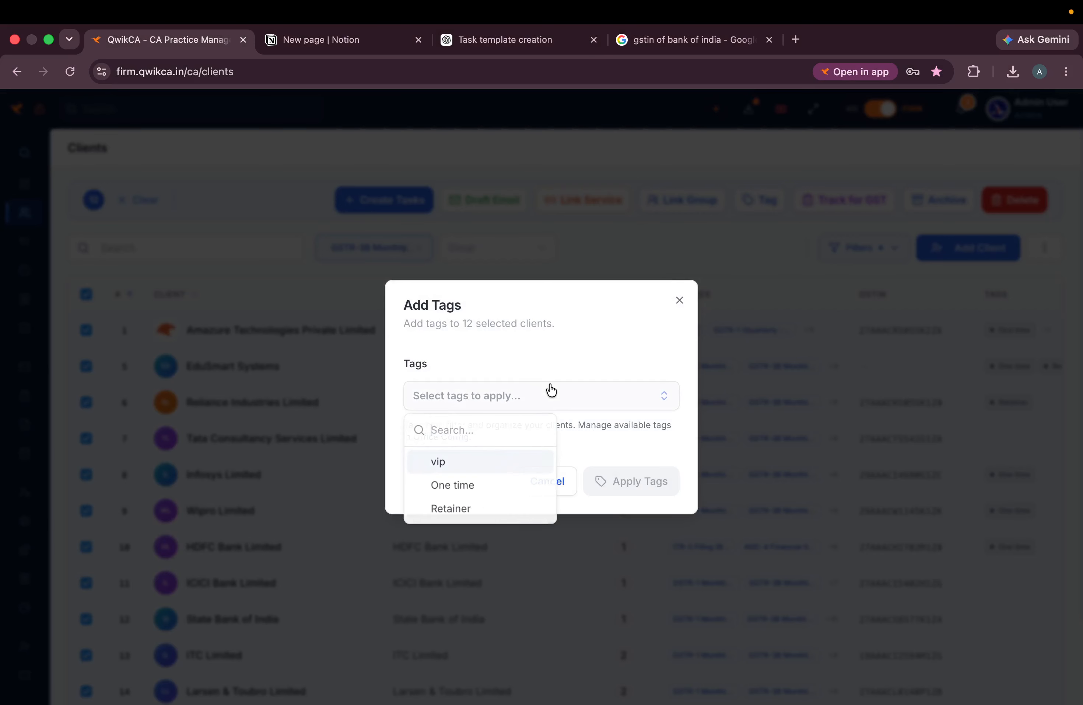
{"action": "left_click", "coordinate": [463, 486]}
{"action": "left_click", "coordinate": [643, 481]}
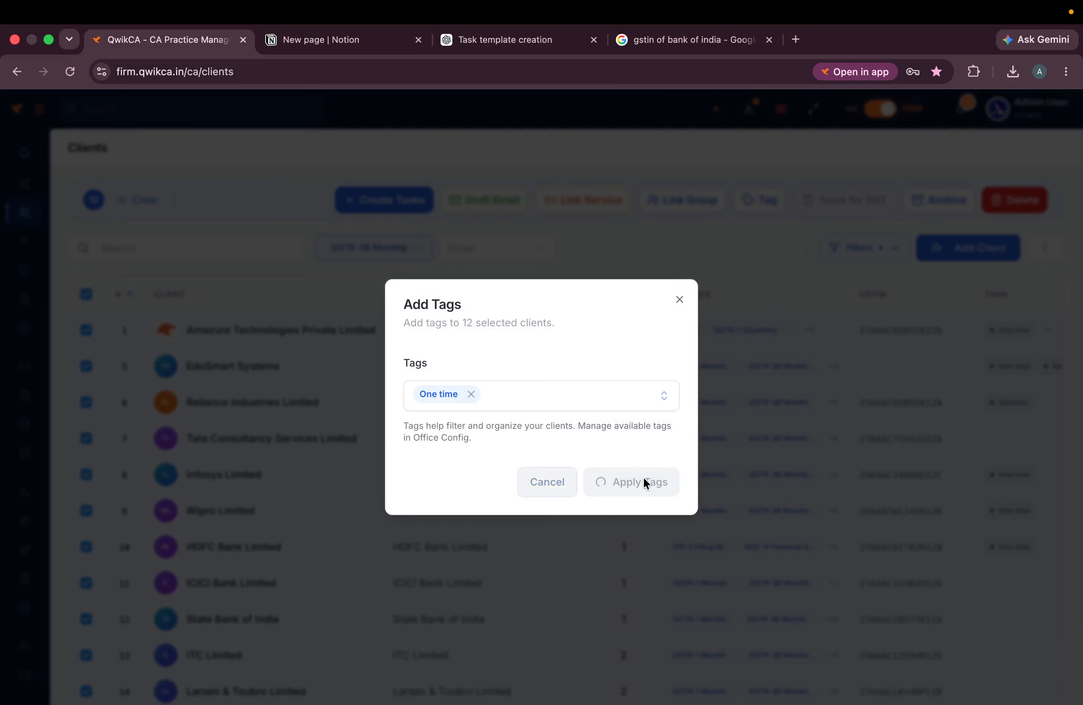
{"action": "scroll", "coordinate": [699, 456], "scroll_direction": "right", "scroll_amount": 3}
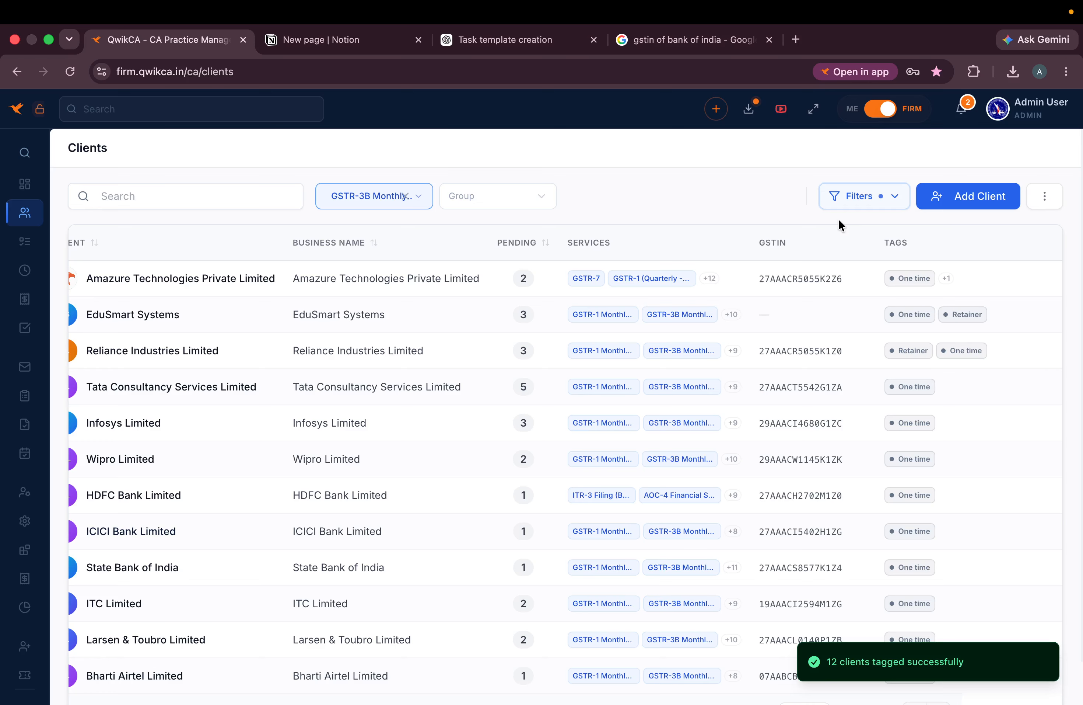
- Remove the GSTR-3B Monthly service filter and try the One time and Retainer tag filters
{"action": "left_click", "coordinate": [879, 203]}
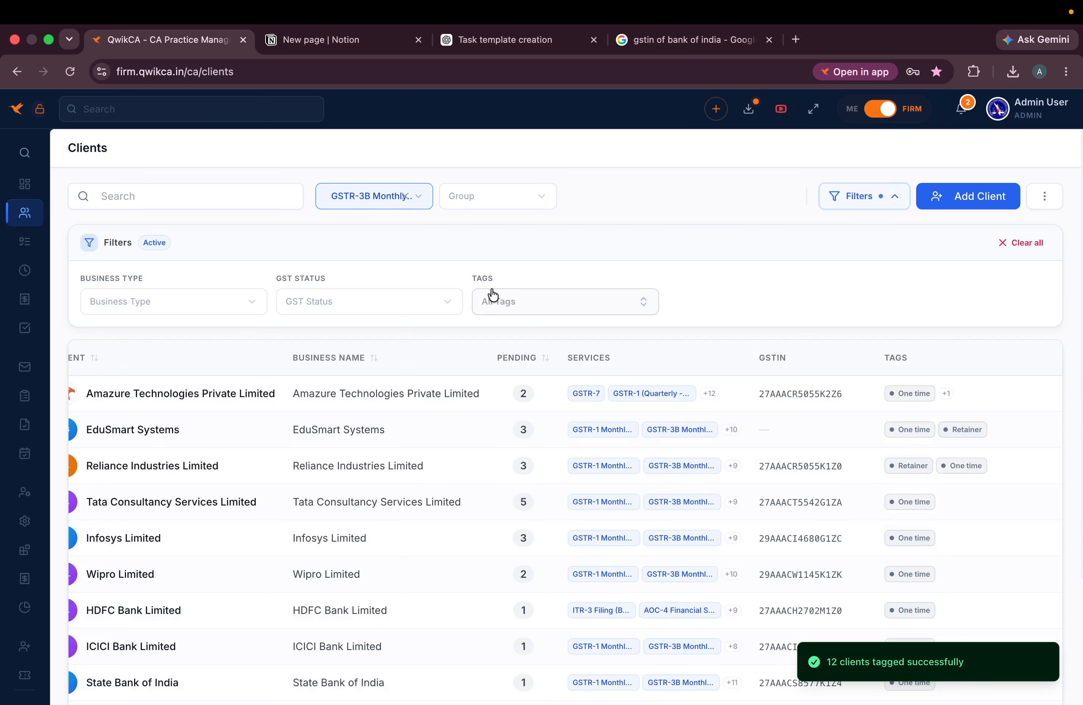
{"action": "left_click", "coordinate": [406, 199]}
{"action": "left_click", "coordinate": [513, 300]}
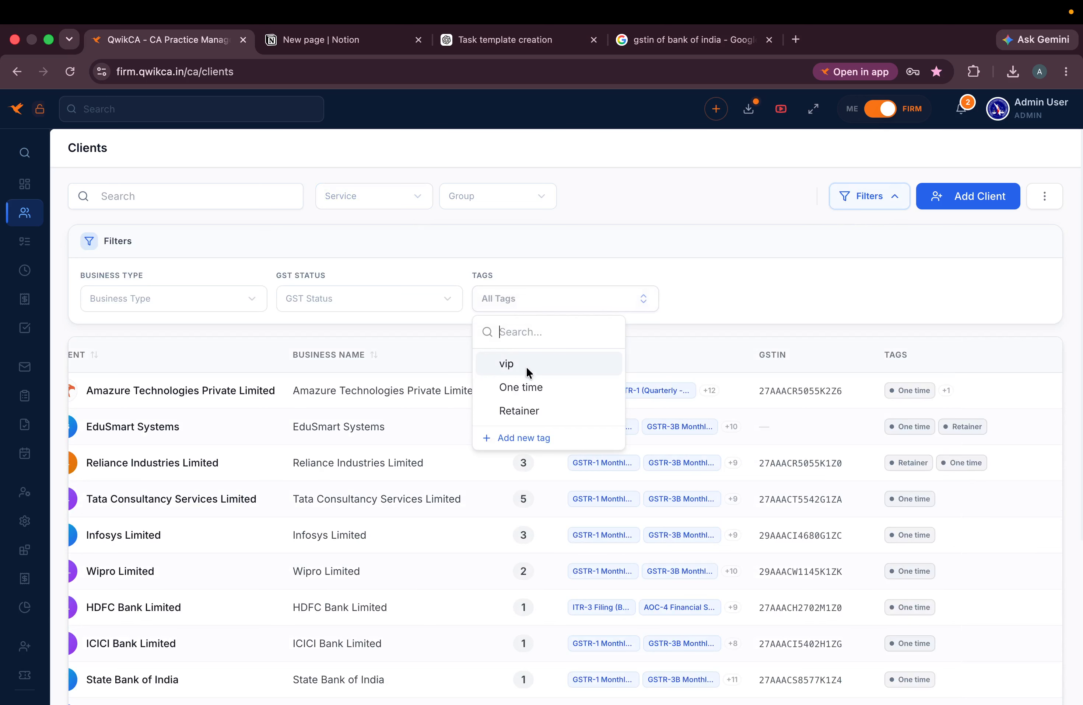
{"action": "left_click", "coordinate": [519, 388]}
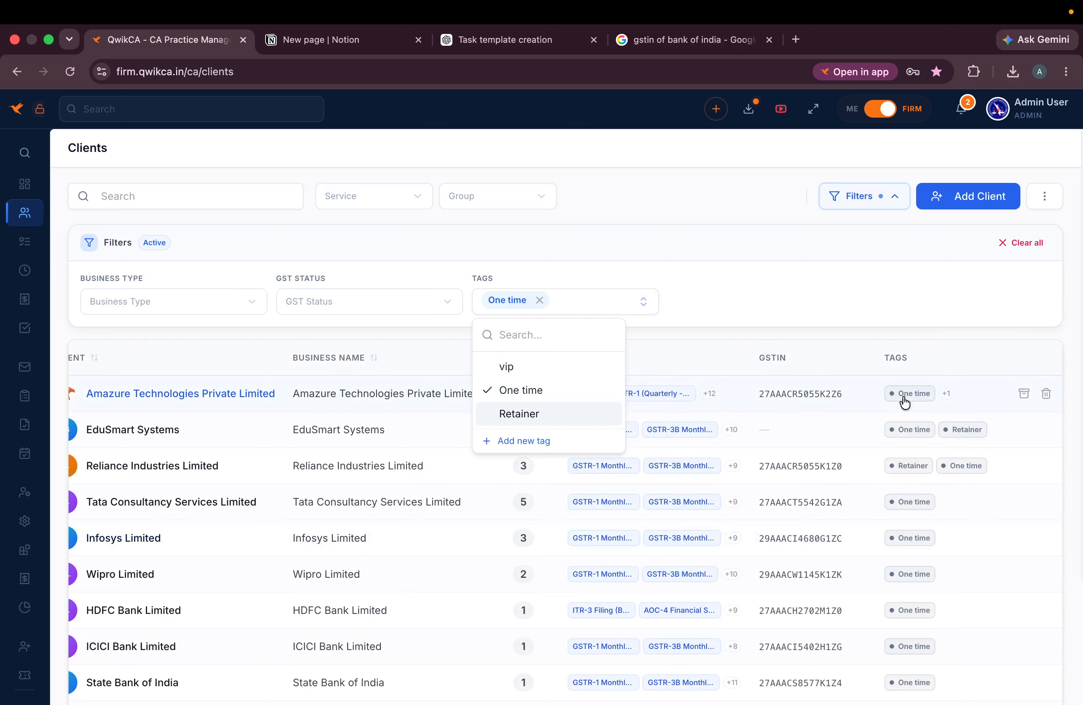
{"action": "scroll", "coordinate": [920, 611], "scroll_direction": "down", "scroll_amount": 5}
{"action": "scroll", "coordinate": [919, 610], "scroll_direction": "up", "scroll_amount": 5}
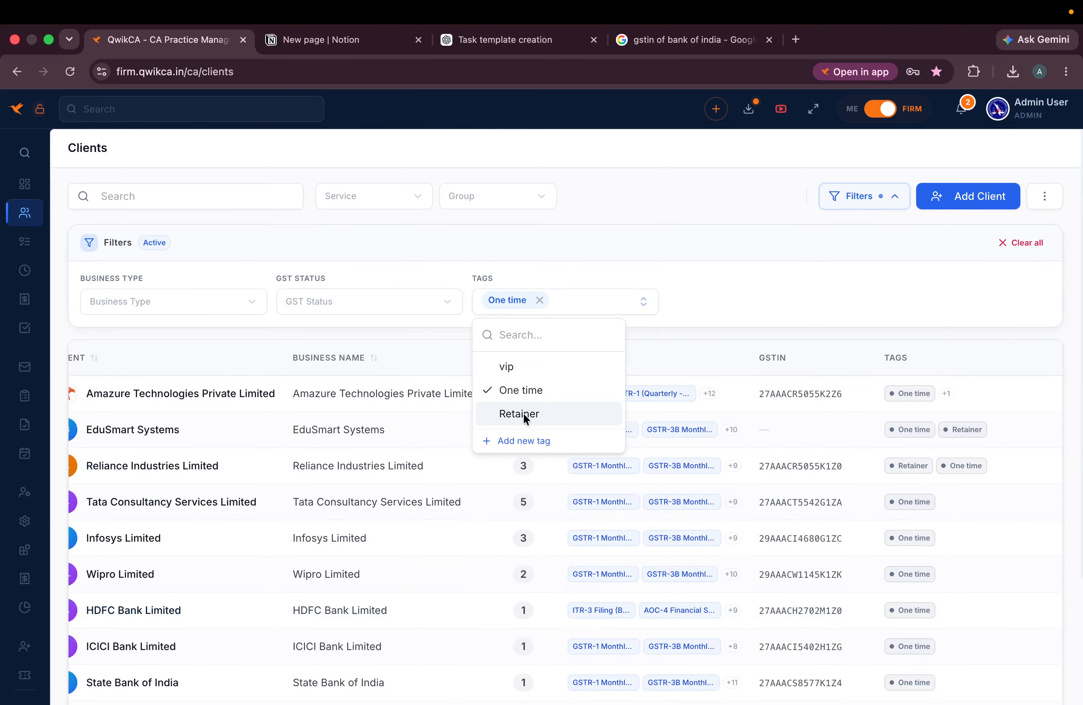
{"action": "left_click", "coordinate": [523, 413]}
{"action": "left_click", "coordinate": [509, 389]}
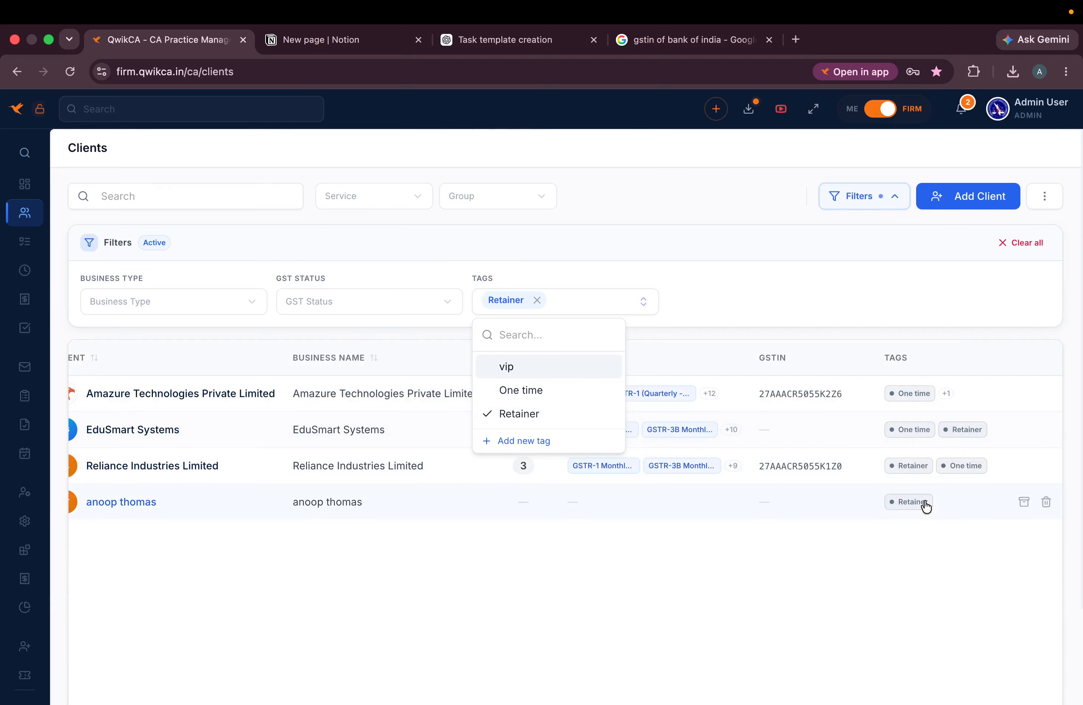
- Open Amazure Technologies Private Limited's client details, then return to the clients list
{"action": "left_click", "coordinate": [950, 393]}
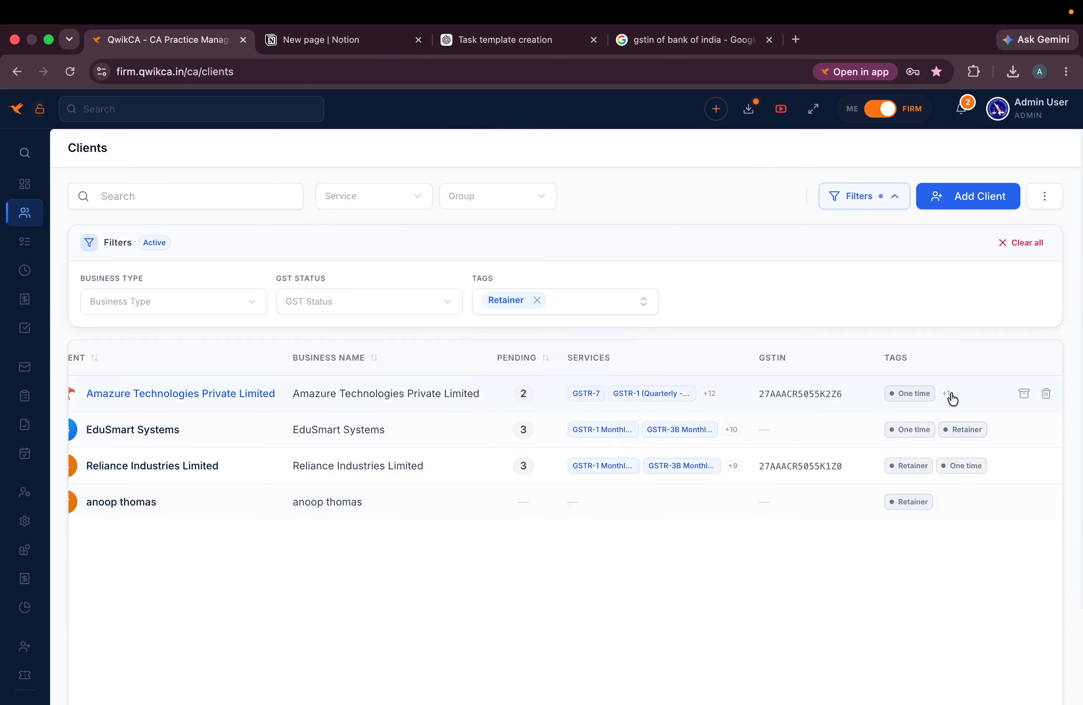
{"action": "scroll", "coordinate": [479, 404], "scroll_direction": "down", "scroll_amount": 5}
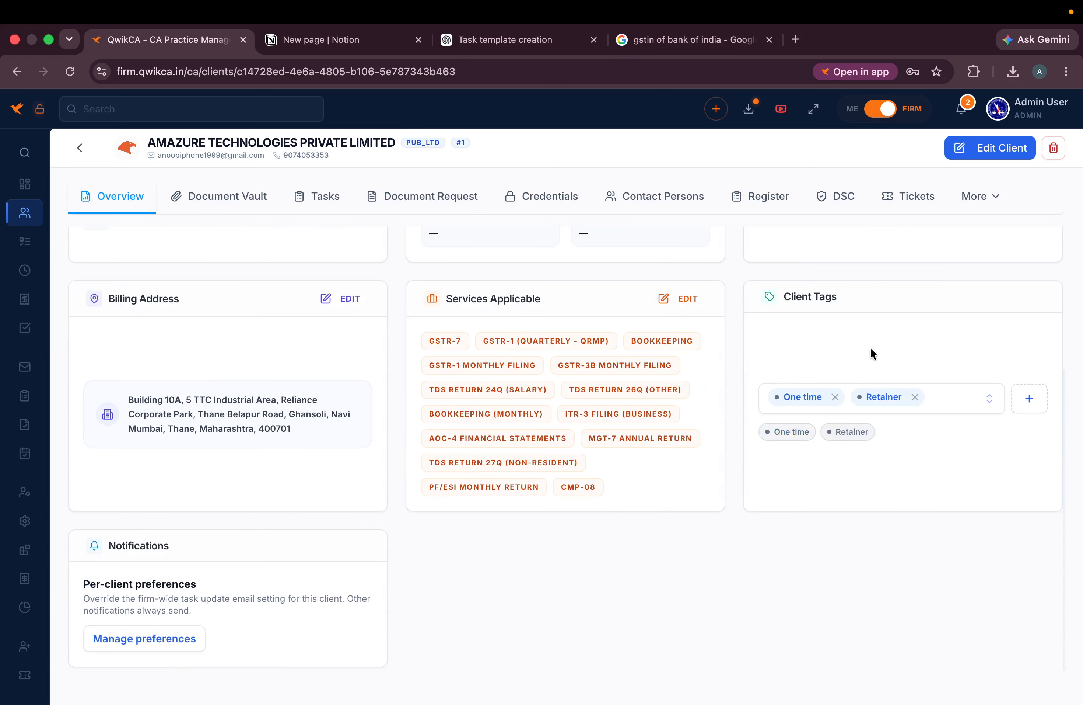
{"action": "scroll", "coordinate": [156, 239], "scroll_direction": "up", "scroll_amount": 5}
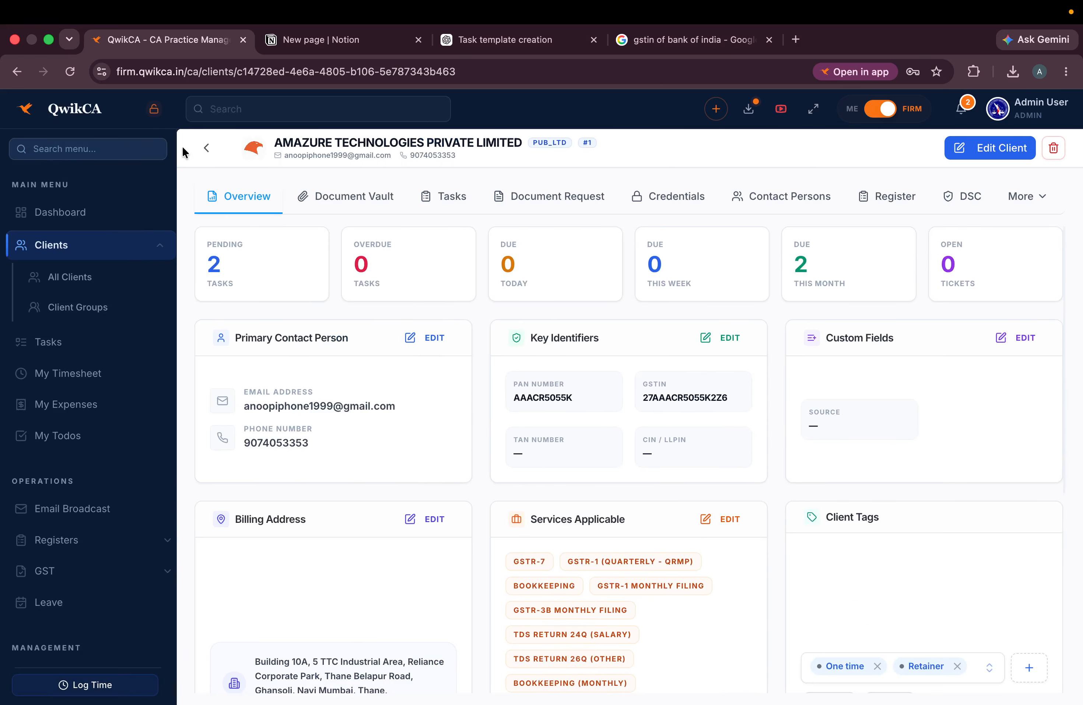
{"action": "left_click", "coordinate": [80, 148]}
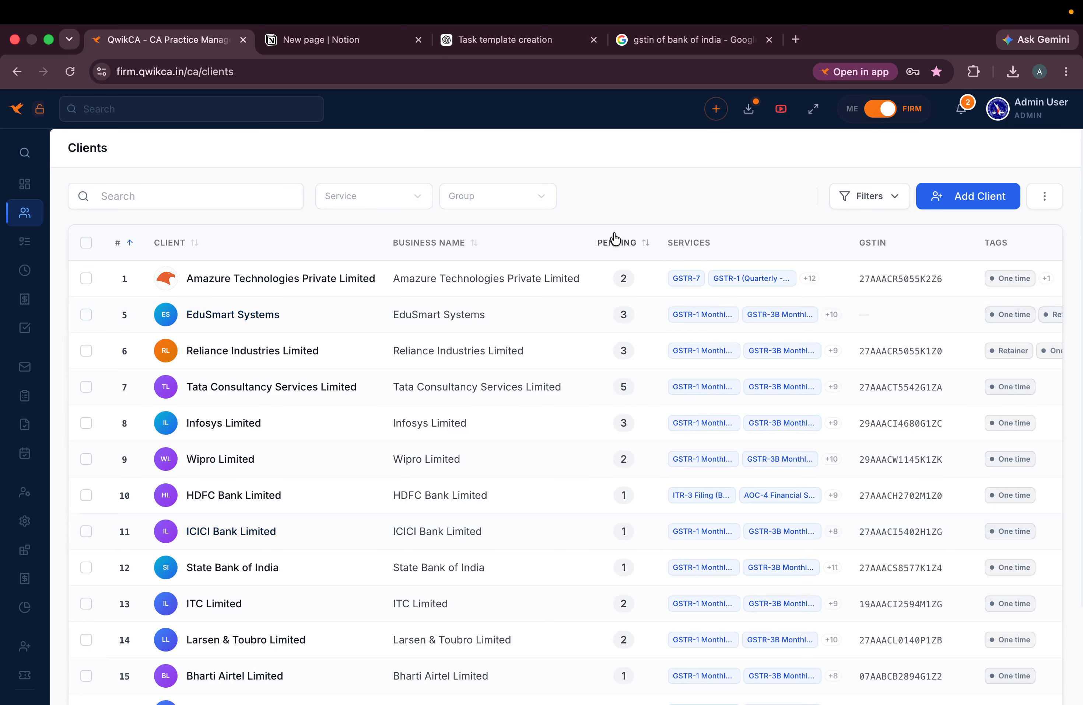
- Try the Retainer and vip tag filters, clearing each afterwards
{"action": "left_click", "coordinate": [869, 198]}
{"action": "left_click", "coordinate": [524, 300]}
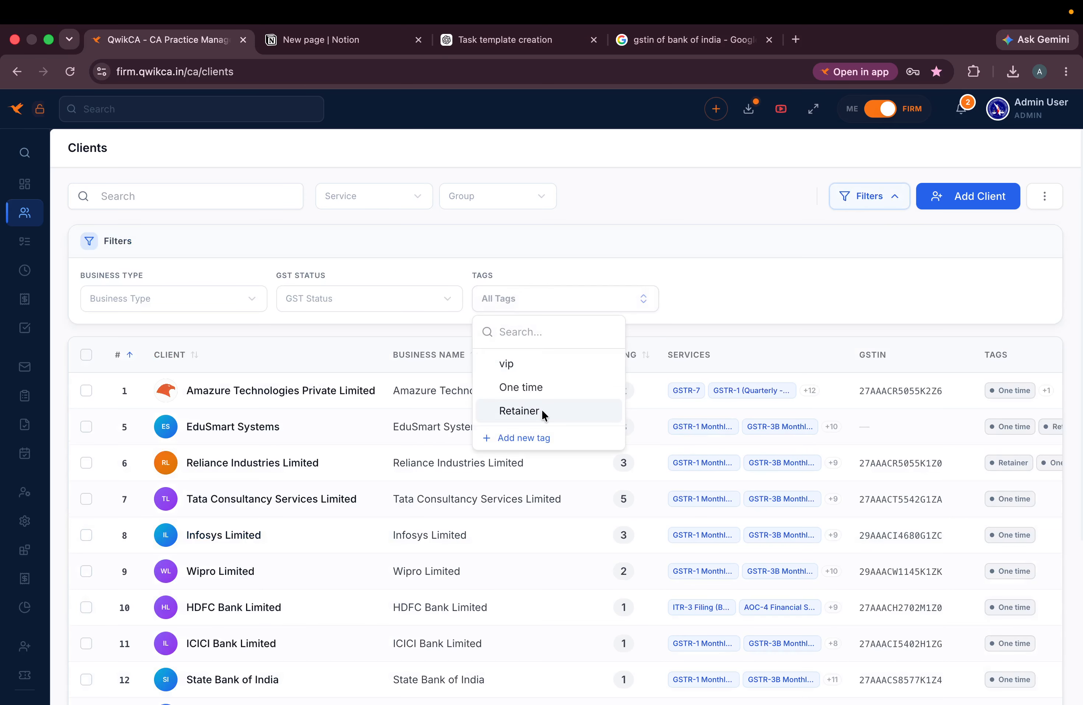
{"action": "left_click", "coordinate": [519, 411]}
{"action": "left_click", "coordinate": [533, 299]}
{"action": "left_click", "coordinate": [533, 307]}
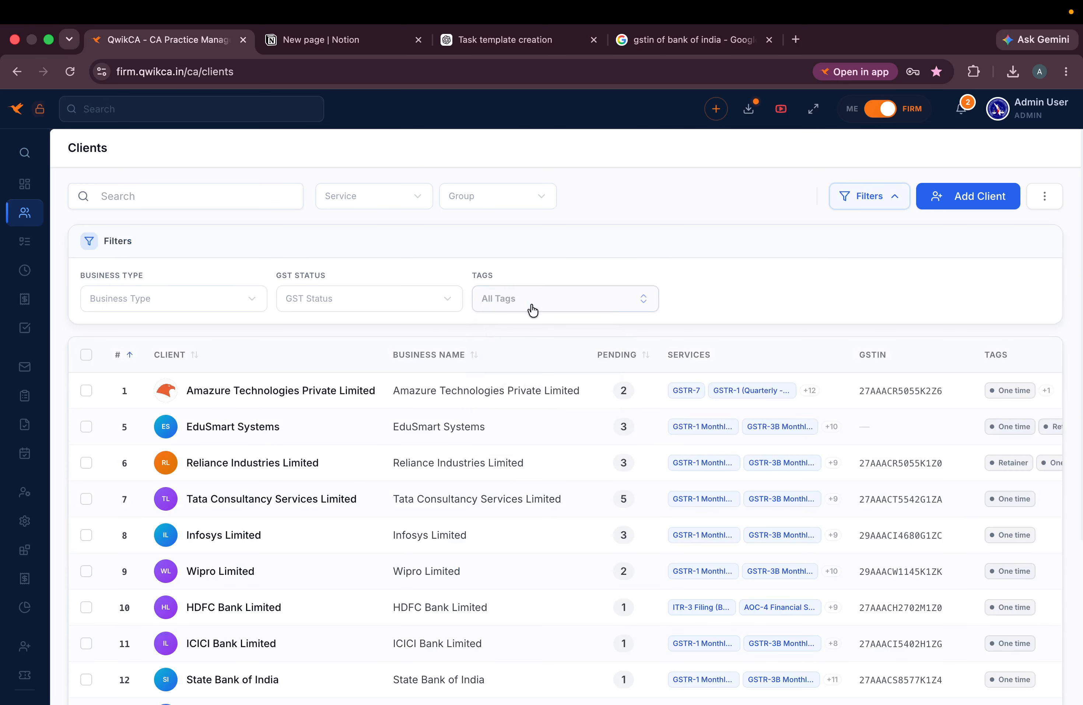
{"action": "left_click", "coordinate": [542, 306]}
{"action": "left_click", "coordinate": [521, 360]}
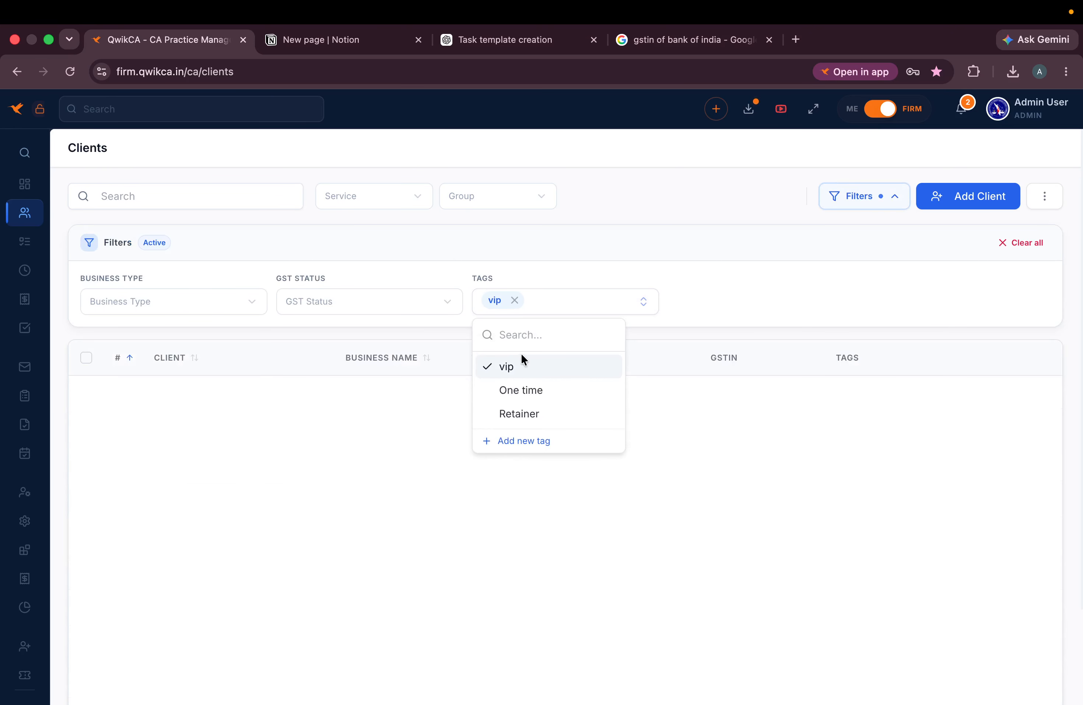
{"action": "left_click", "coordinate": [515, 300]}
- Try the GST status and Pvt Ltd business-type filters, clear them, and hide the filter options
{"action": "left_click", "coordinate": [343, 297]}
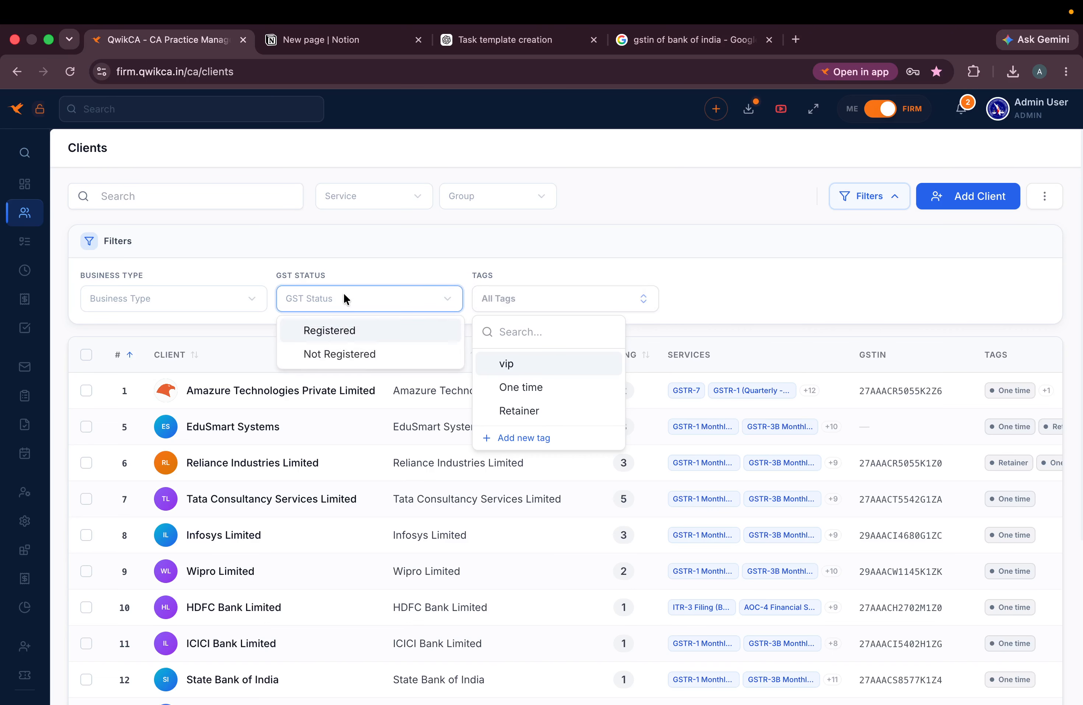
{"action": "left_click", "coordinate": [339, 353]}
{"action": "left_click", "coordinate": [366, 303]}
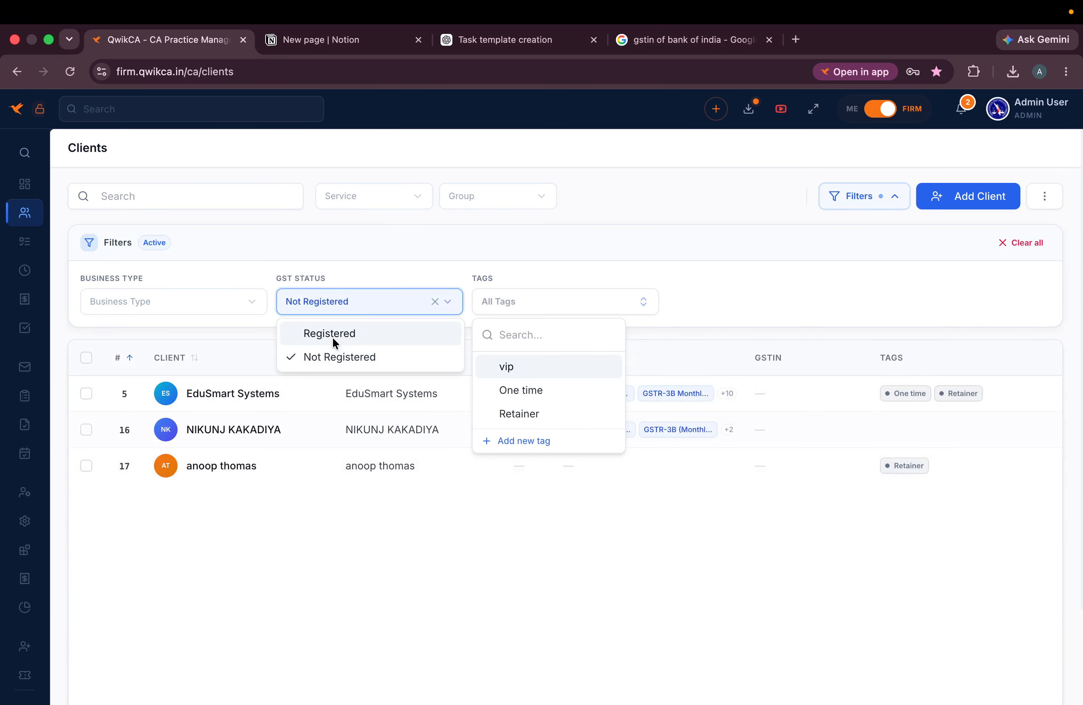
{"action": "left_click", "coordinate": [331, 328]}
{"action": "left_click", "coordinate": [434, 301]}
{"action": "left_click", "coordinate": [212, 307]}
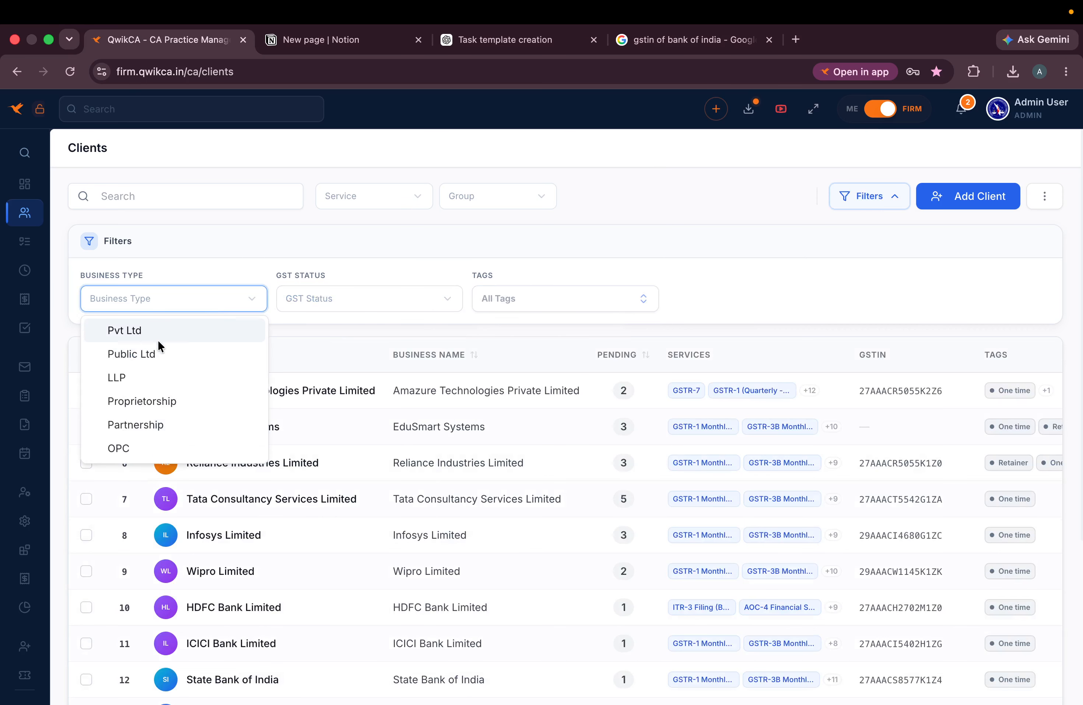
{"action": "left_click", "coordinate": [154, 328]}
{"action": "left_click", "coordinate": [241, 300]}
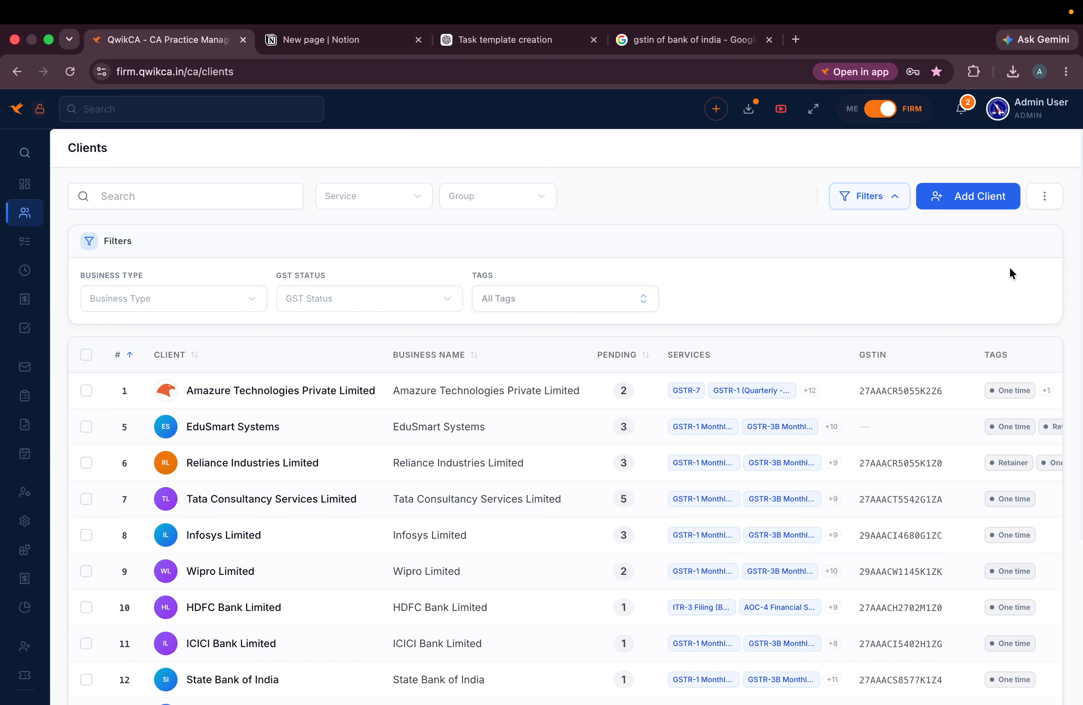
{"action": "left_click", "coordinate": [885, 201]}
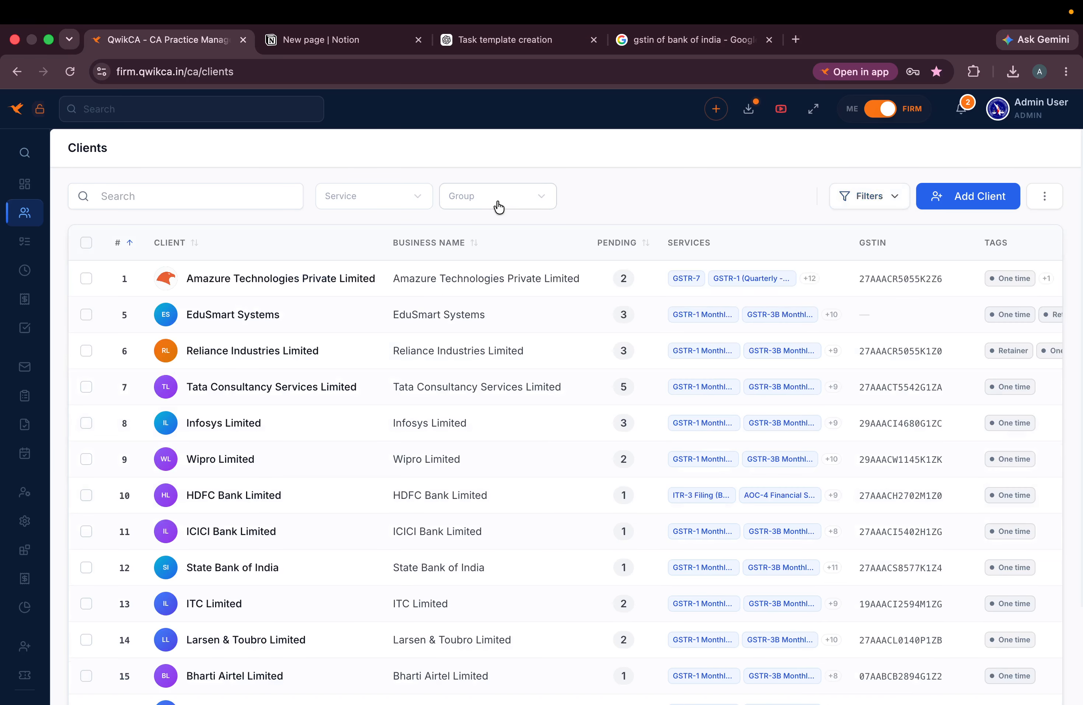
- Hide the Pending, Business Name and Services columns in Customize Columns and save
{"action": "scroll", "coordinate": [858, 314], "scroll_direction": "right", "scroll_amount": 3}
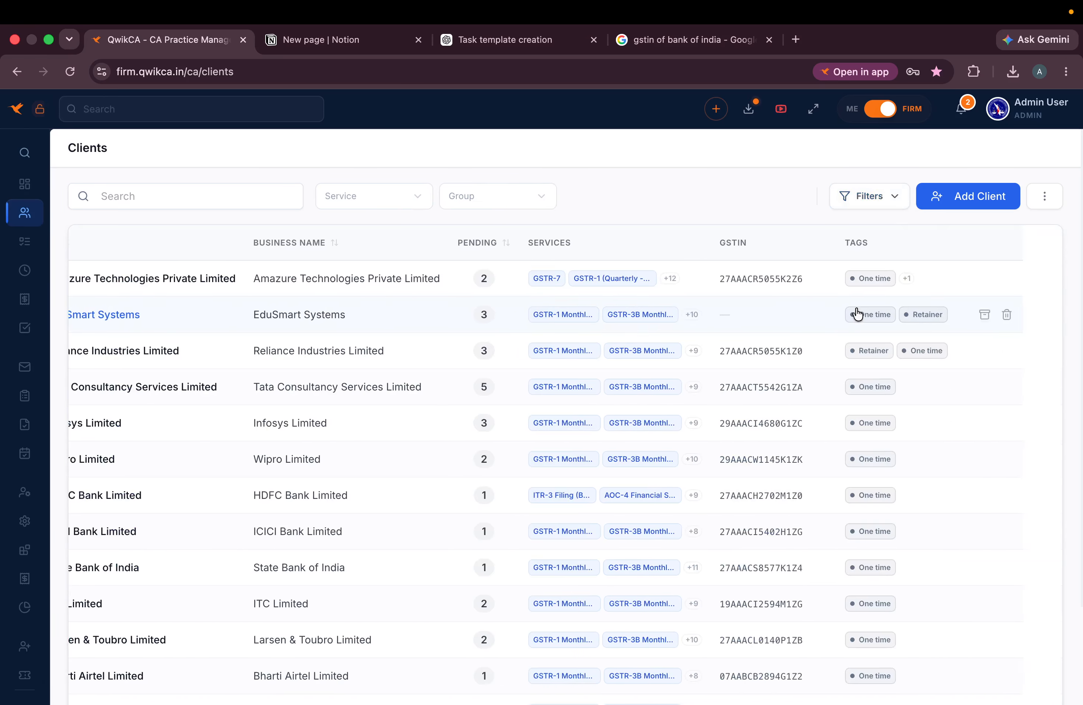
{"action": "scroll", "coordinate": [858, 314], "scroll_direction": "left", "scroll_amount": 1}
{"action": "left_click", "coordinate": [1045, 197]}
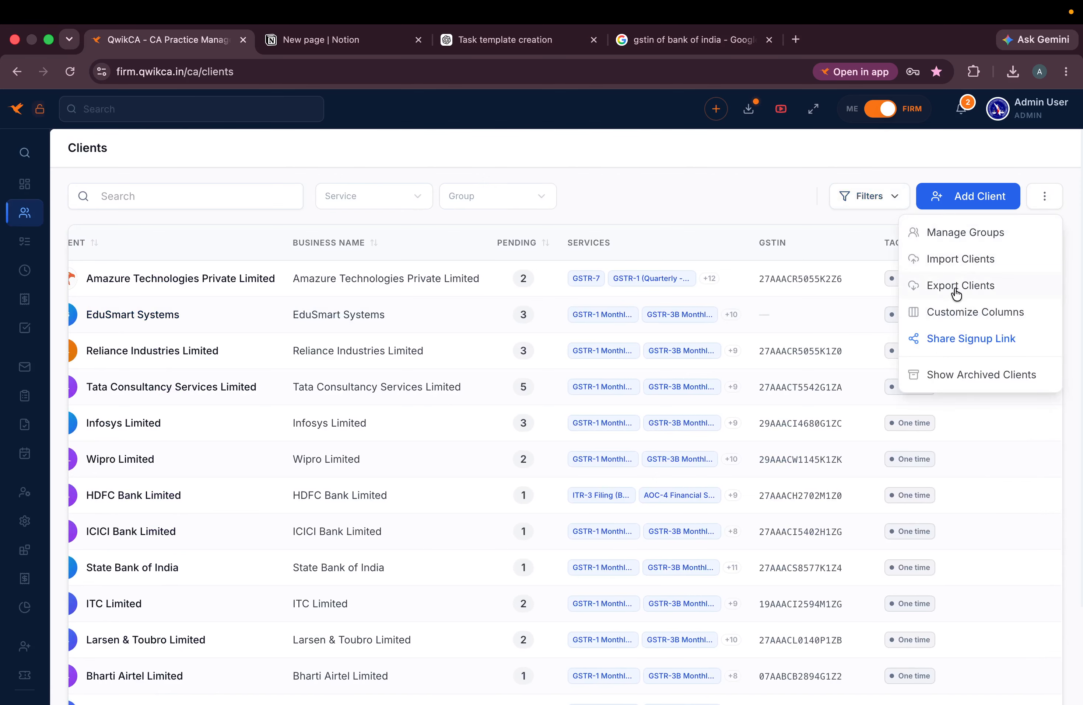
{"action": "left_click", "coordinate": [954, 313]}
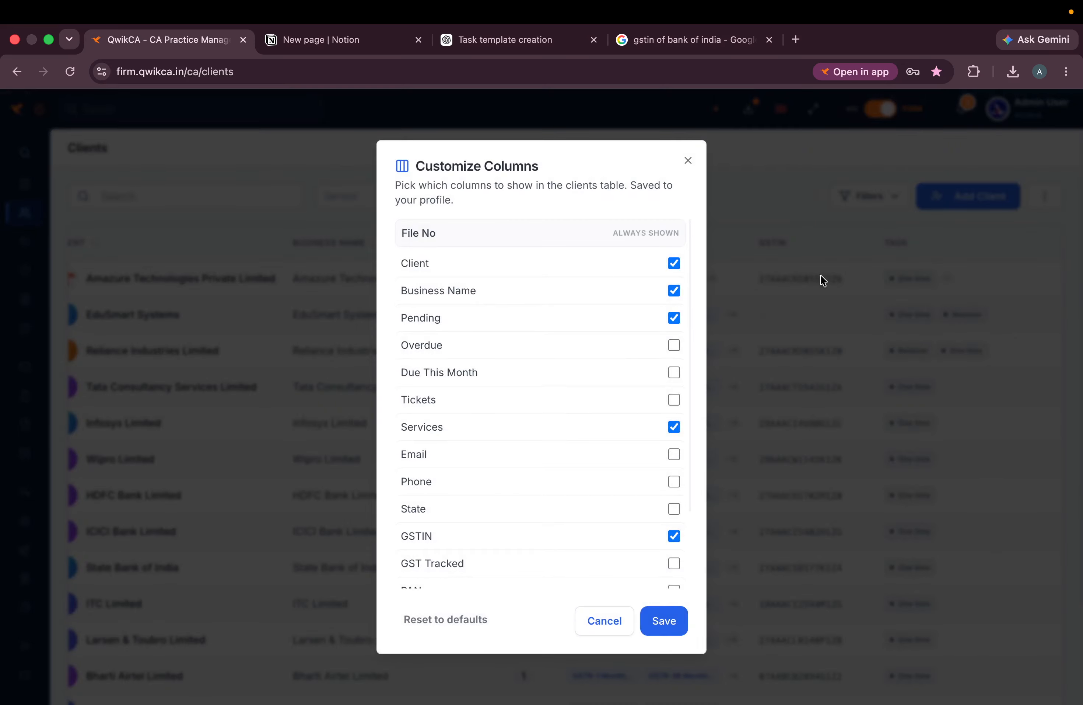
{"action": "left_click", "coordinate": [672, 317]}
{"action": "left_click", "coordinate": [674, 290]}
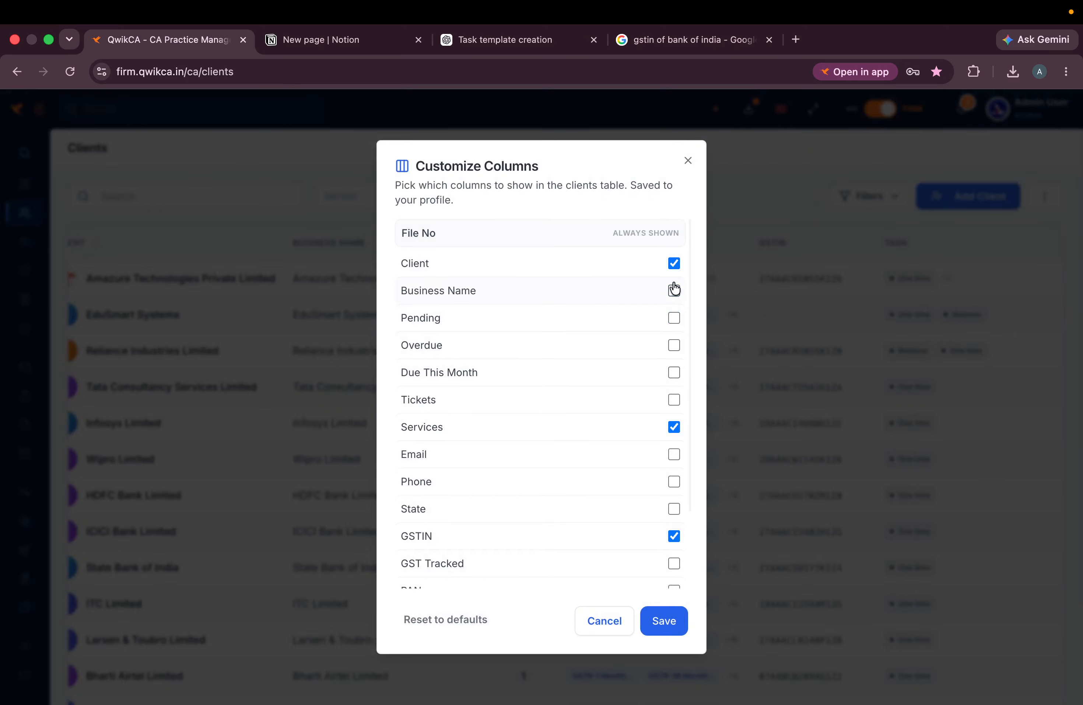
{"action": "left_click", "coordinate": [674, 427]}
{"action": "left_click", "coordinate": [661, 634]}
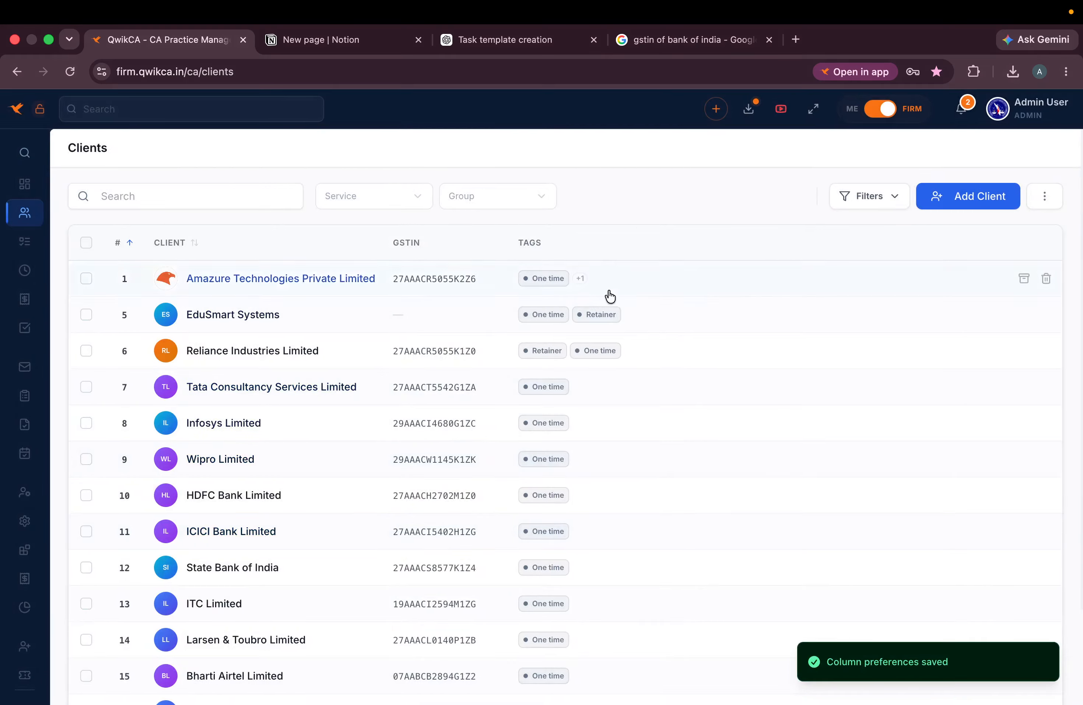
- Show the Pending, Overdue, Due This Month, Tickets, Services, Email and Phone columns and save
{"action": "left_click", "coordinate": [1045, 197]}
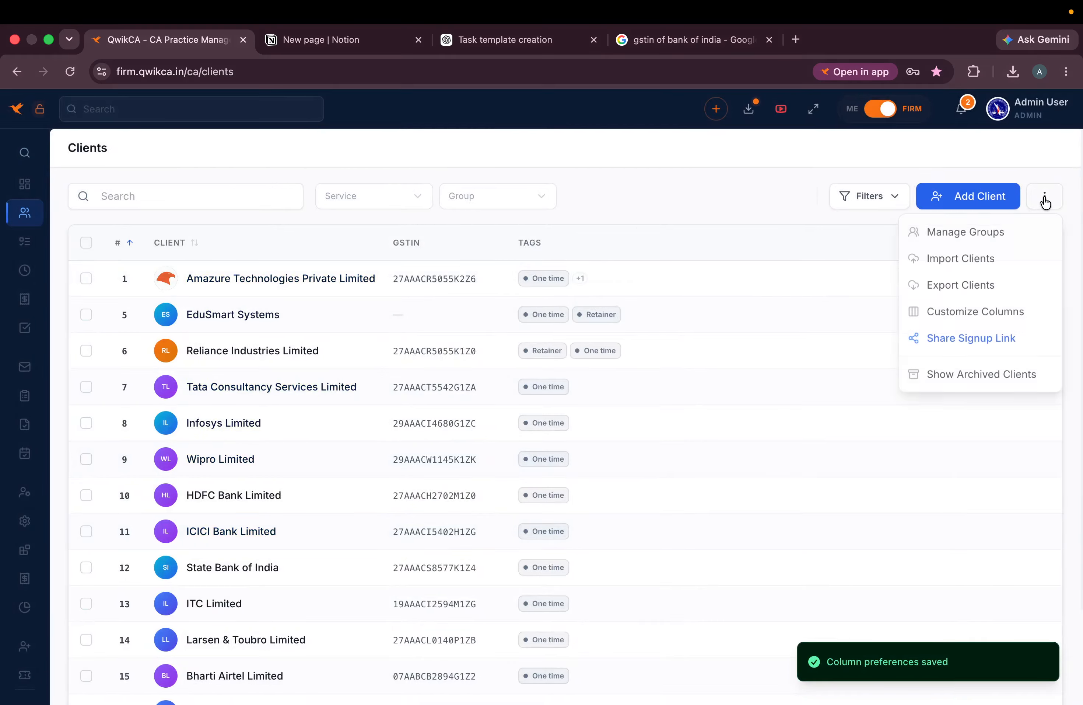
{"action": "left_click", "coordinate": [961, 313]}
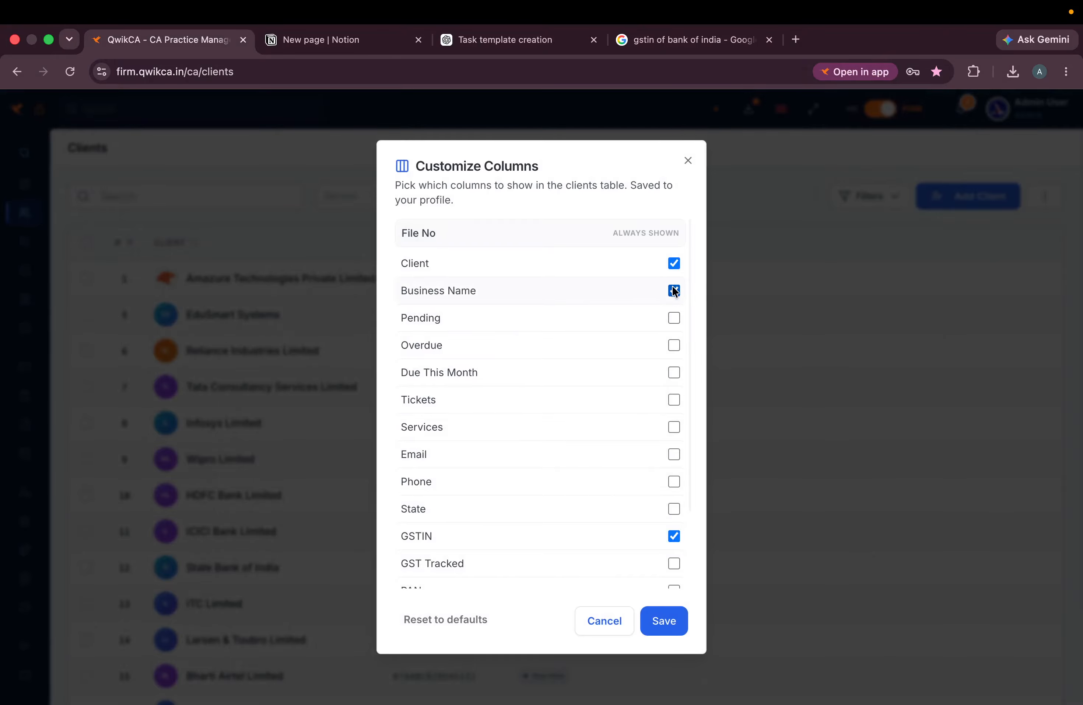
{"action": "left_click", "coordinate": [675, 317]}
{"action": "left_click", "coordinate": [675, 345]}
{"action": "left_click", "coordinate": [674, 371]}
{"action": "left_click", "coordinate": [675, 399]}
{"action": "left_click", "coordinate": [674, 427]}
{"action": "left_click", "coordinate": [675, 454]}
{"action": "left_click", "coordinate": [674, 481]}
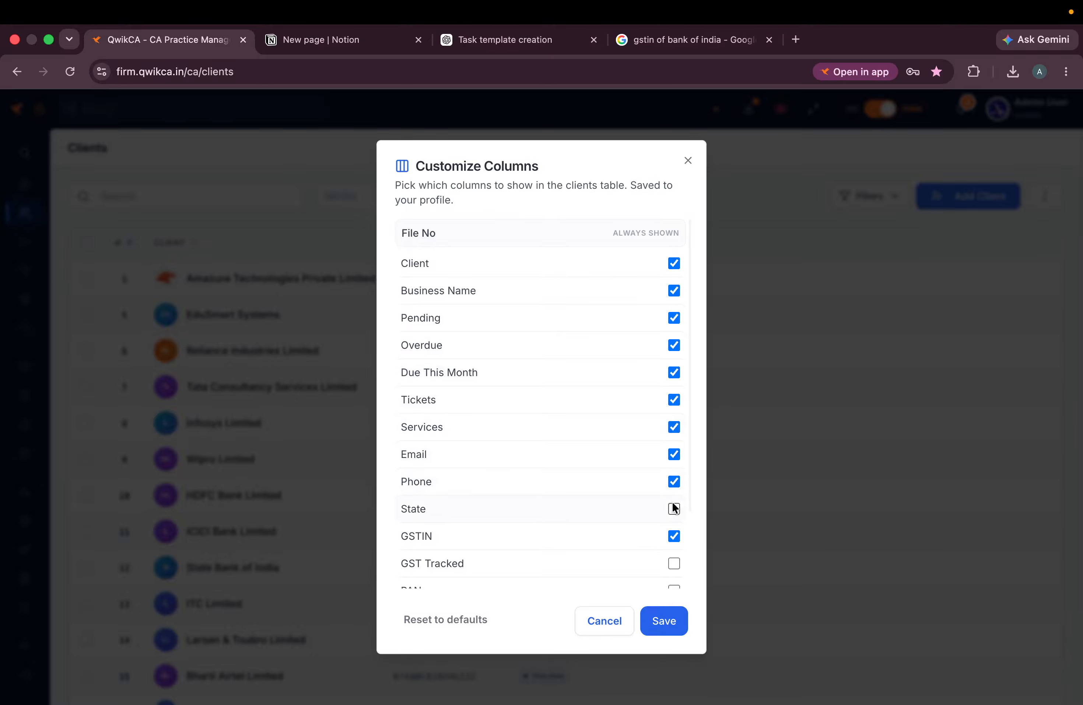
{"action": "left_click", "coordinate": [665, 620]}
- Go to the Client Groups list under Clients
{"action": "scroll", "coordinate": [771, 409], "scroll_direction": "right", "scroll_amount": 10}
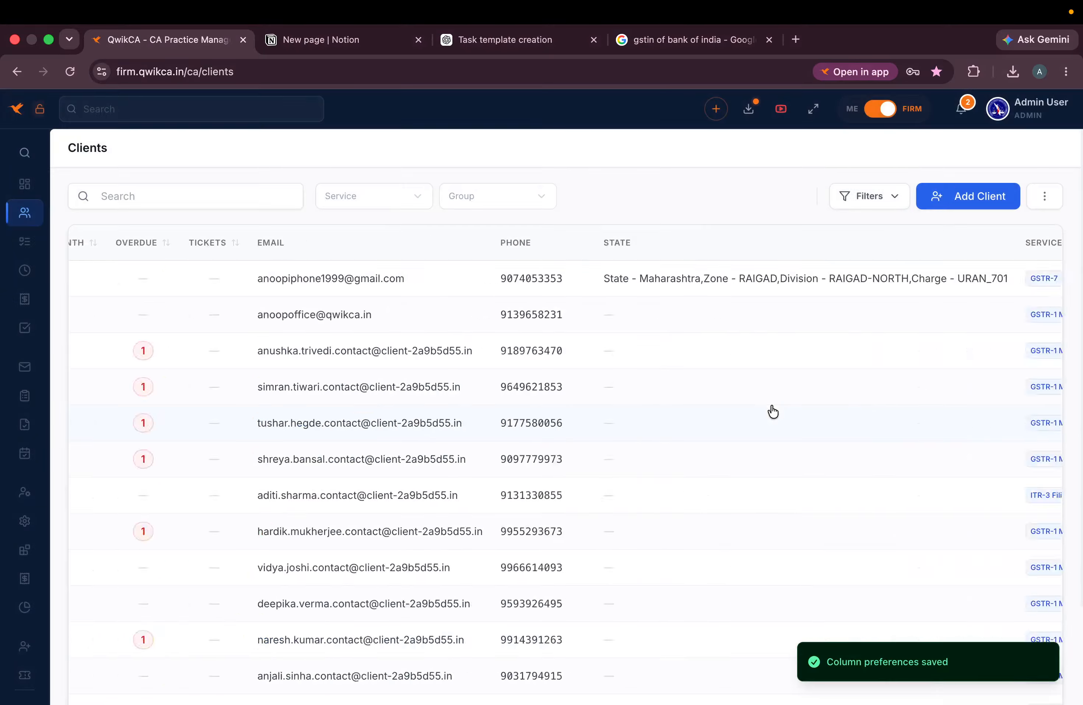
{"action": "scroll", "coordinate": [773, 411], "scroll_direction": "left", "scroll_amount": 5}
{"action": "scroll", "coordinate": [773, 412], "scroll_direction": "left", "scroll_amount": 5}
{"action": "mouse_move", "coordinate": [3, 313]}
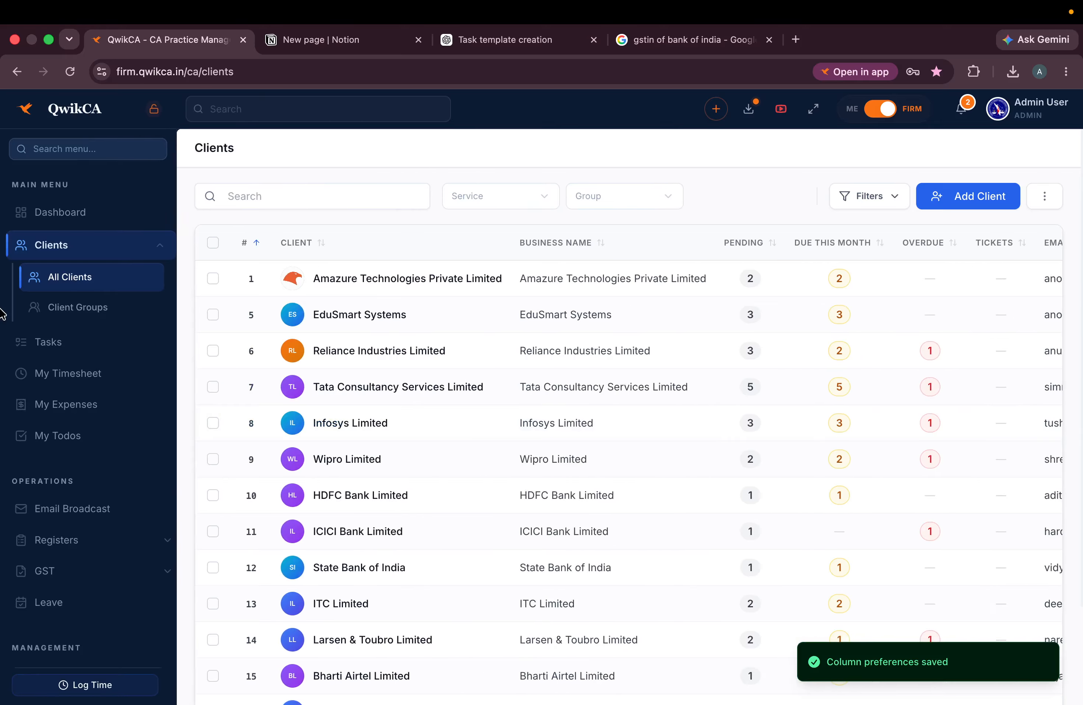
{"action": "left_click", "coordinate": [79, 306]}
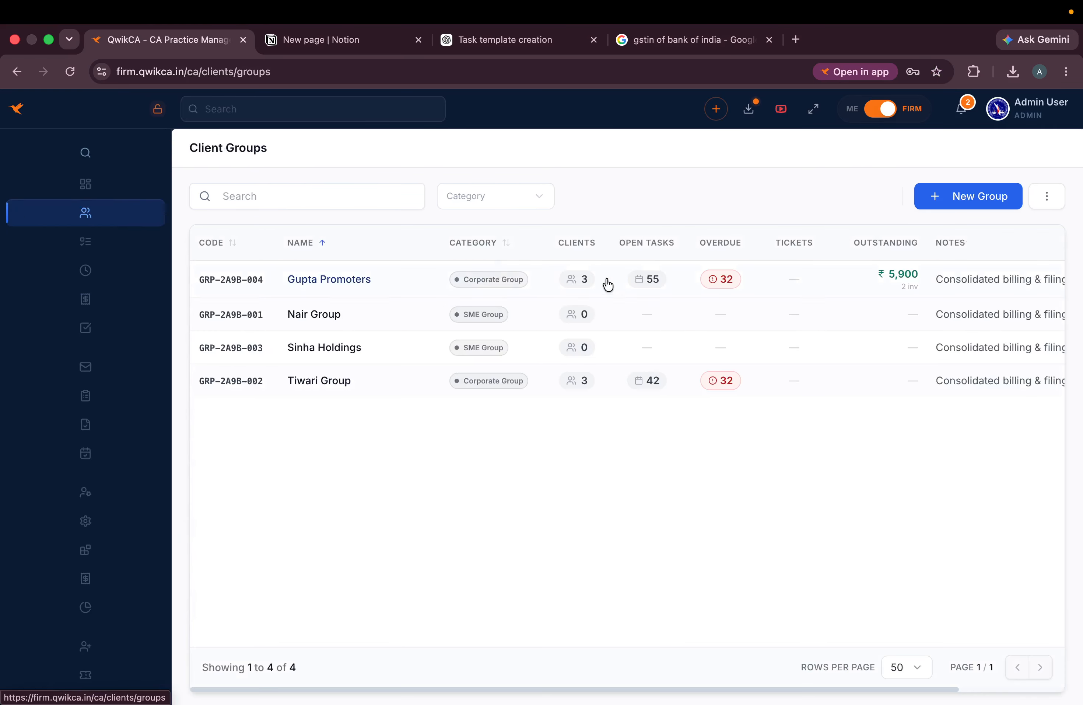
- Start a new client group named 'sharrma faminly' with code SHR and category Family
{"action": "left_click", "coordinate": [972, 196]}
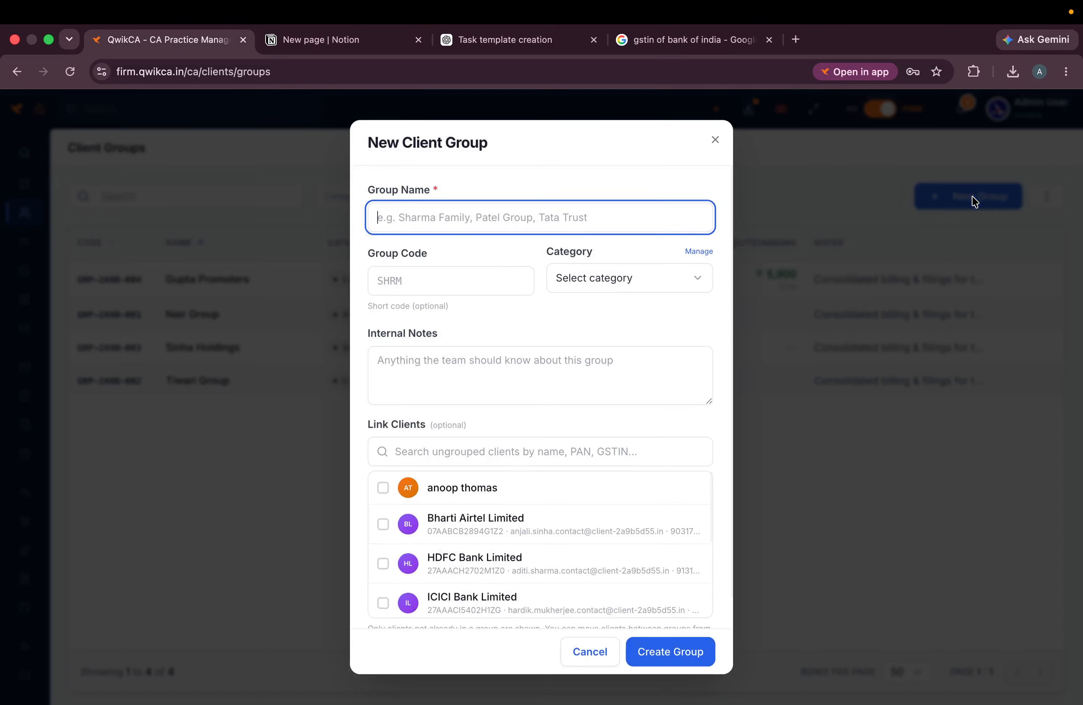
{"action": "left_click", "coordinate": [439, 218]}
{"action": "type", "text": "sharrma faminly"}
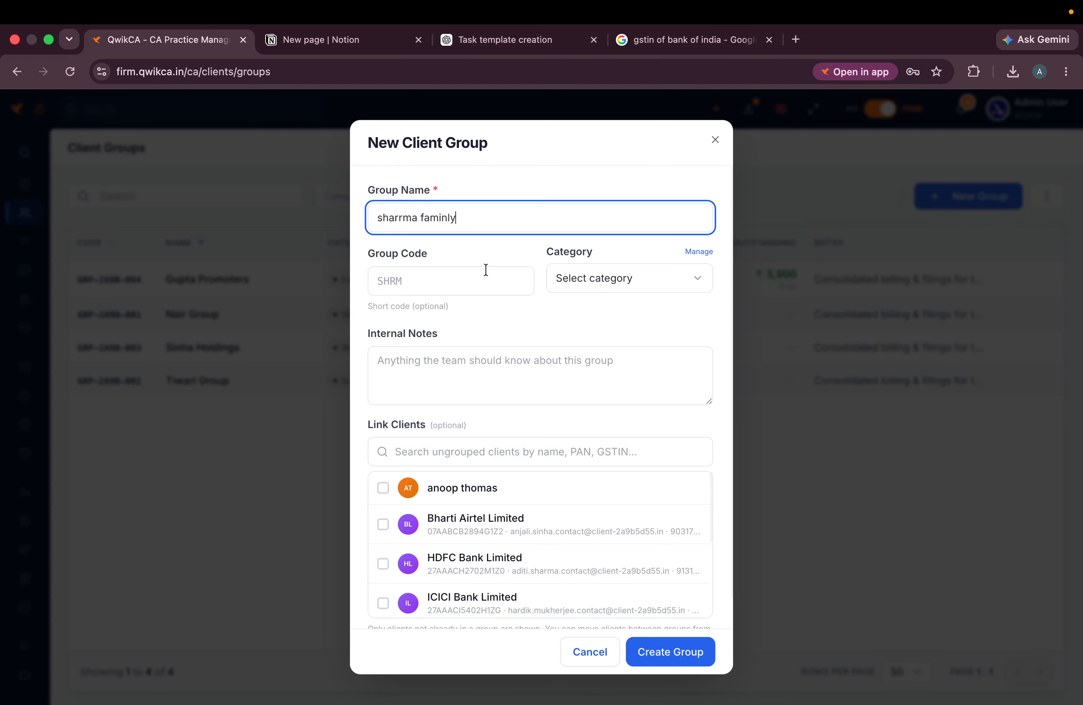
{"action": "left_click", "coordinate": [457, 287]}
{"action": "type", "text": "SHR"}
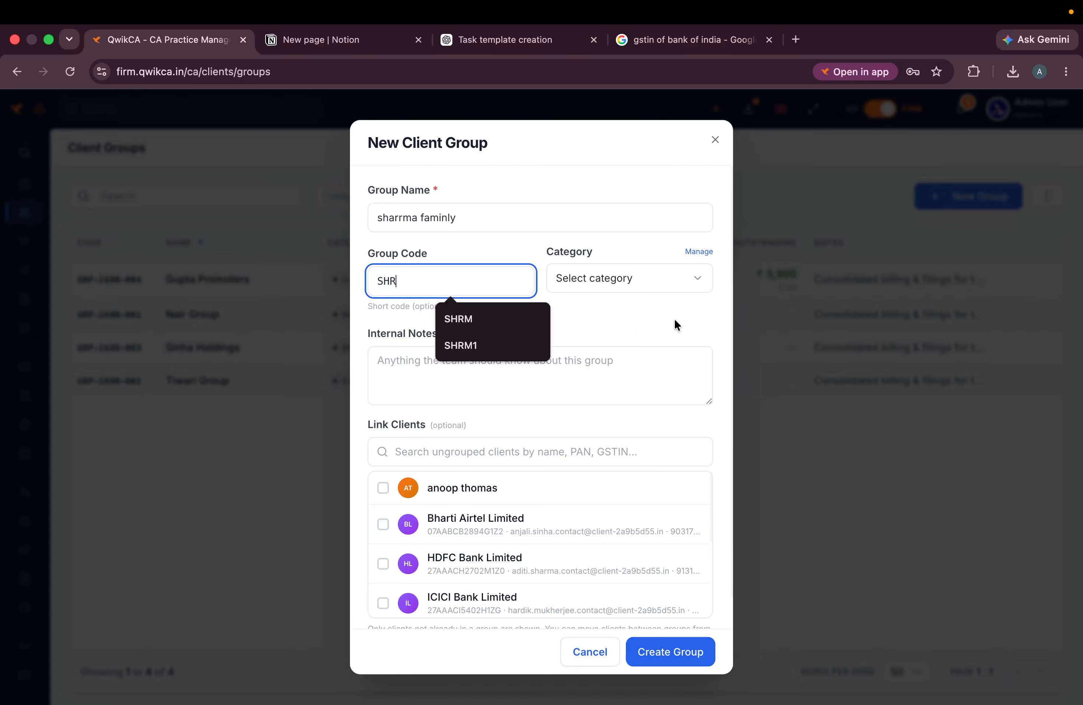
{"action": "left_click", "coordinate": [619, 274]}
{"action": "left_click", "coordinate": [619, 335]}
- Link four clients to the group, including Bharti Airtel and HDFC Bank, and create it
{"action": "left_click", "coordinate": [448, 369]}
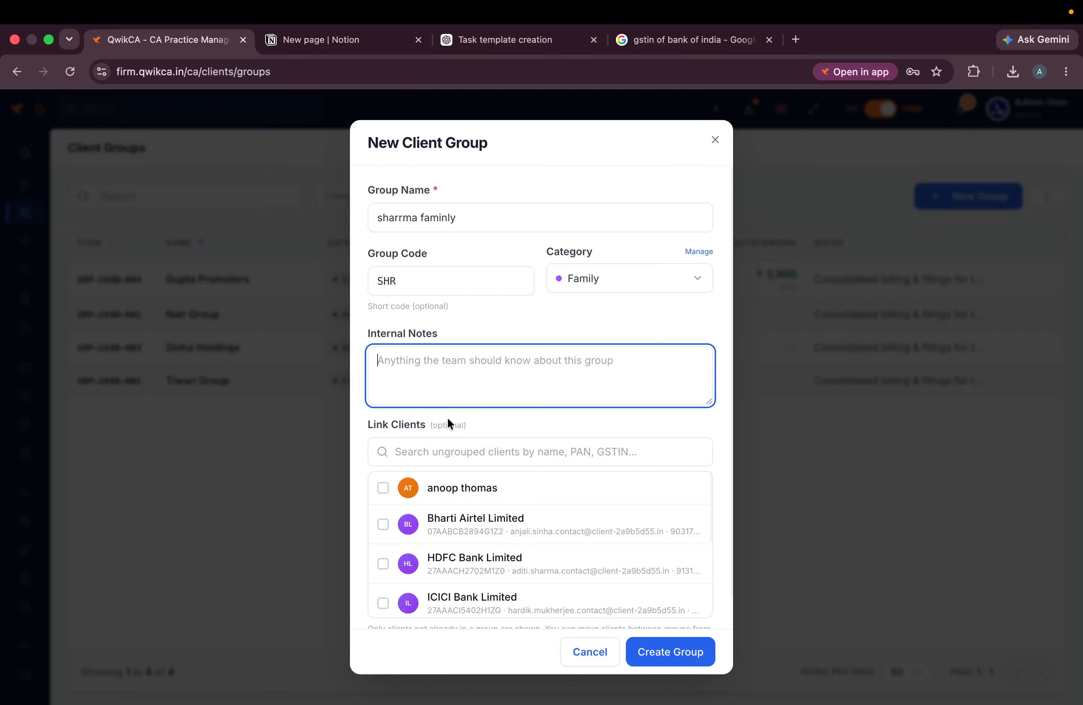
{"action": "left_click", "coordinate": [384, 488]}
{"action": "left_click", "coordinate": [383, 523]}
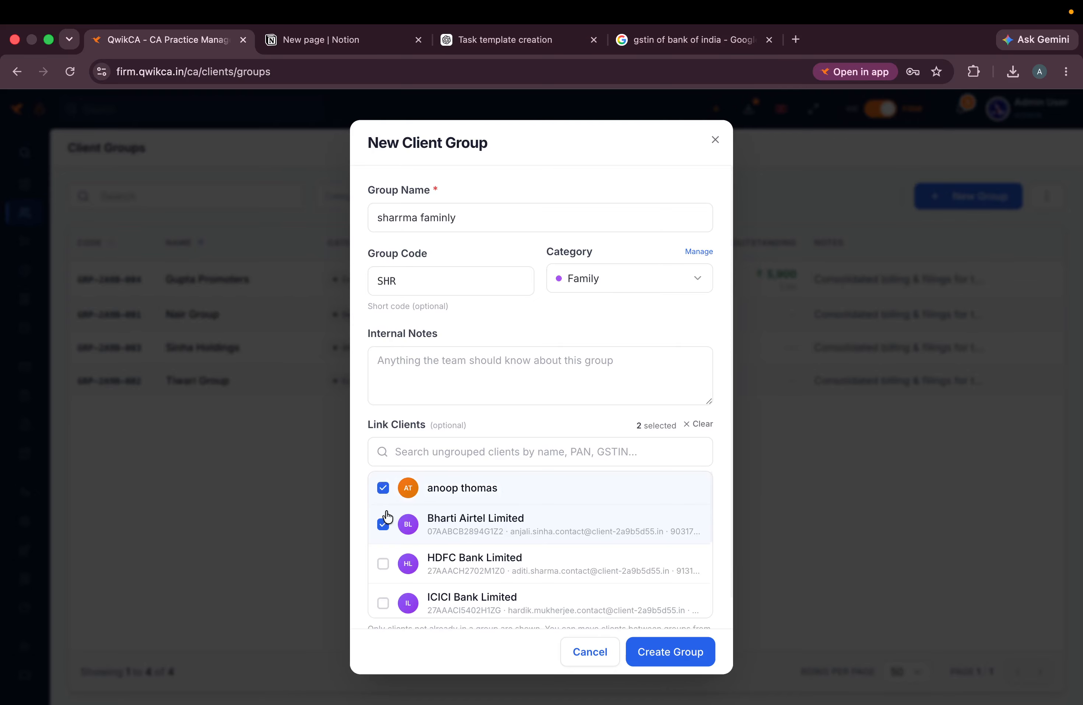
{"action": "left_click", "coordinate": [383, 564]}
{"action": "scroll", "coordinate": [388, 569], "scroll_direction": "down", "scroll_amount": 3}
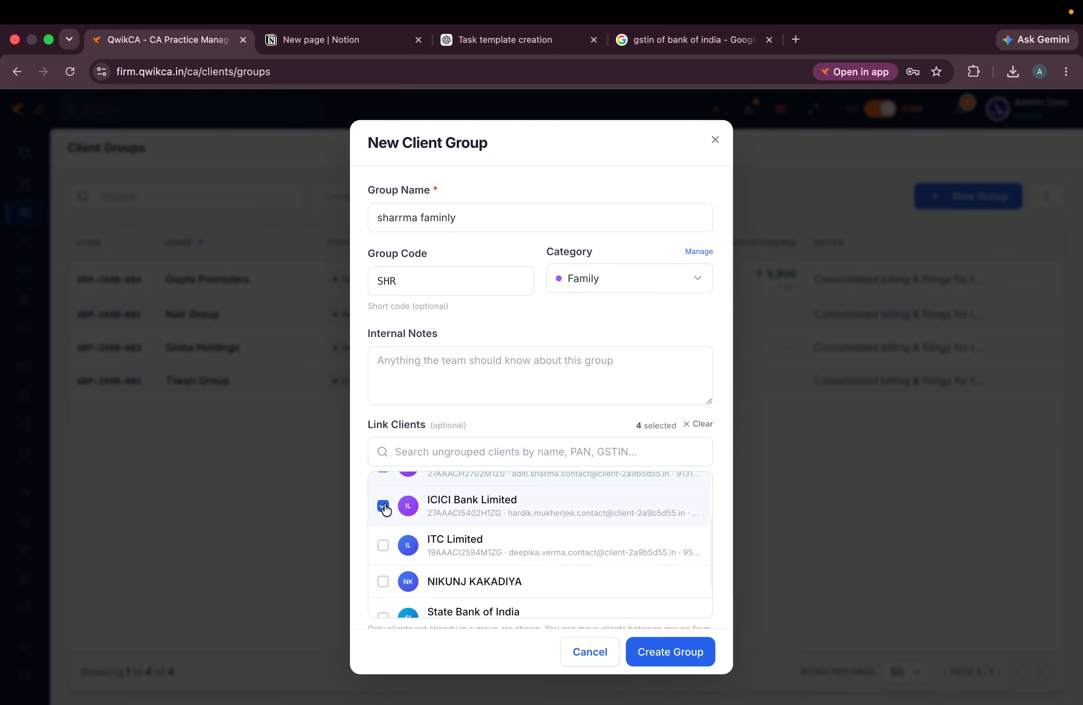
{"action": "left_click", "coordinate": [667, 652]}
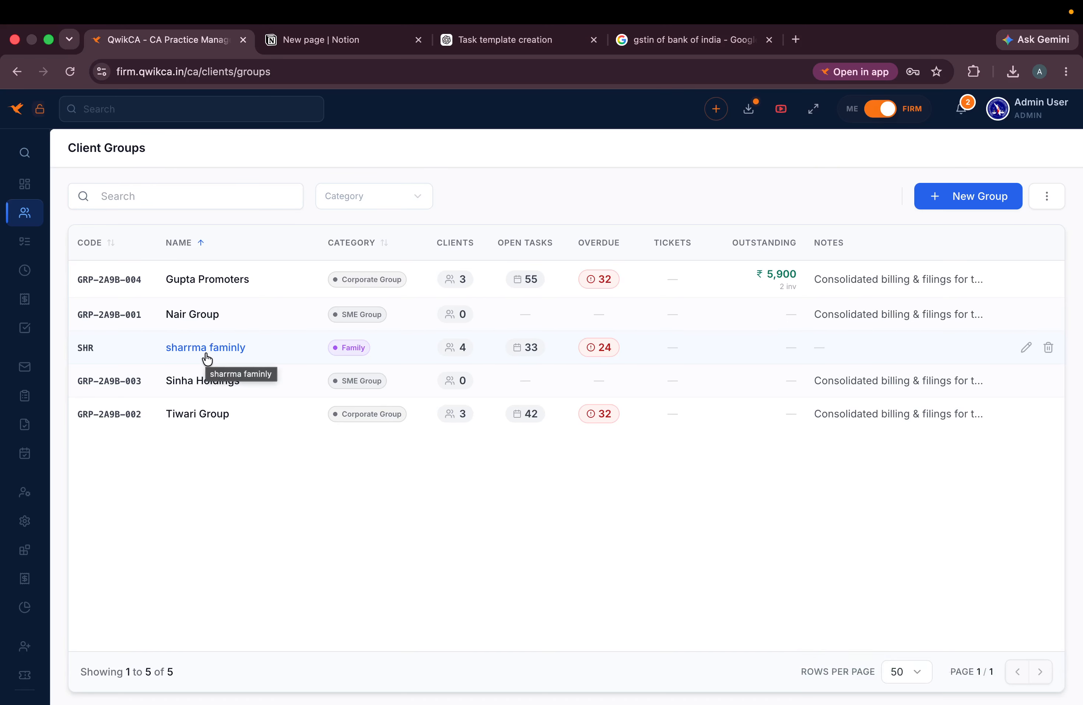
- In All Clients, select Amazure Technologies, EduSmart Systems and Reliance Industries Limited
{"action": "left_click", "coordinate": [98, 284]}
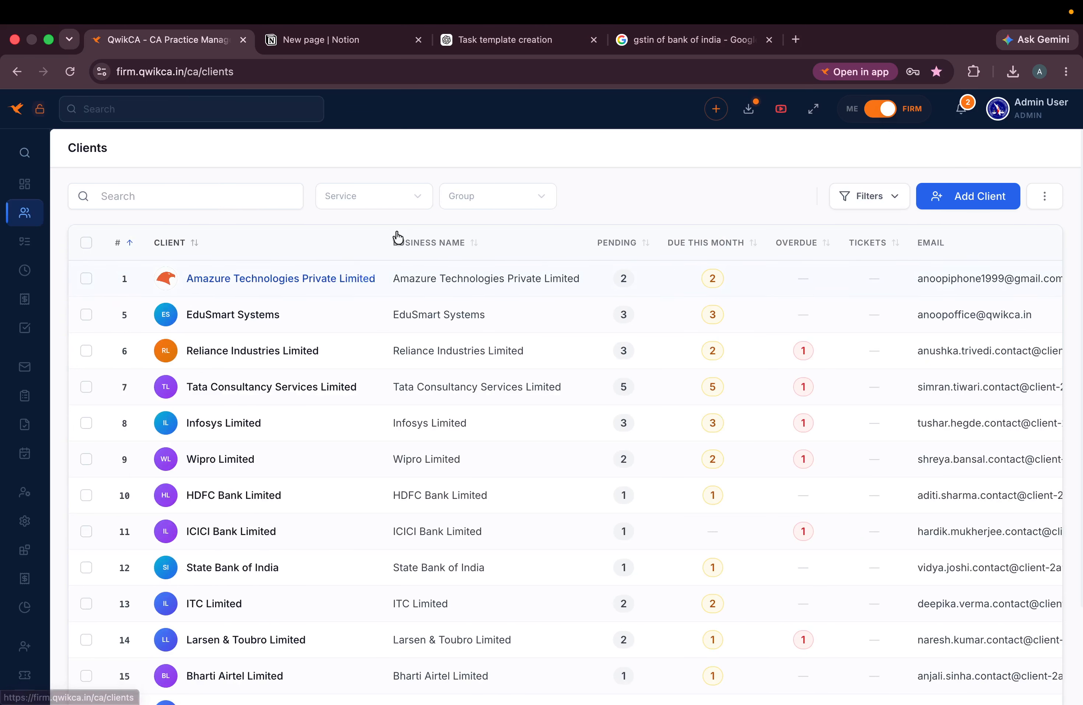
{"action": "left_click", "coordinate": [894, 199]}
{"action": "left_click", "coordinate": [888, 198]}
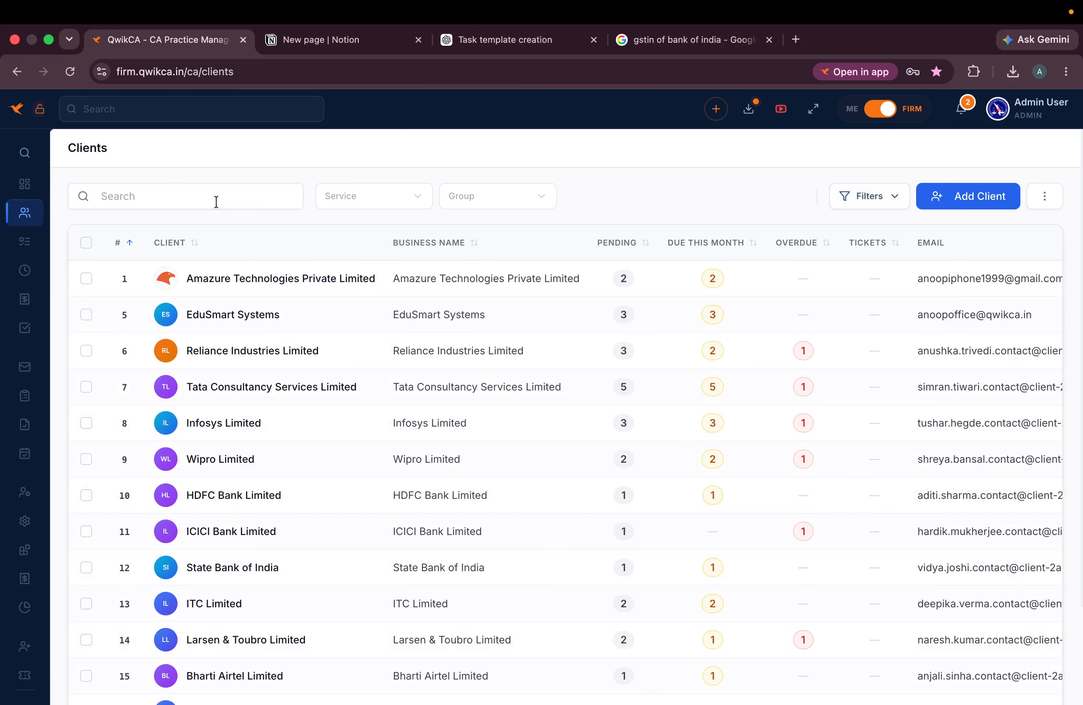
{"action": "left_click", "coordinate": [86, 278]}
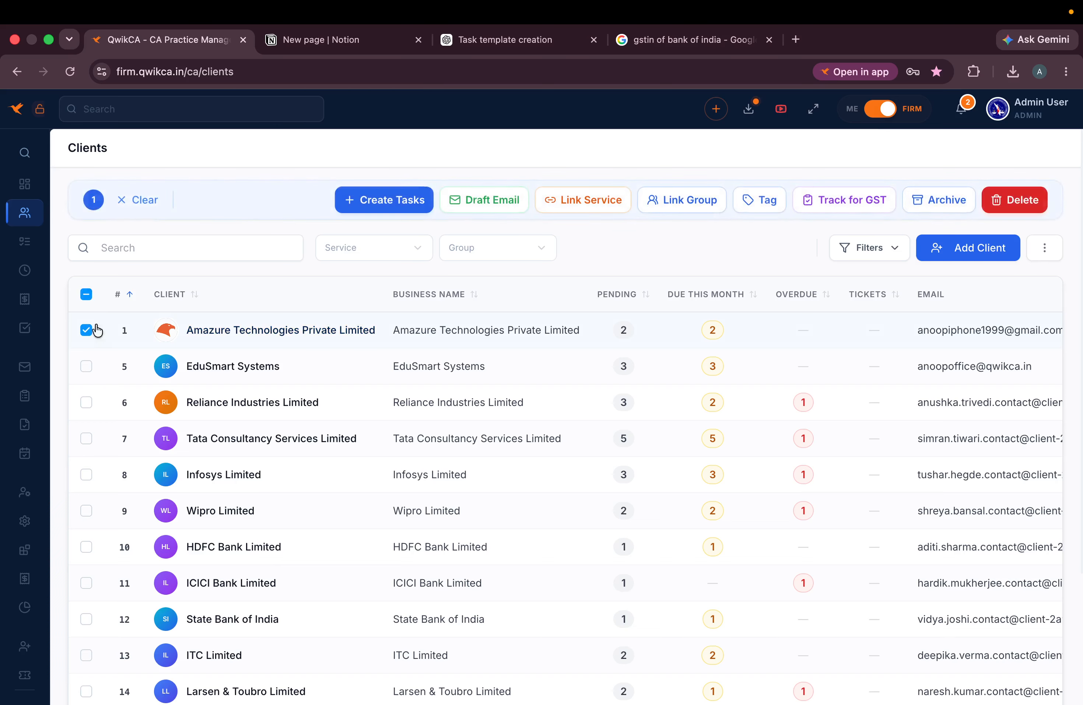
{"action": "left_click", "coordinate": [86, 366]}
{"action": "left_click", "coordinate": [86, 402]}
- Link the three selected clients to the sharrma faminly group, then select all clients
{"action": "left_click", "coordinate": [614, 205]}
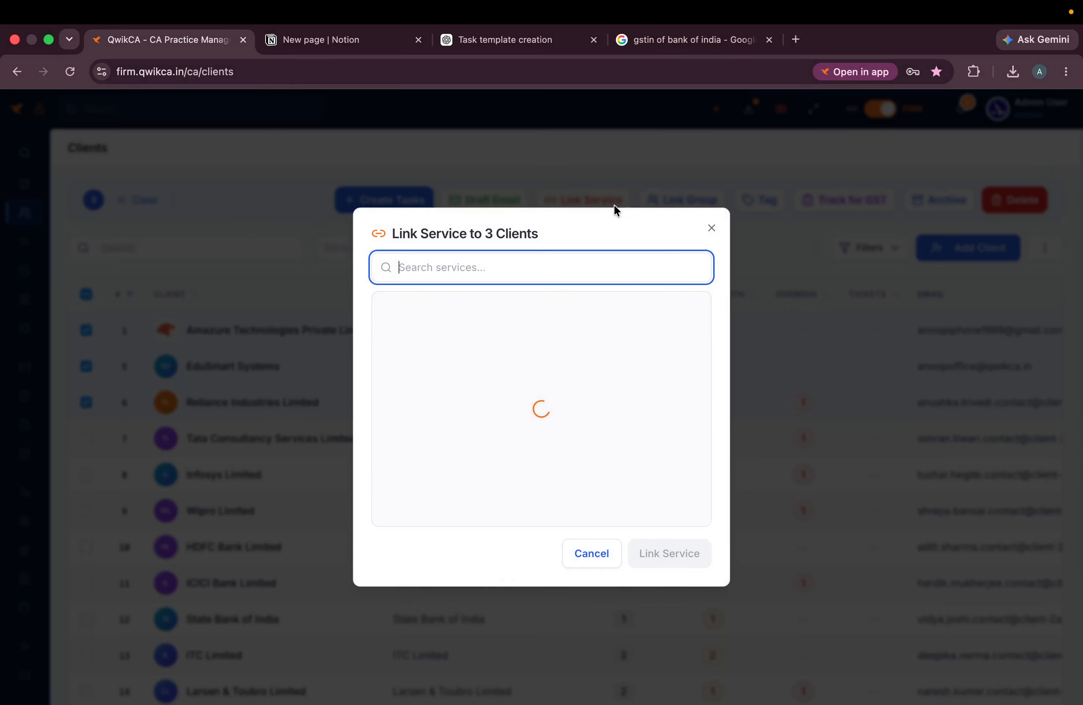
{"action": "left_click", "coordinate": [614, 204]}
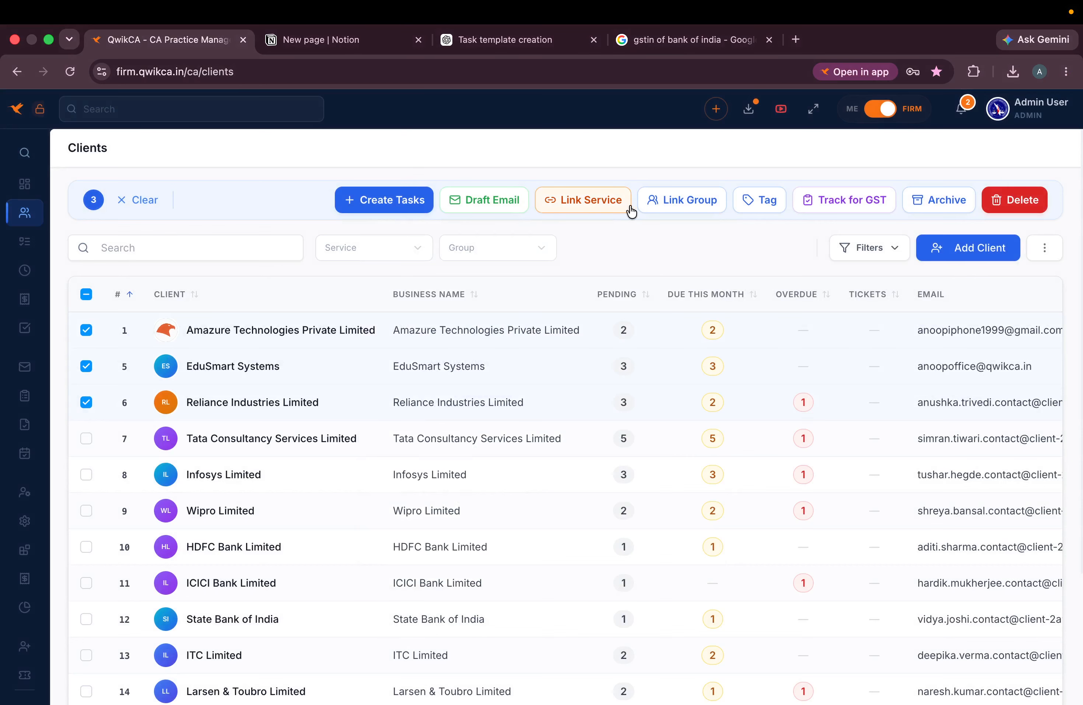
{"action": "left_click", "coordinate": [697, 206]}
{"action": "left_click", "coordinate": [468, 415]}
{"action": "left_click", "coordinate": [689, 553]}
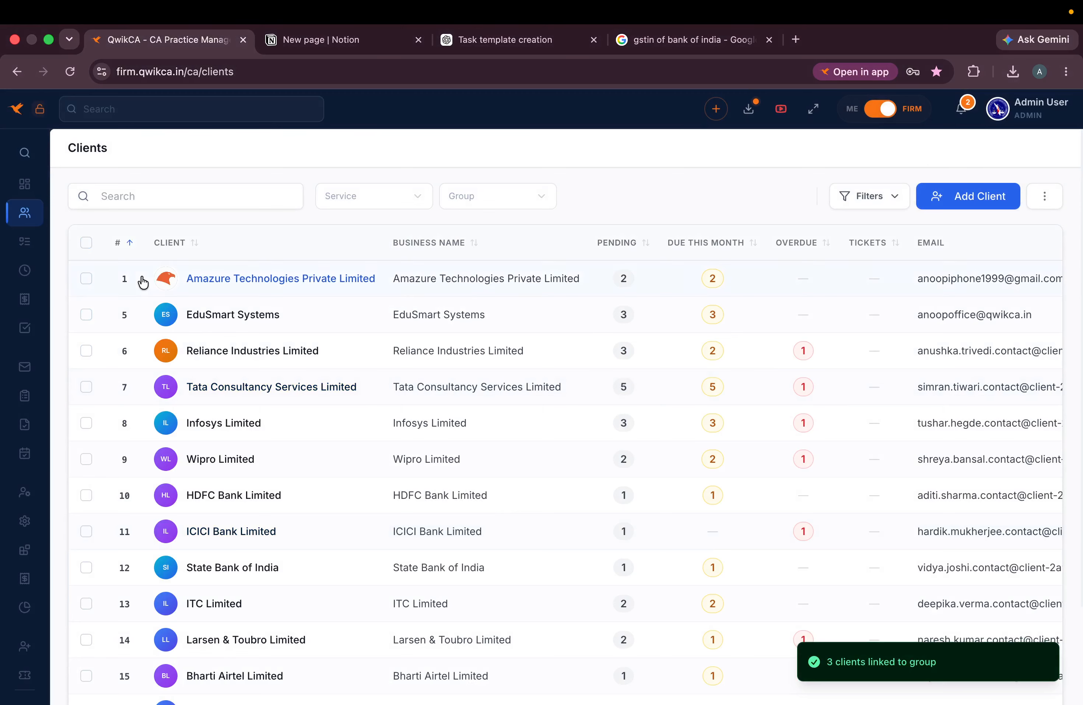
{"action": "left_click", "coordinate": [85, 242]}
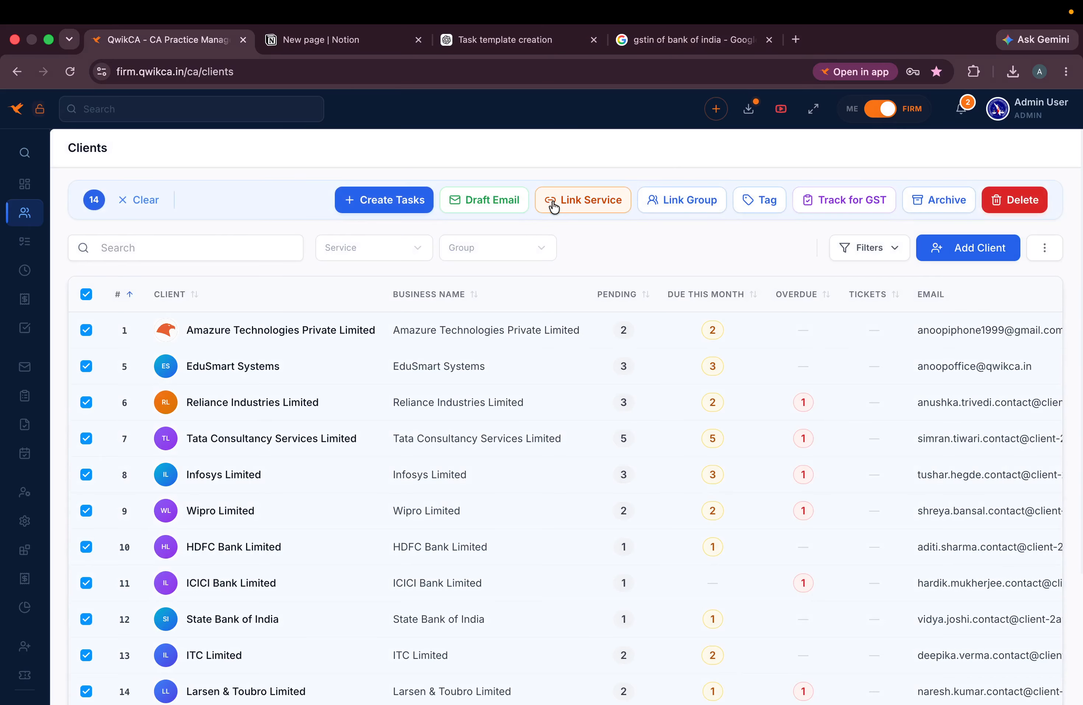
- Start a bulk task using the Company Registration service template, removing the title's leading space
{"action": "left_click", "coordinate": [405, 203]}
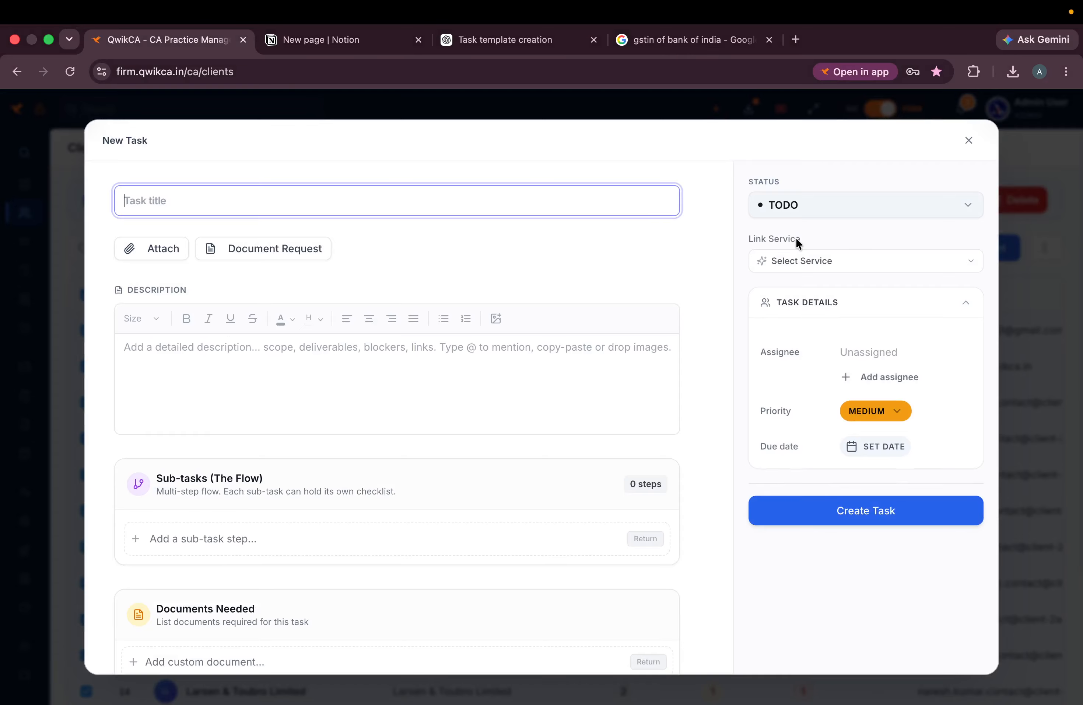
{"action": "left_click", "coordinate": [832, 261]}
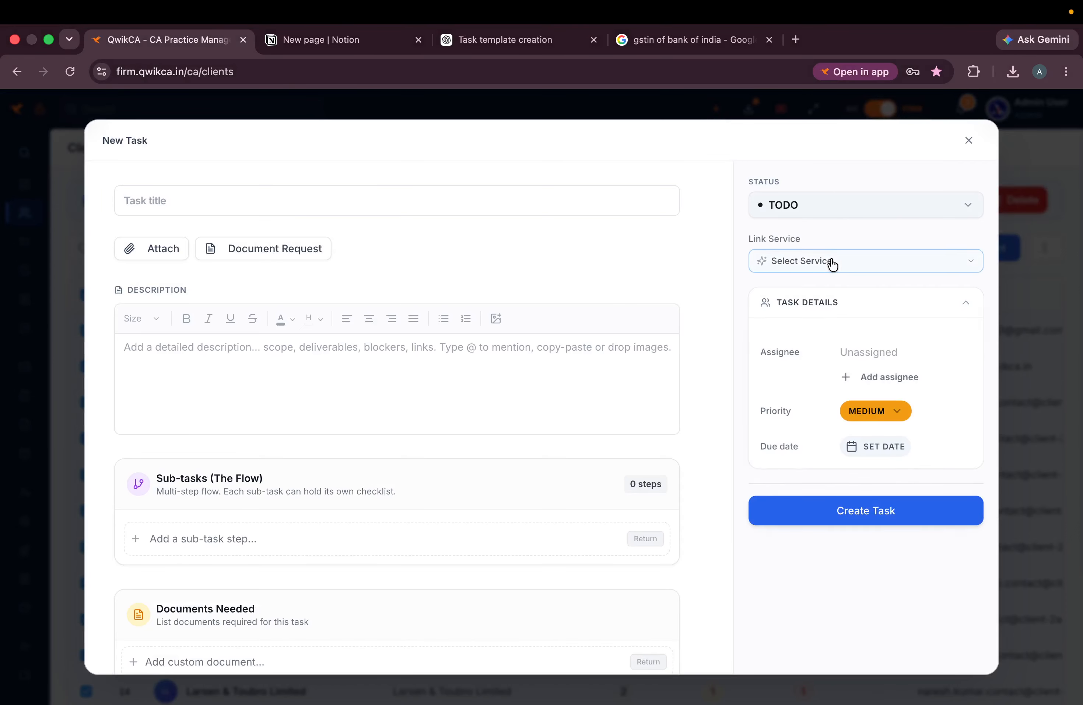
{"action": "scroll", "coordinate": [828, 432], "scroll_direction": "down", "scroll_amount": 10}
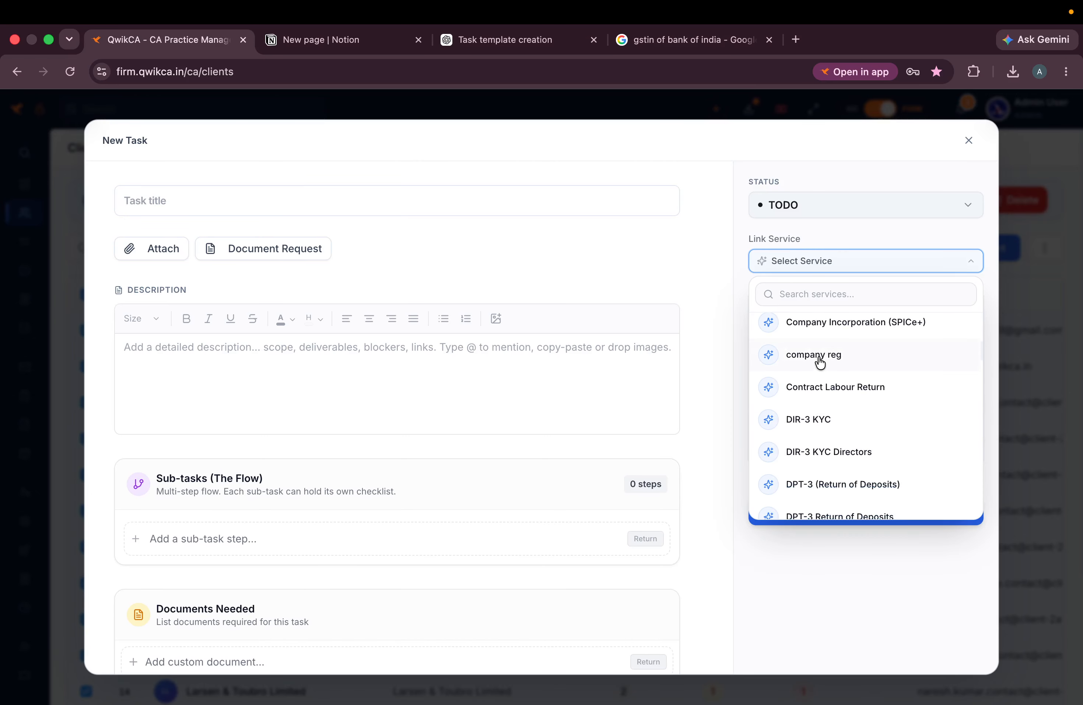
{"action": "left_click", "coordinate": [820, 356]}
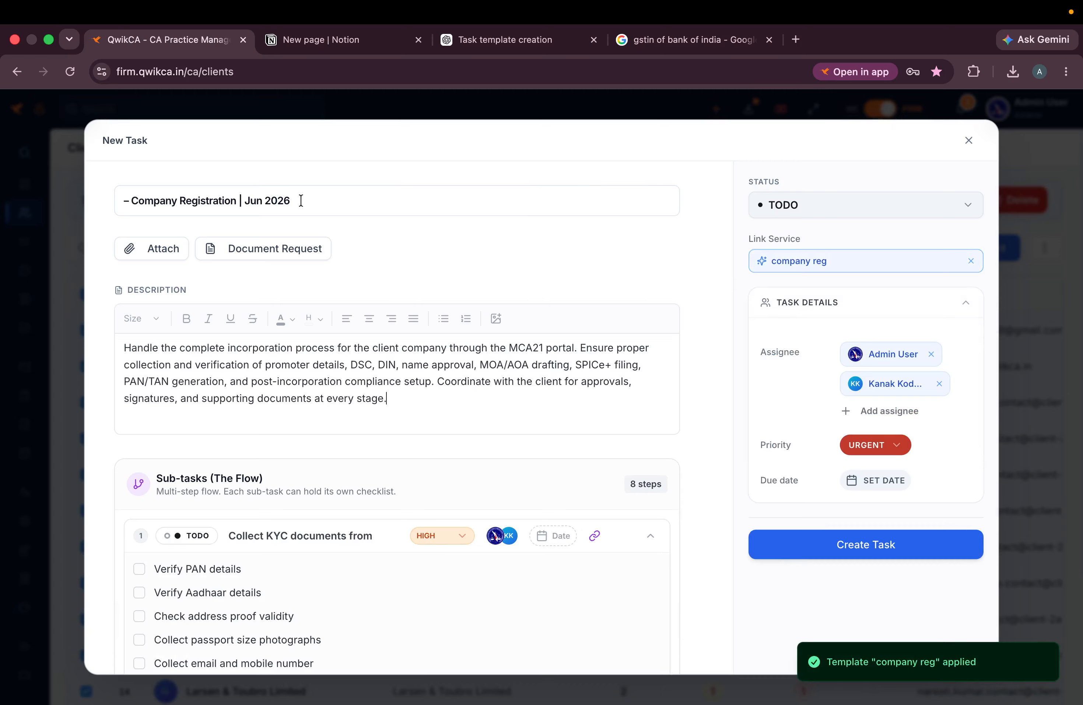
{"action": "left_click", "coordinate": [125, 199]}
{"action": "key", "text": "Delete"}
{"action": "scroll", "coordinate": [386, 478], "scroll_direction": "down", "scroll_amount": 12}
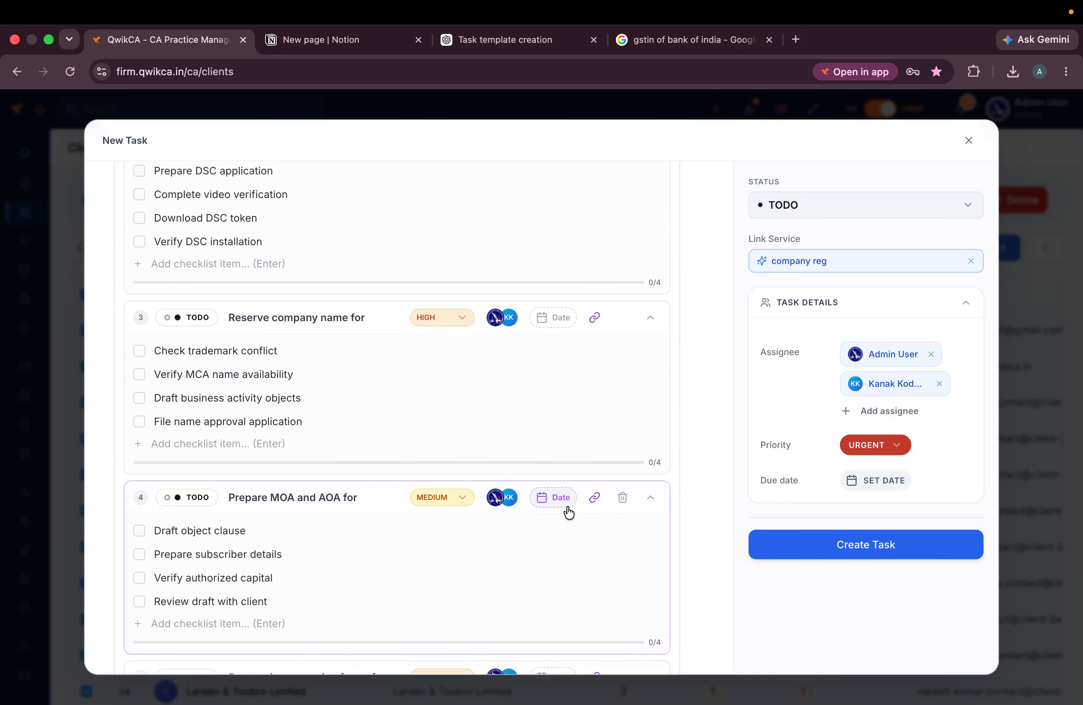
- Set the due date to Jun 25, 2026 and create the tasks for all 14 clients
{"action": "left_click", "coordinate": [872, 484]}
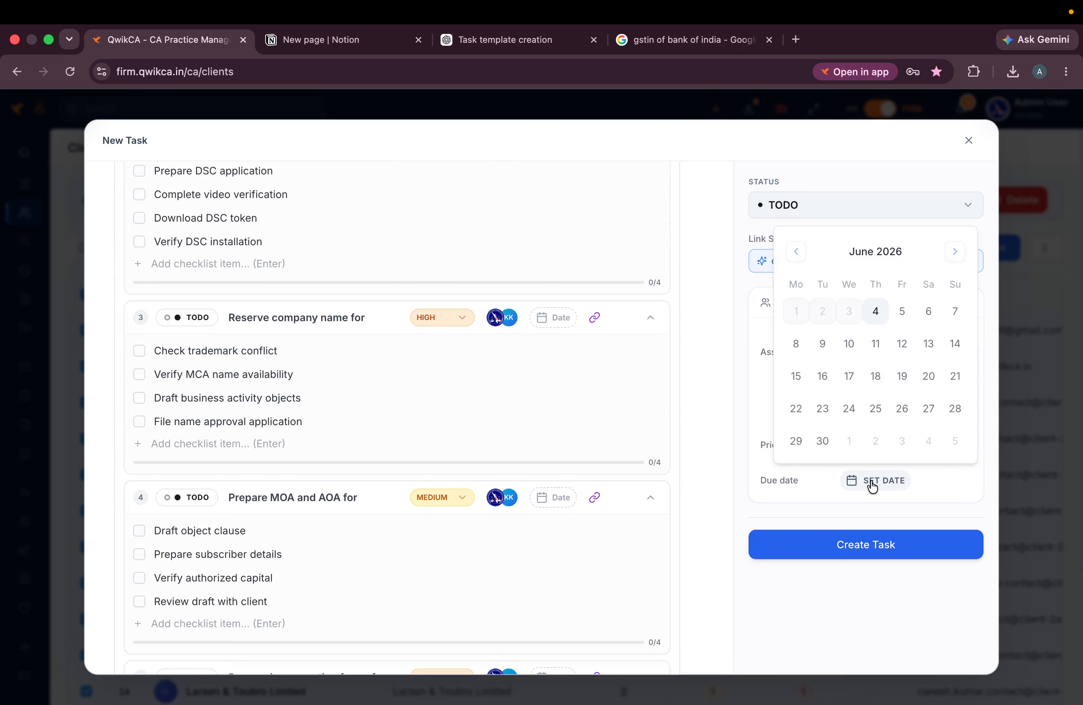
{"action": "left_click", "coordinate": [876, 408]}
{"action": "left_click", "coordinate": [830, 543]}
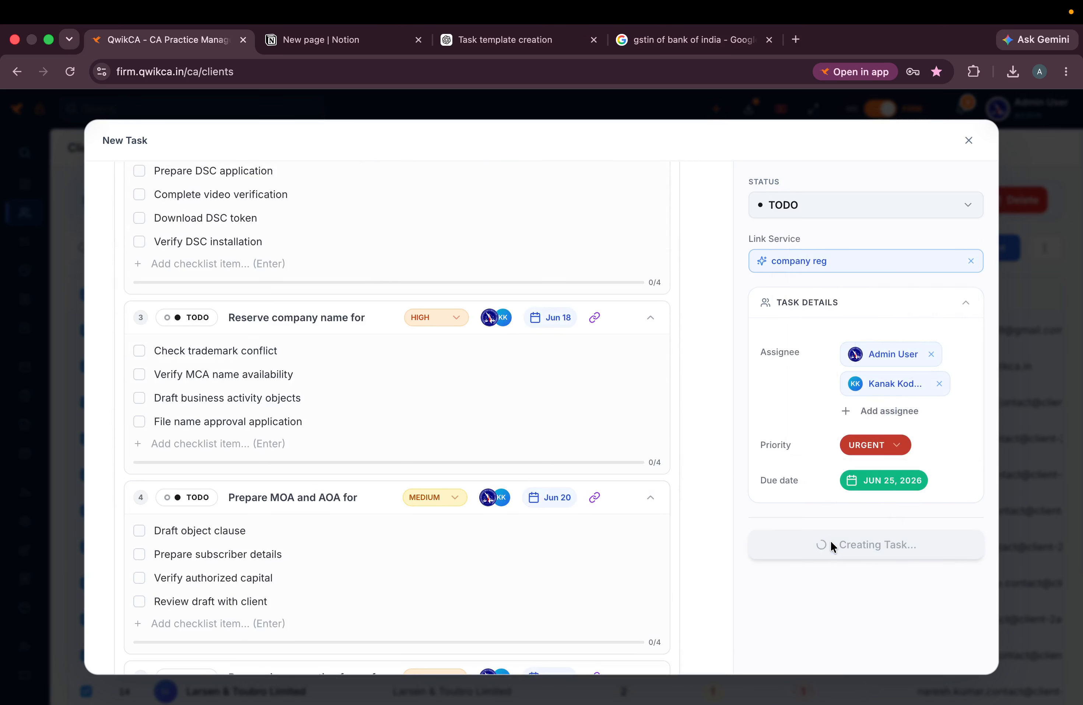
{"action": "scroll", "coordinate": [343, 281], "scroll_direction": "up", "scroll_amount": 13}
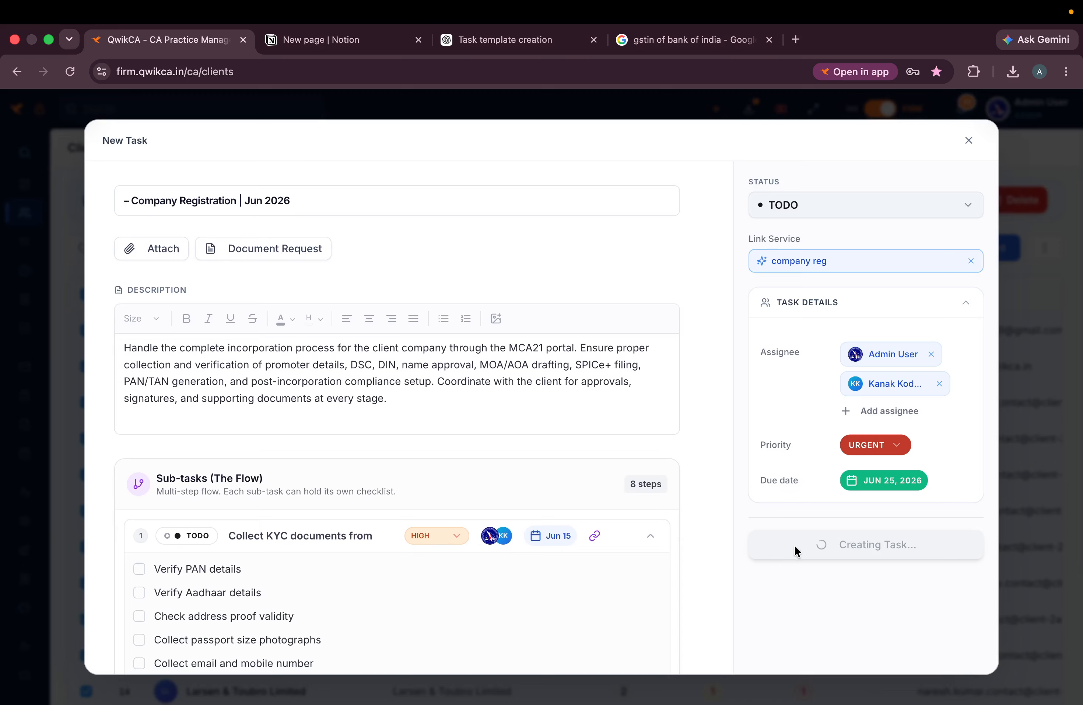
{"action": "scroll", "coordinate": [442, 496], "scroll_direction": "down", "scroll_amount": 20}
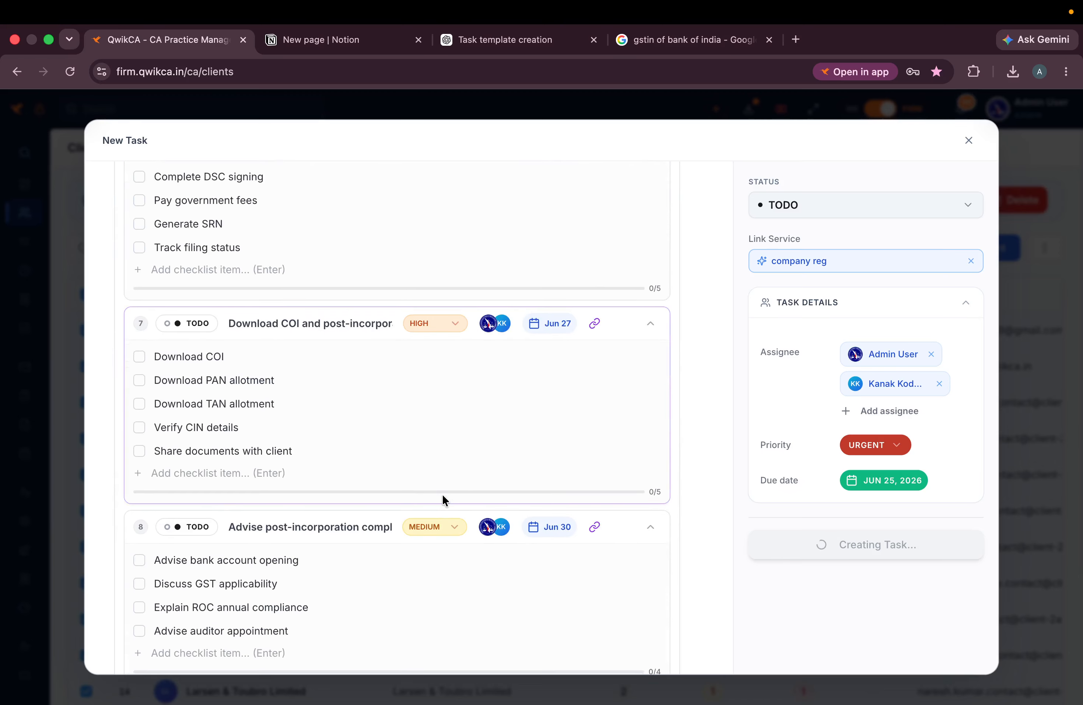
{"action": "scroll", "coordinate": [442, 497], "scroll_direction": "down", "scroll_amount": 10}
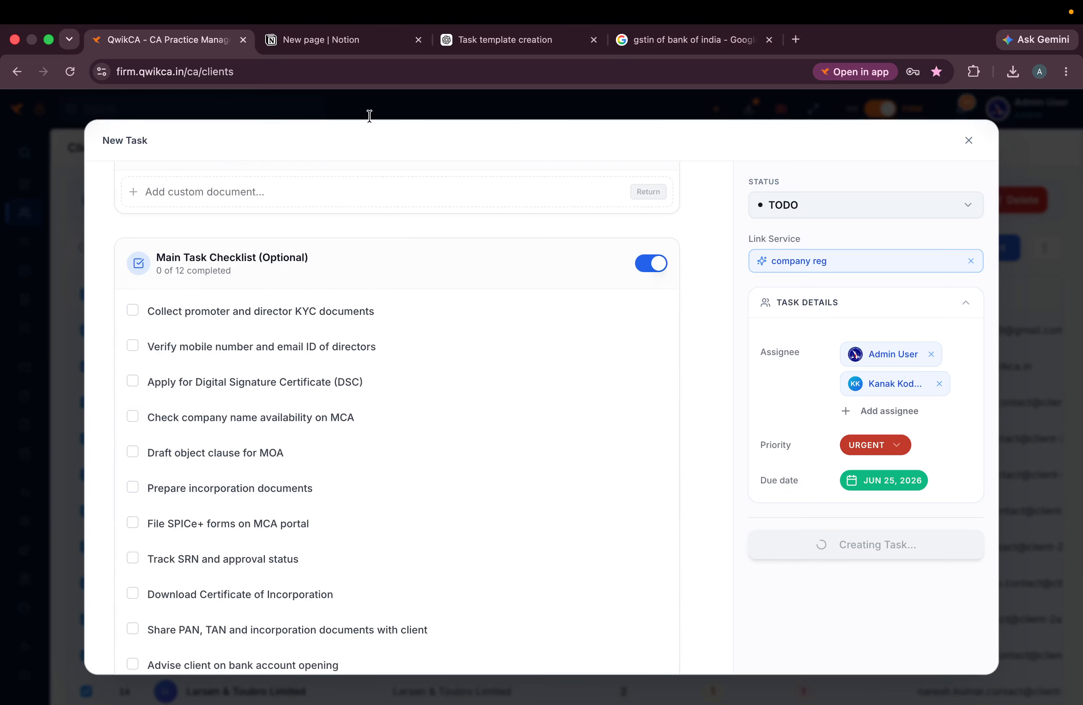
- Select the Services Management item in the Notion outline, then return to QwikCA
{"action": "left_click", "coordinate": [328, 45]}
{"action": "left_click", "coordinate": [350, 444]}
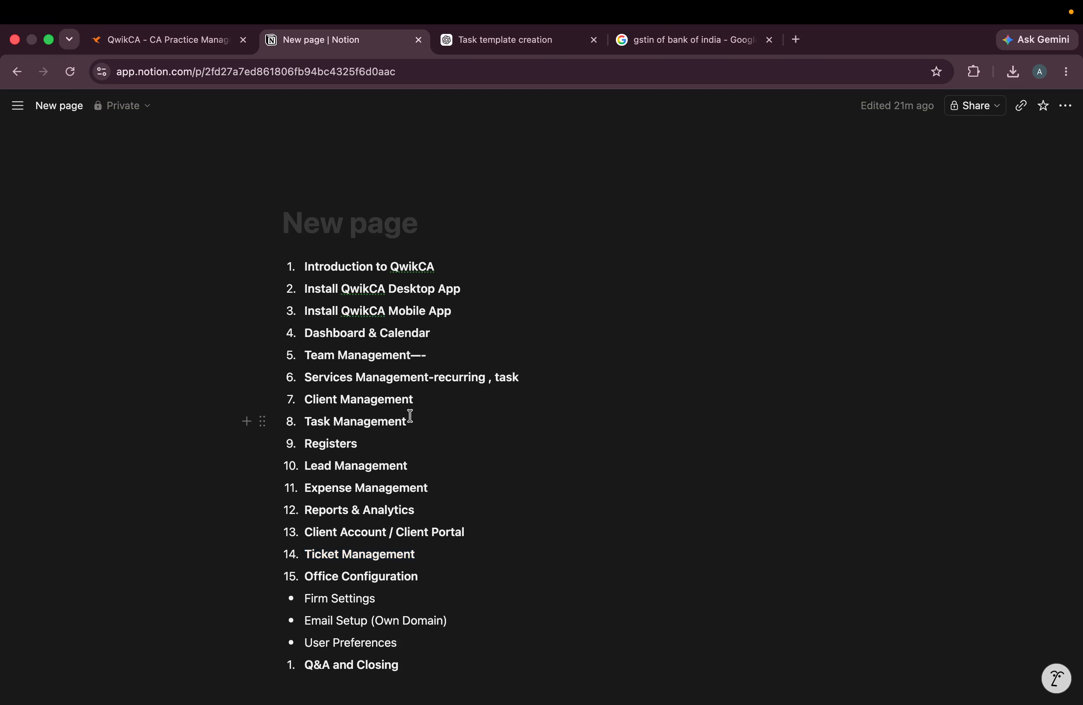
{"action": "left_click_drag", "start_coordinate": [530, 380], "coordinate": [299, 374]}
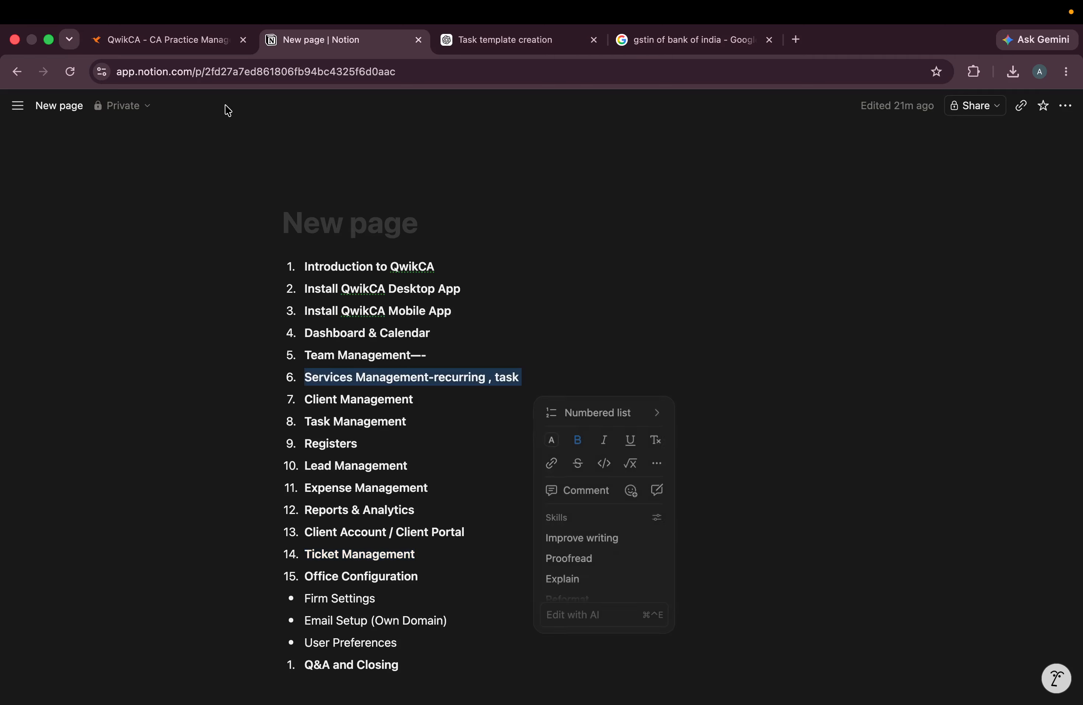
{"action": "left_click", "coordinate": [178, 44]}
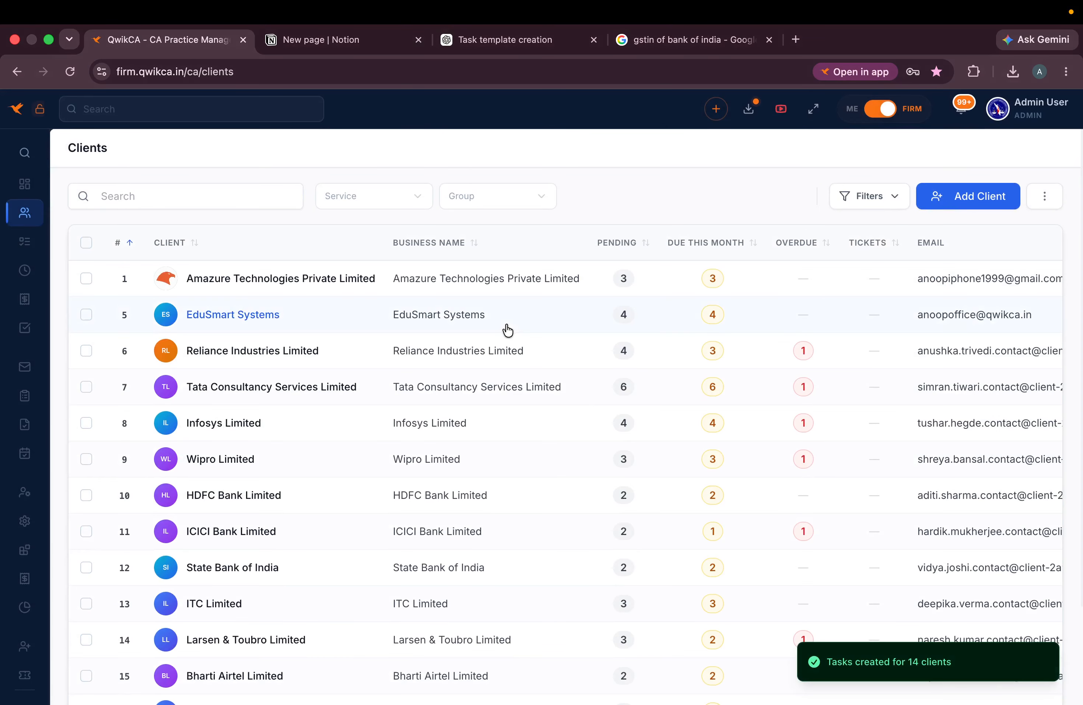
- Review the Tasks board for the new Company Registration tasks
{"action": "scroll", "coordinate": [198, 549], "scroll_direction": "down", "scroll_amount": 3}
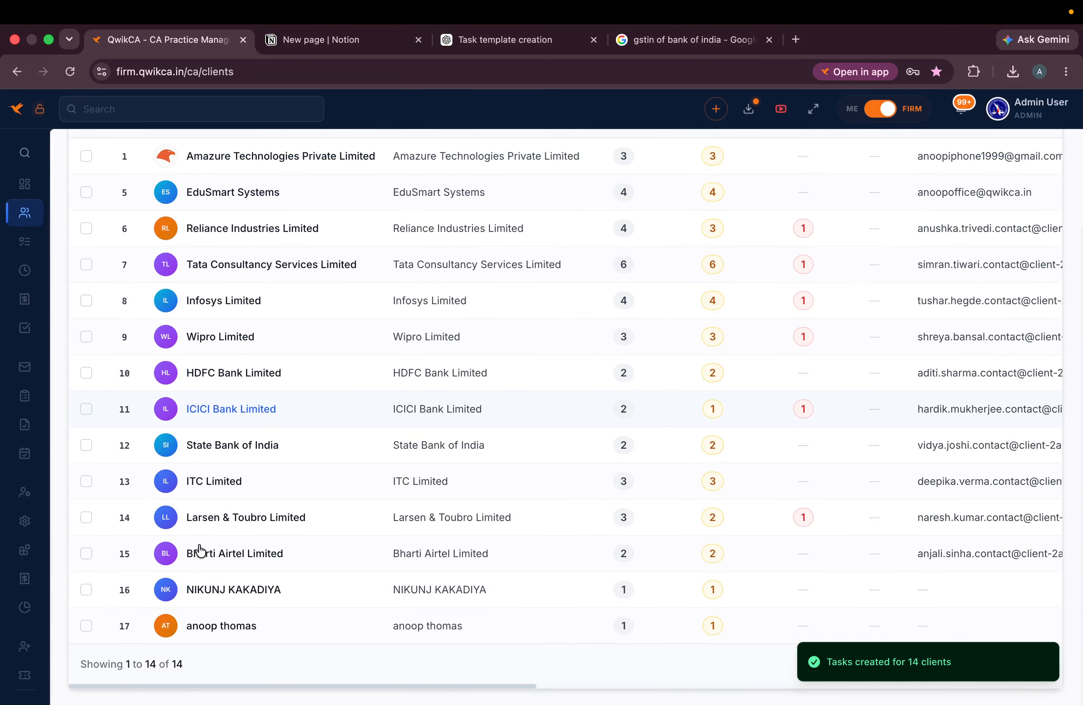
{"action": "scroll", "coordinate": [198, 617], "scroll_direction": "up", "scroll_amount": 3}
{"action": "mouse_move", "coordinate": [2, 235]}
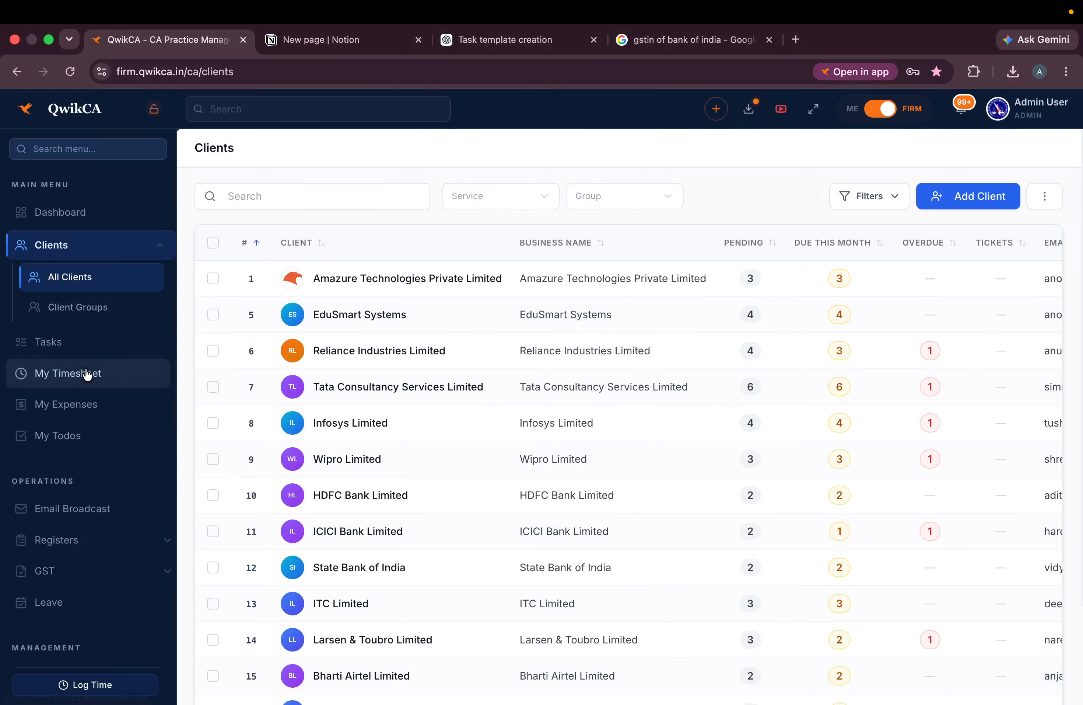
{"action": "left_click", "coordinate": [85, 344]}
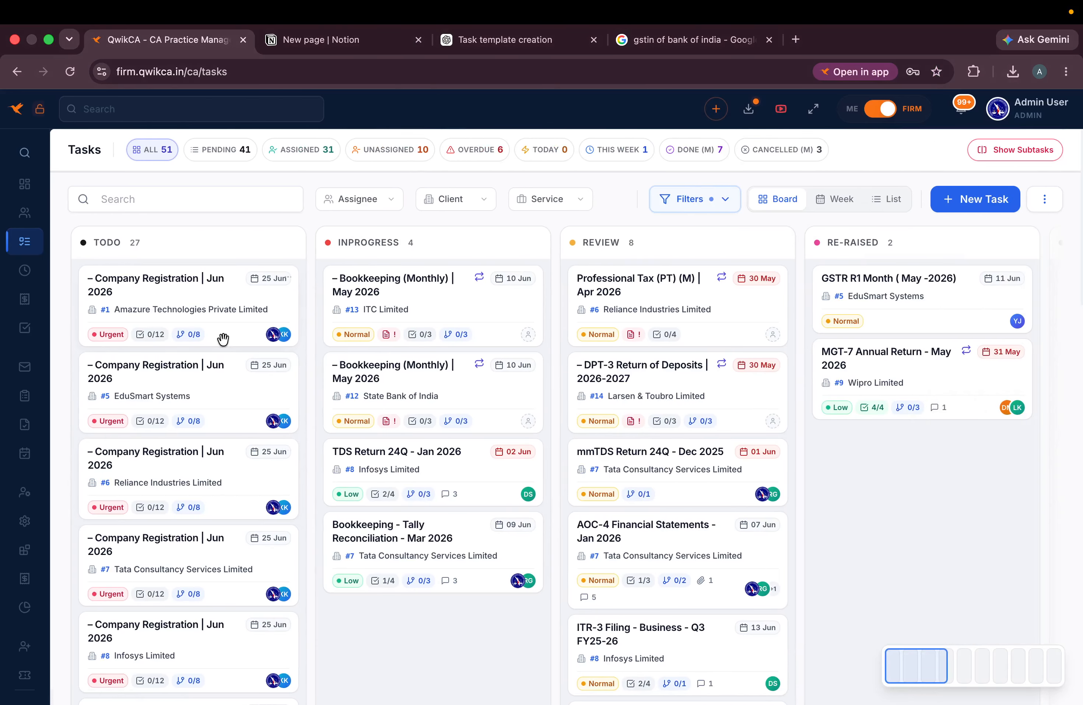
{"action": "scroll", "coordinate": [237, 594], "scroll_direction": "down", "scroll_amount": 7}
{"action": "scroll", "coordinate": [222, 446], "scroll_direction": "down", "scroll_amount": 15}
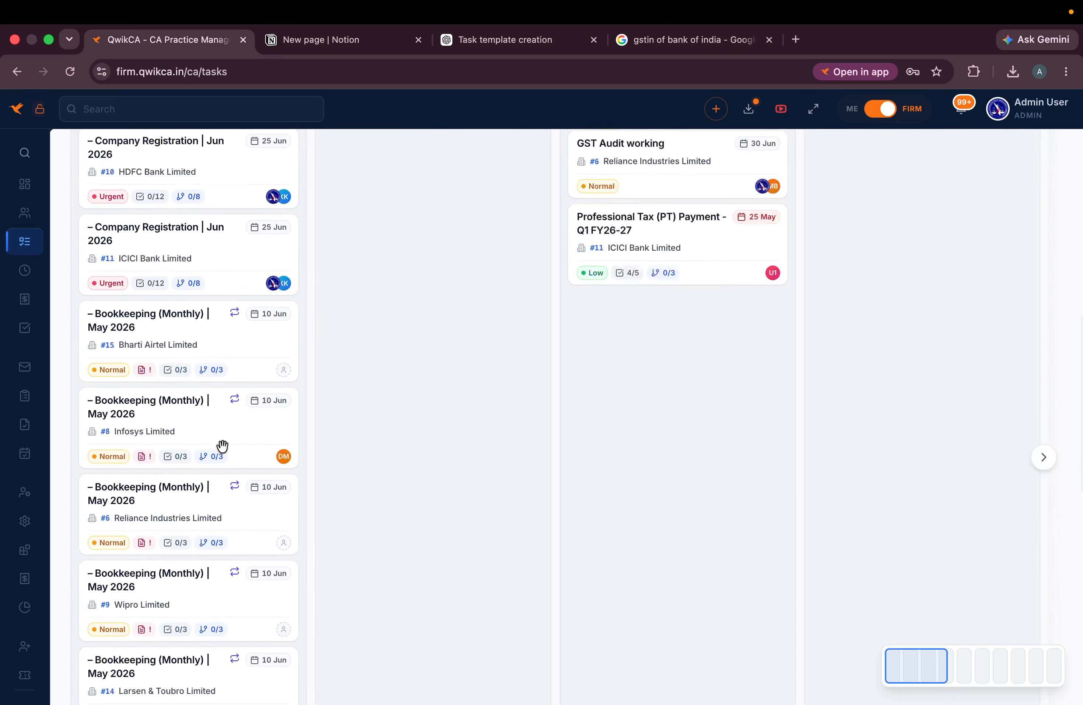
{"action": "scroll", "coordinate": [223, 445], "scroll_direction": "up", "scroll_amount": 15}
{"action": "scroll", "coordinate": [222, 445], "scroll_direction": "up", "scroll_amount": 8}
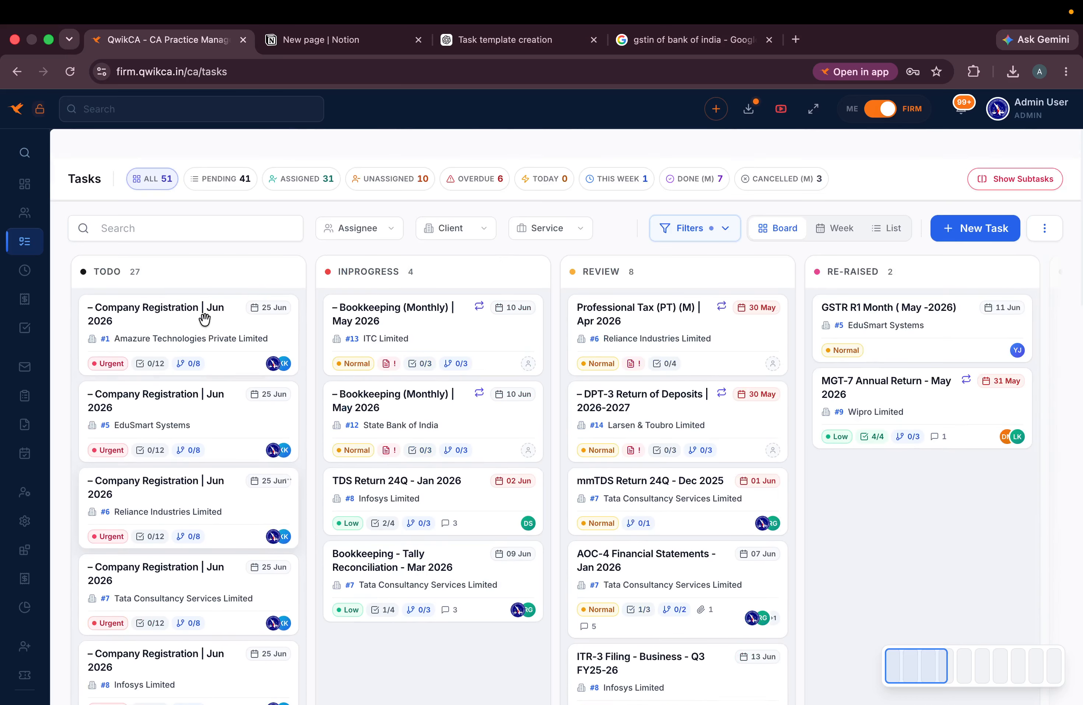
- Return to Clients, select all 14 clients, and open the sharrma faminly group page
{"action": "left_click", "coordinate": [73, 244]}
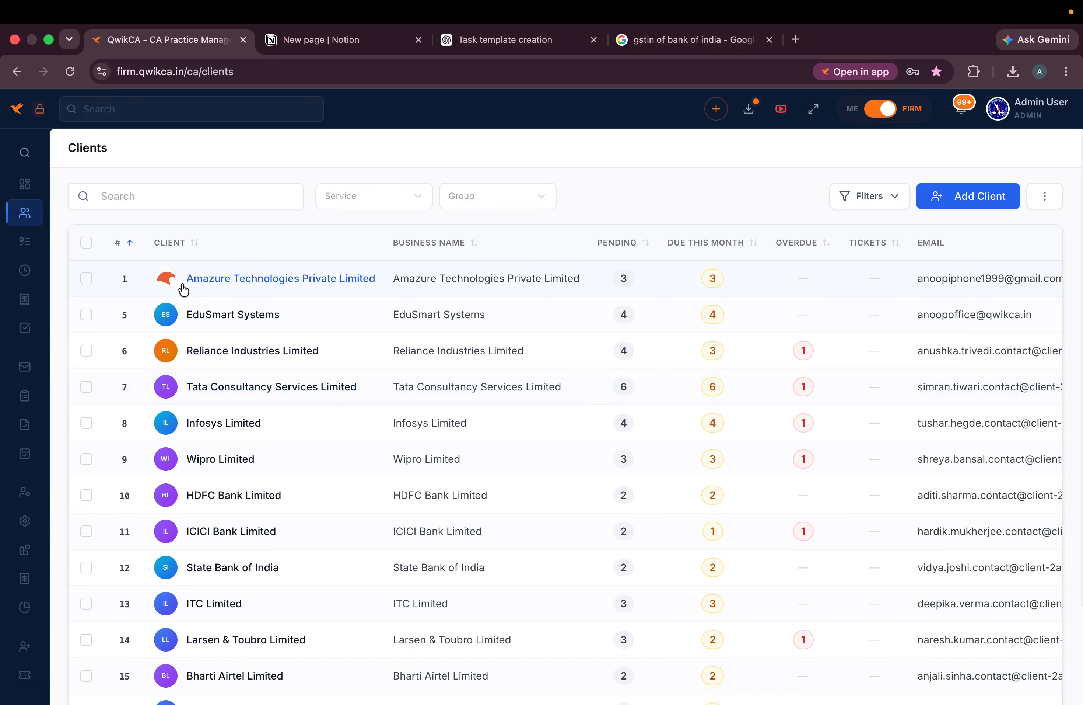
{"action": "left_click", "coordinate": [87, 243]}
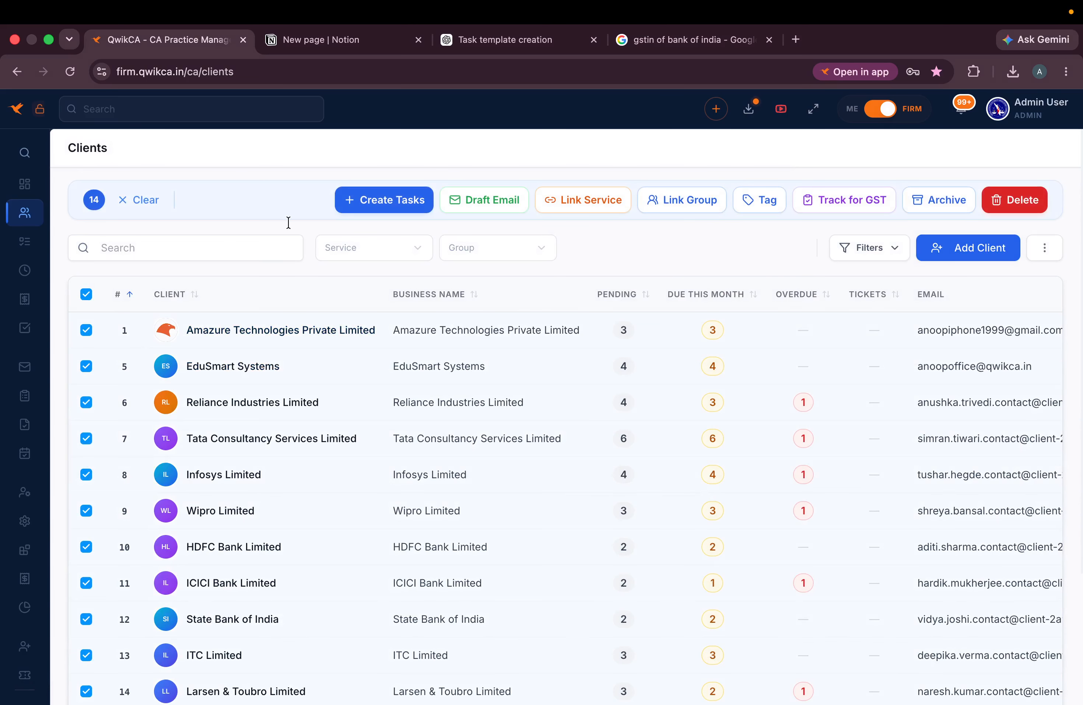
{"action": "left_click", "coordinate": [52, 323]}
{"action": "left_click", "coordinate": [204, 347]}
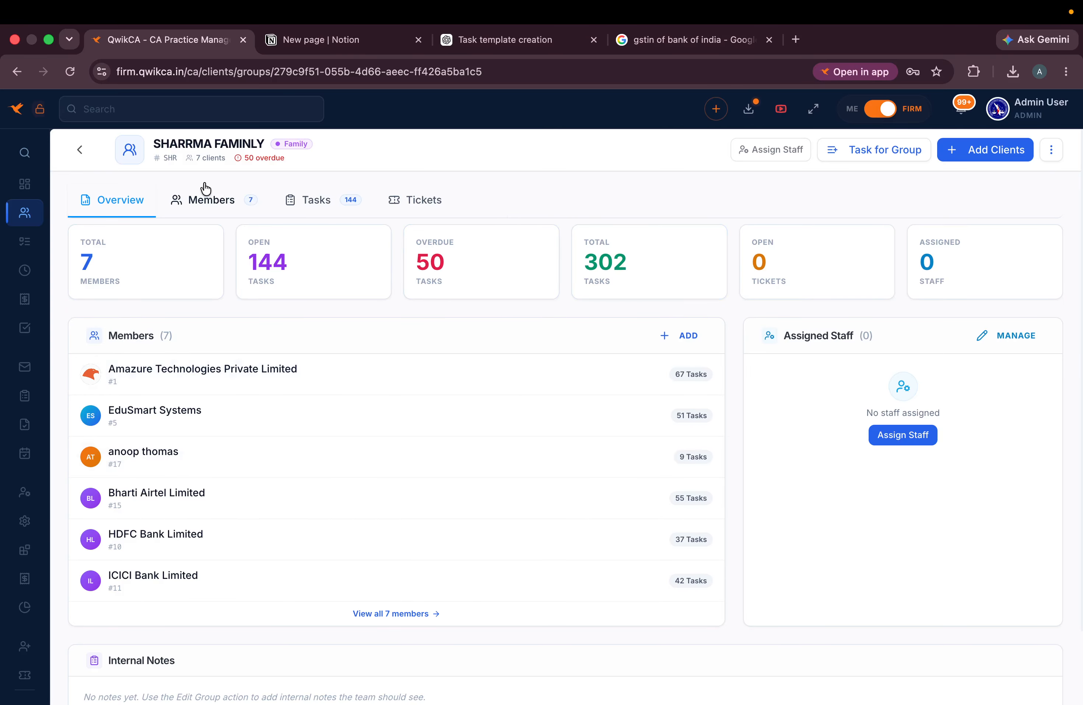
- Assign the admin and two other staff members to sharrma faminly, then return to Client Groups
{"action": "left_click", "coordinate": [778, 151]}
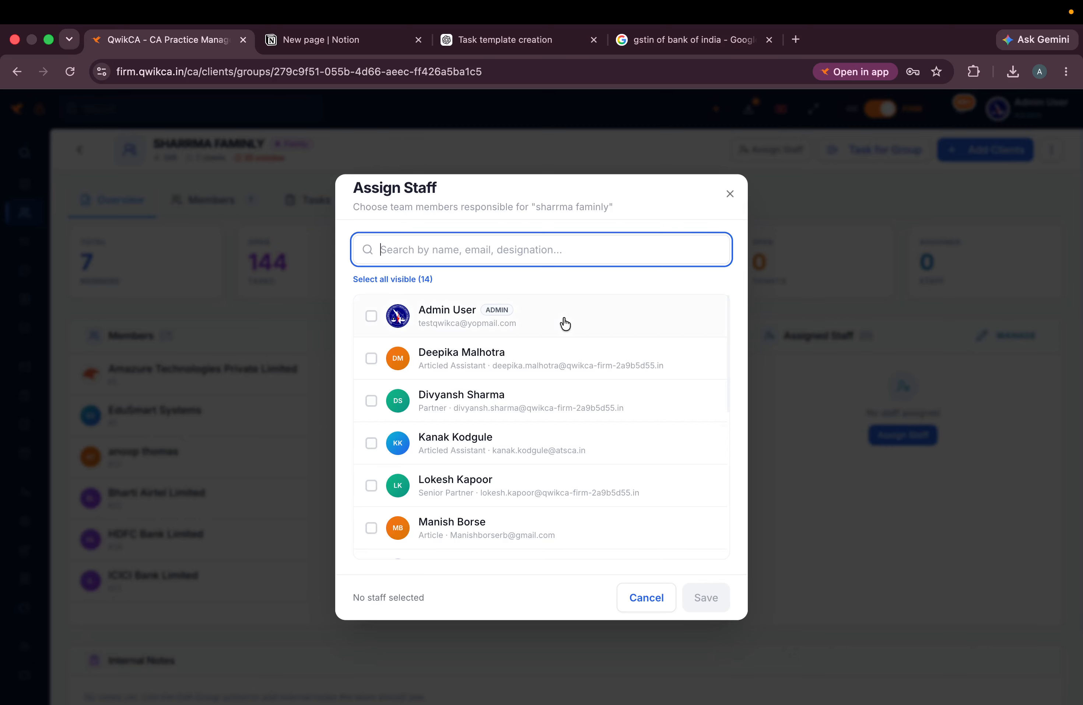
{"action": "left_click", "coordinate": [371, 315]}
{"action": "left_click", "coordinate": [371, 358]}
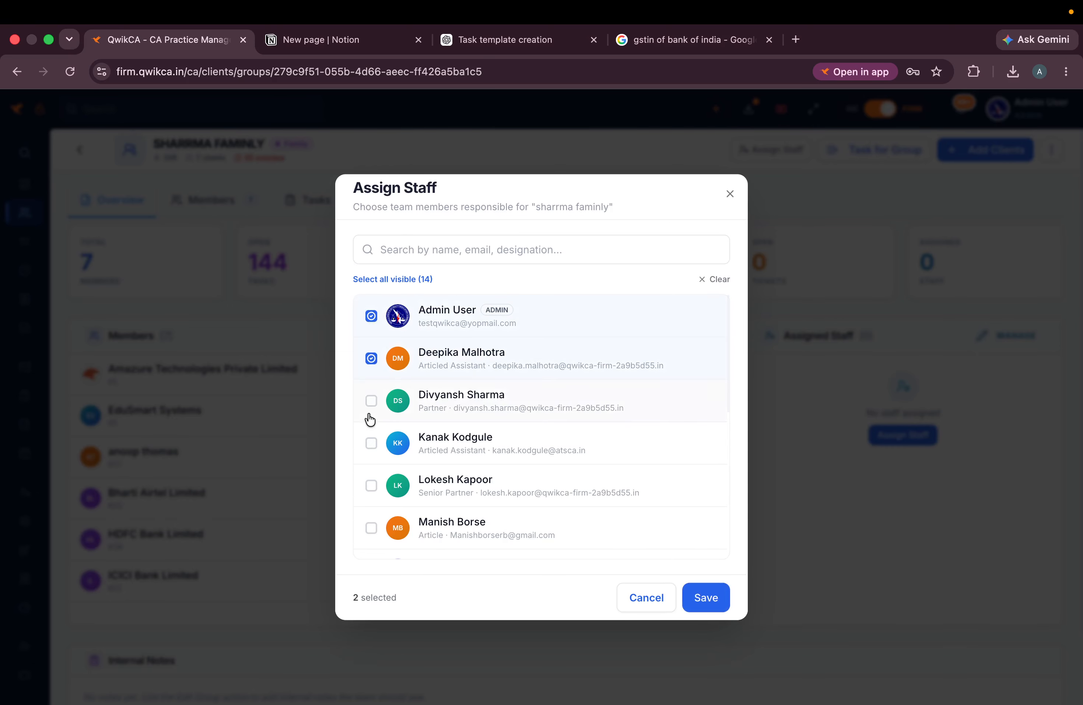
{"action": "left_click", "coordinate": [371, 400]}
{"action": "left_click", "coordinate": [723, 600]}
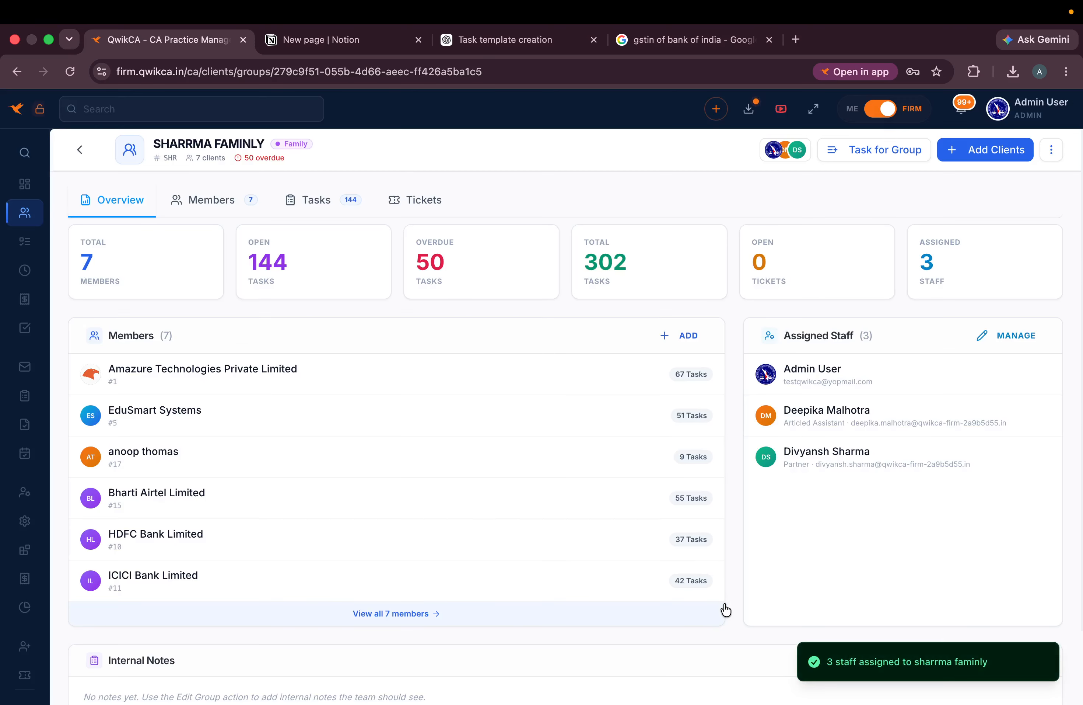
{"action": "mouse_move", "coordinate": [25, 137]}
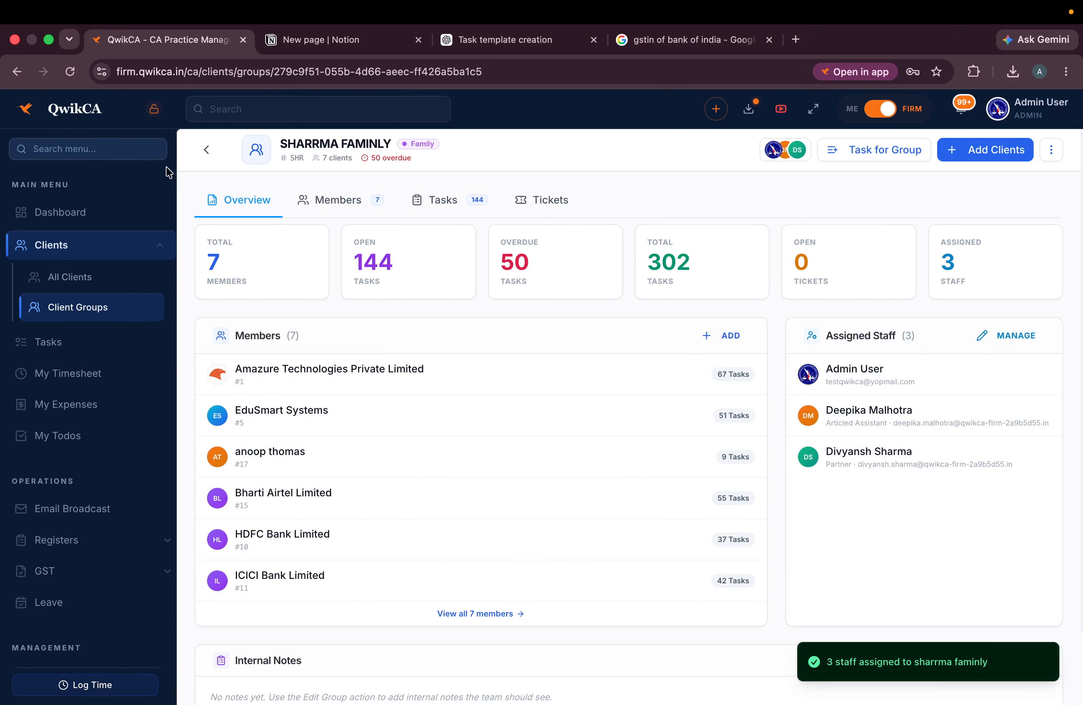
{"action": "left_click", "coordinate": [81, 149]}
- Start a new service from Services > Create and switch to its Task Template tab
{"action": "mouse_move", "coordinate": [2, 407]}
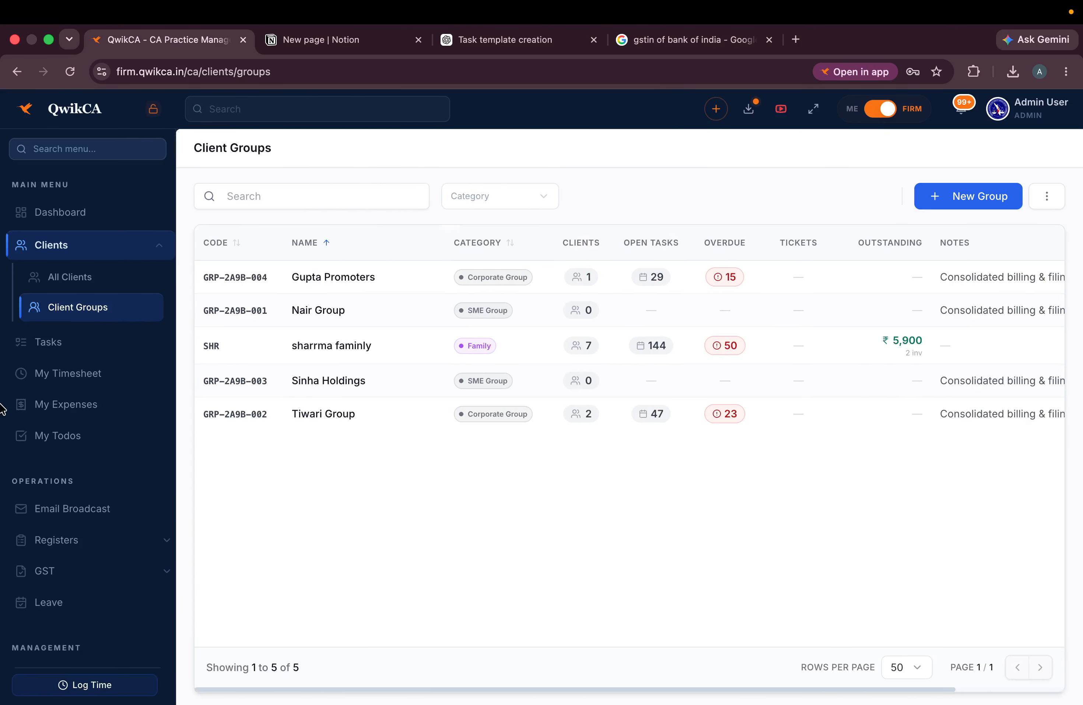
{"action": "scroll", "coordinate": [2, 407], "scroll_direction": "down", "scroll_amount": 6}
{"action": "left_click", "coordinate": [91, 418]}
{"action": "left_click", "coordinate": [87, 464]}
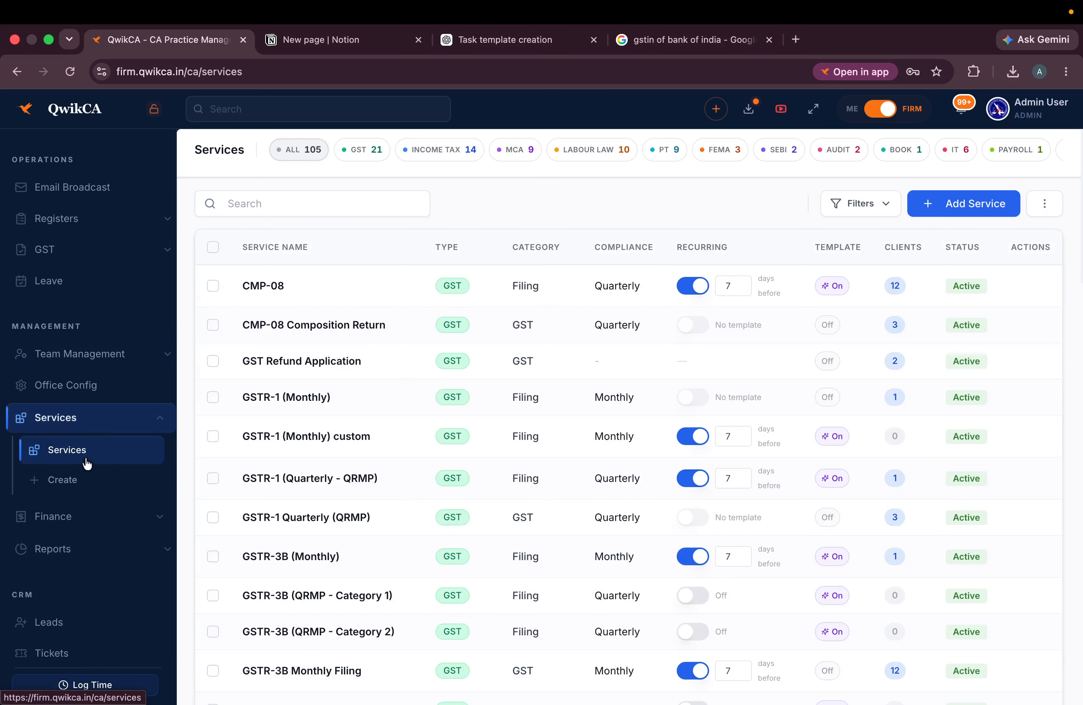
{"action": "left_click", "coordinate": [76, 480]}
{"action": "left_click", "coordinate": [224, 206]}
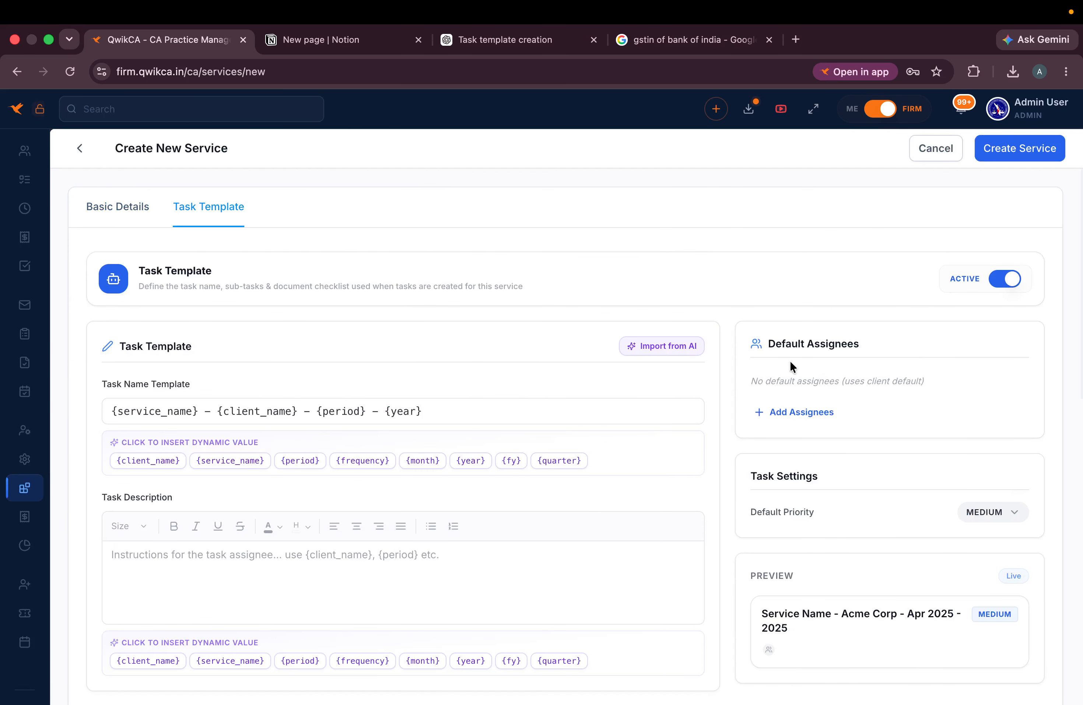
- Add two team members as default assignees on the task template
{"action": "left_click", "coordinate": [786, 411]}
{"action": "left_click", "coordinate": [828, 483]}
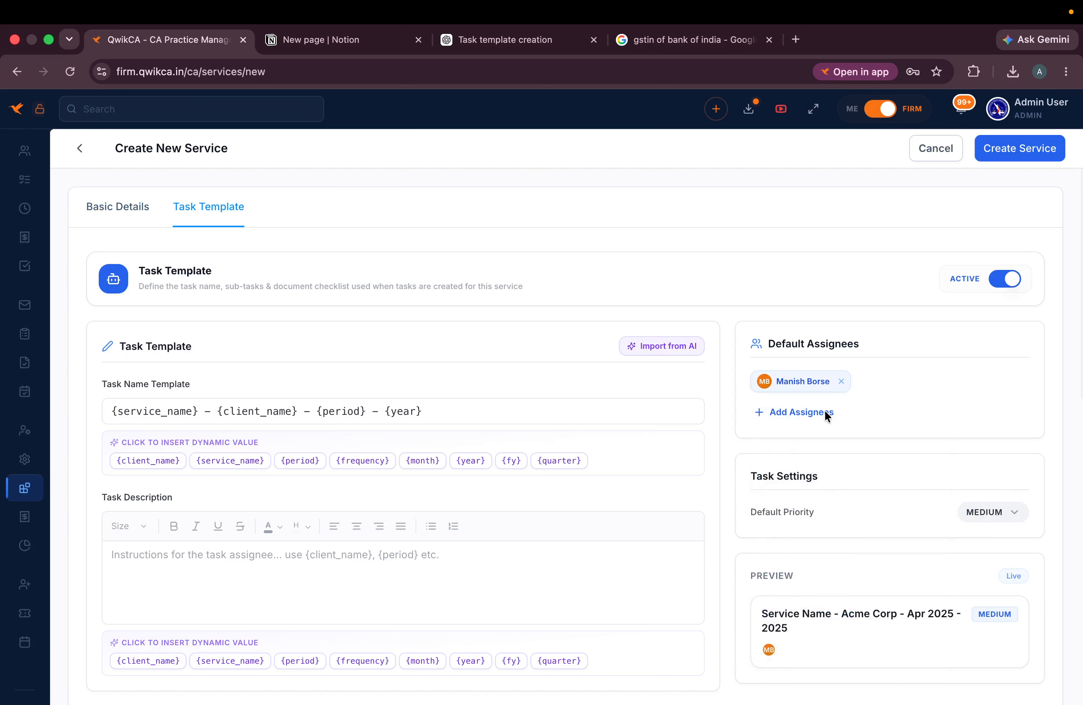
{"action": "left_click", "coordinate": [802, 415]}
{"action": "left_click", "coordinate": [821, 531]}
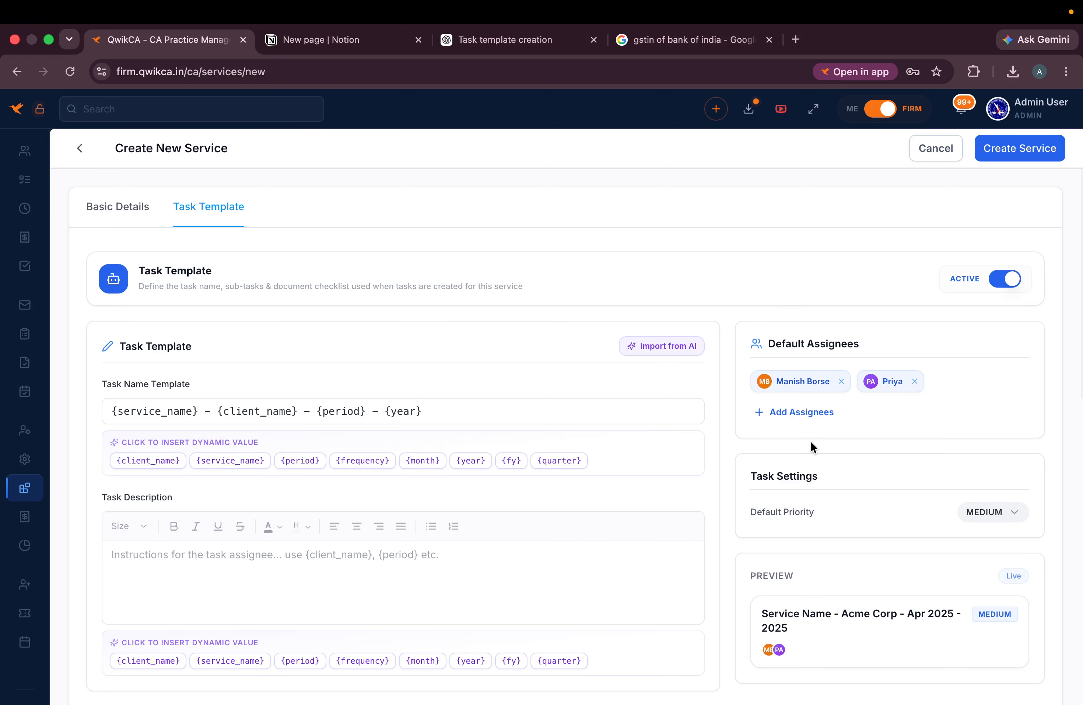
- Leave the new-service form through the sidebar and scroll up to the Clients section
{"action": "mouse_move", "coordinate": [3, 280]}
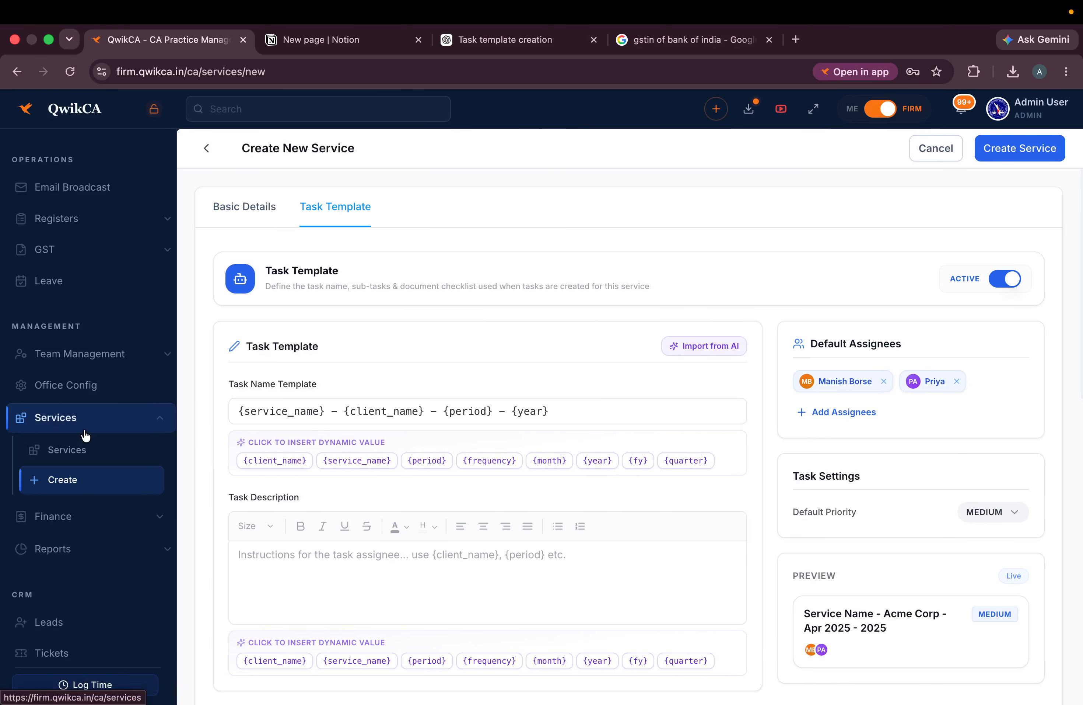
{"action": "left_click", "coordinate": [94, 453]}
{"action": "scroll", "coordinate": [112, 321], "scroll_direction": "up", "scroll_amount": 3}
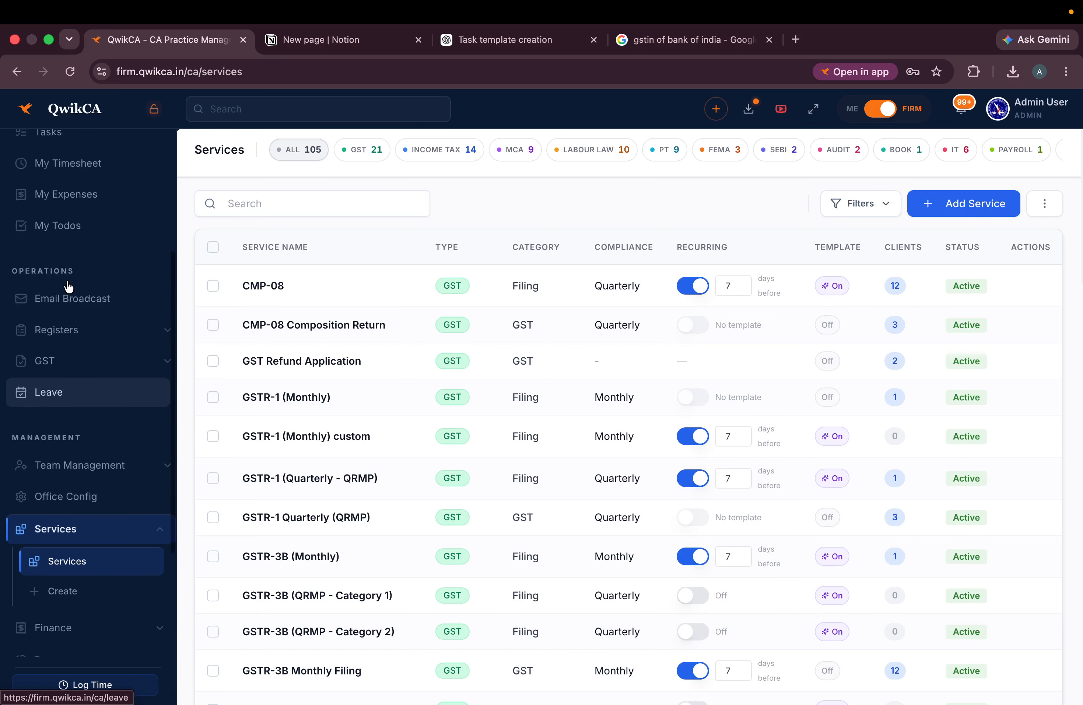
{"action": "scroll", "coordinate": [116, 258], "scroll_direction": "up", "scroll_amount": 4}
- From Client Groups, start a new group and enter its staff-group name
{"action": "left_click", "coordinate": [106, 281]}
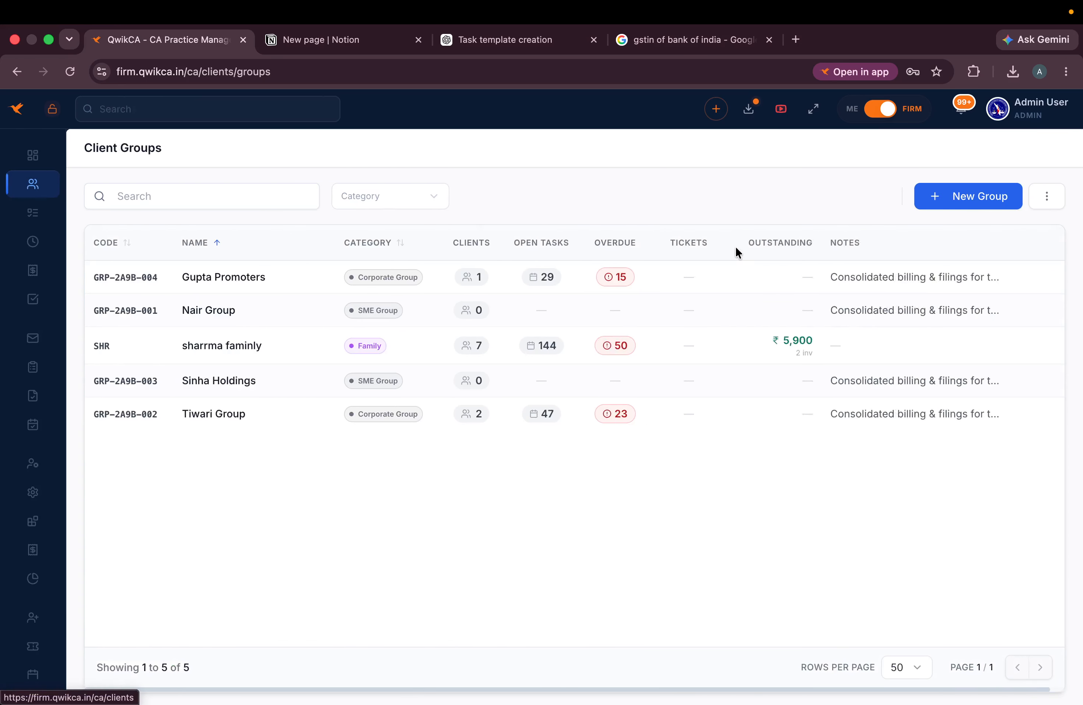
{"action": "left_click", "coordinate": [979, 197]}
{"action": "left_click", "coordinate": [442, 220]}
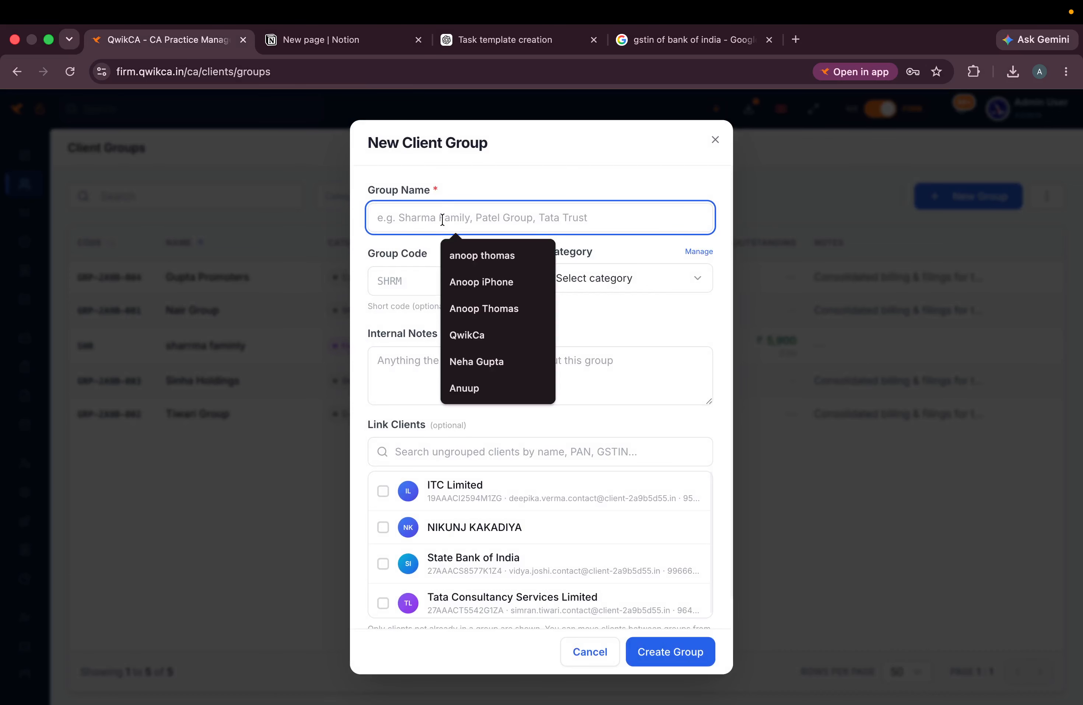
{"action": "type", "text": "assigne"}
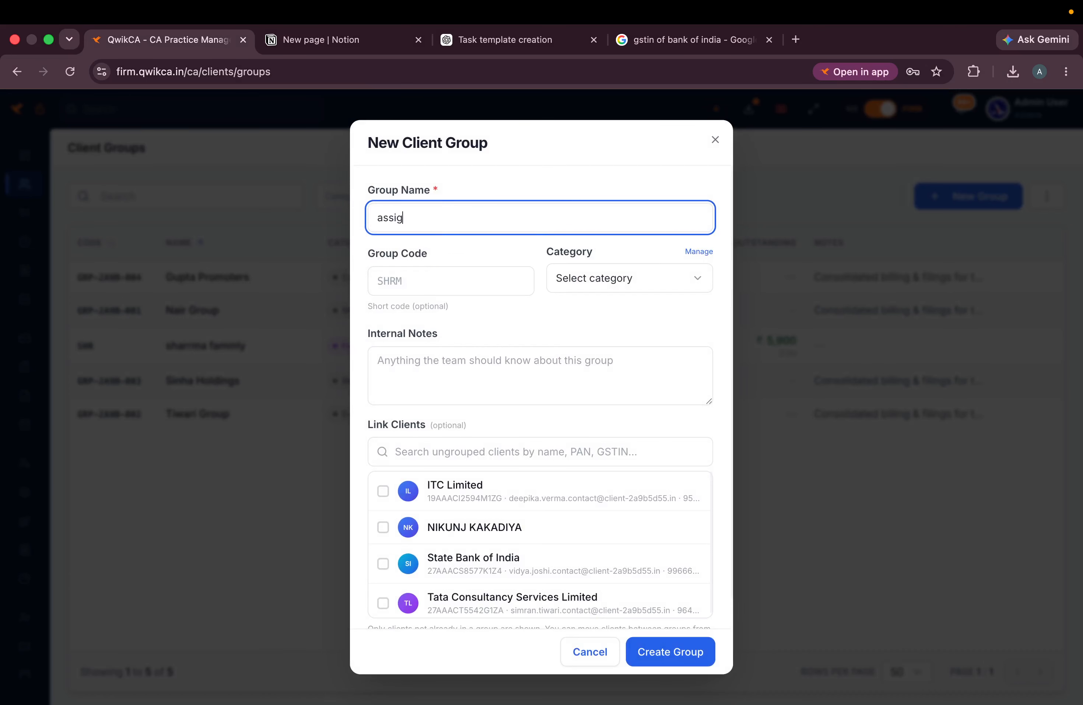
{"action": "key", "text": "BackSpace"}
{"action": "key", "text": "BackSpace"}
{"action": "key", "text": "BackSpace"}
{"action": "key", "text": "BackSpace"}
{"action": "key", "text": "BackSpace"}
{"action": "key", "text": "BackSpace"}
{"action": "key", "text": "BackSpace"}
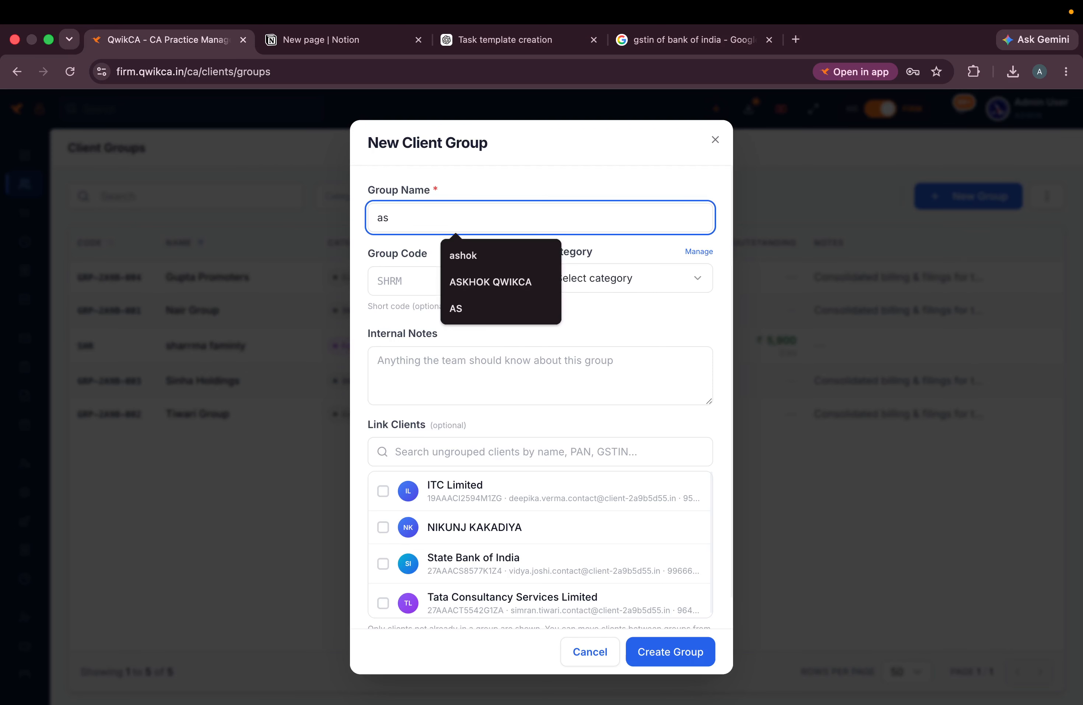
{"action": "type", "text": "Aida"}
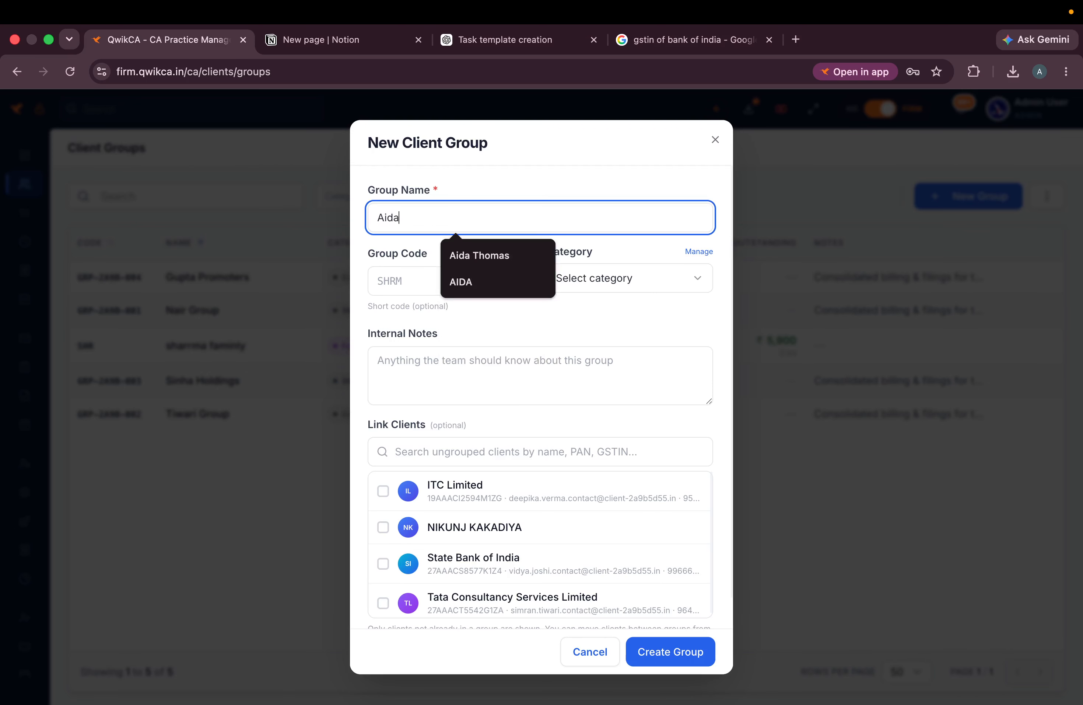
{"action": "type", "text": " staff group"}
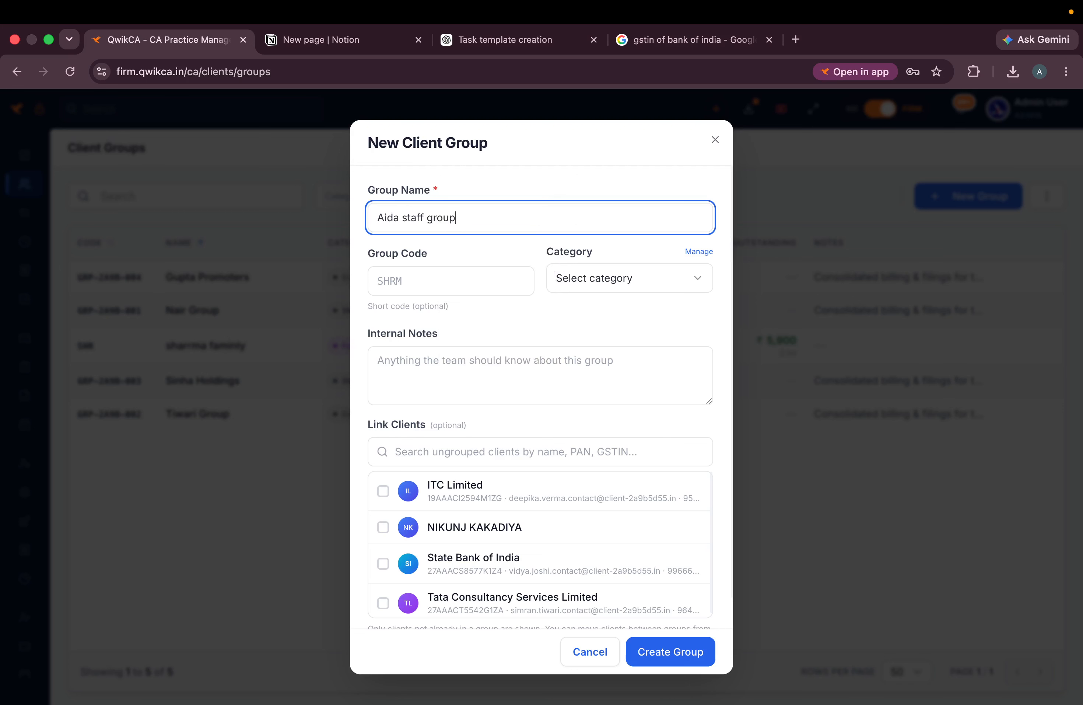
- Link ITC Limited, State Bank of India, Tata Consultancy Services and one more client as Family, then create it
{"action": "left_click", "coordinate": [383, 490]}
{"action": "left_click", "coordinate": [383, 527]}
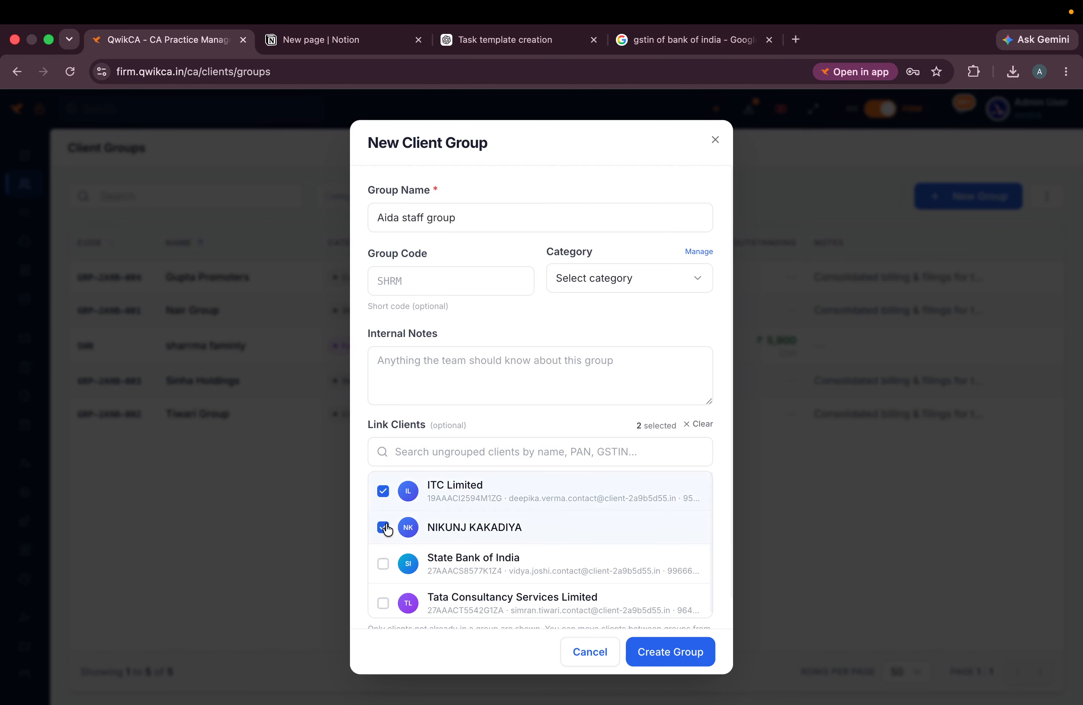
{"action": "left_click", "coordinate": [383, 564]}
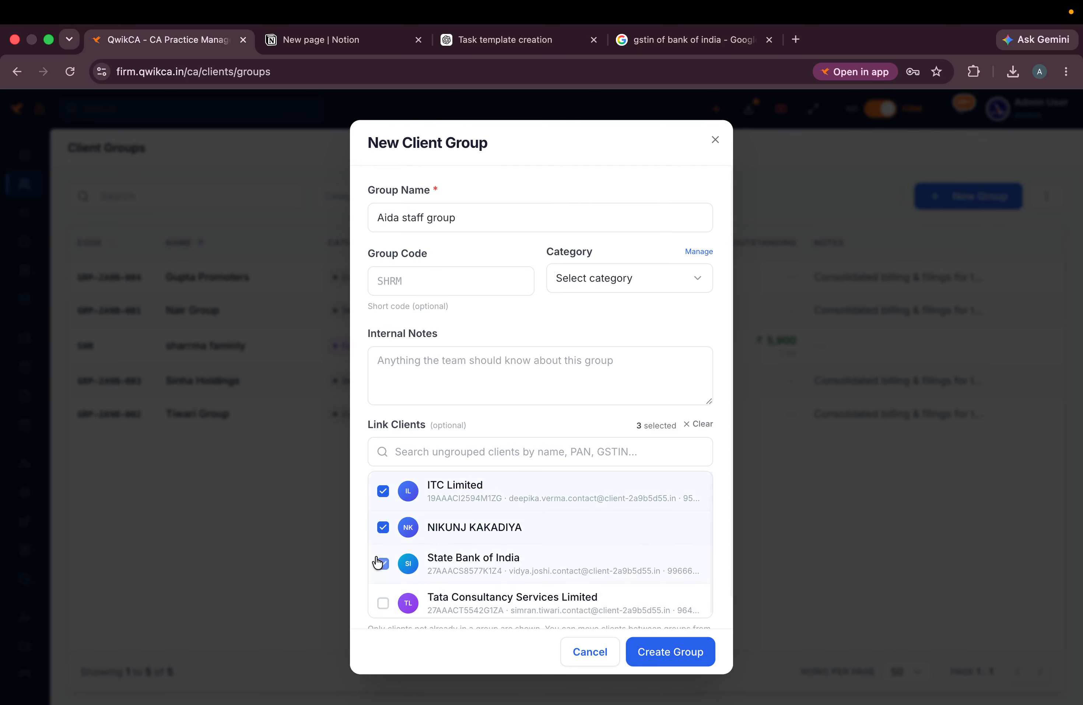
{"action": "left_click", "coordinate": [383, 603]}
{"action": "scroll", "coordinate": [432, 567], "scroll_direction": "down", "scroll_amount": 1}
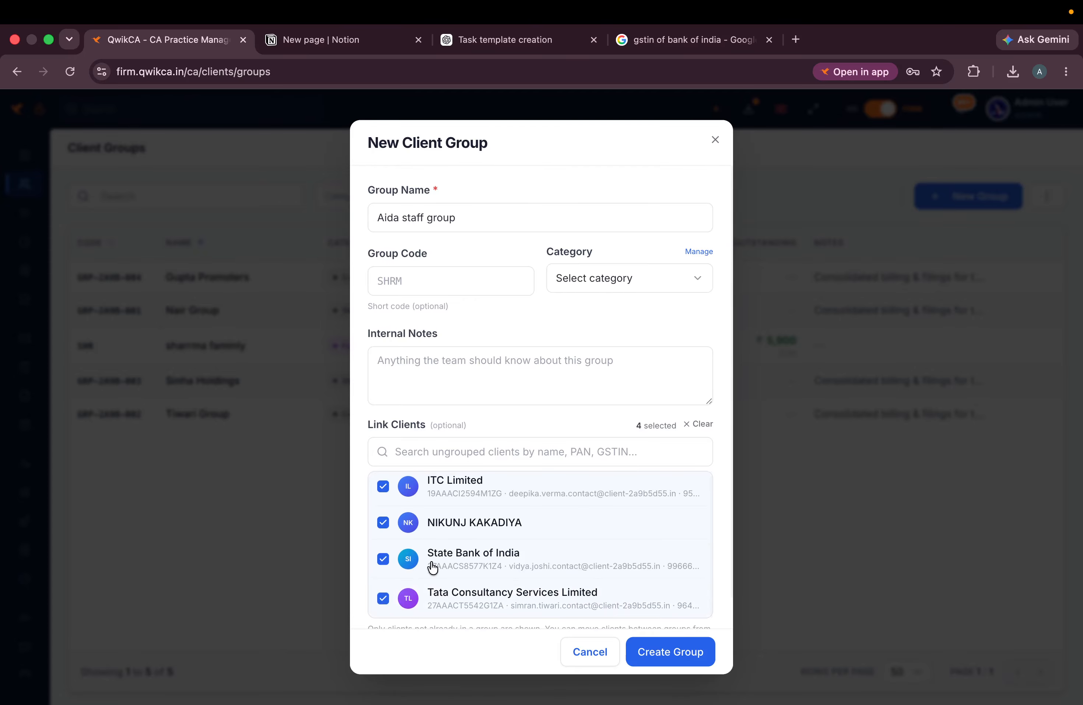
{"action": "scroll", "coordinate": [432, 567], "scroll_direction": "up", "scroll_amount": 1}
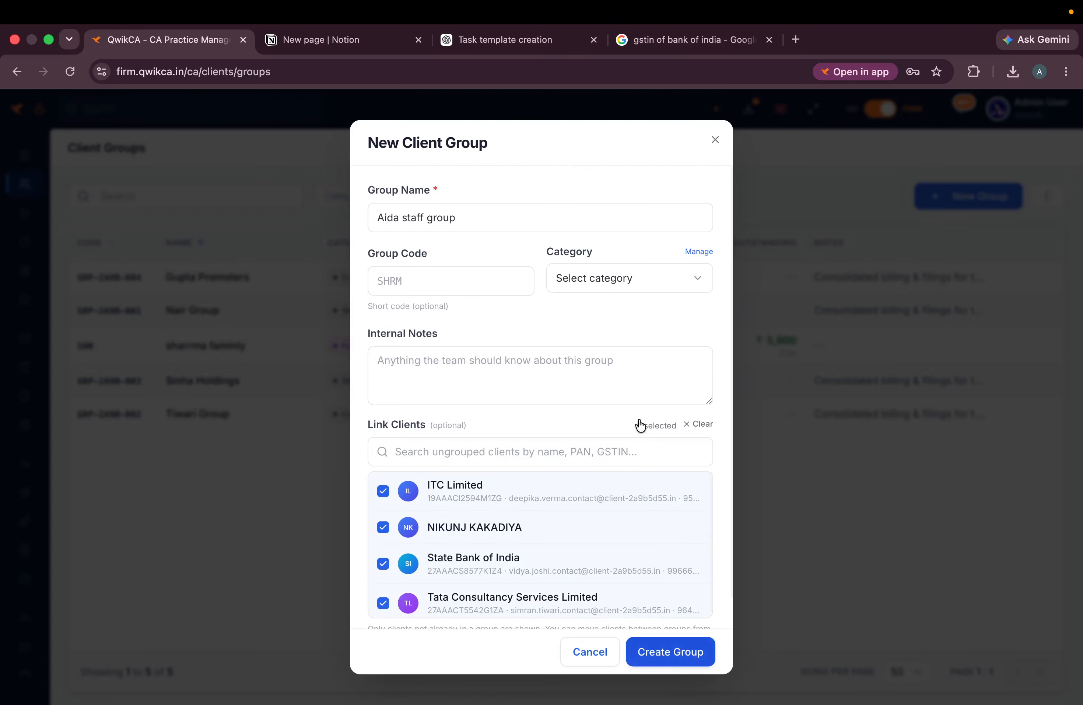
{"action": "left_click", "coordinate": [634, 278]}
{"action": "left_click", "coordinate": [619, 338]}
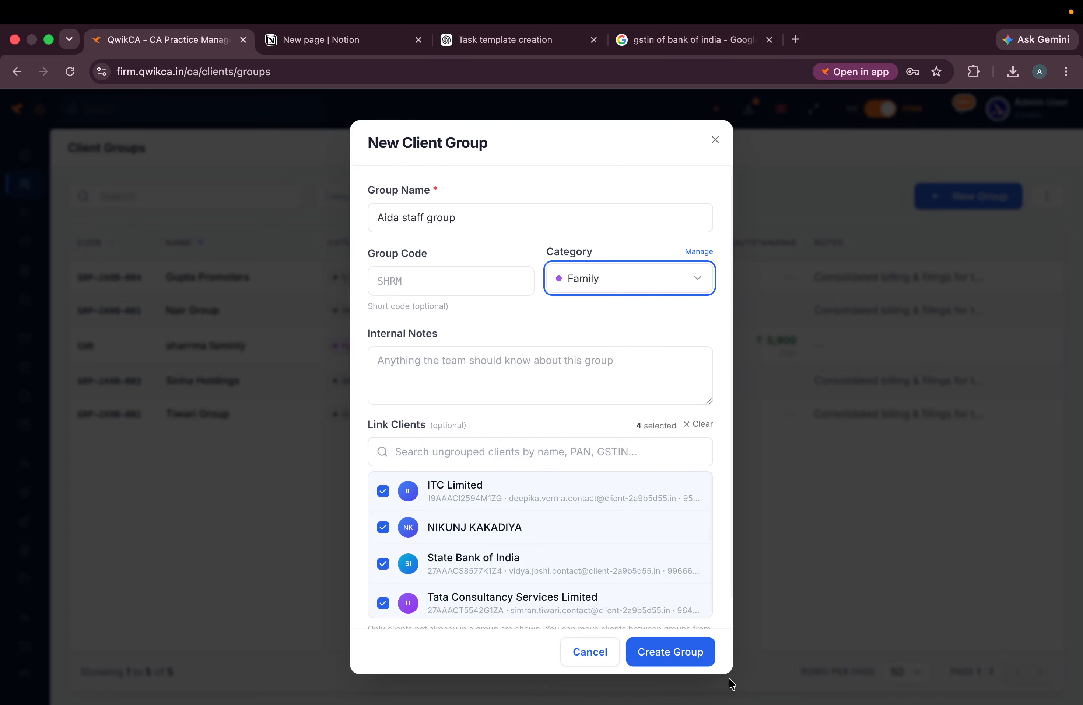
{"action": "left_click", "coordinate": [688, 658]}
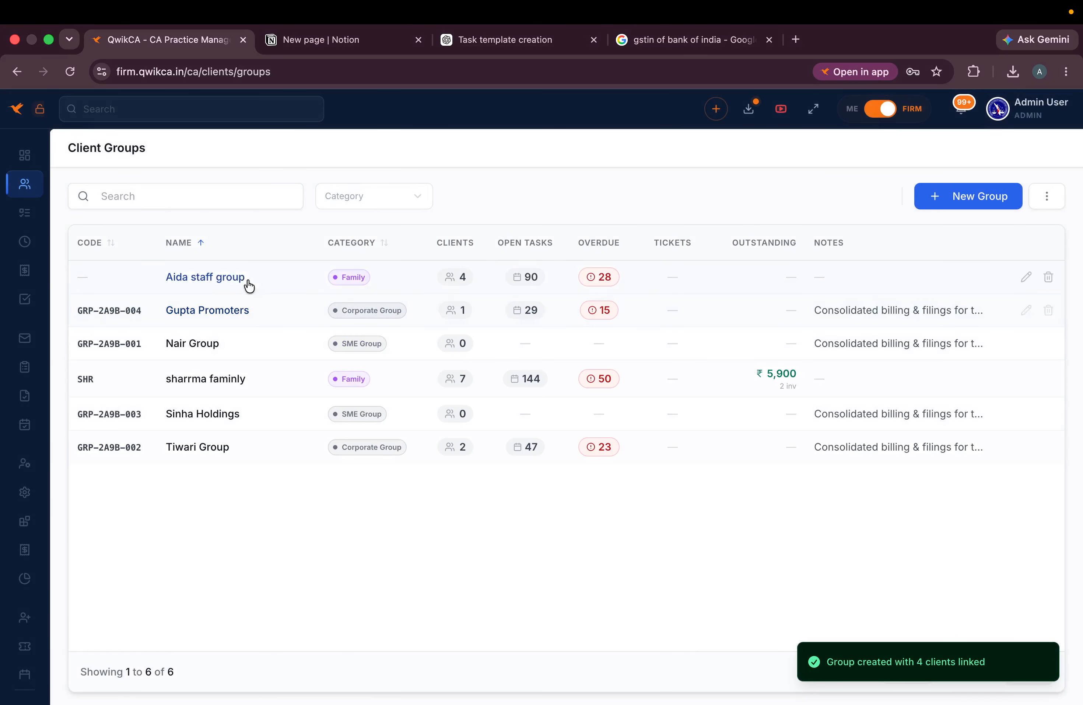
{"action": "left_click", "coordinate": [239, 277]}
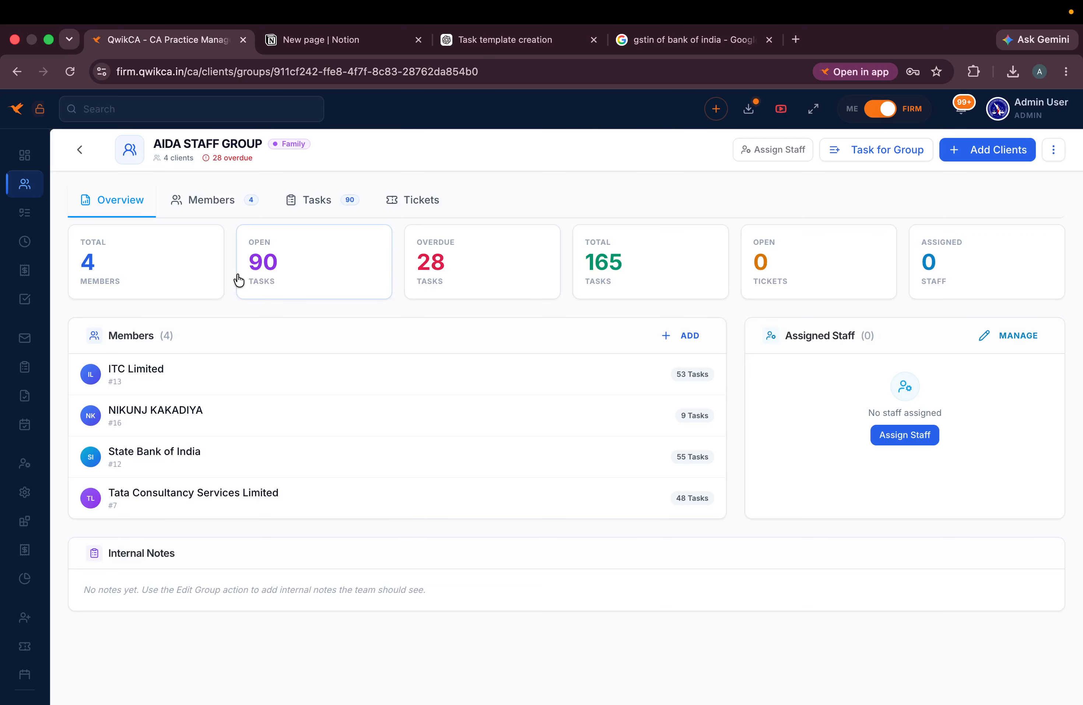
- Assign the articled assistant as the group's only staff member
{"action": "left_click", "coordinate": [784, 156]}
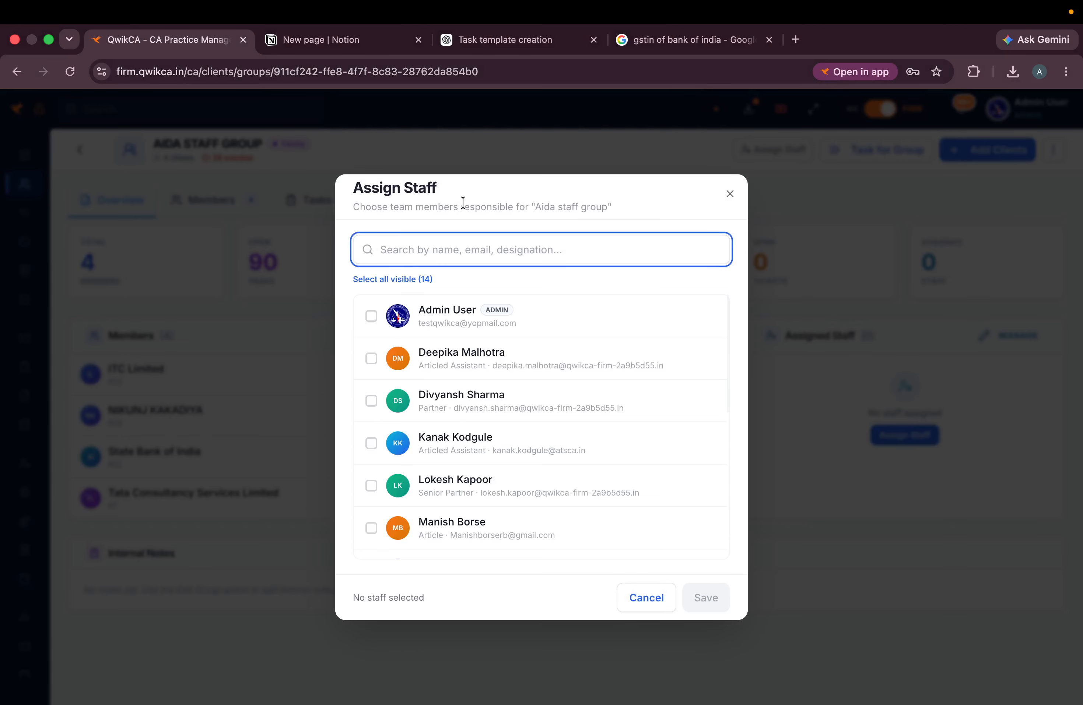
{"action": "type", "text": "aid"}
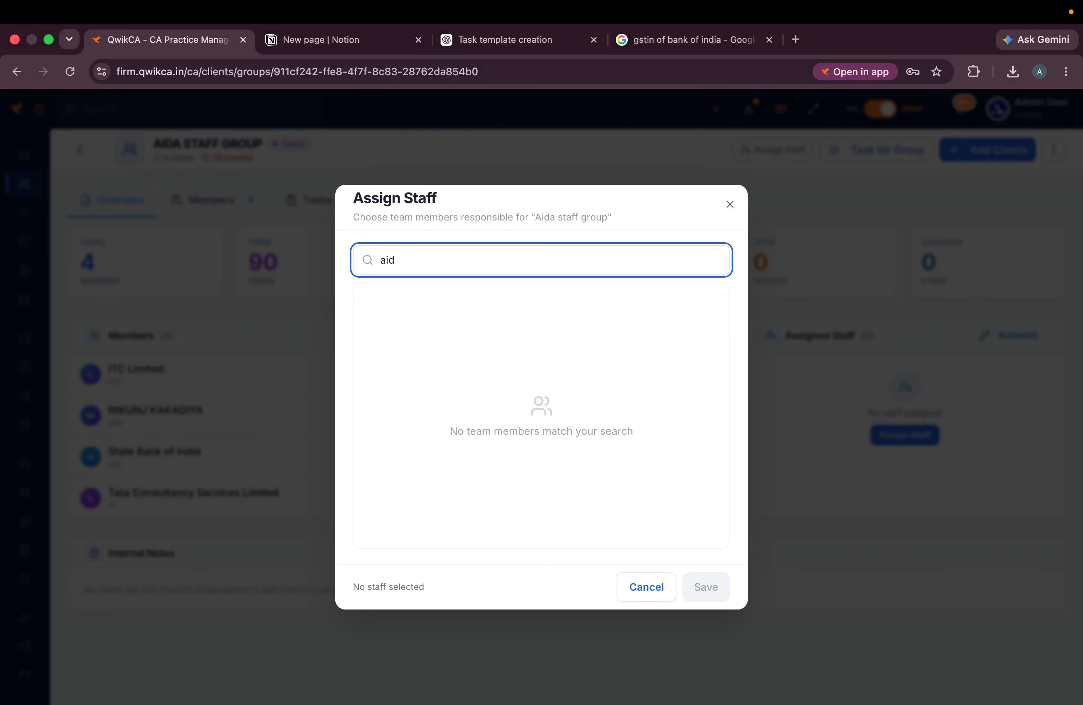
{"action": "key", "text": "BackSpace"}
{"action": "key", "text": "BackSpace"}
{"action": "key", "text": "BackSpace"}
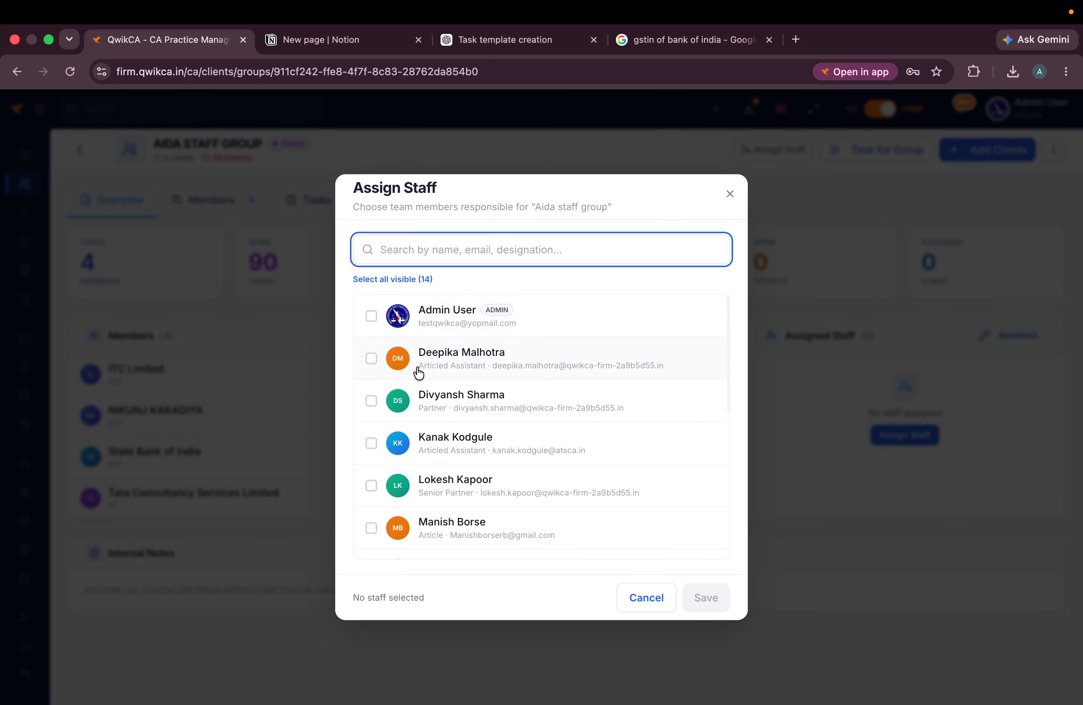
{"action": "left_click", "coordinate": [372, 359]}
{"action": "left_click", "coordinate": [713, 602]}
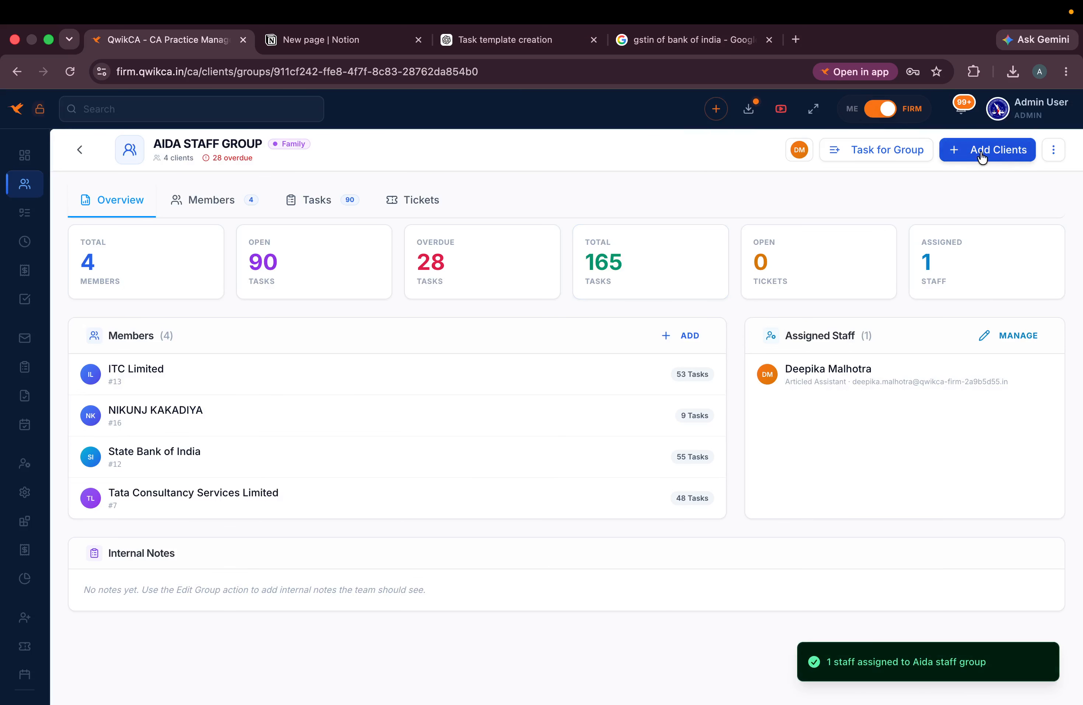
- Rename the group after the assigned staff member, check its staff list, and return to Client Groups
{"action": "left_click", "coordinate": [1054, 149]}
{"action": "left_click", "coordinate": [986, 180]}
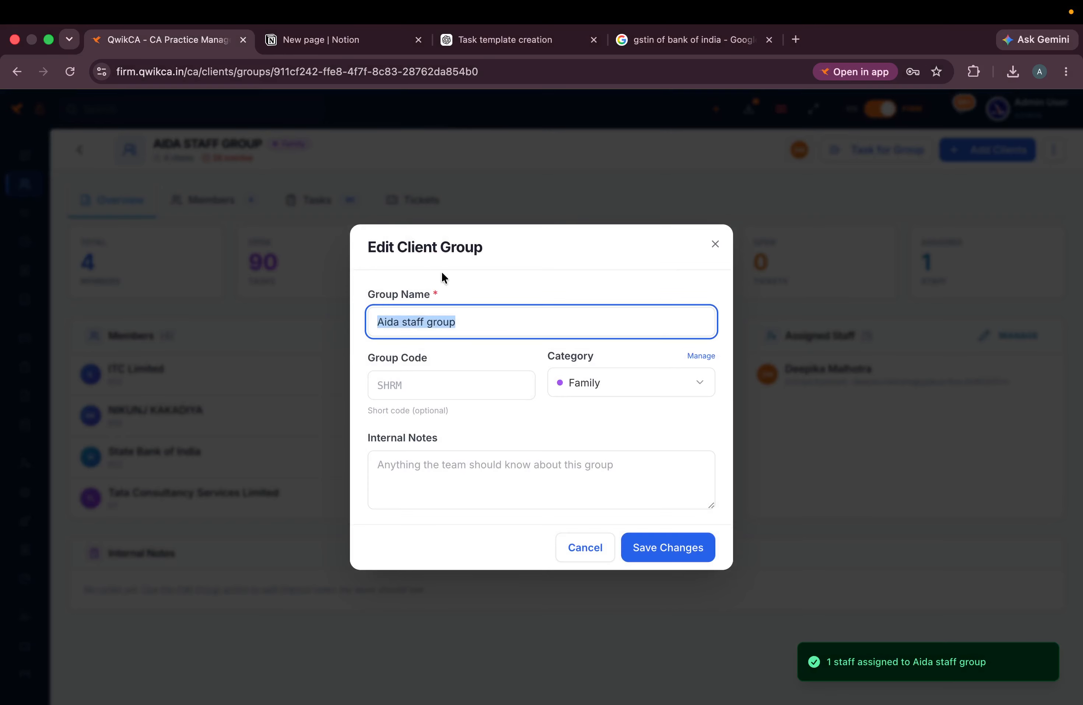
{"action": "double_click", "coordinate": [383, 322]}
{"action": "type", "text": "de"}
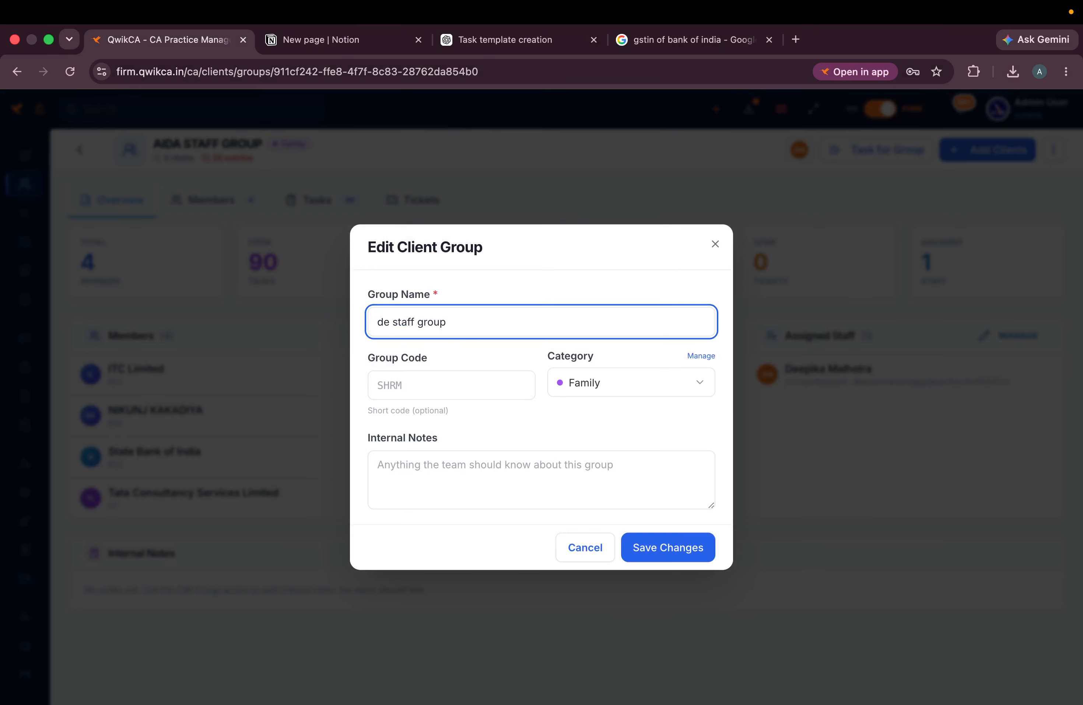
{"action": "type", "text": "epaka"}
{"action": "key", "text": "BackSpace"}
{"action": "key", "text": "BackSpace"}
{"action": "key", "text": "BackSpace"}
{"action": "key", "text": "BackSpace"}
{"action": "key", "text": "BackSpace"}
{"action": "type", "text": "epika"}
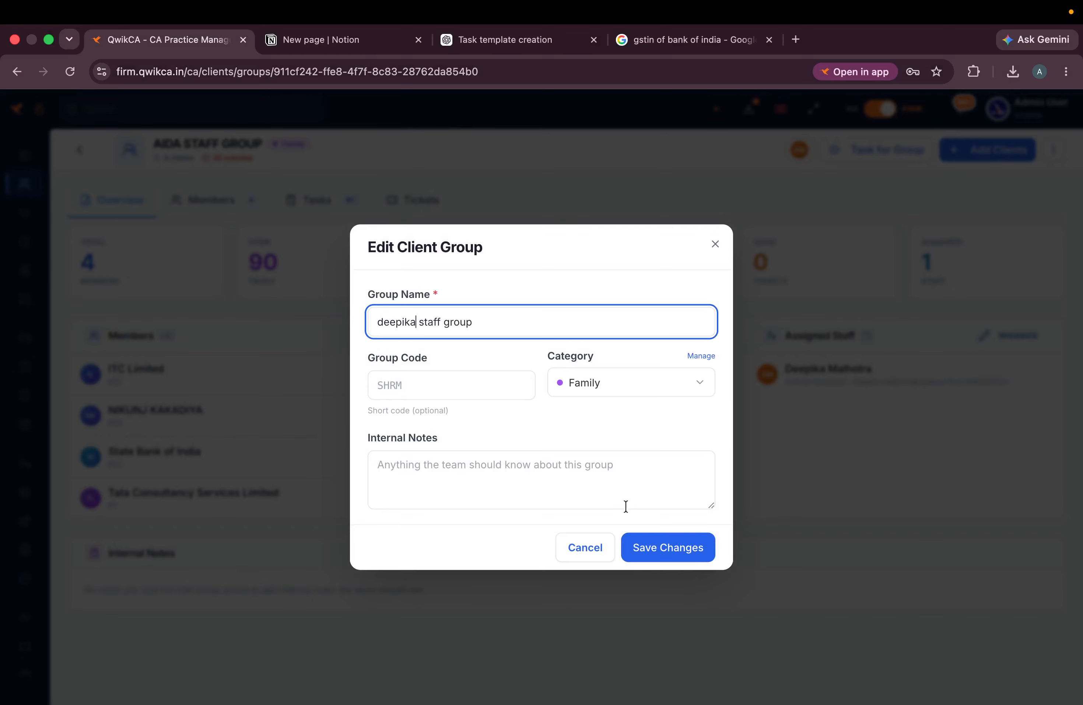
{"action": "left_click", "coordinate": [679, 557]}
{"action": "left_click", "coordinate": [800, 149]}
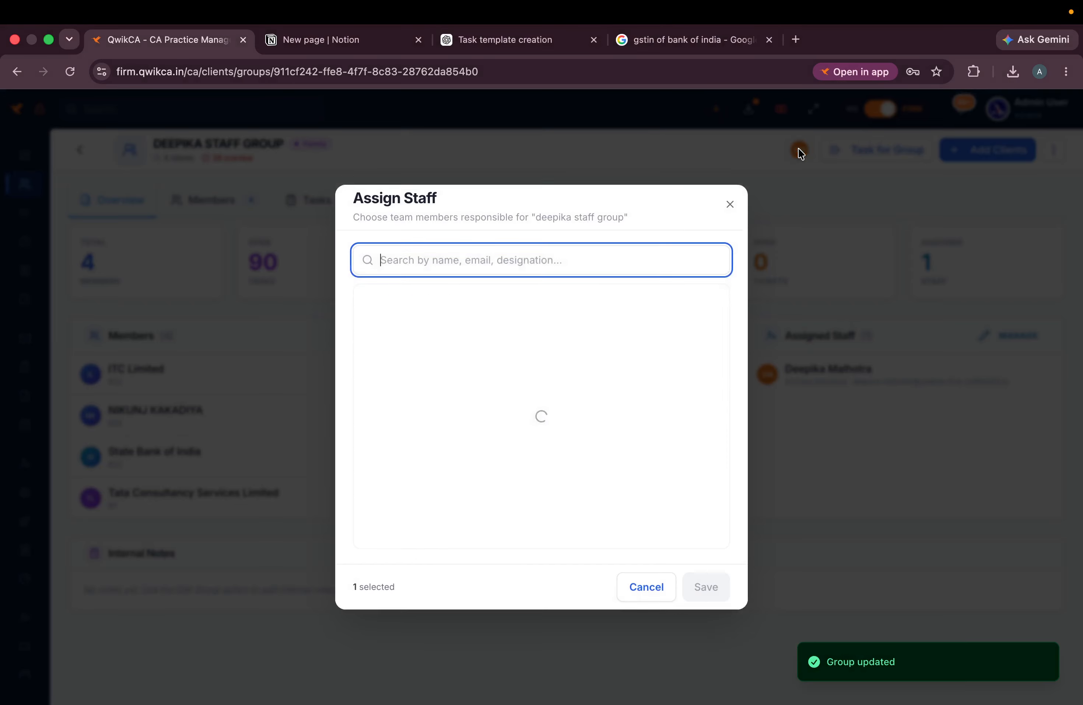
{"action": "left_click", "coordinate": [731, 190]}
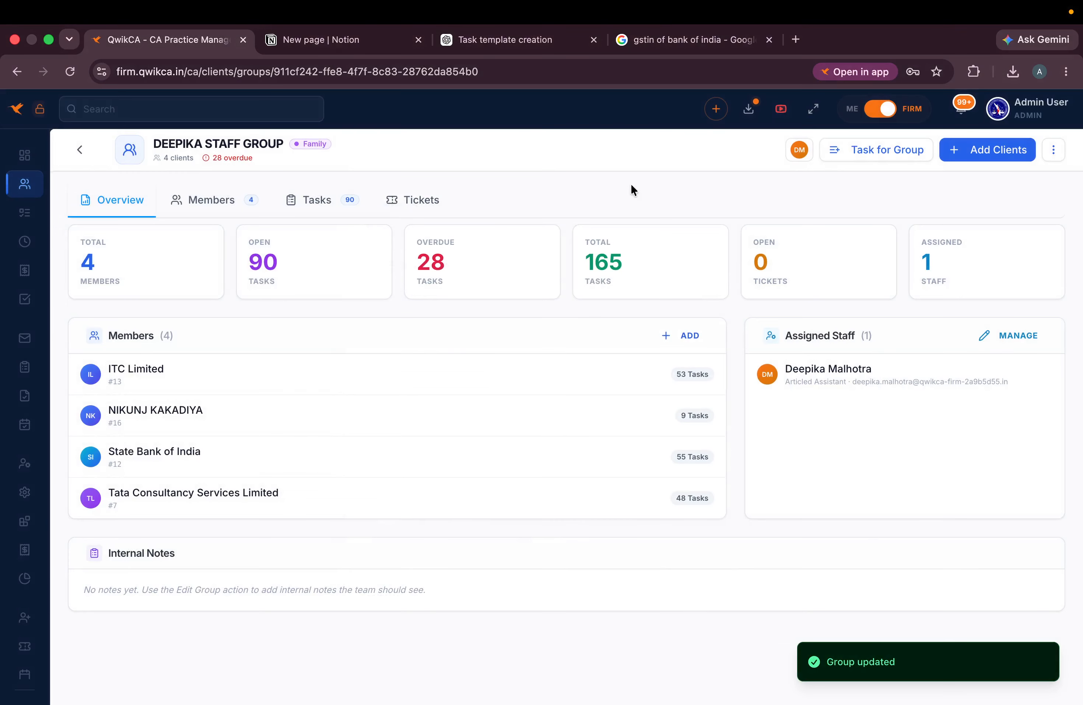
{"action": "left_click", "coordinate": [82, 150]}
- Open the CMP-08 service for editing on its Task Template settings
{"action": "mouse_move", "coordinate": [91, 278]}
{"action": "scroll", "coordinate": [104, 582], "scroll_direction": "down", "scroll_amount": 8}
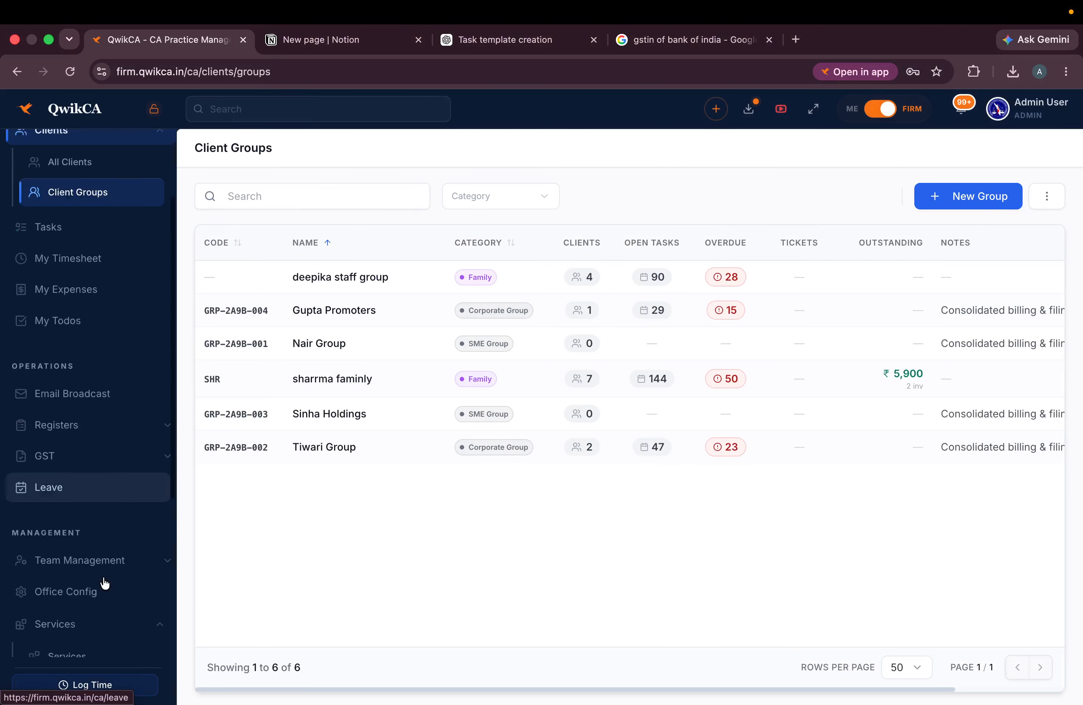
{"action": "left_click", "coordinate": [101, 395]}
{"action": "left_click", "coordinate": [59, 413]}
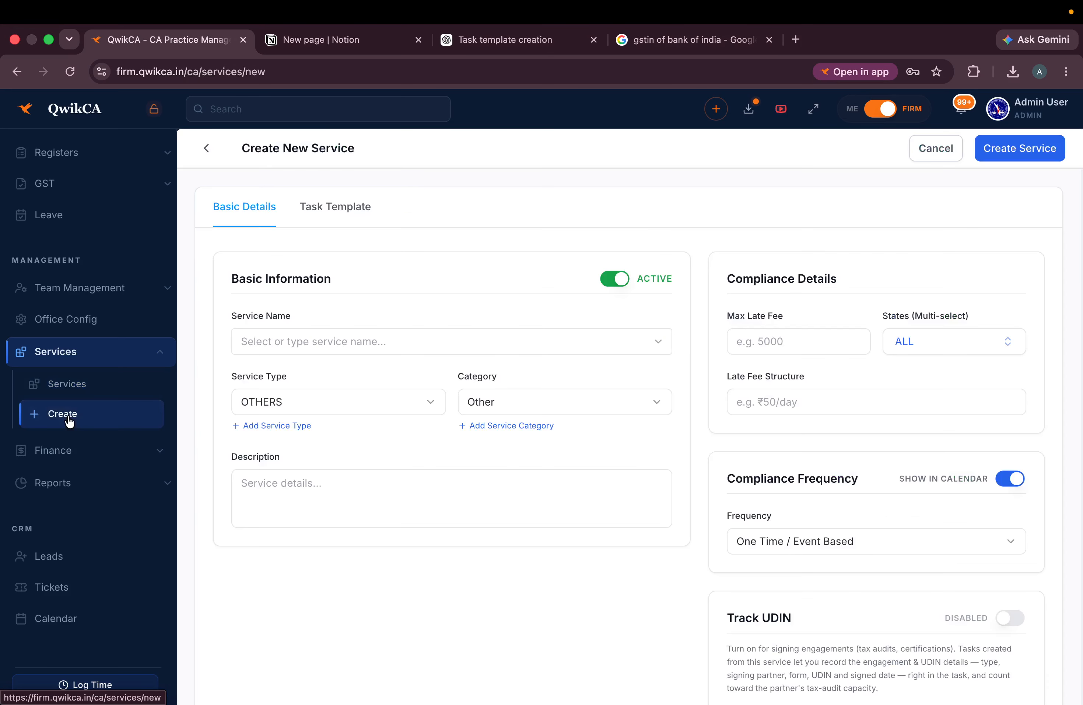
{"action": "left_click", "coordinate": [128, 383]}
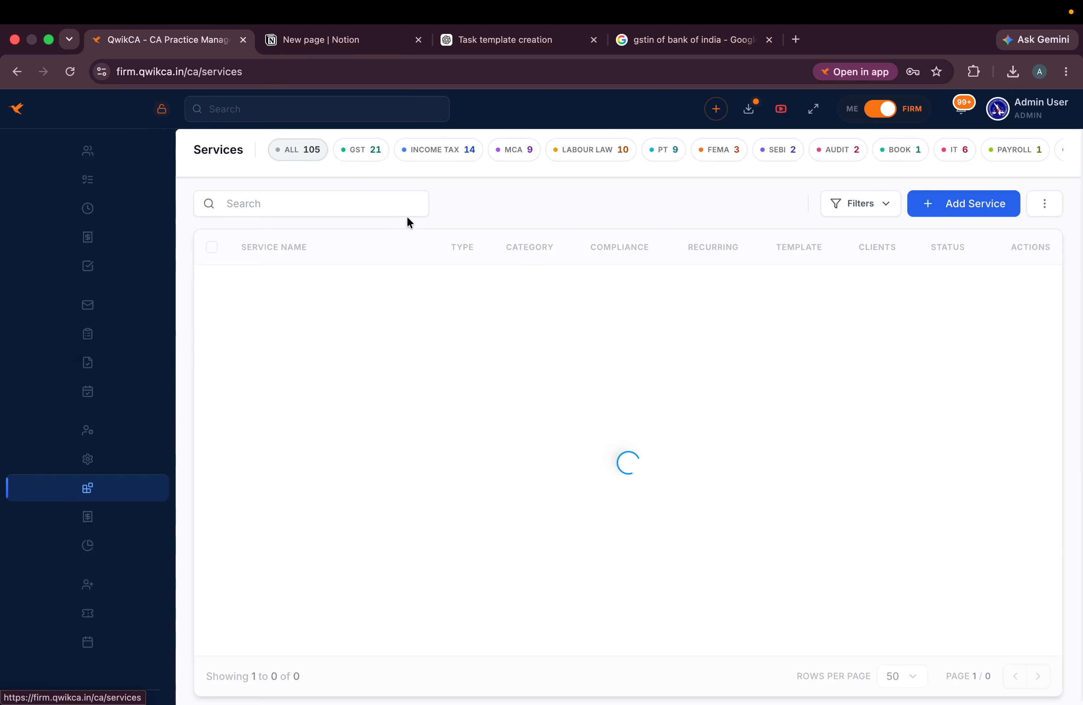
{"action": "left_click", "coordinate": [156, 274]}
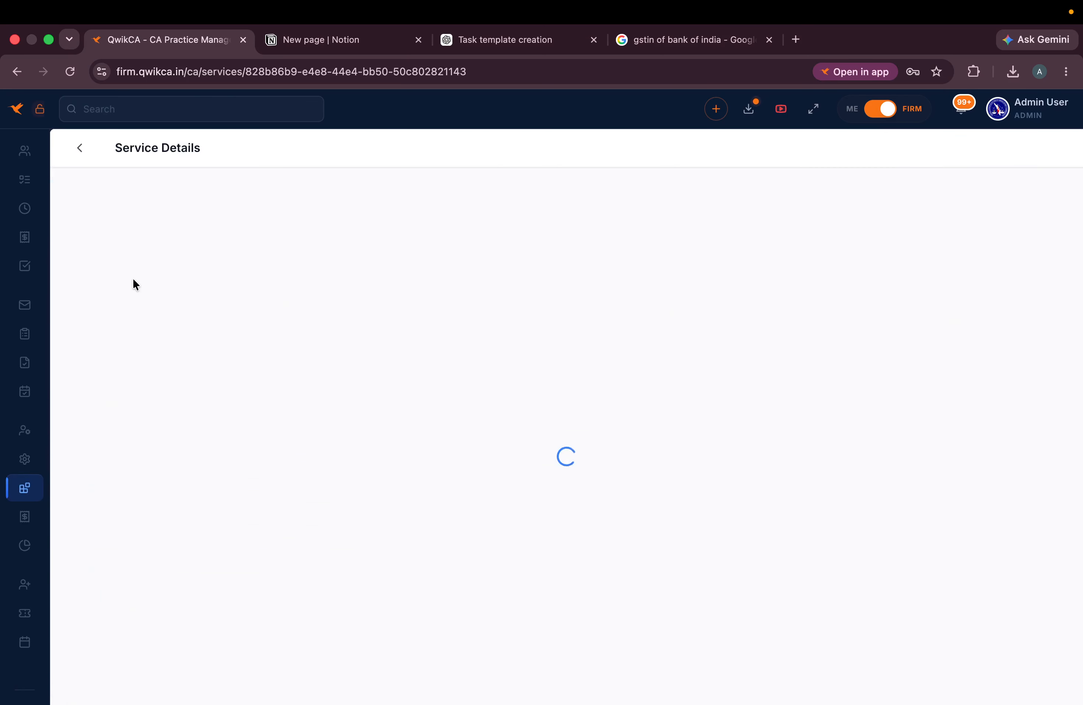
{"action": "left_click", "coordinate": [951, 152]}
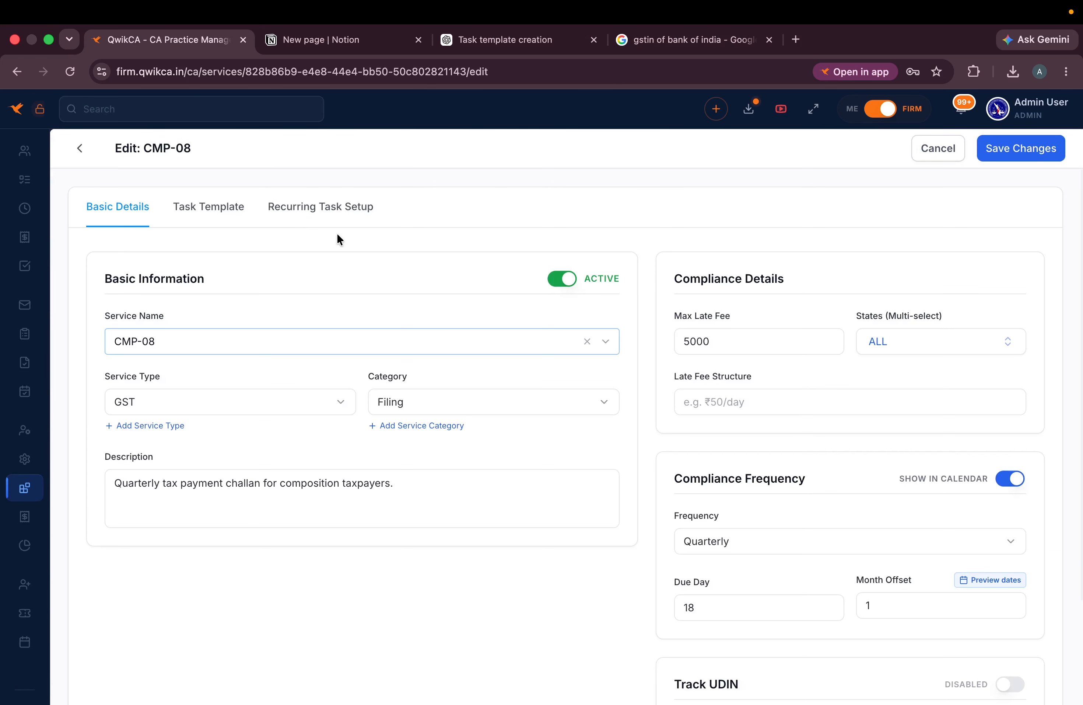
{"action": "left_click", "coordinate": [233, 212]}
- Pick two team members from the Add Assignees dropdown as CMP-08's default assignees
{"action": "left_click", "coordinate": [766, 419]}
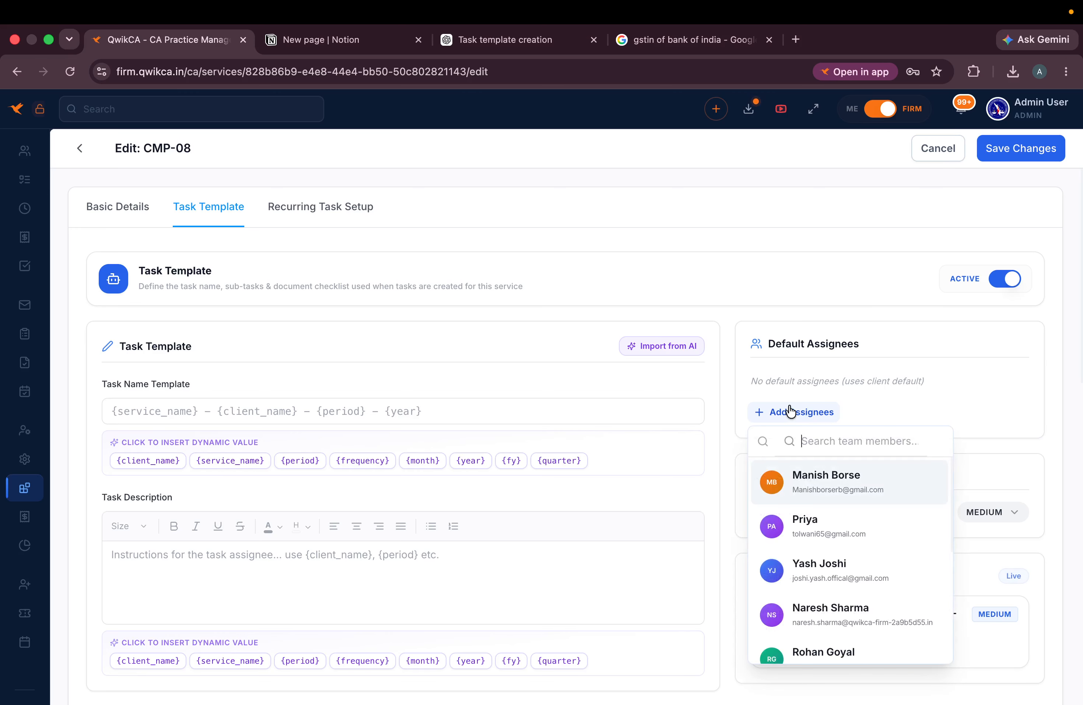
{"action": "left_click", "coordinate": [819, 484]}
{"action": "left_click", "coordinate": [811, 383]}
{"action": "left_click", "coordinate": [787, 413]}
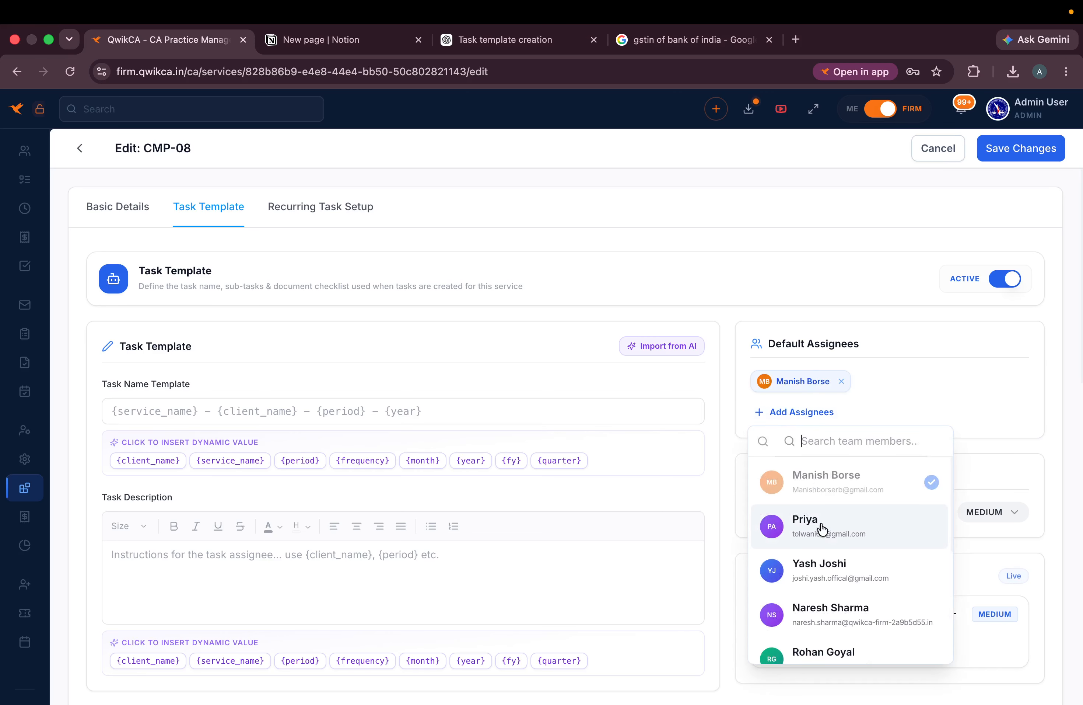
{"action": "left_click", "coordinate": [820, 527]}
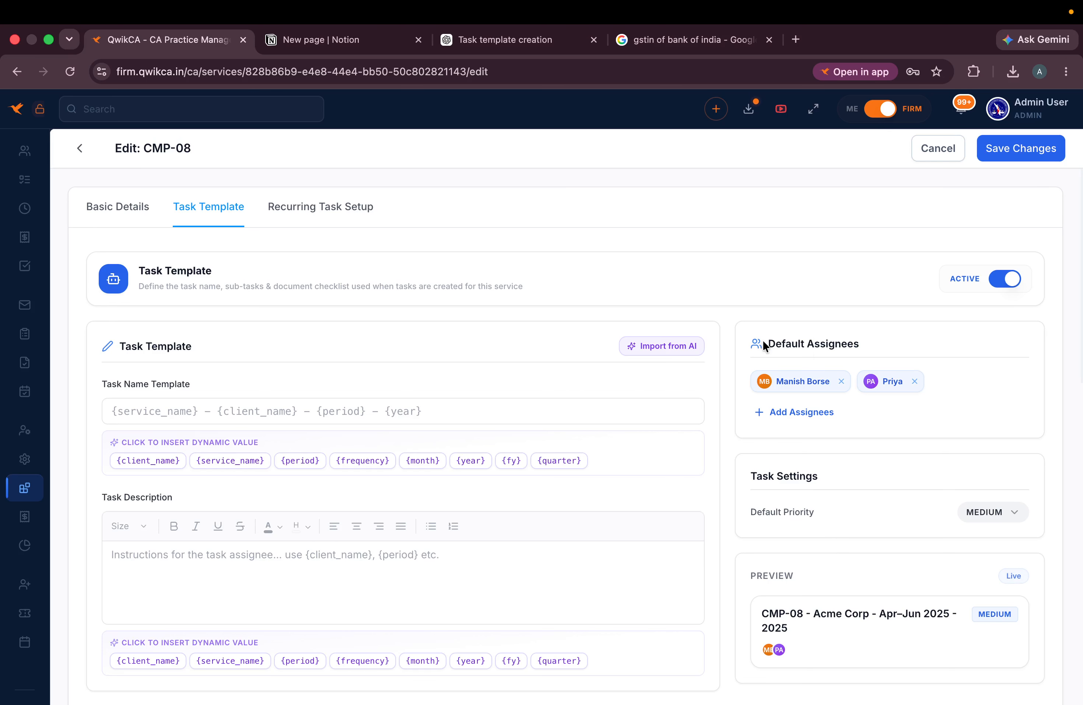
{"action": "left_click_drag", "start_coordinate": [764, 340], "coordinate": [939, 385]}
{"action": "left_click", "coordinate": [946, 392]}
{"action": "mouse_move", "coordinate": [3, 336]}
{"action": "scroll", "coordinate": [87, 270], "scroll_direction": "up", "scroll_amount": 4}
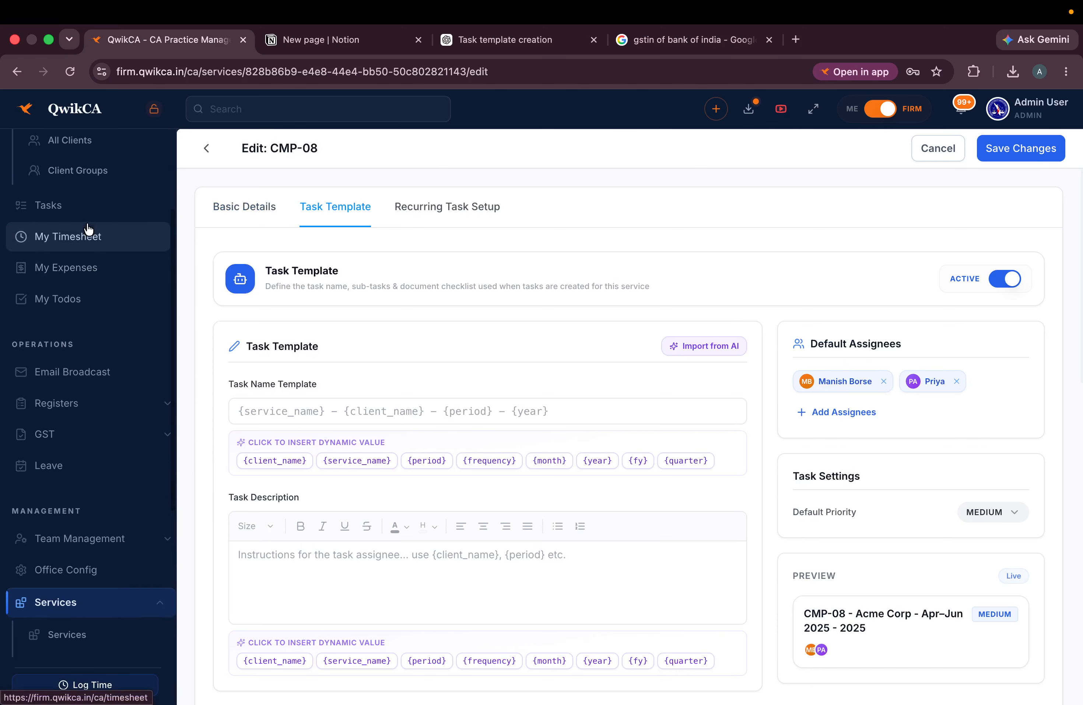
{"action": "scroll", "coordinate": [89, 228], "scroll_direction": "up", "scroll_amount": 2}
- Review the family staff group's members and tasks, then go back to Client Groups
{"action": "left_click", "coordinate": [80, 234]}
{"action": "left_click", "coordinate": [79, 260]}
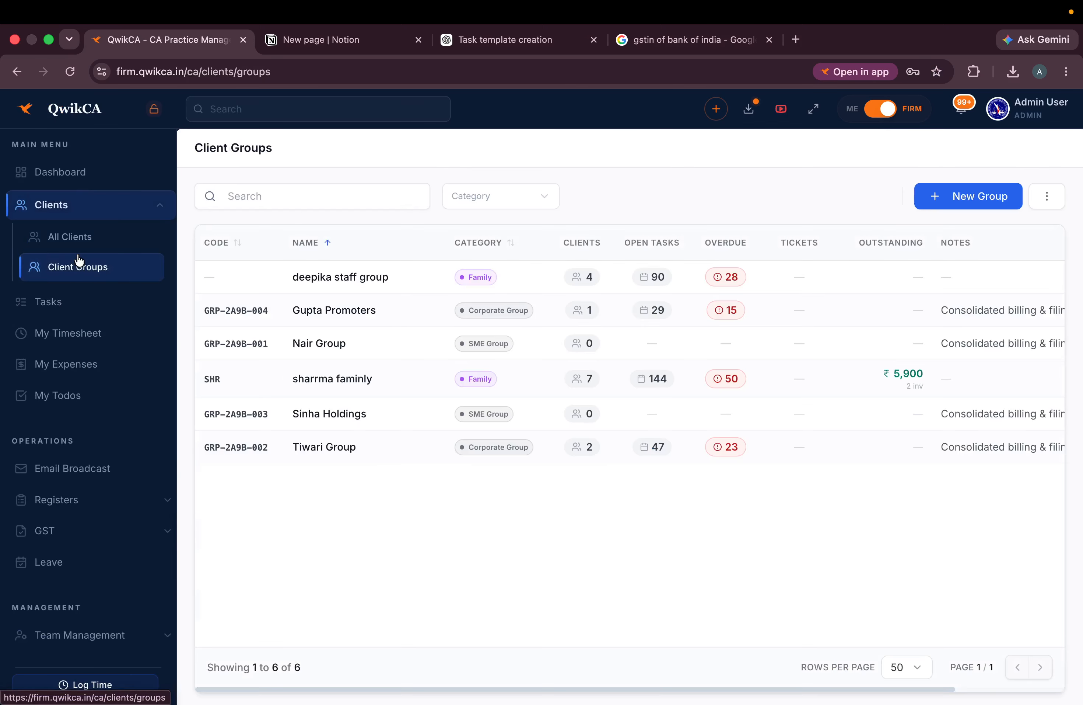
{"action": "left_click", "coordinate": [226, 275]}
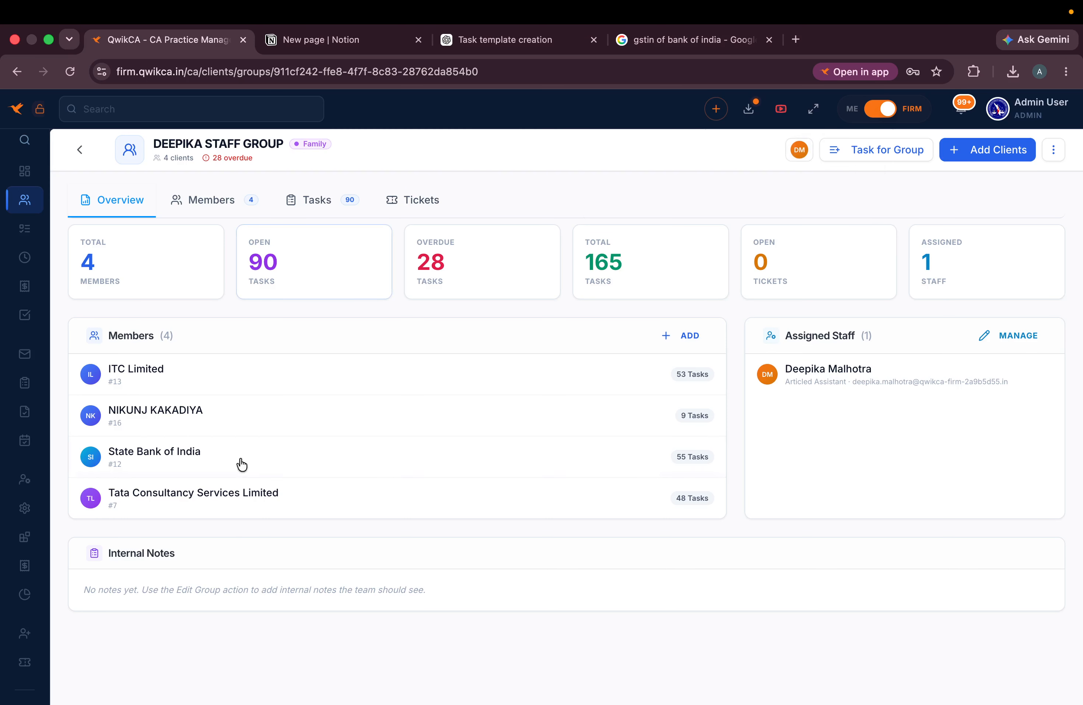
{"action": "left_click", "coordinate": [75, 150]}
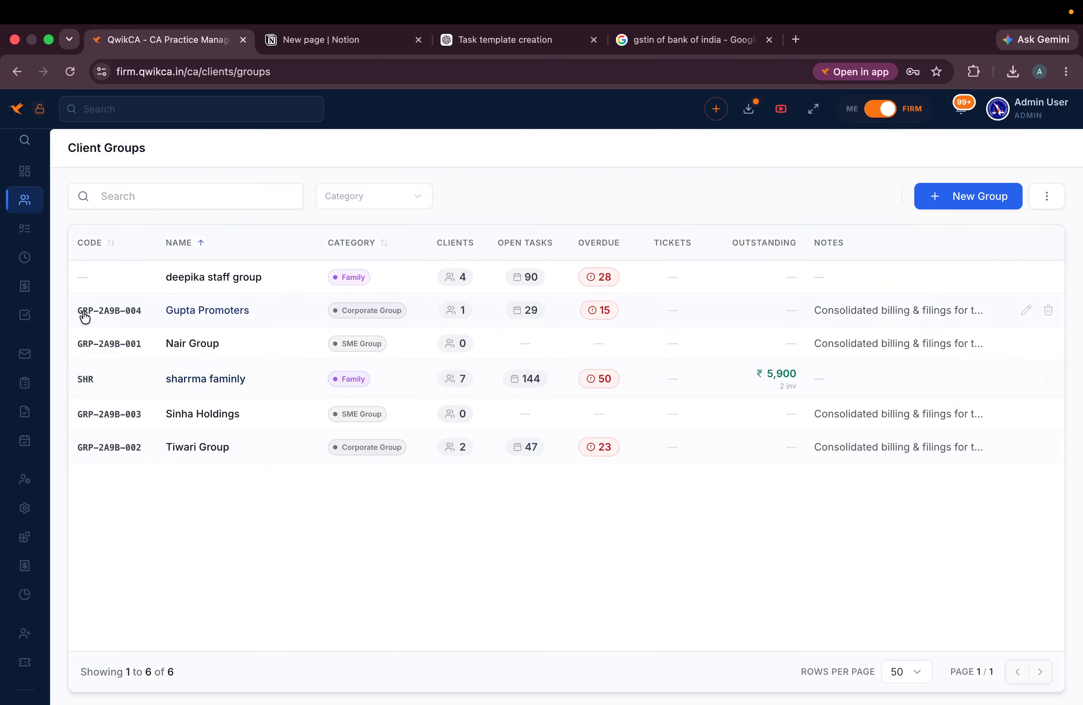
- On All Clients, try a name search in the search box and clear it
{"action": "mouse_move", "coordinate": [39, 266]}
{"action": "left_click", "coordinate": [57, 247]}
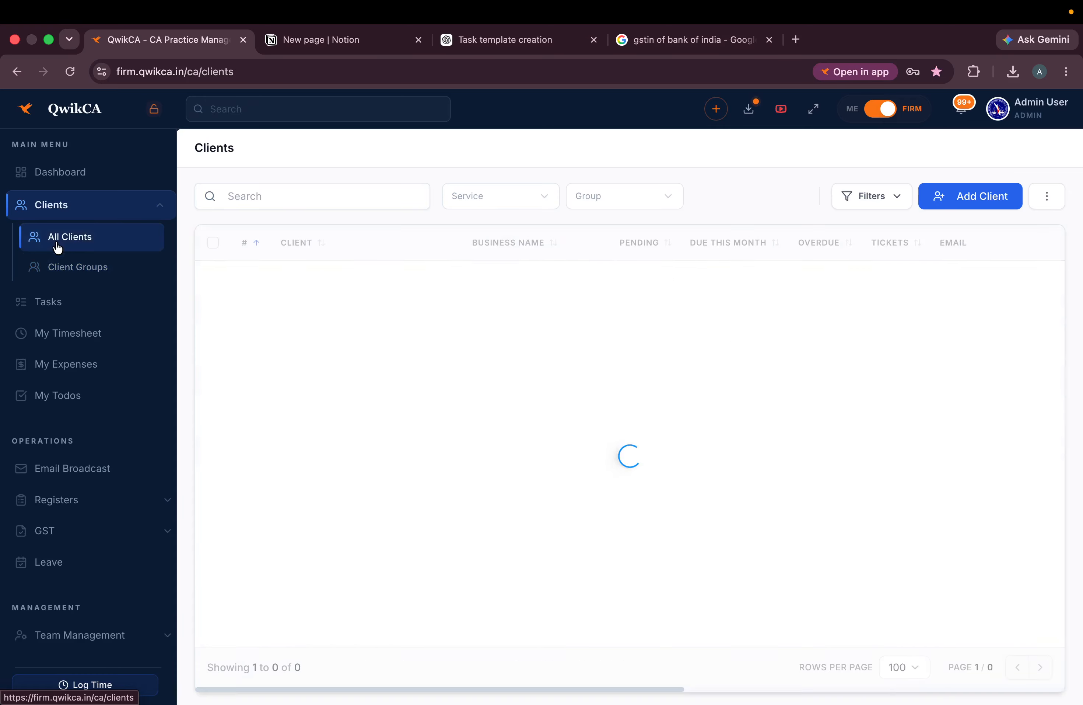
{"action": "left_click", "coordinate": [189, 194]}
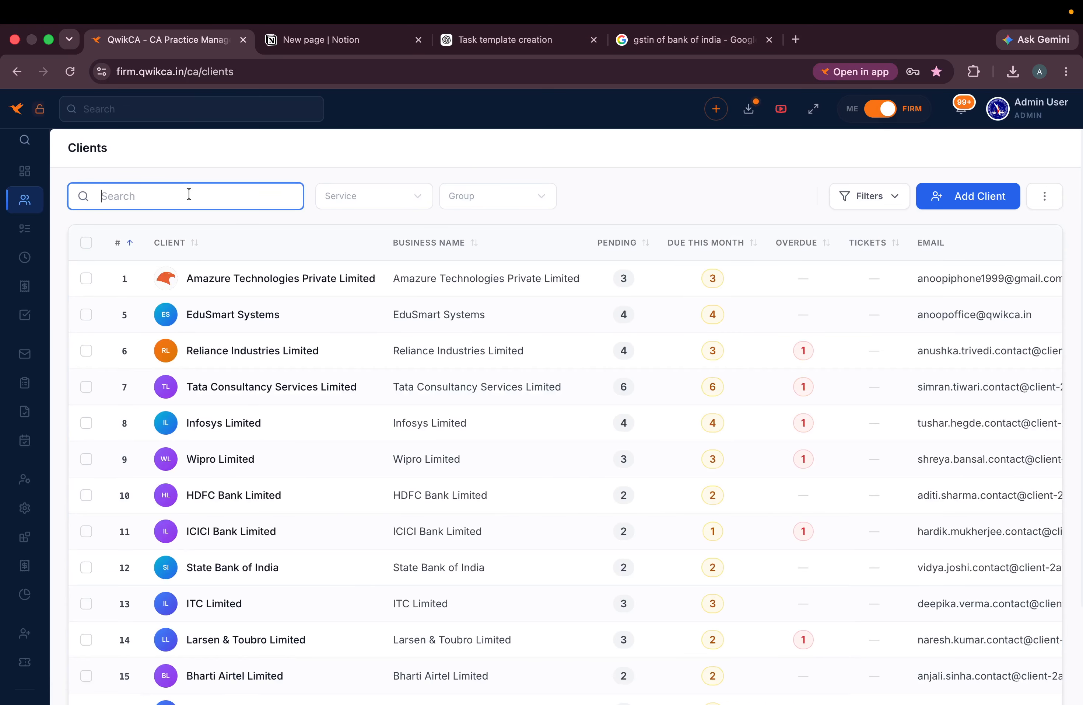
{"action": "type", "text": "ama\\\\"}
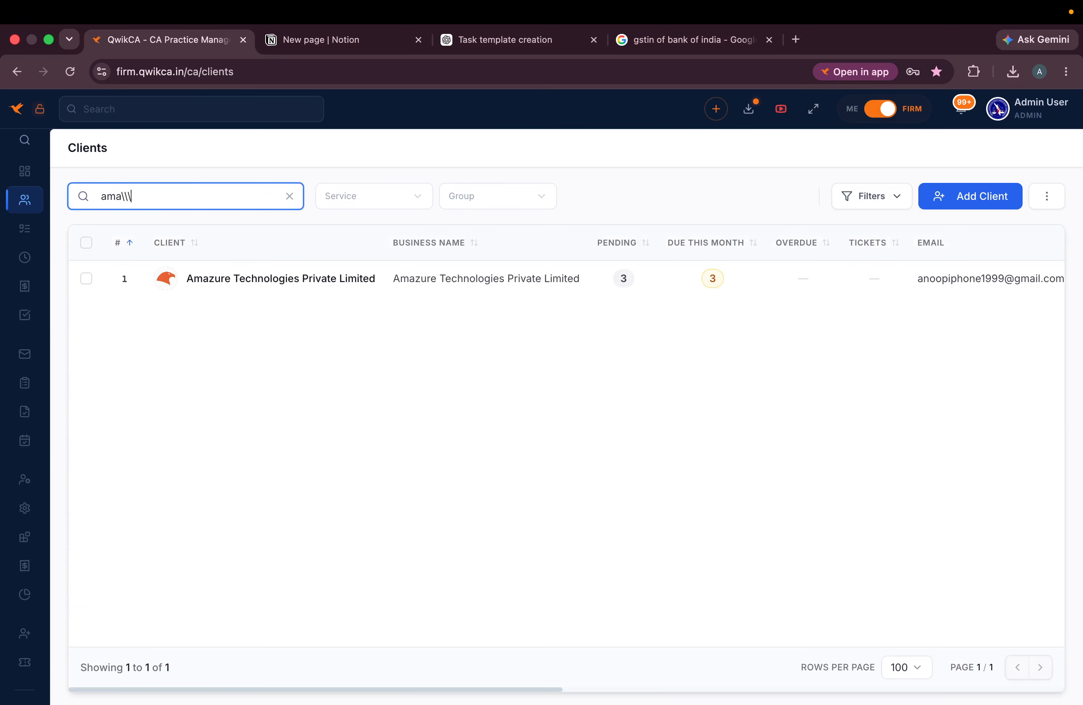
{"action": "type", "text": "\\"}
{"action": "key", "text": "BackSpace"}
{"action": "key", "text": "BackSpace"}
{"action": "key", "text": "BackSpace"}
{"action": "key", "text": "BackSpace"}
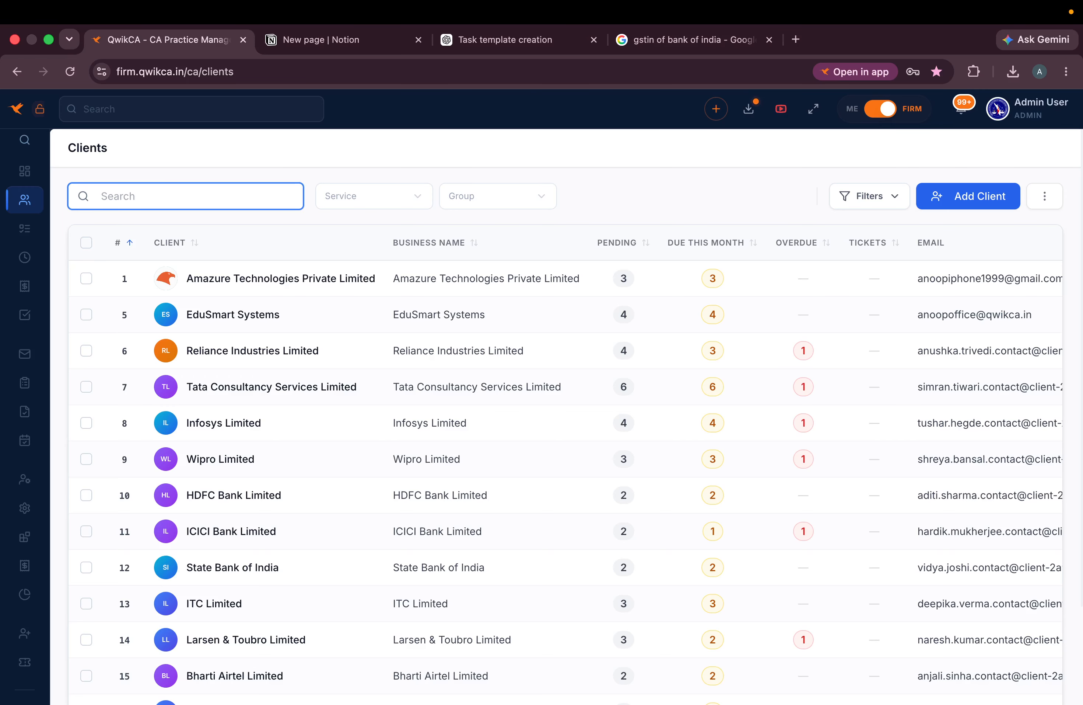
{"action": "type", "text": "3"}
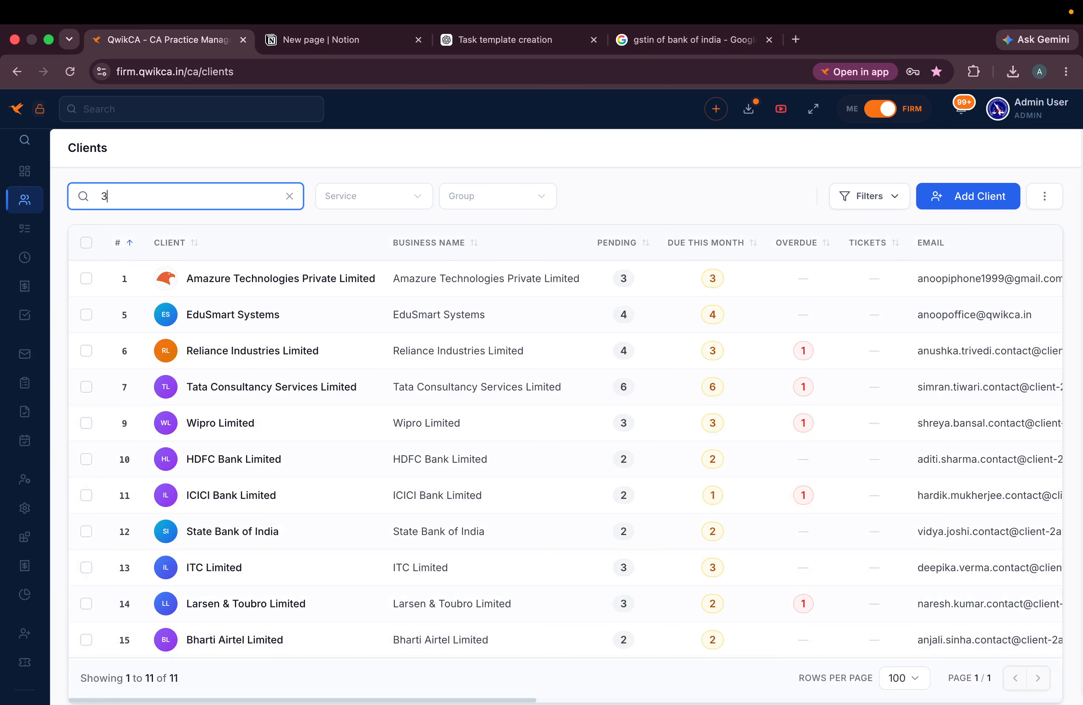
{"action": "key", "text": "BackSpace"}
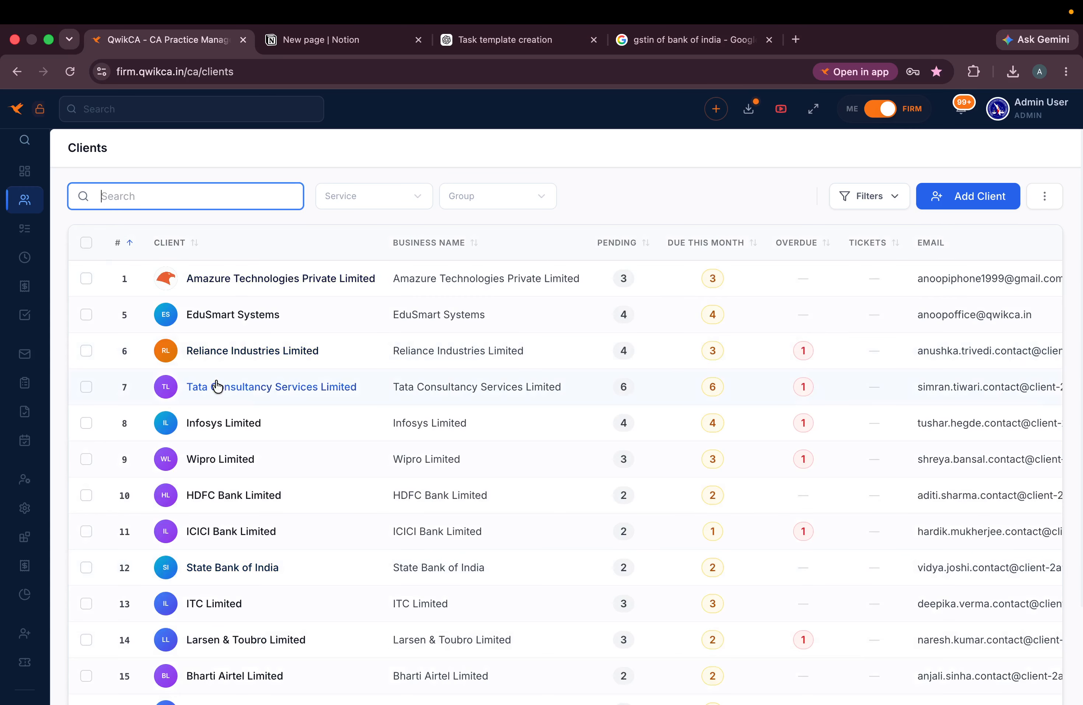
- Try a client-name and phone-digit search, then filter the list to Wipro Limited
{"action": "scroll", "coordinate": [587, 387], "scroll_direction": "right", "scroll_amount": 10}
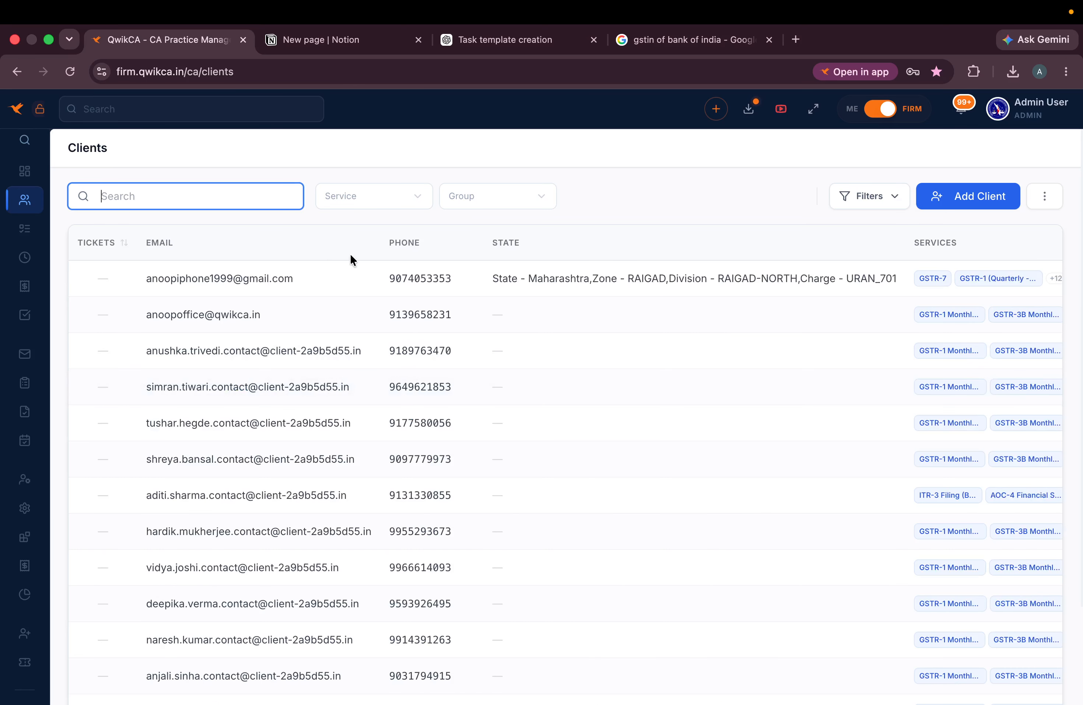
{"action": "type", "text": "anoop"}
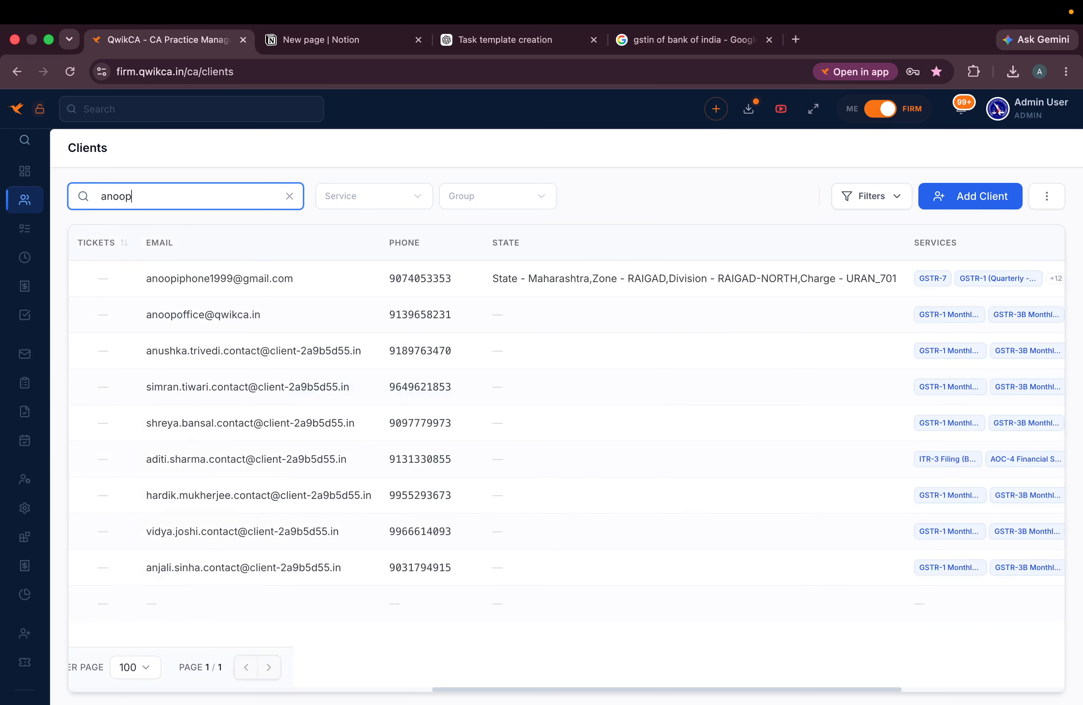
{"action": "key", "text": "BackSpace"}
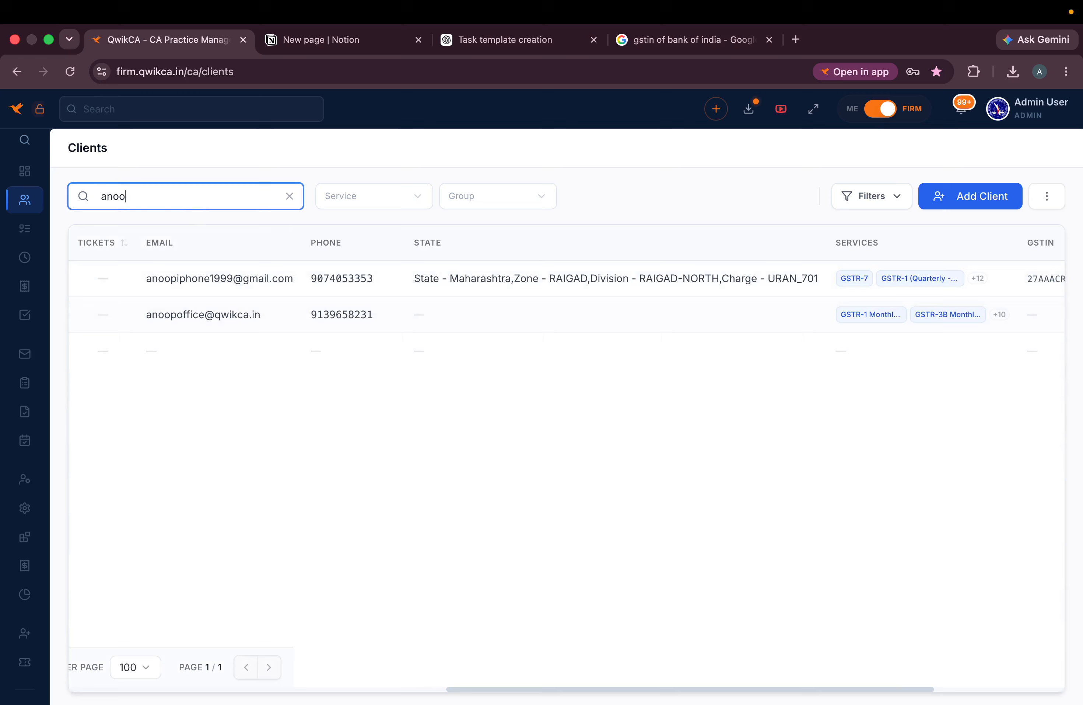
{"action": "type", "text": "90"}
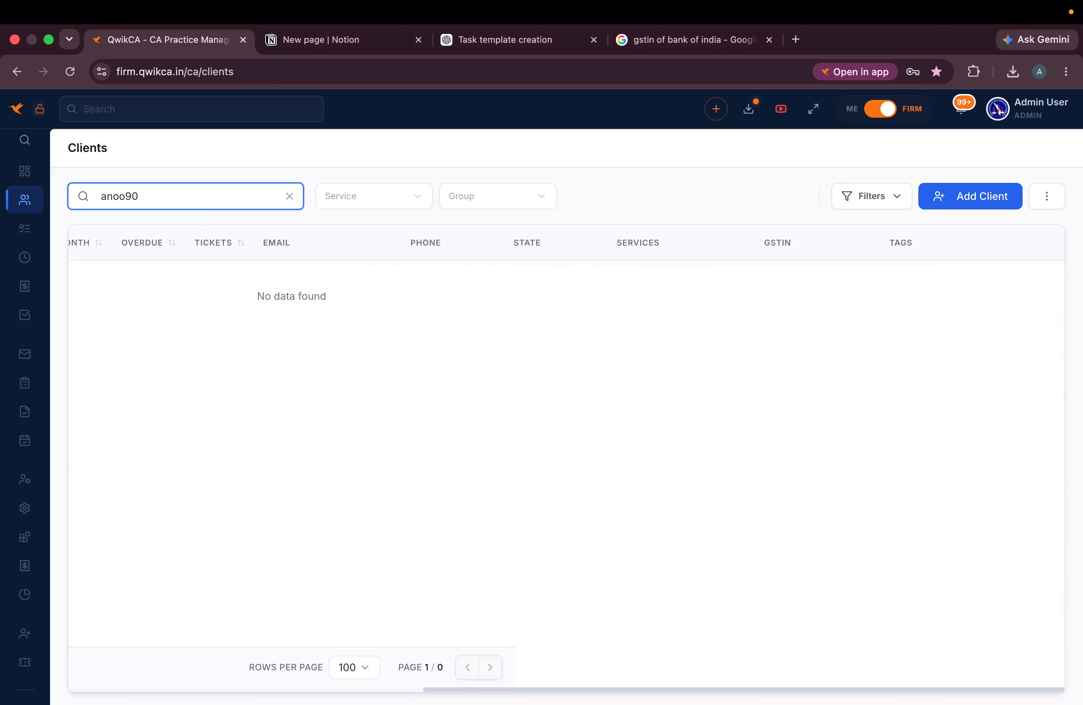
{"action": "key", "text": "BackSpace"}
{"action": "key", "text": "BackSpace"}
{"action": "type", "text": "907"}
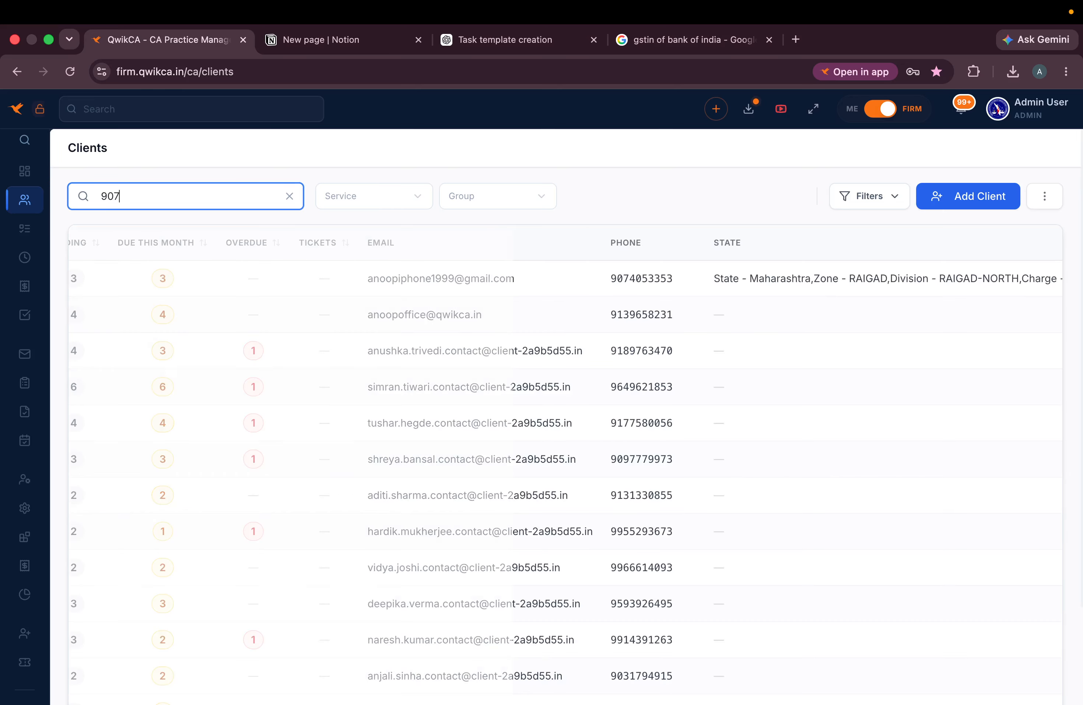
{"action": "scroll", "coordinate": [687, 310], "scroll_direction": "right", "scroll_amount": 10}
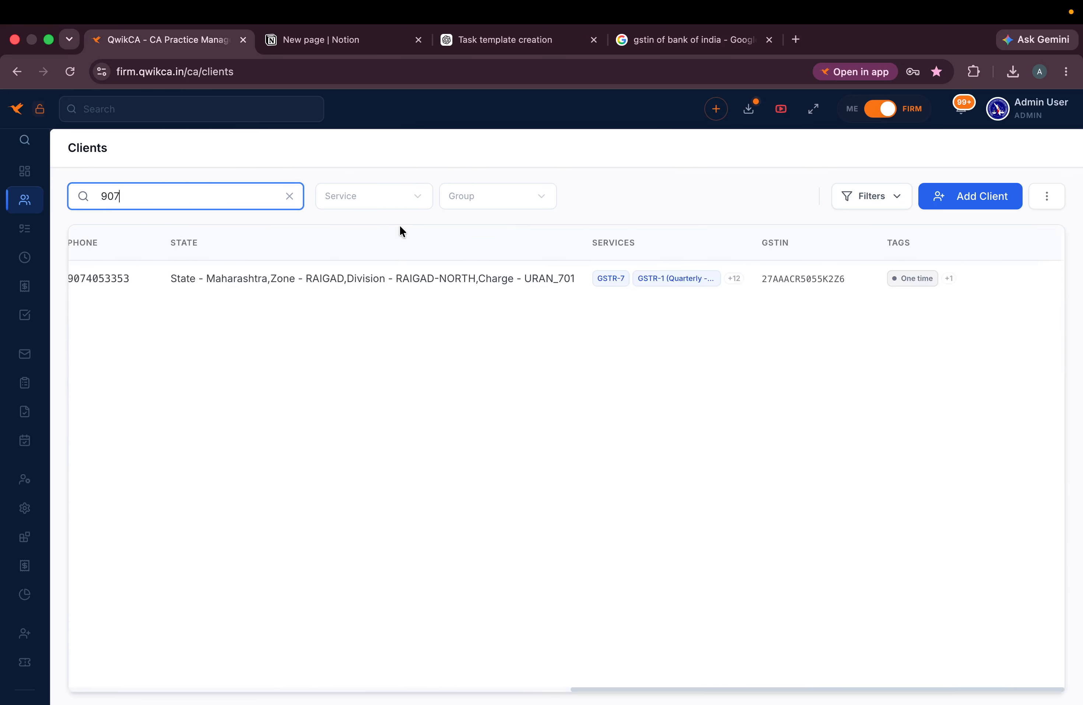
{"action": "left_click", "coordinate": [289, 196]}
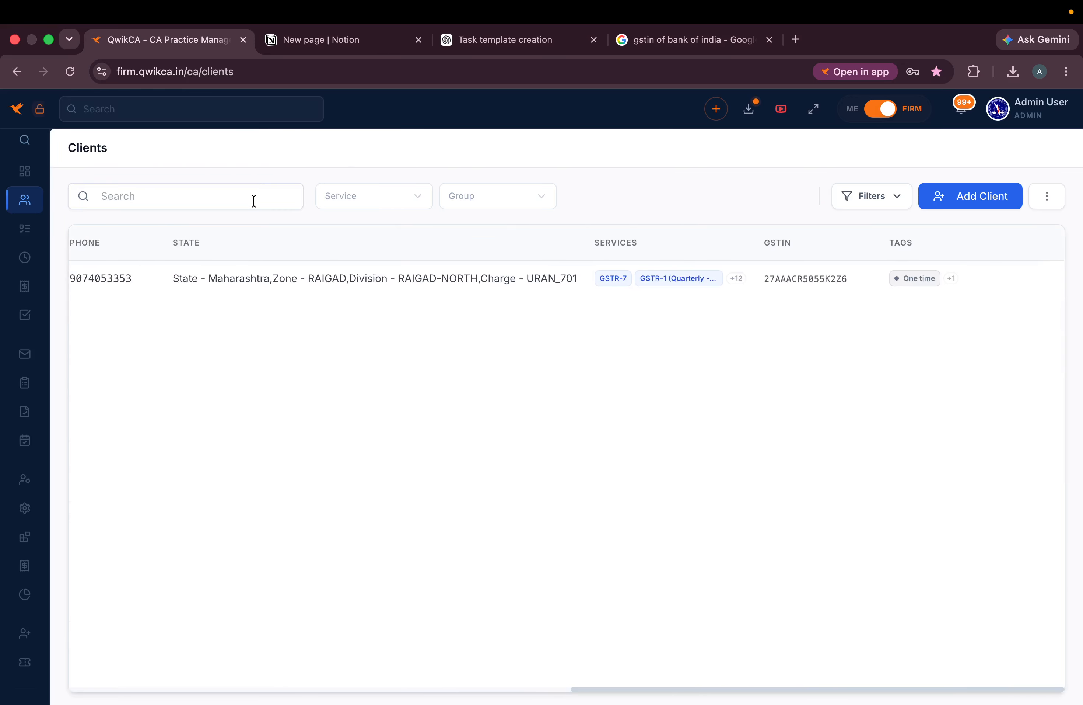
{"action": "scroll", "coordinate": [278, 271], "scroll_direction": "left", "scroll_amount": 10}
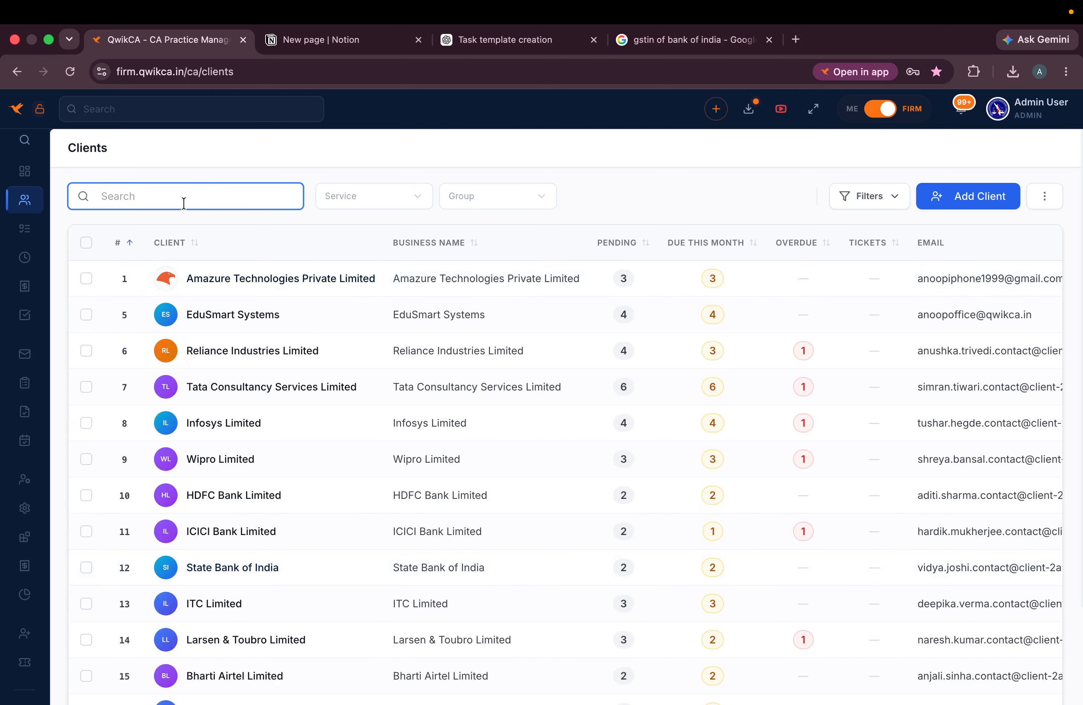
{"action": "type", "text": "qi"}
{"action": "type", "text": "pro"}
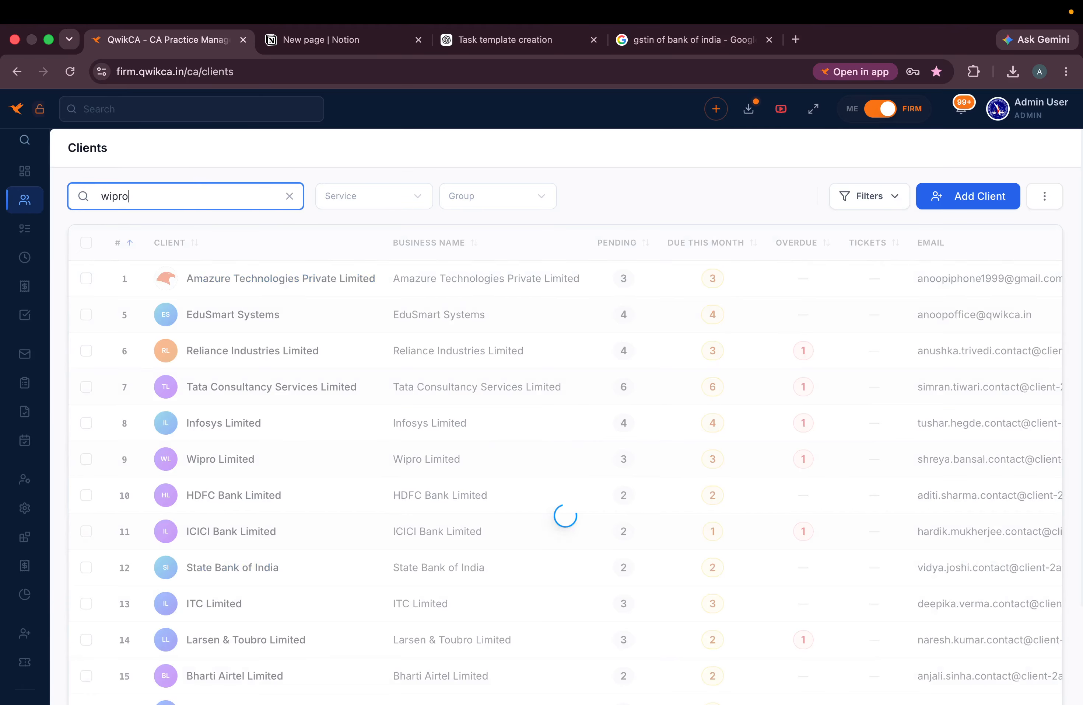
- Open the Wipro Limited client profile, then return to the unfiltered clients list
{"action": "left_click", "coordinate": [289, 196]}
{"action": "scroll", "coordinate": [417, 562], "scroll_direction": "up", "scroll_amount": 5}
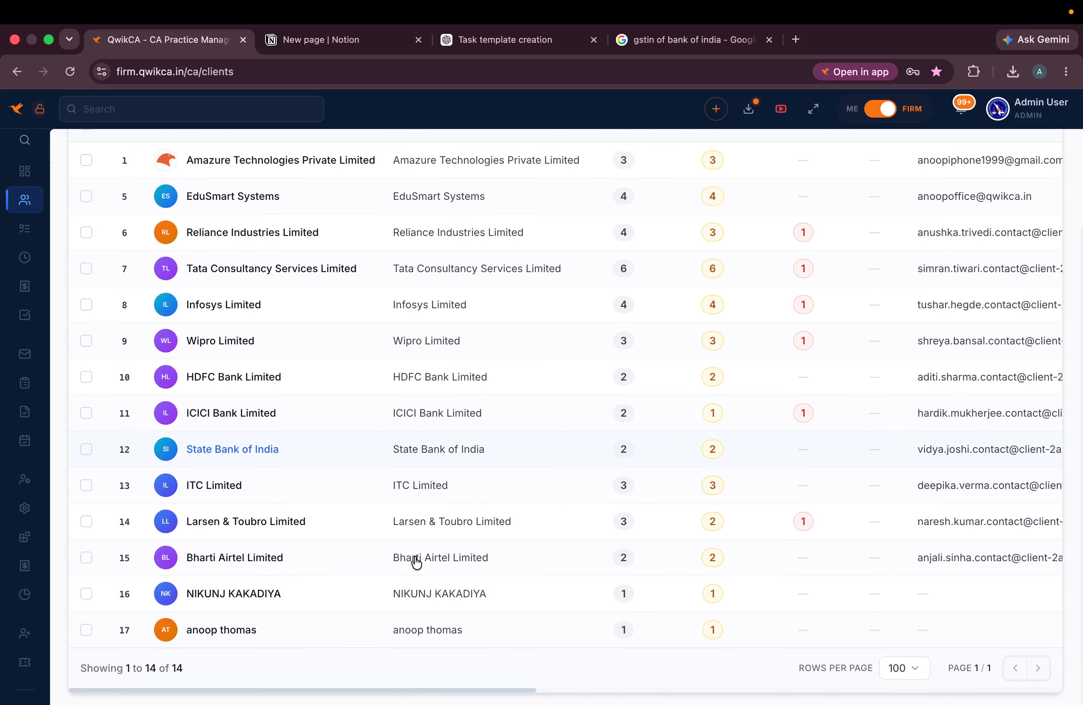
{"action": "left_click", "coordinate": [205, 195]}
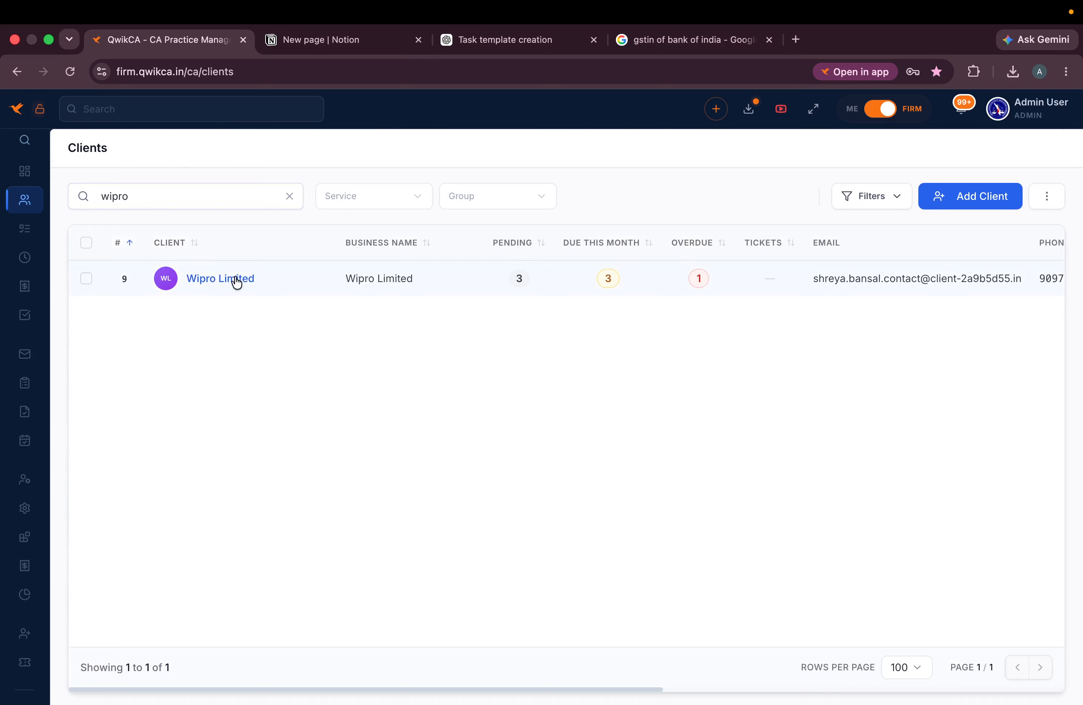
{"action": "left_click", "coordinate": [235, 279]}
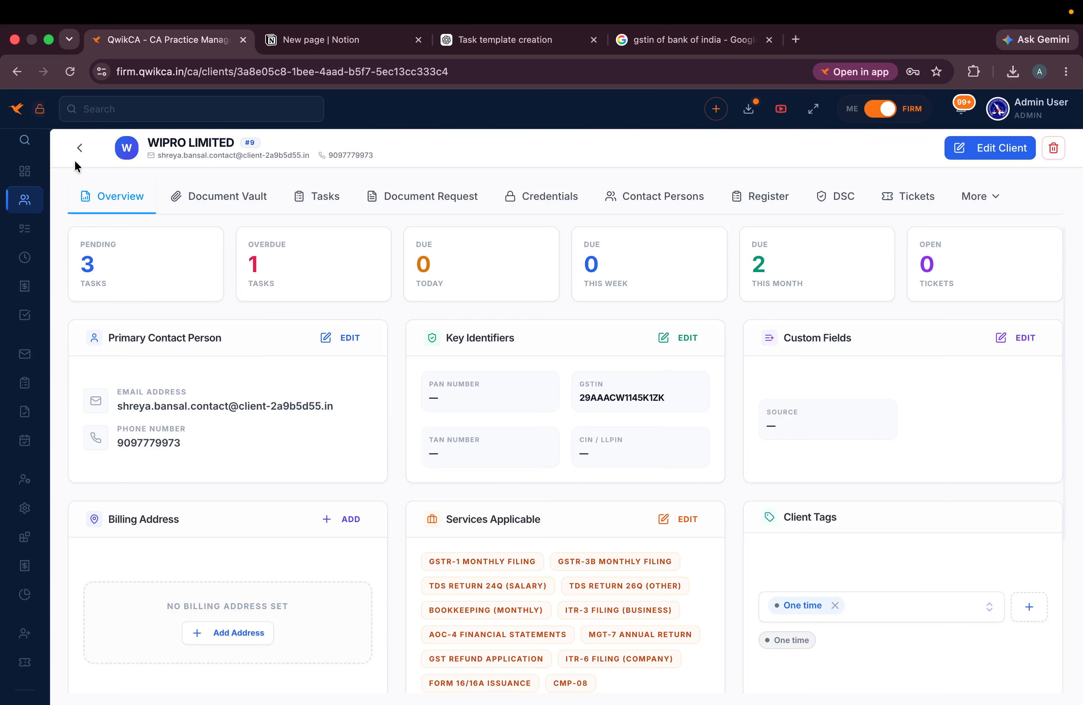
{"action": "left_click", "coordinate": [79, 148]}
{"action": "mouse_move", "coordinate": [3, 286]}
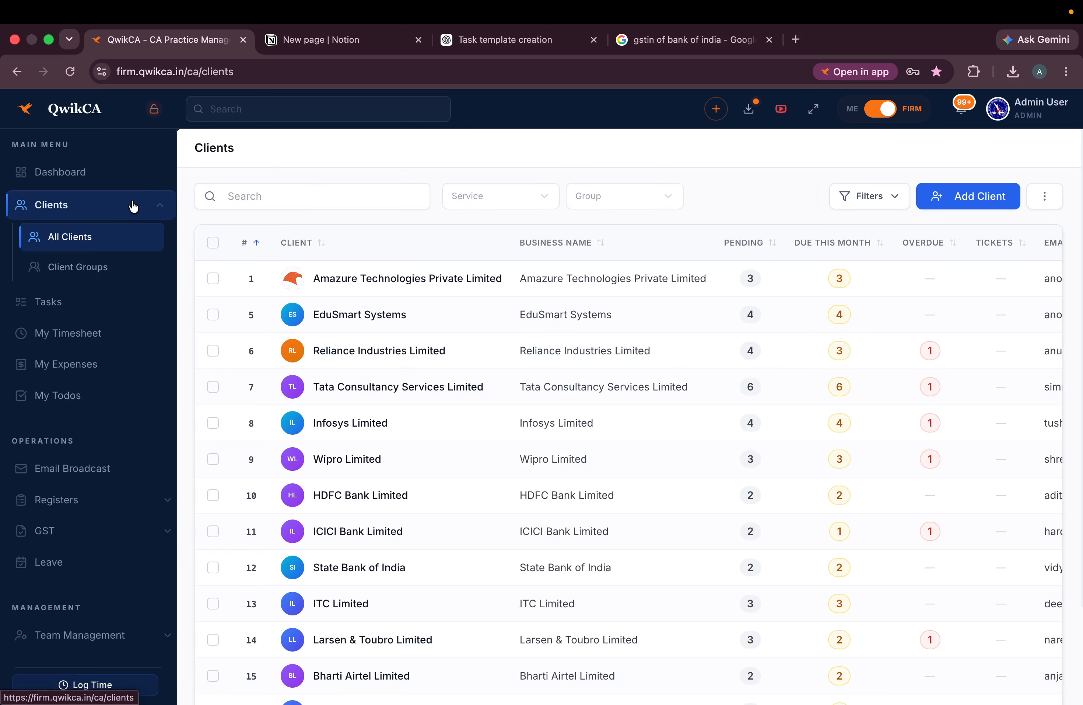
- Toggle the Clients navigation section and peek at the Filters and extra actions menus
{"action": "left_click", "coordinate": [155, 210]}
{"action": "left_click", "coordinate": [155, 210]}
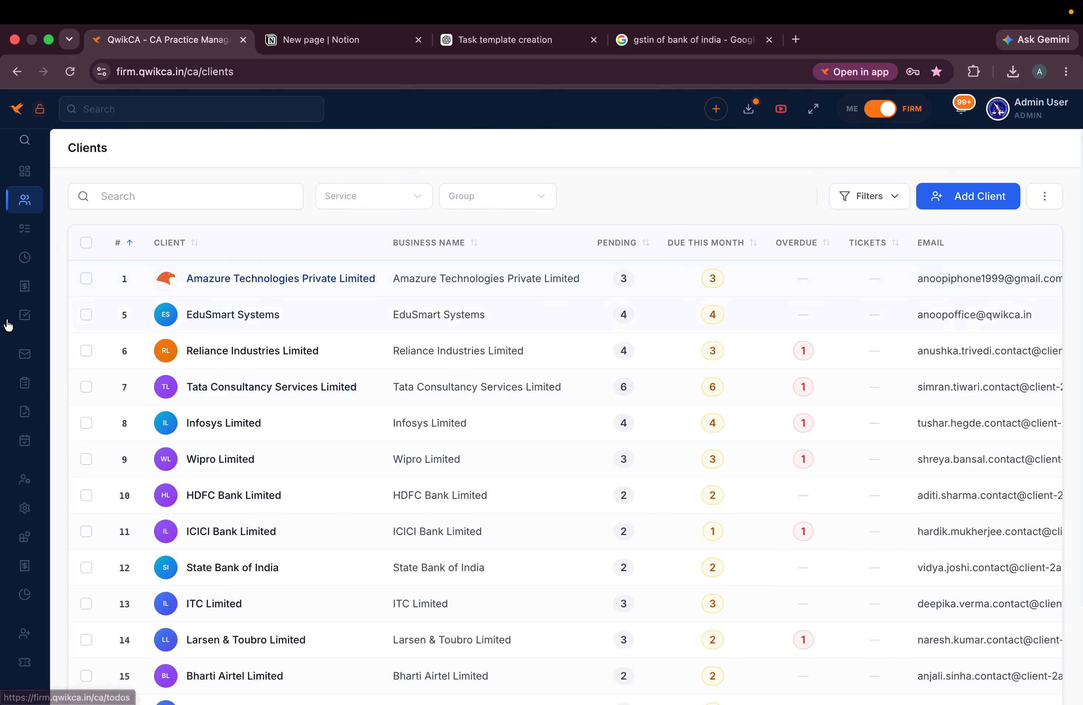
{"action": "left_click", "coordinate": [894, 204]}
{"action": "left_click", "coordinate": [892, 205]}
{"action": "left_click", "coordinate": [1053, 197]}
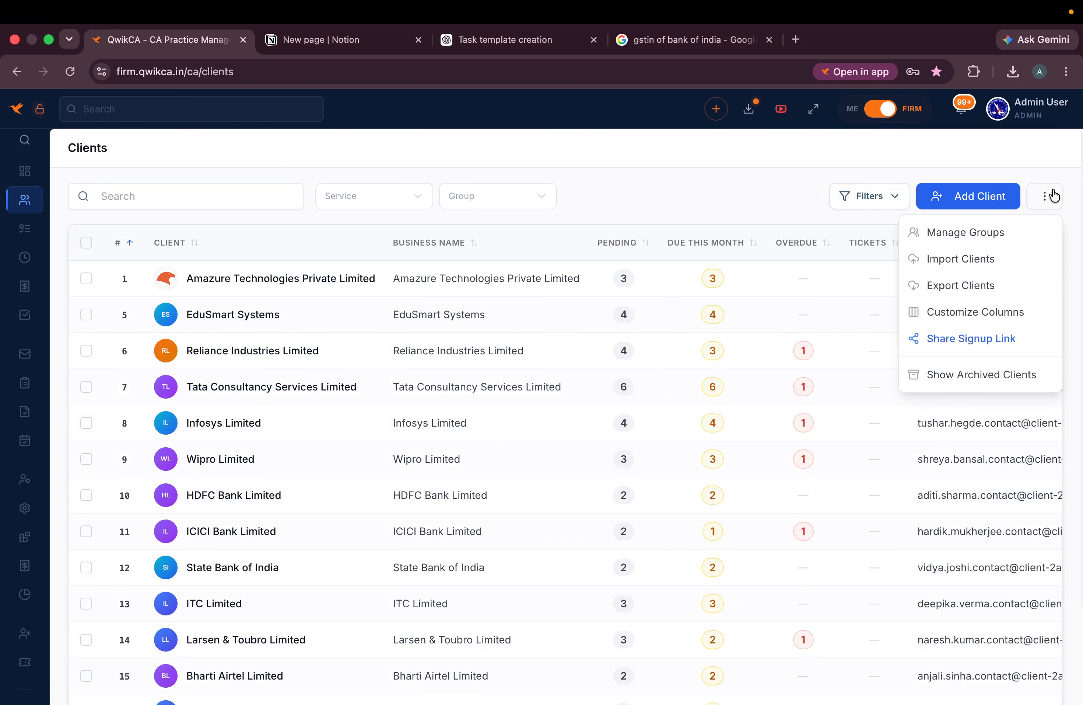
- Sort clients by Due This Month and switch to the clients_import_template (55) spreadsheet in Numbers
{"action": "left_click", "coordinate": [723, 236]}
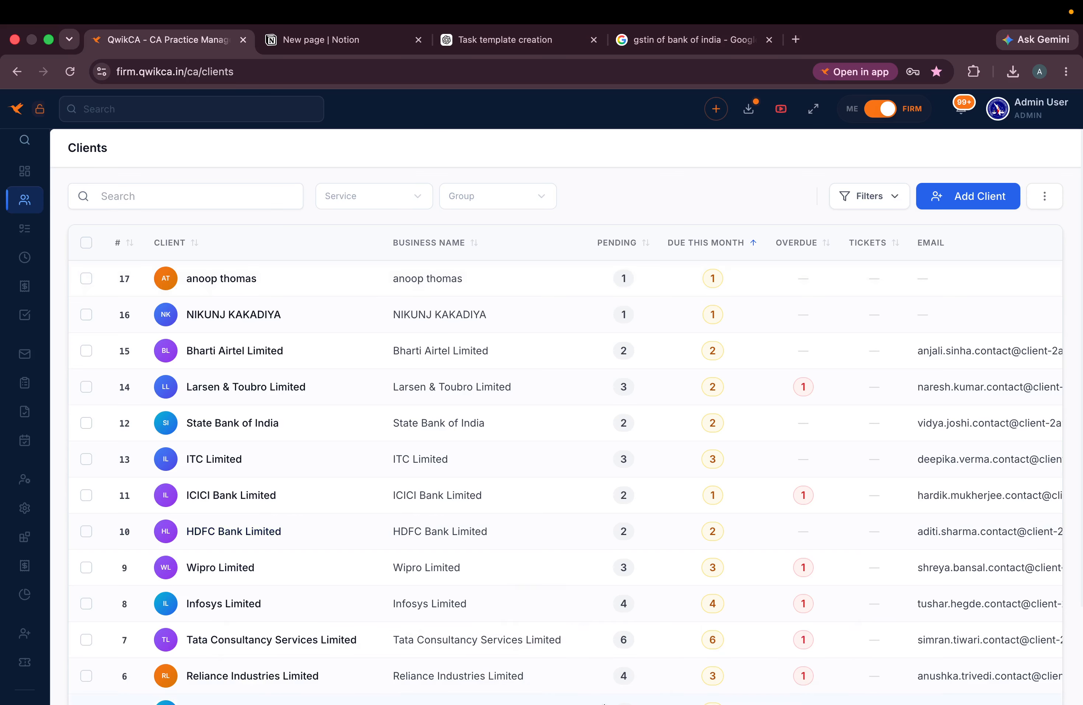
{"action": "mouse_move", "coordinate": [622, 701]}
{"action": "left_click", "coordinate": [625, 677]}
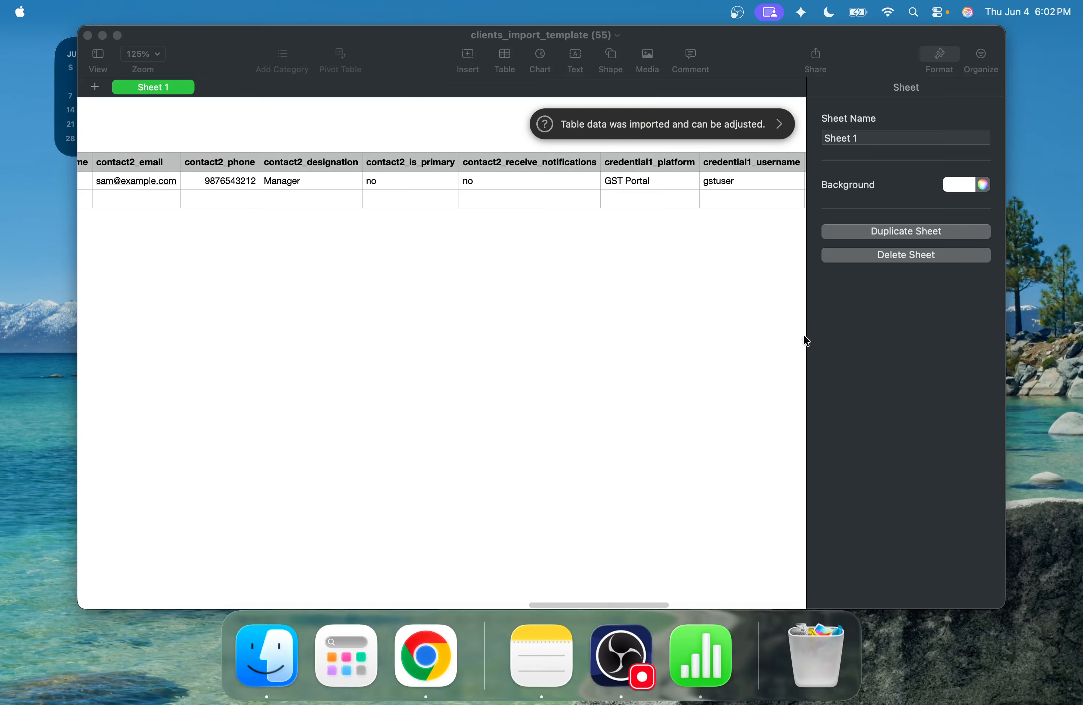